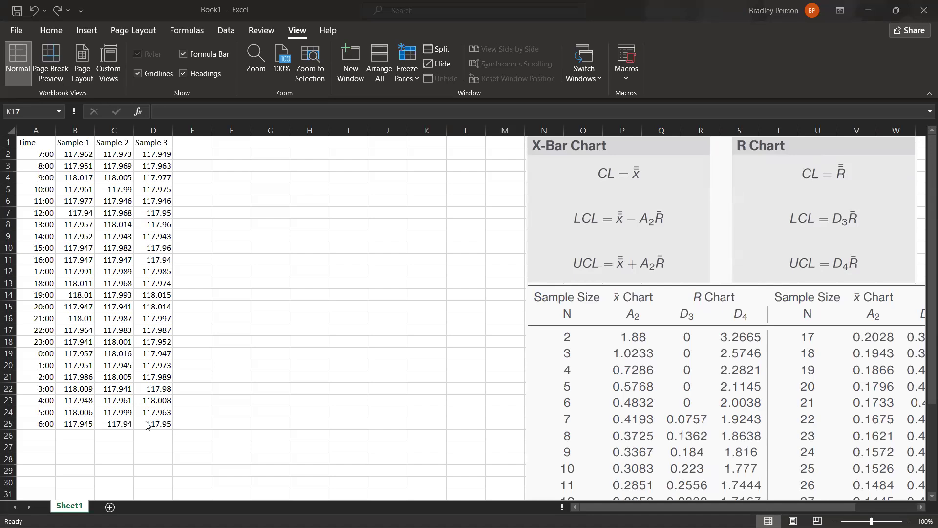
# Examine the measurement table in A1:D25, covering the hourly times and the Sample 1, Sample 2 and Sample 3 readings.
pyautogui.click(184, 408)
pyautogui.moveTo(43, 145); pyautogui.dragTo(166, 424)
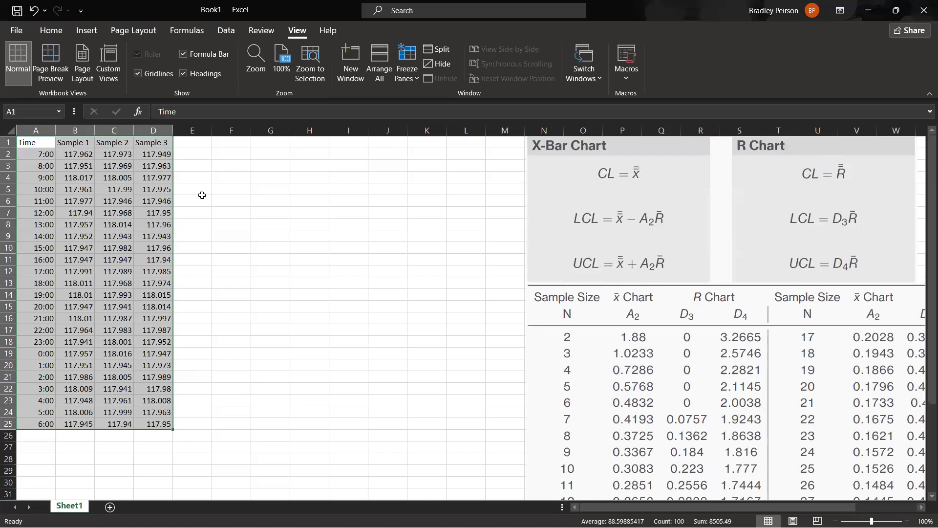
pyautogui.click(89, 155)
pyautogui.click(120, 155)
pyautogui.click(153, 156)
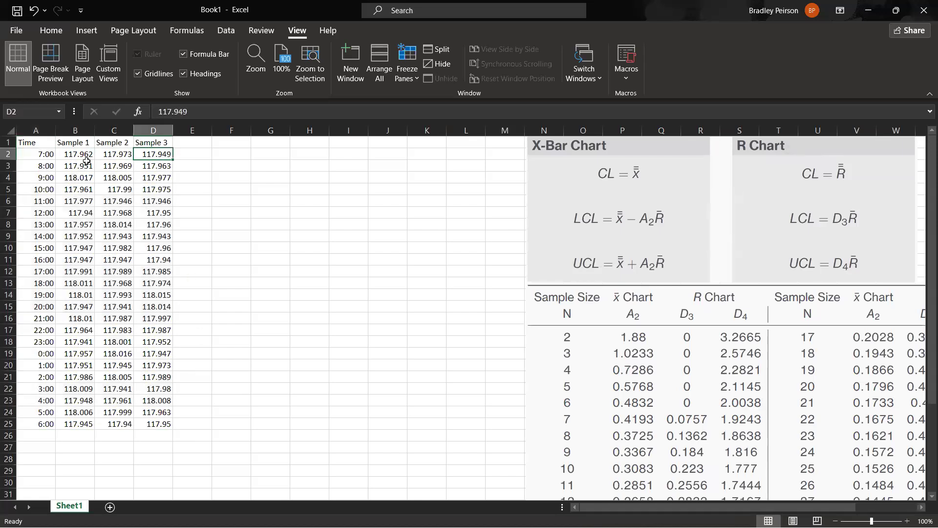
pyautogui.click(50, 154)
pyautogui.click(43, 167)
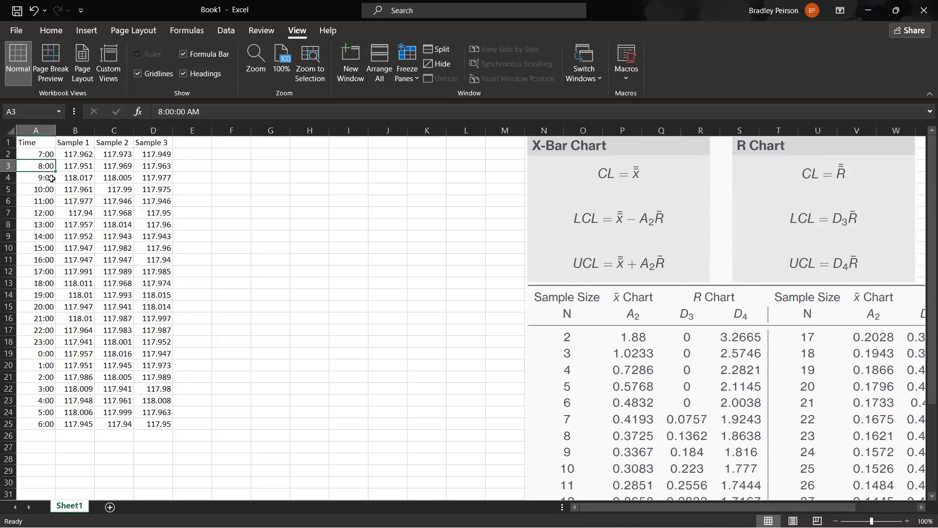
pyautogui.click(49, 177)
pyautogui.click(81, 153)
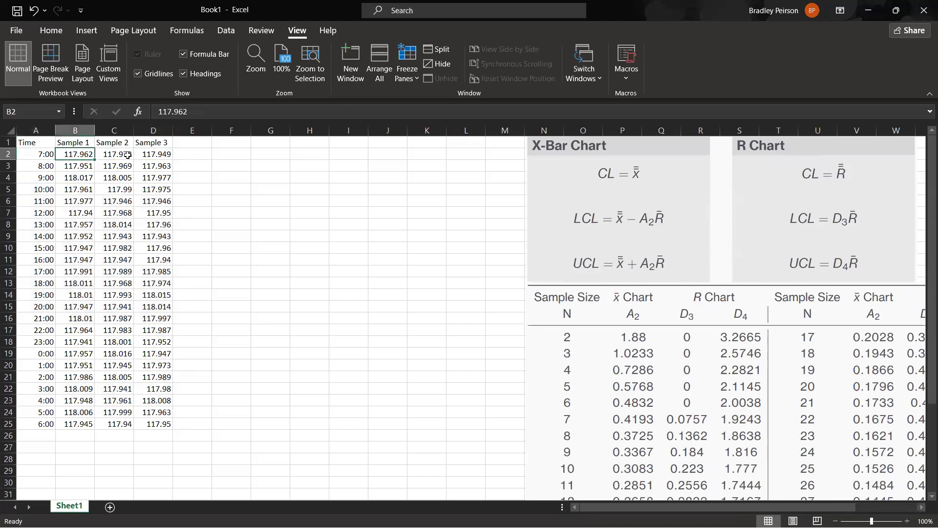
pyautogui.keyDown('shift'); pyautogui.click(154, 155); pyautogui.keyUp('shift')
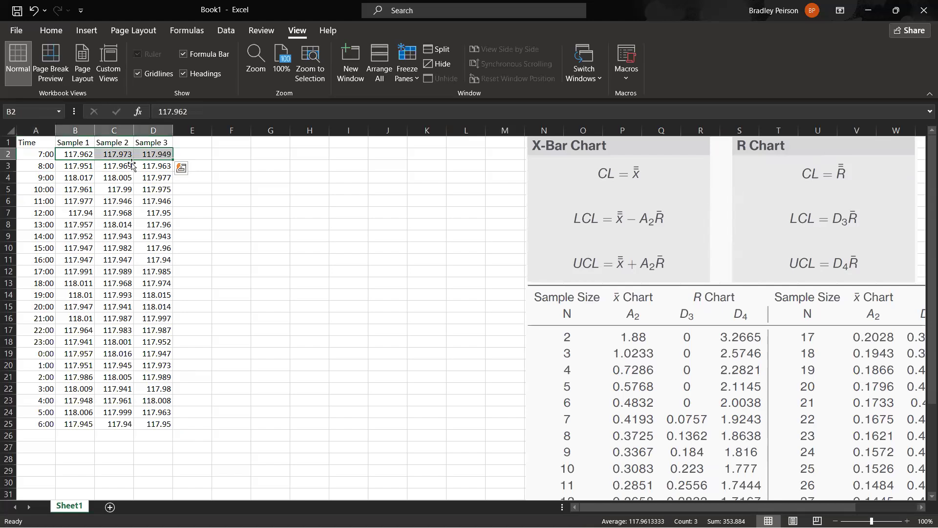
pyautogui.moveTo(76, 142); pyautogui.dragTo(145, 143)
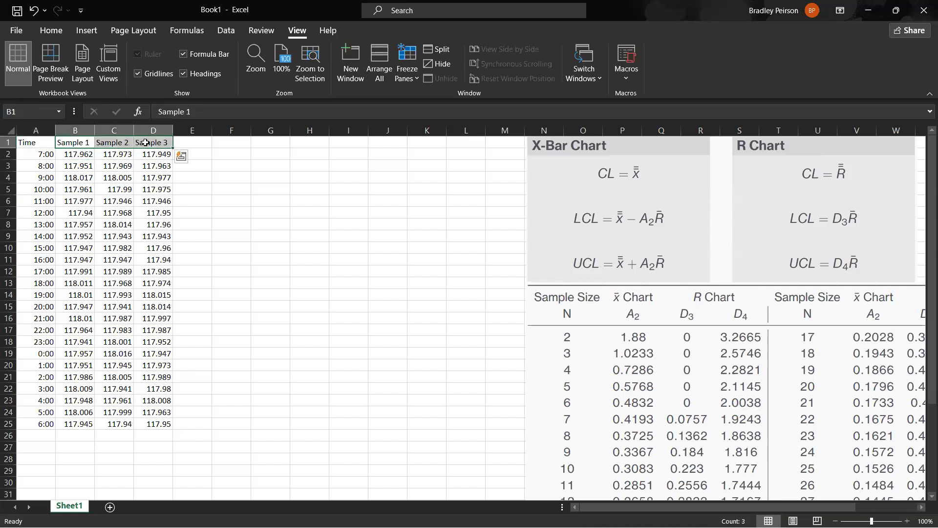
pyautogui.click(88, 156)
pyautogui.click(121, 156)
pyautogui.click(165, 154)
pyautogui.moveTo(69, 157); pyautogui.dragTo(377, 141)
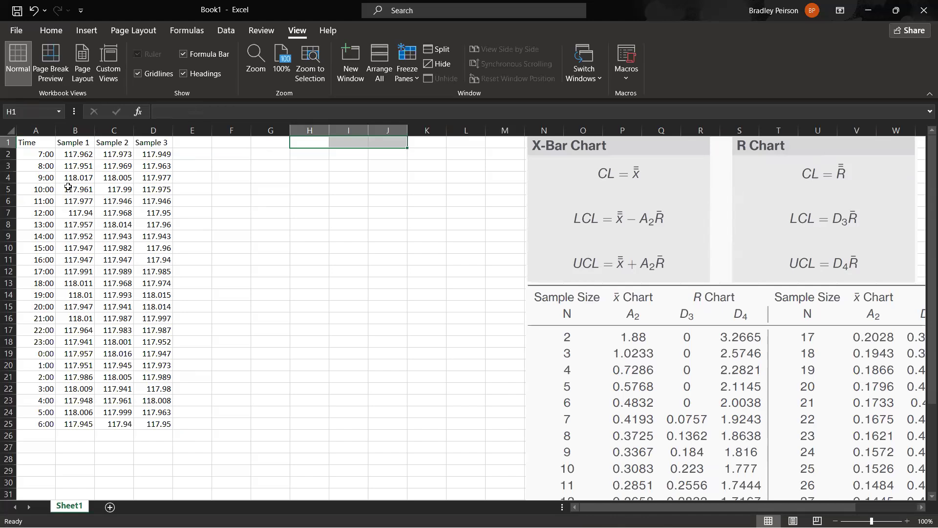
pyautogui.click(77, 155)
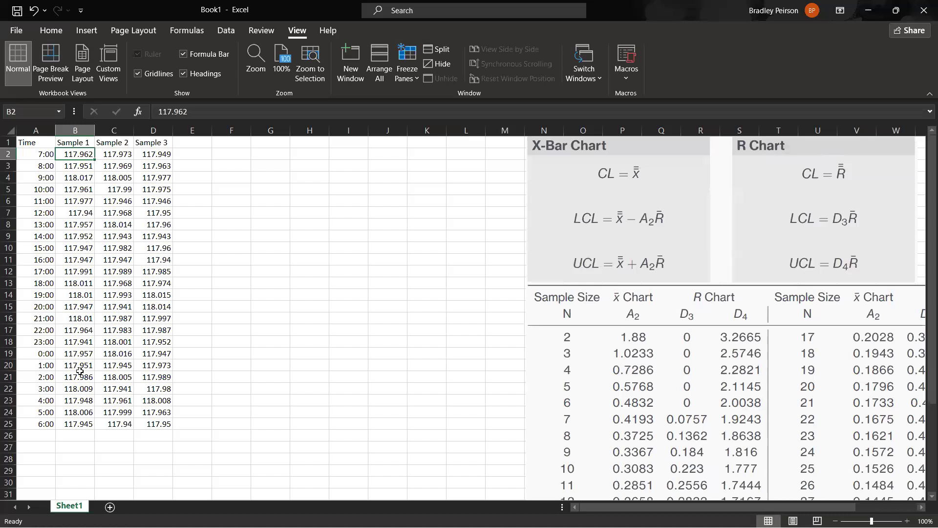
pyautogui.click(36, 158)
pyautogui.moveTo(37, 158); pyautogui.dragTo(43, 423)
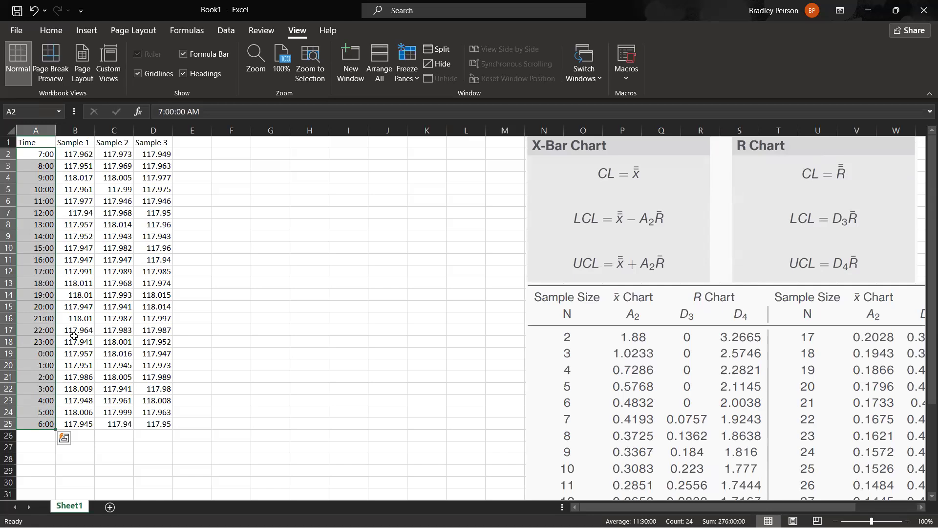
pyautogui.click(46, 434)
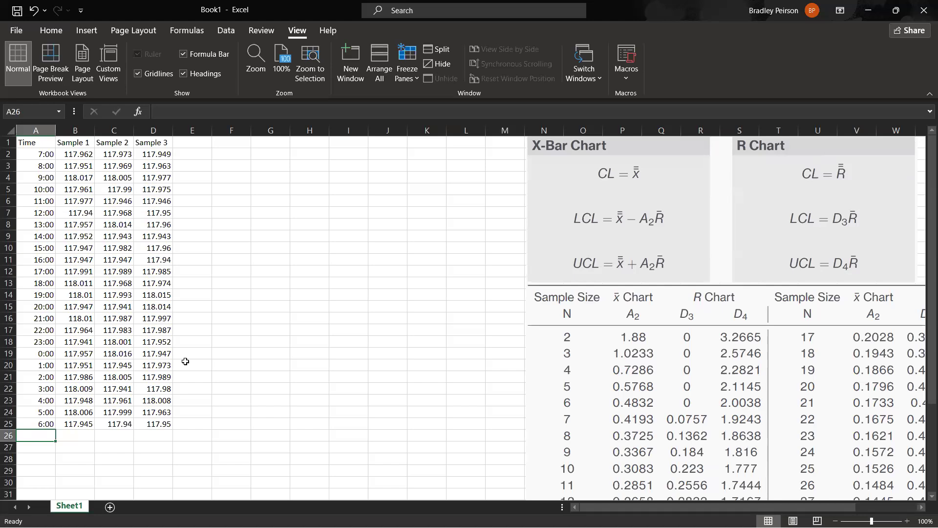
pyautogui.click(75, 130)
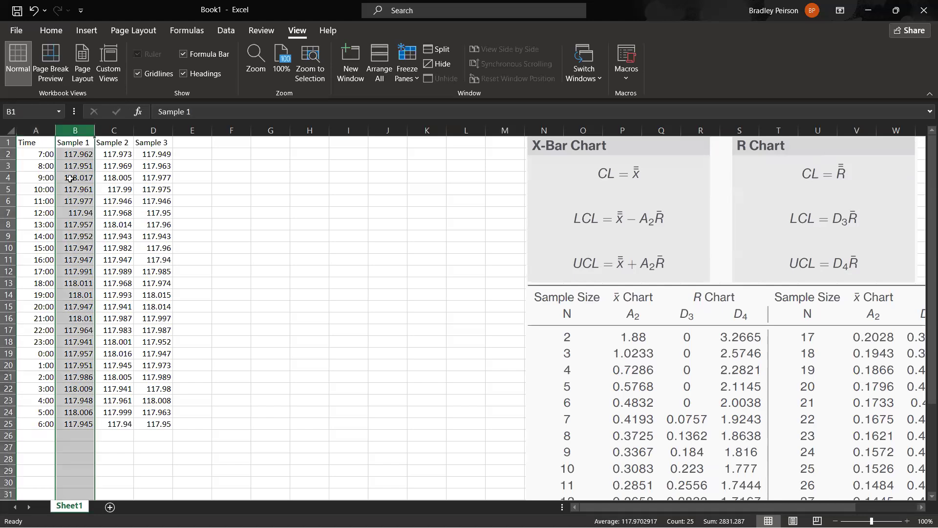
pyautogui.moveTo(75, 155); pyautogui.dragTo(79, 293)
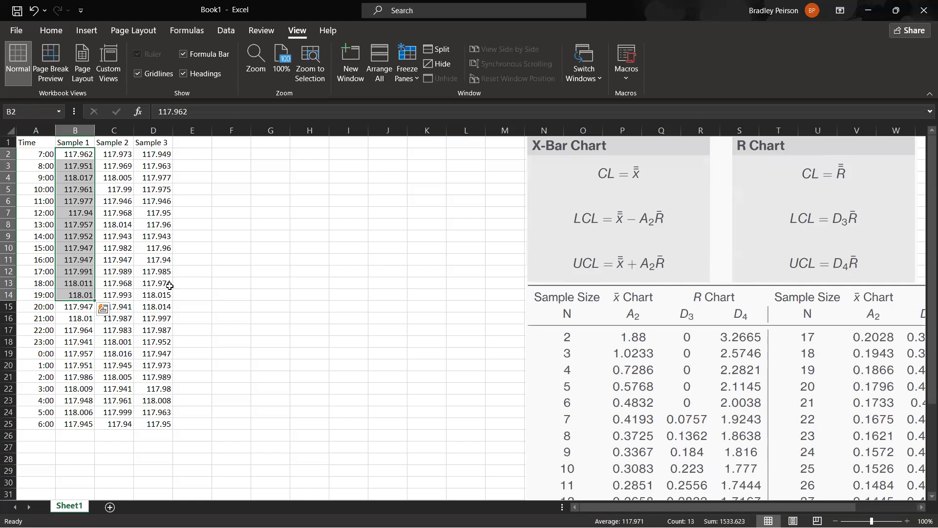
pyautogui.click(225, 261)
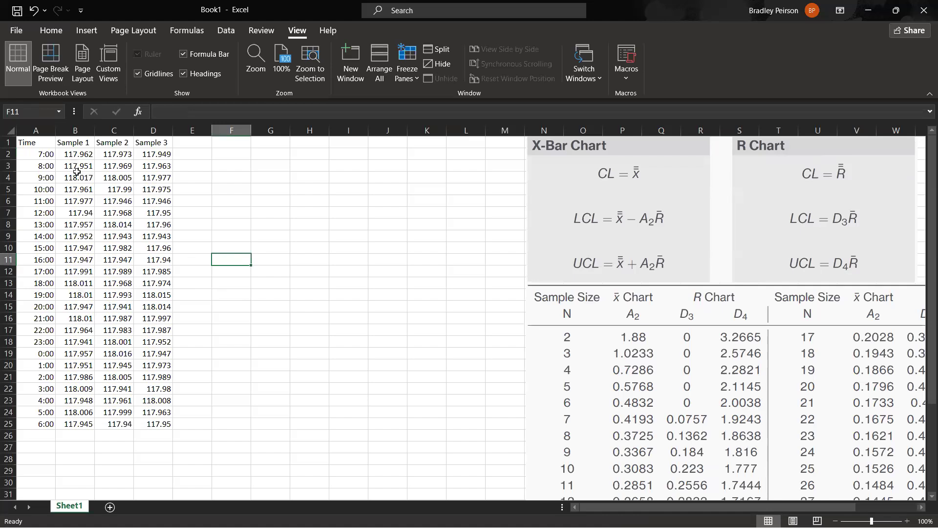
# Insert a Scatter chart of Time against Sample 1 from A1:B10 and place it just beside the data table.
pyautogui.click(46, 145)
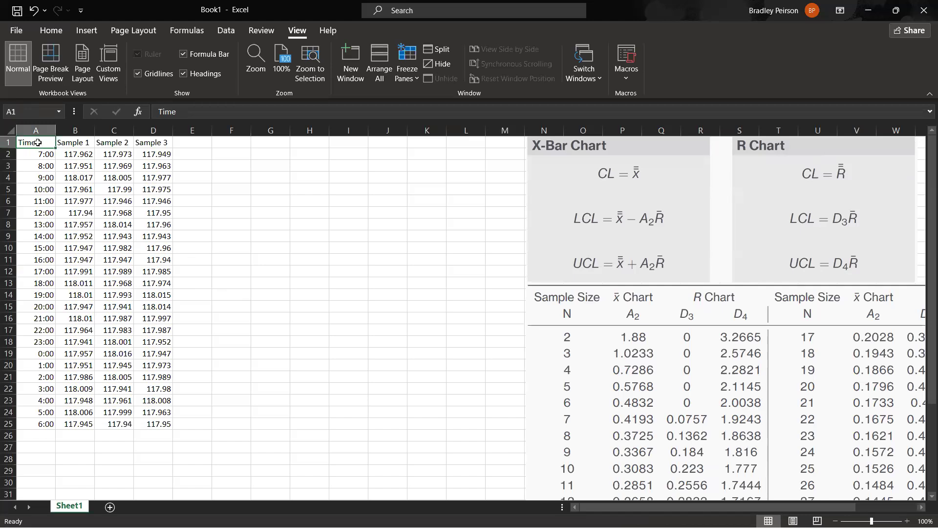
pyautogui.moveTo(40, 142); pyautogui.dragTo(81, 248)
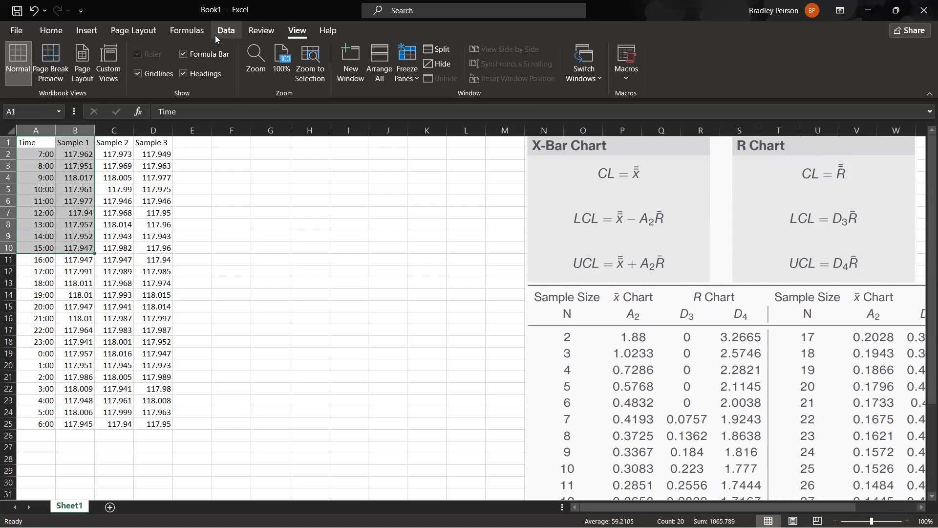
pyautogui.click(96, 32)
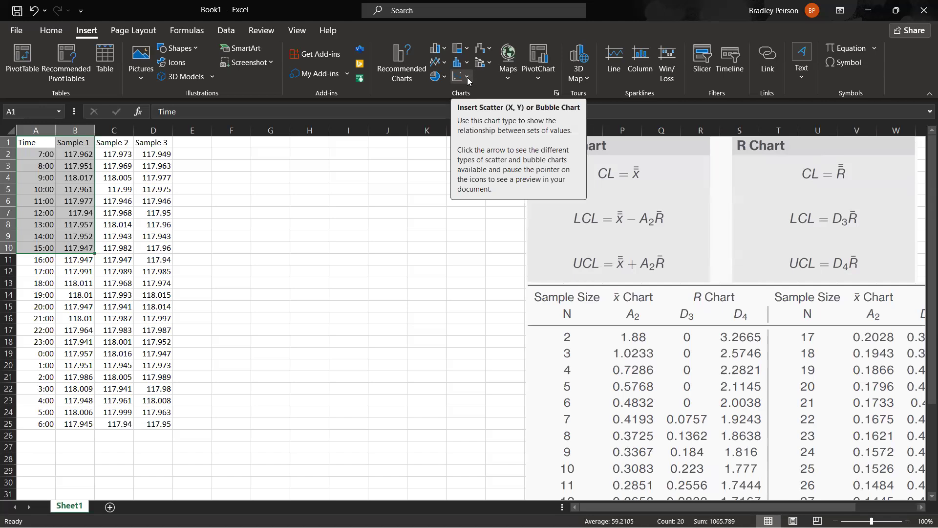
pyautogui.click(467, 77)
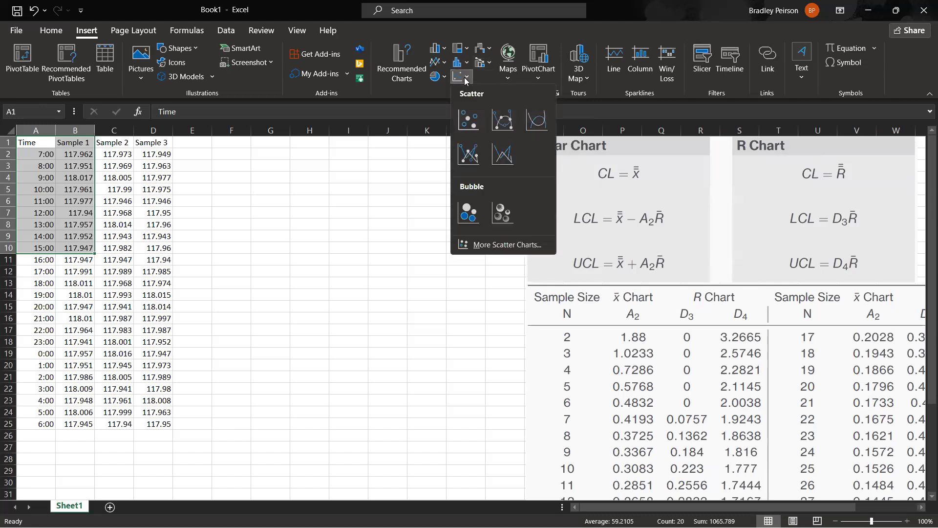
pyautogui.click(471, 125)
pyautogui.moveTo(391, 242); pyautogui.dragTo(256, 163)
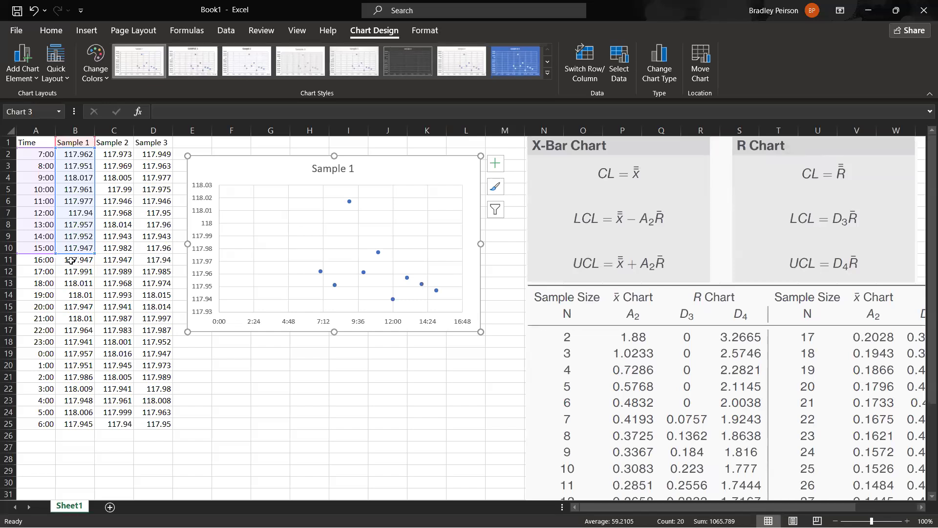
# Rename the scatter chart's Sample 1 data series to "First Shift".
pyautogui.rightClick(259, 170)
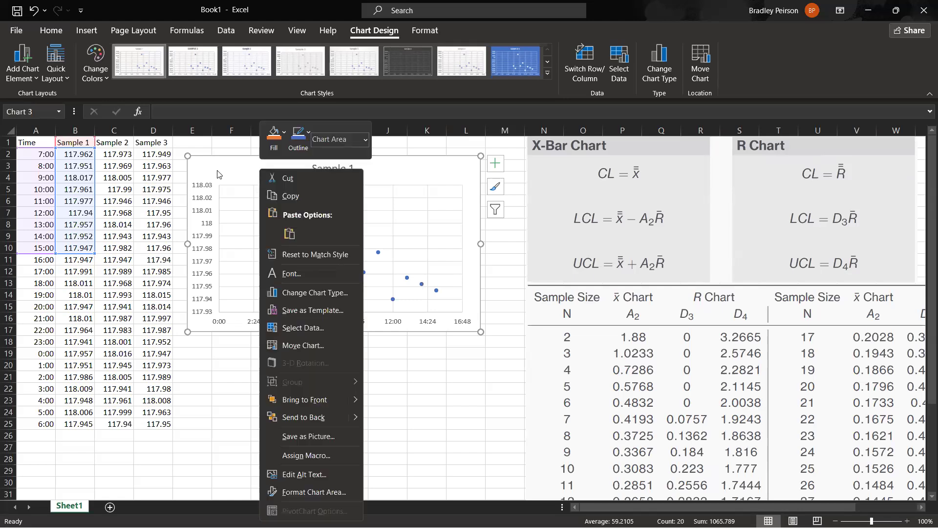
pyautogui.click(310, 328)
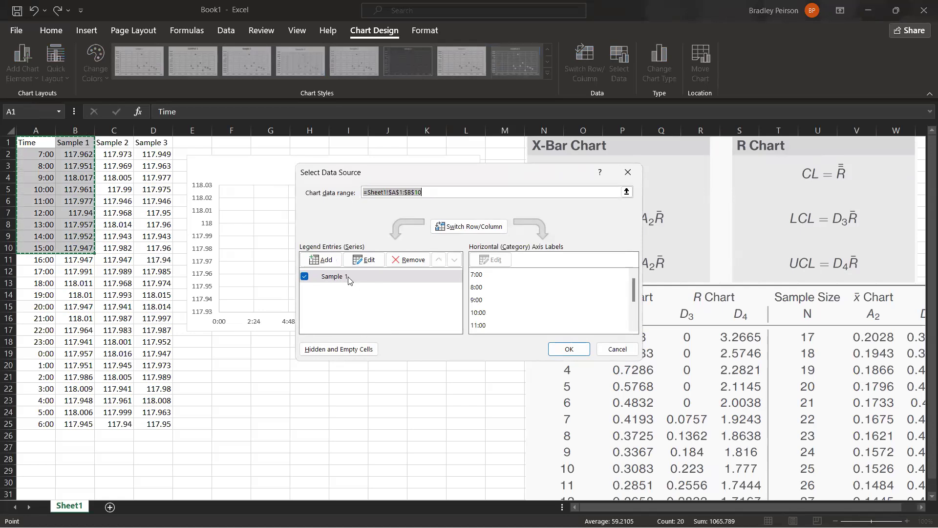
pyautogui.click(364, 260)
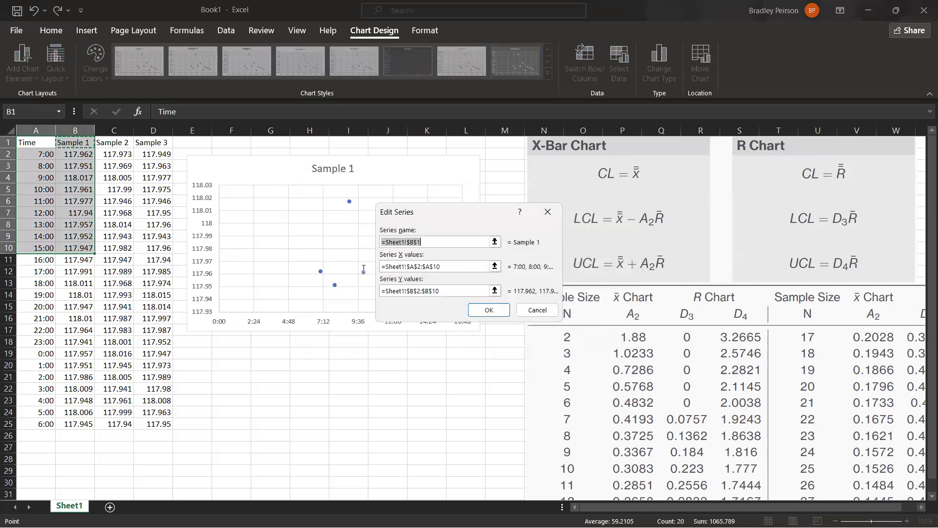
pyautogui.click(445, 241)
pyautogui.doubleClick(389, 240)
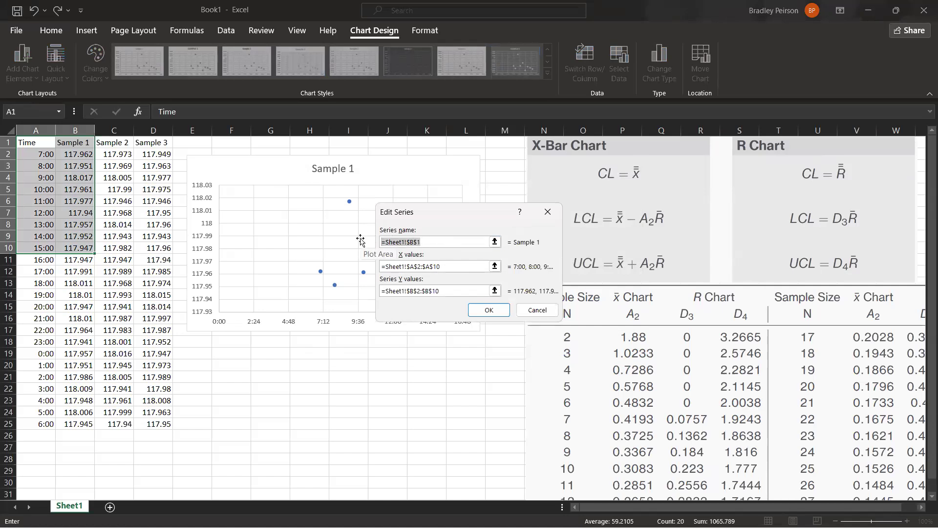
pyautogui.press('BackSpace')
pyautogui.write('First Shift')
pyautogui.press('Return')
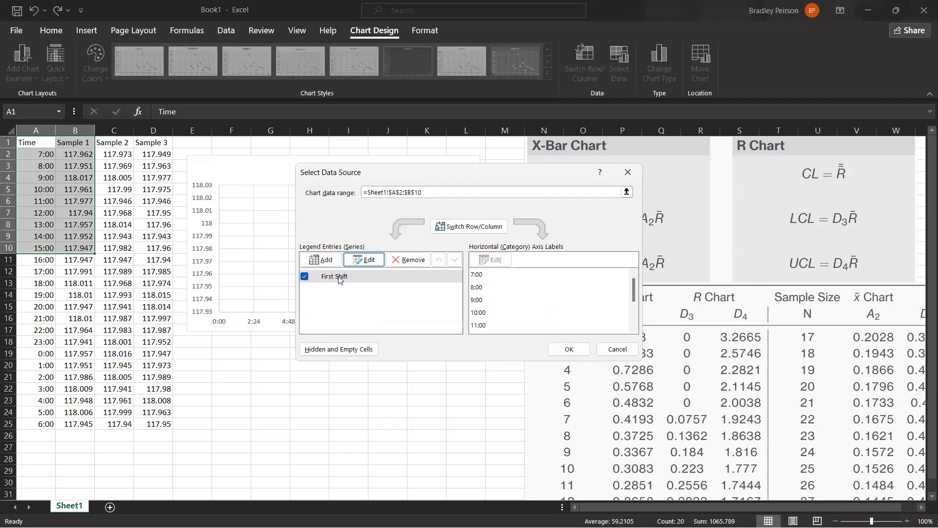
# Add a chart series named "Second" with X values A11:A18 and Y values B11:B18.
pyautogui.click(325, 261)
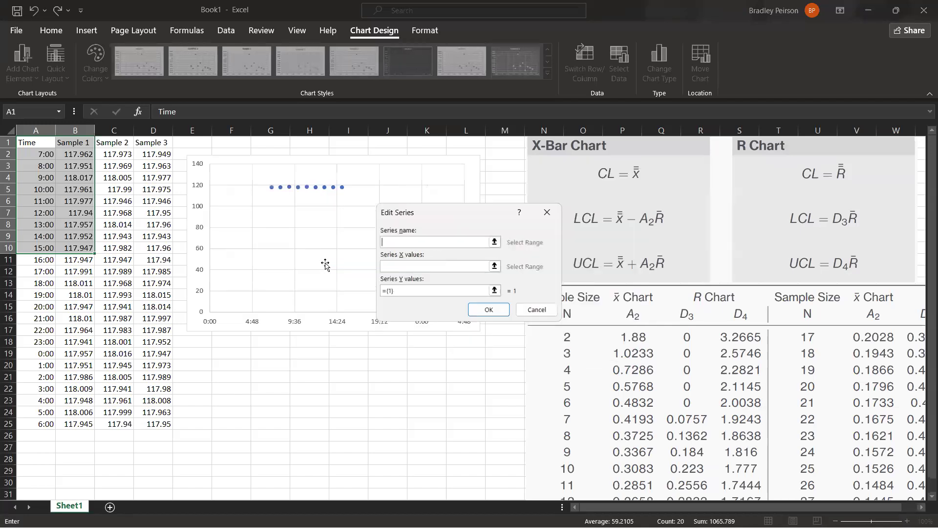
pyautogui.write('Second')
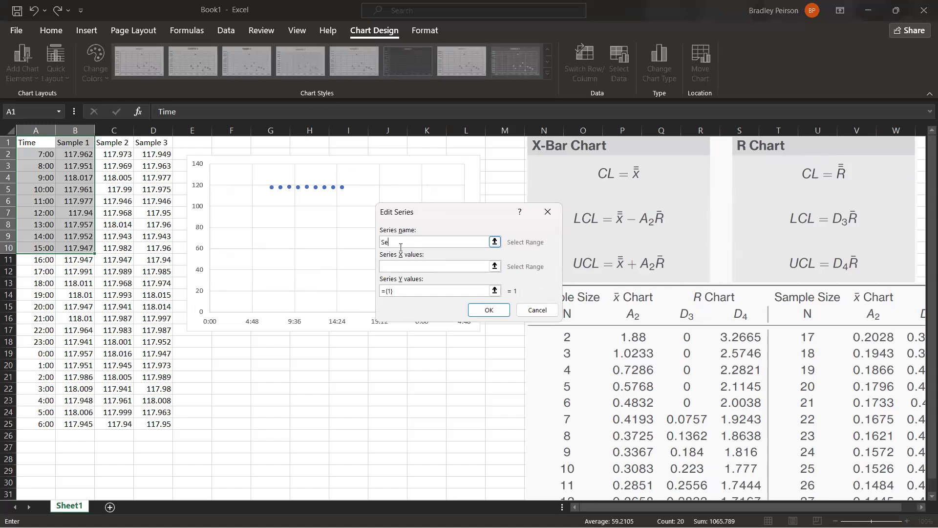
pyautogui.click(433, 265)
pyautogui.click(48, 260)
pyautogui.moveTo(48, 261); pyautogui.dragTo(48, 338)
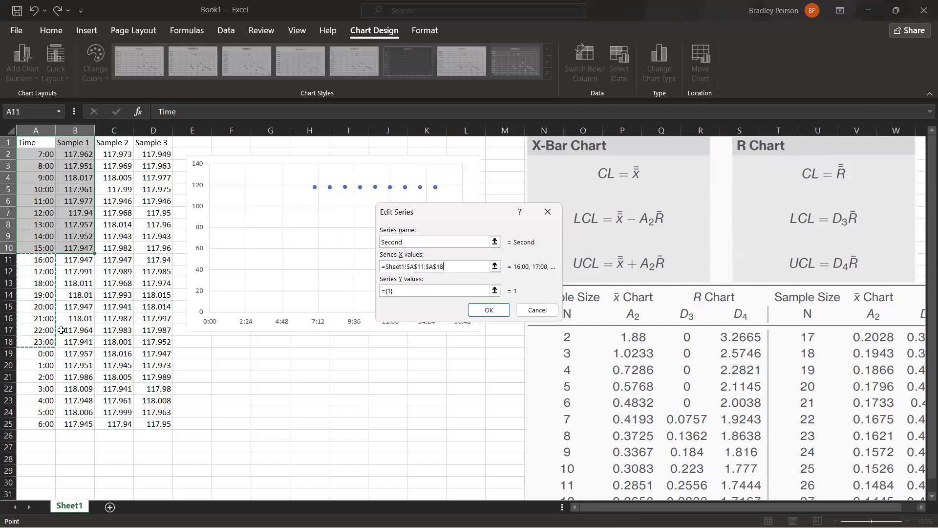
pyautogui.click(428, 291)
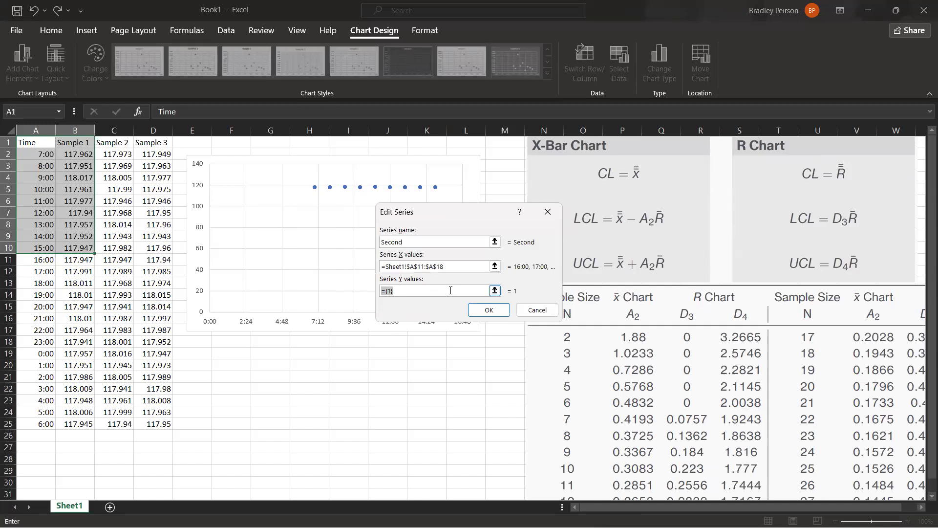
pyautogui.press('BackSpace')
pyautogui.click(83, 261)
pyautogui.moveTo(80, 260); pyautogui.dragTo(78, 341)
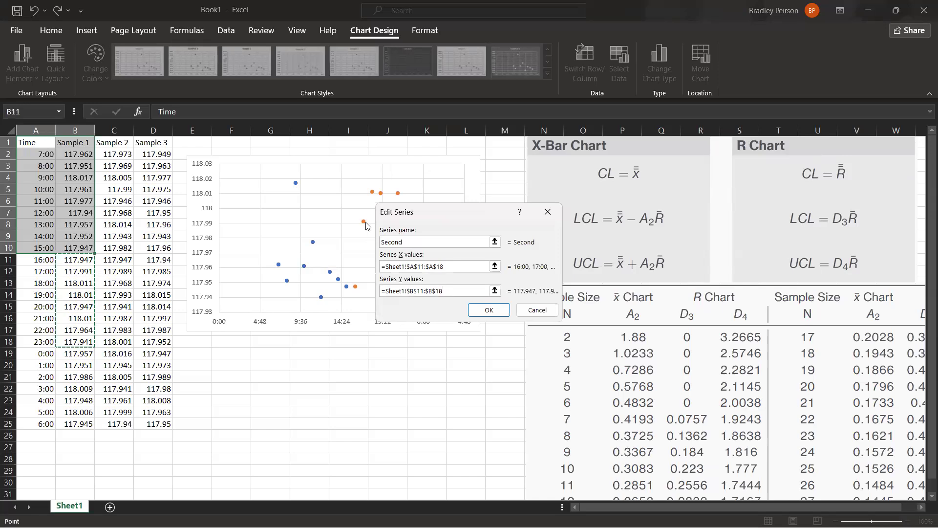
pyautogui.click(487, 311)
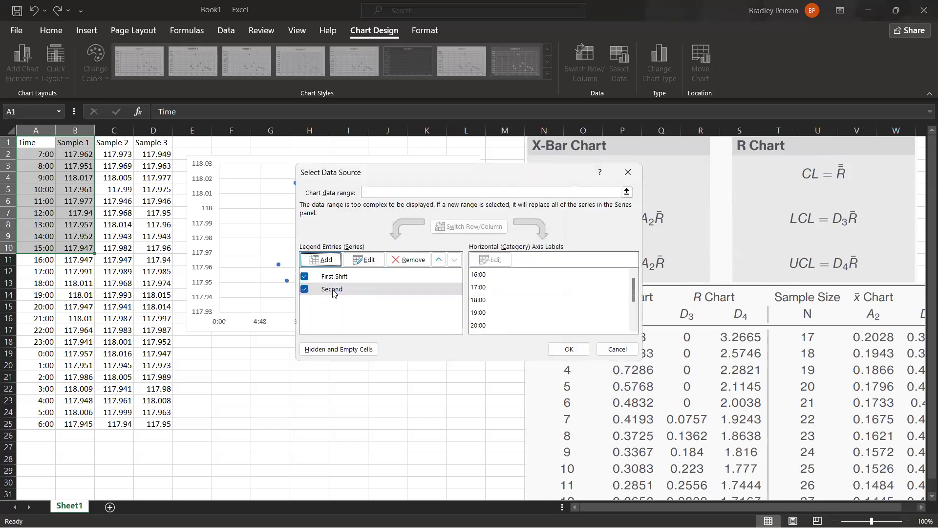
# Add a chart series named "Third" with X values A19:A25 and Y values B19:B25, and apply the data source changes.
pyautogui.click(327, 260)
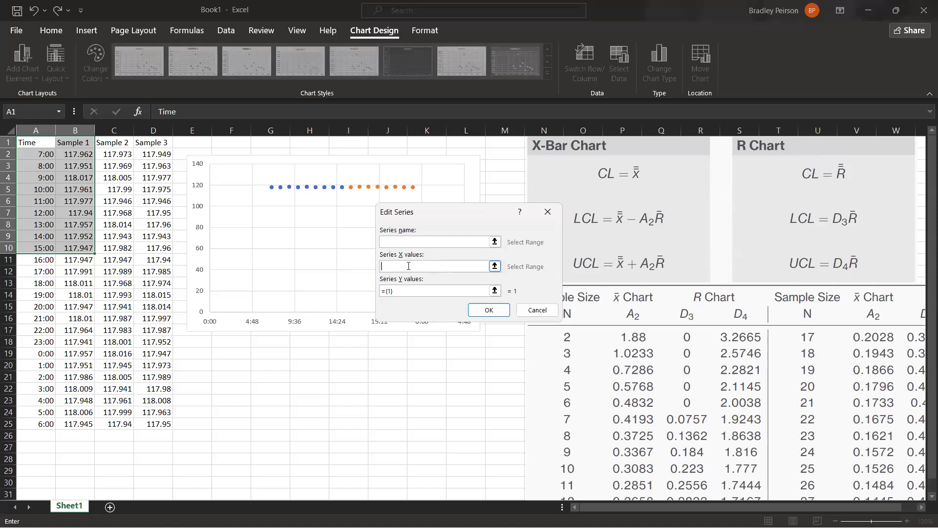
pyautogui.write('Third')
pyautogui.click(408, 266)
pyautogui.moveTo(46, 354); pyautogui.dragTo(45, 423)
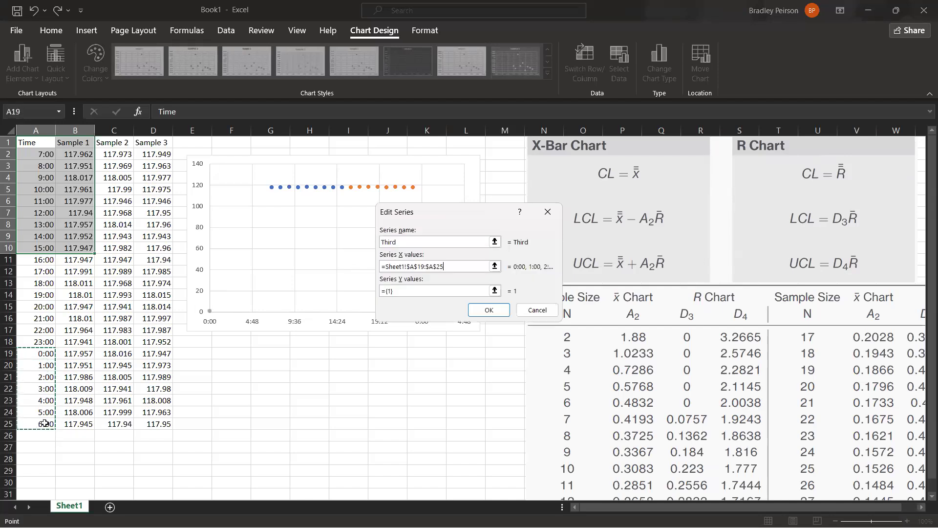
pyautogui.click(406, 292)
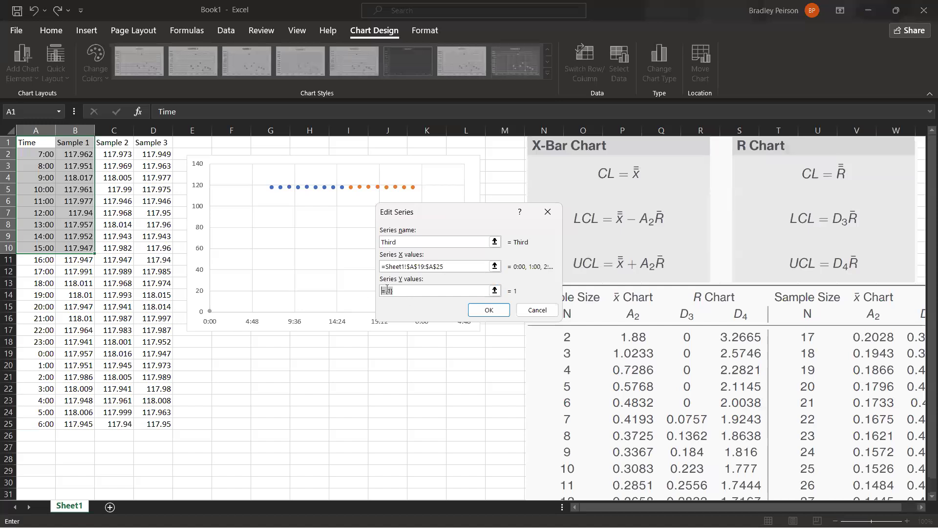
pyautogui.press('BackSpace')
pyautogui.moveTo(79, 355); pyautogui.dragTo(78, 425)
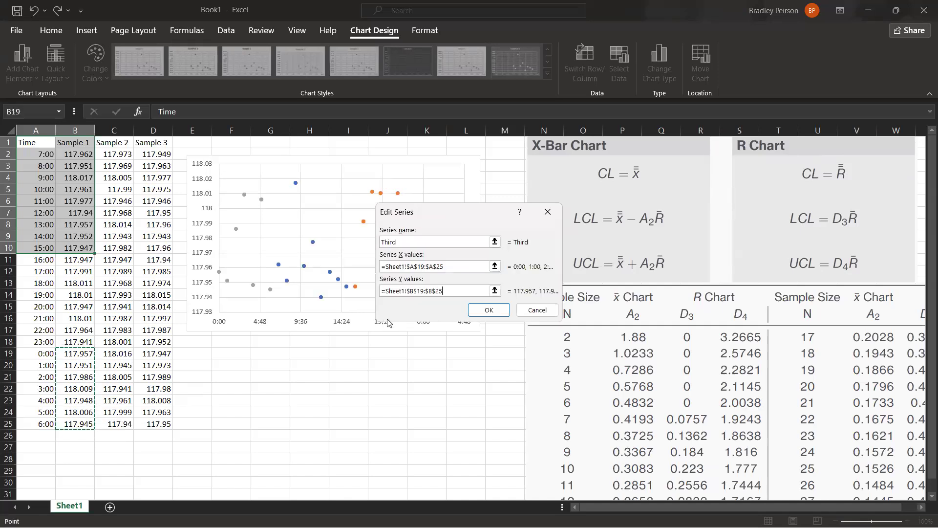
pyautogui.click(484, 311)
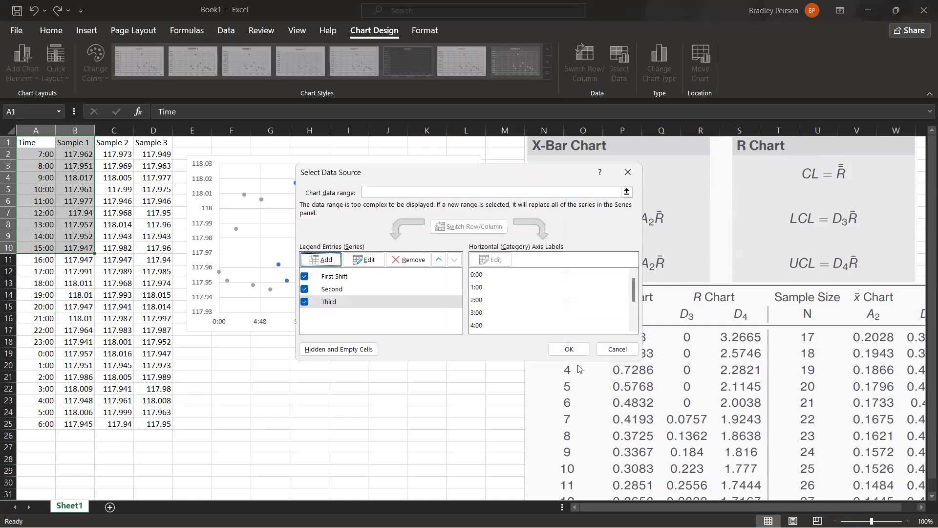
pyautogui.click(569, 349)
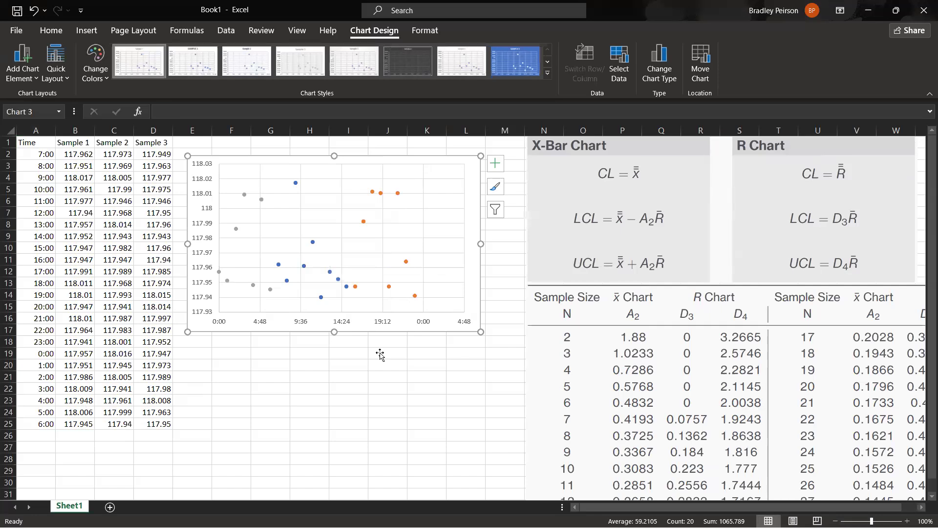
# Examine the third-shift points on the chart against the midnight-to-morning times in A19:A25 and the starting time in A2.
pyautogui.click(220, 272)
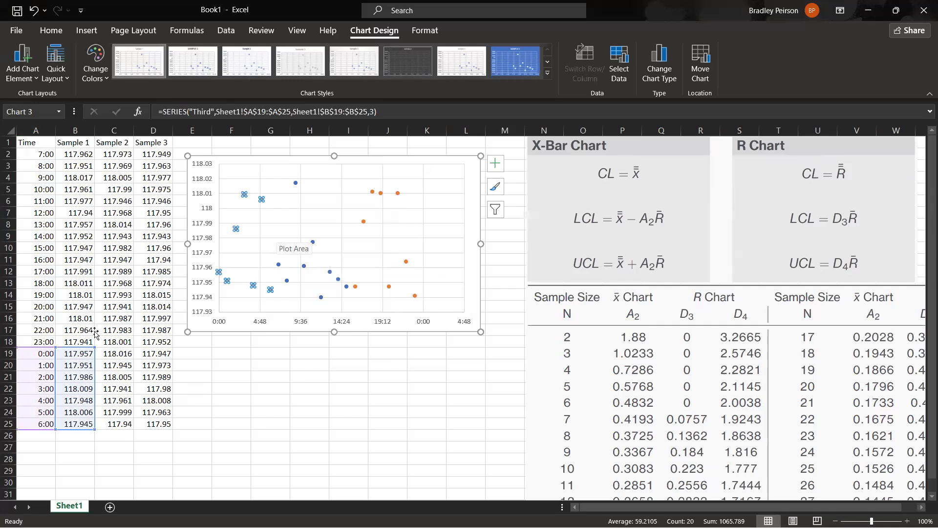
pyautogui.click(46, 353)
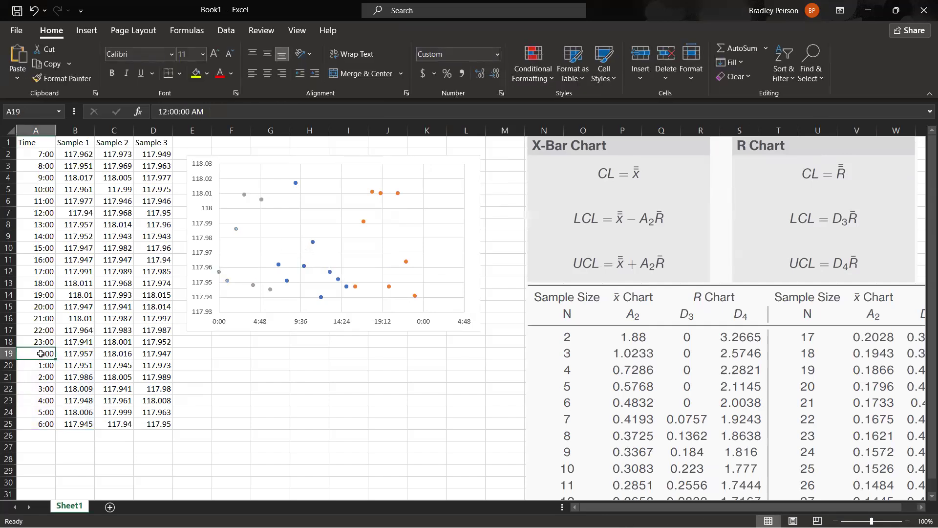
pyautogui.click(49, 154)
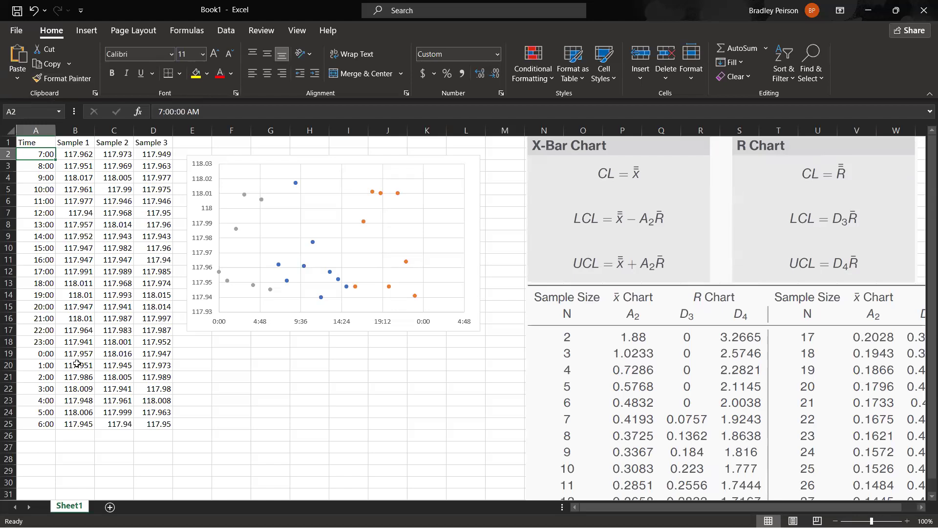
pyautogui.moveTo(49, 353); pyautogui.dragTo(51, 426)
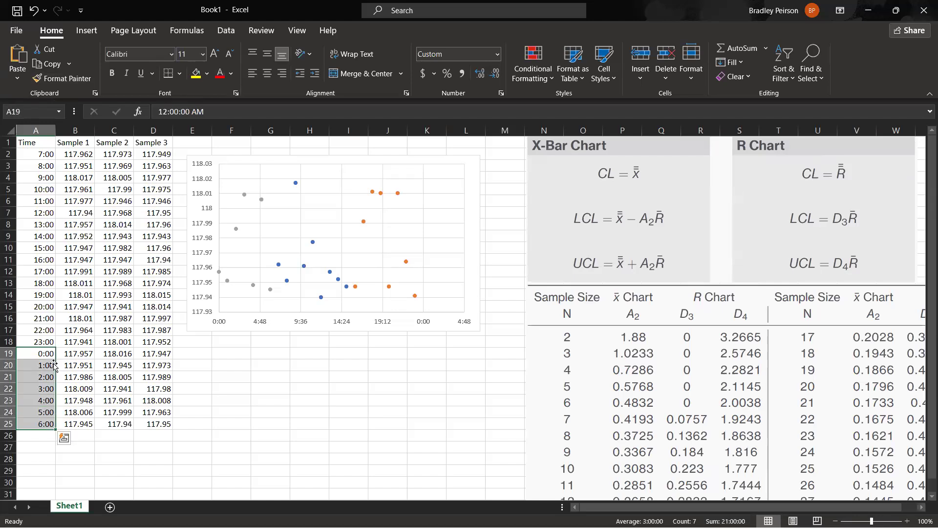
pyautogui.click(39, 355)
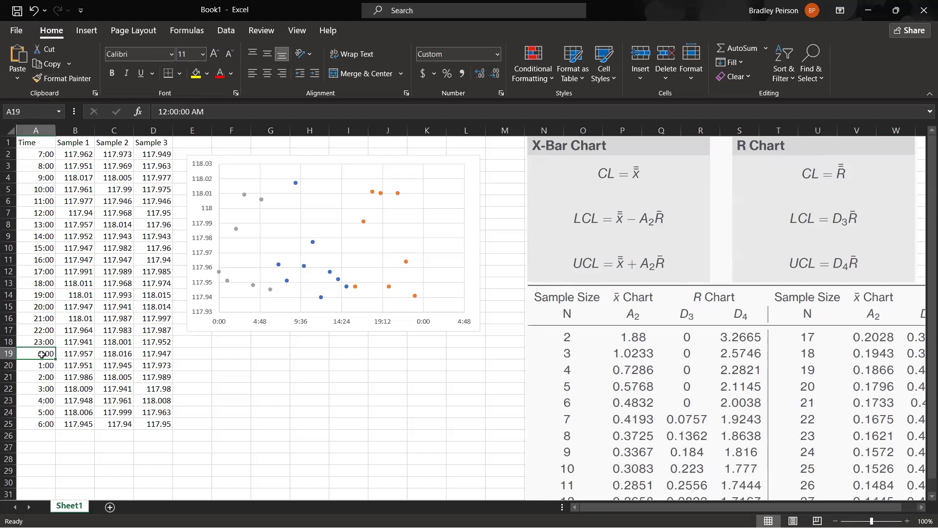
pyautogui.click(44, 365)
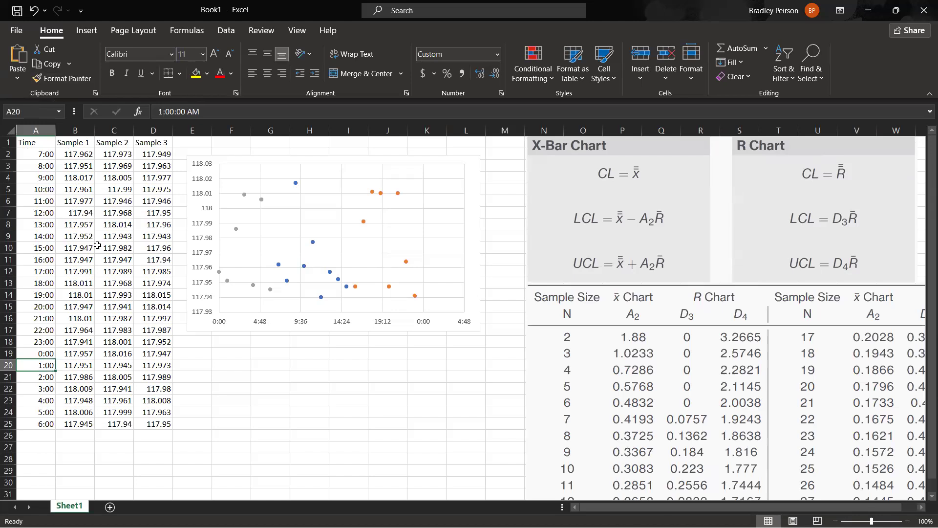
pyautogui.click(40, 159)
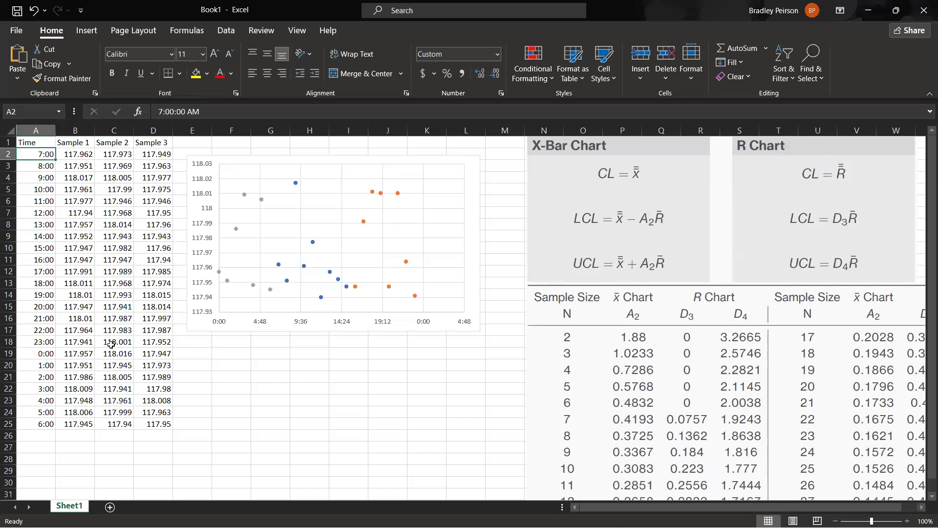
# Delete the scatter chart and select the time values in A2:A25.
pyautogui.click(194, 323)
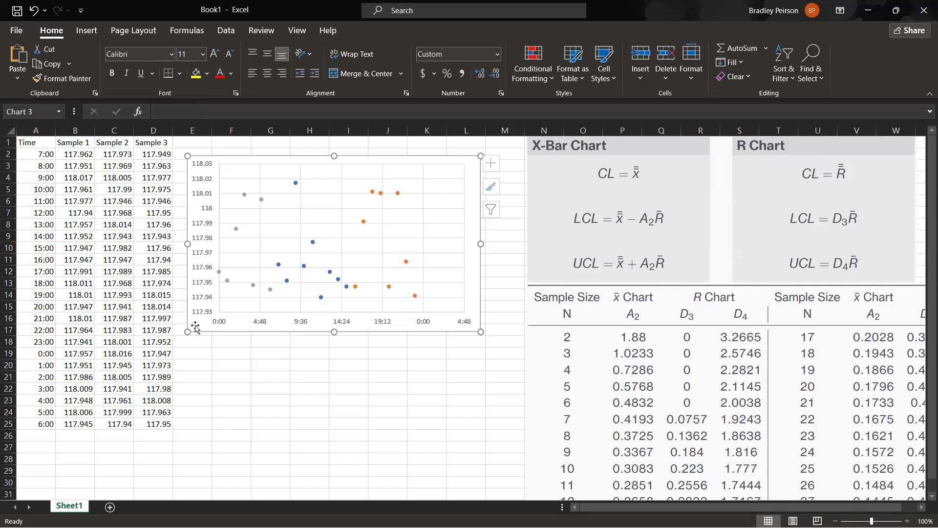
pyautogui.press('Delete')
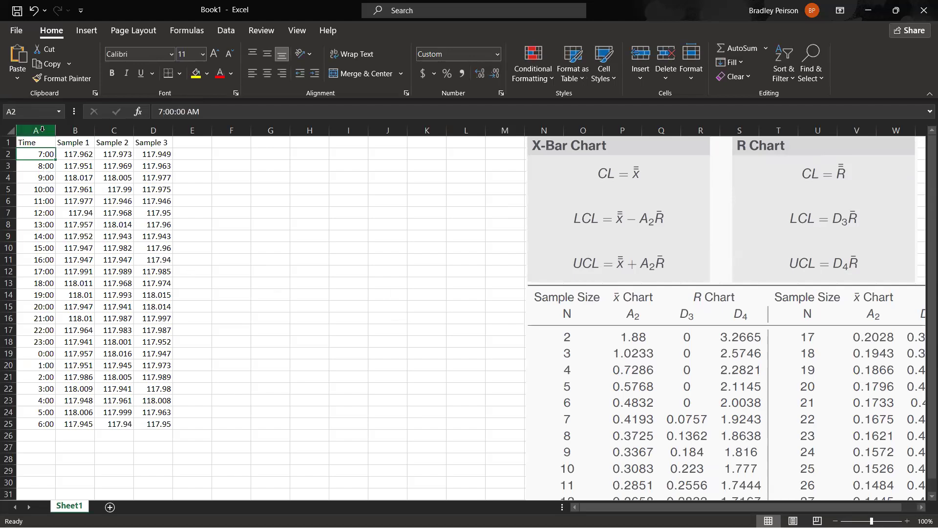
pyautogui.moveTo(48, 287); pyautogui.dragTo(54, 423)
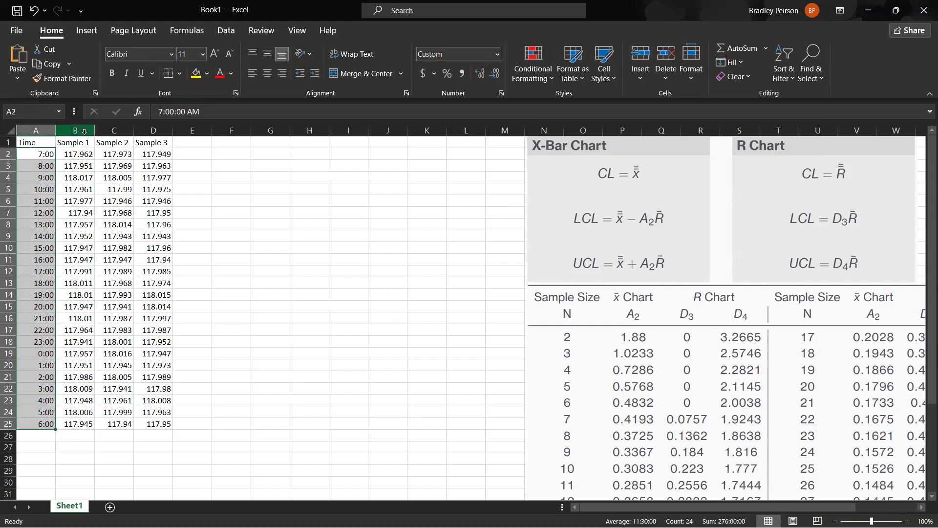
# Insert an empty column between Time and Sample 1 and enter the header "Time" in B1.
pyautogui.rightClick(76, 133)
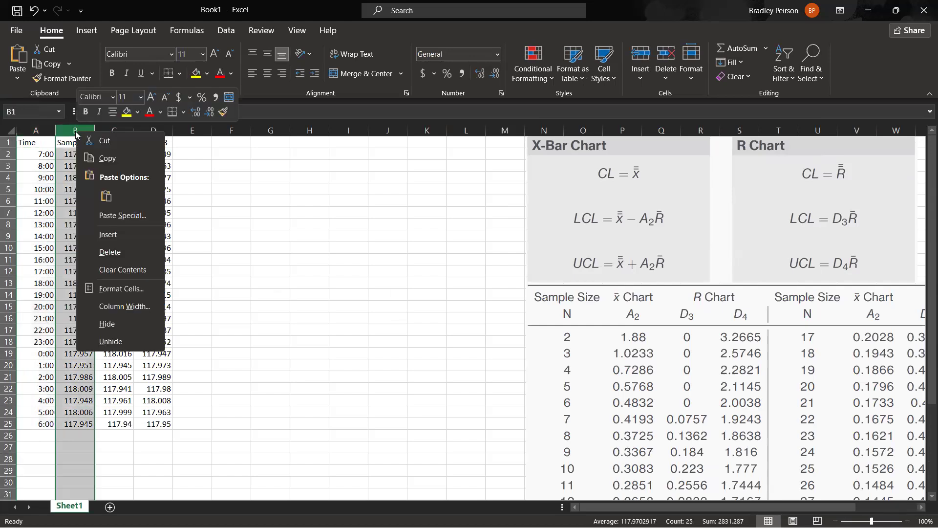
pyautogui.click(108, 235)
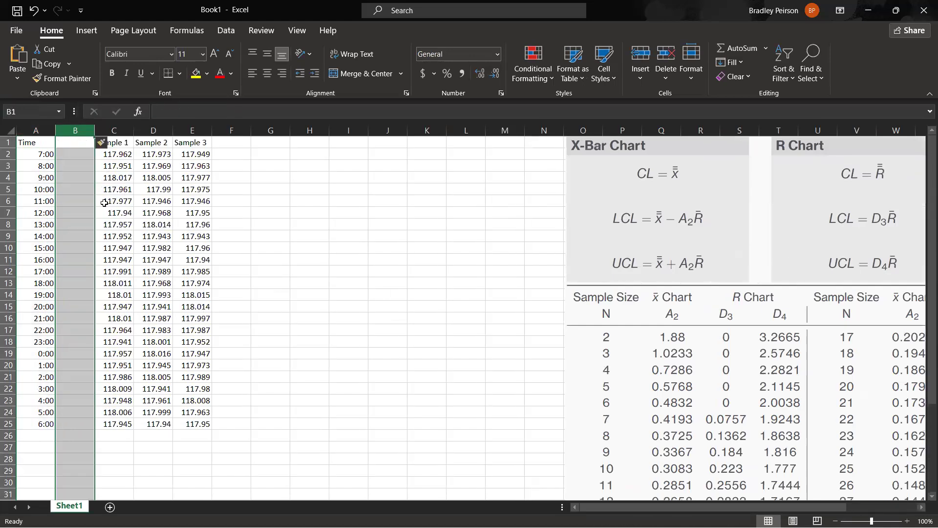
pyautogui.click(85, 156)
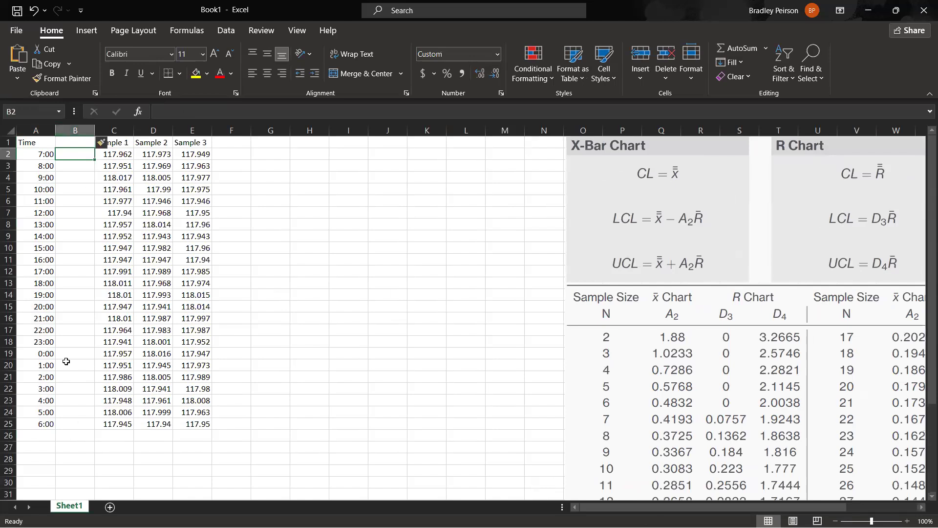
pyautogui.click(76, 141)
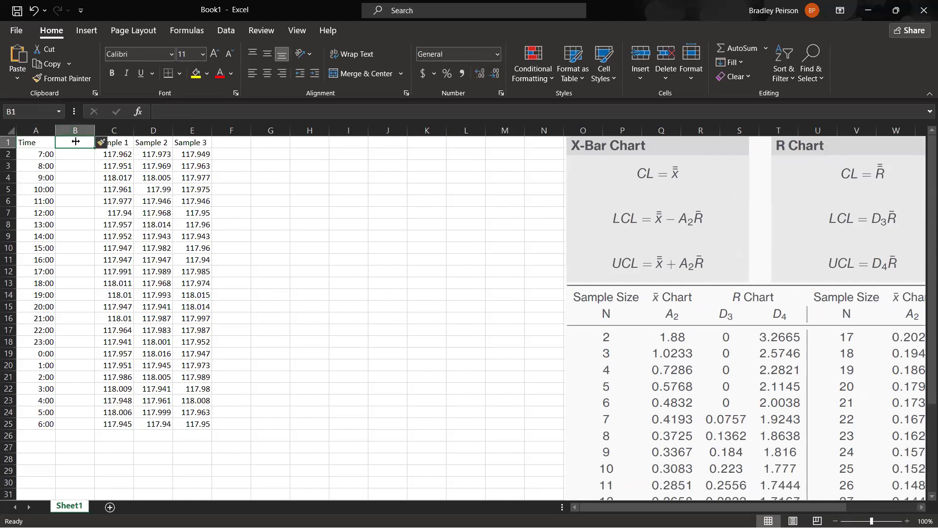
pyautogui.write('Time')
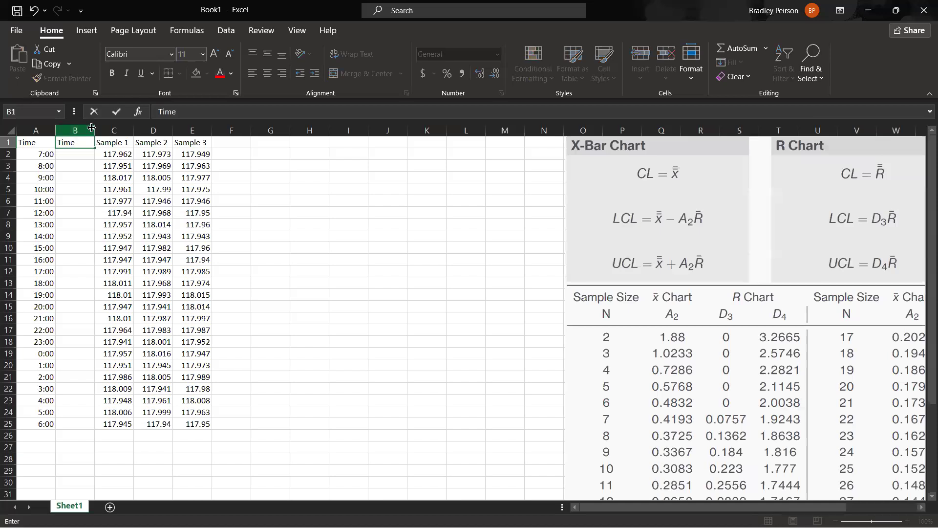
pyautogui.press('Return')
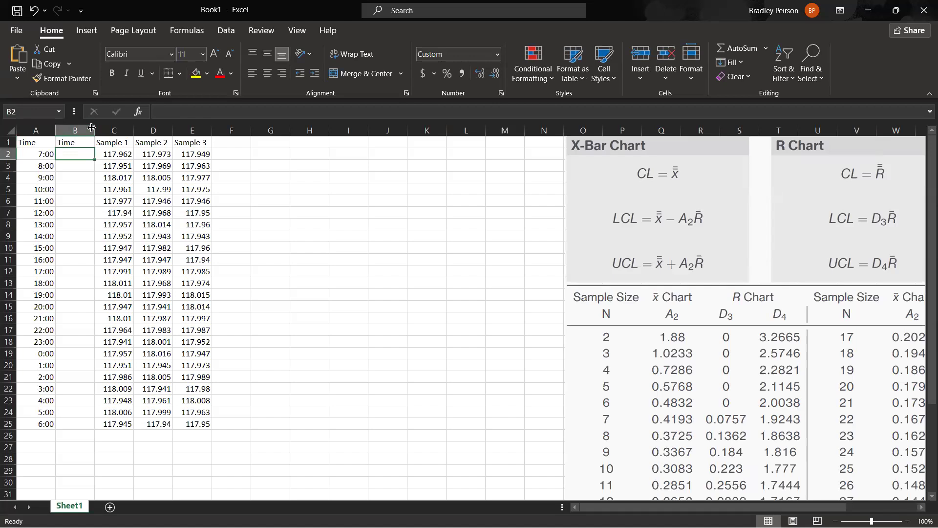
# Enter the date and time 4/9/2025 7:00:00 am in B2.
pyautogui.write('4/')
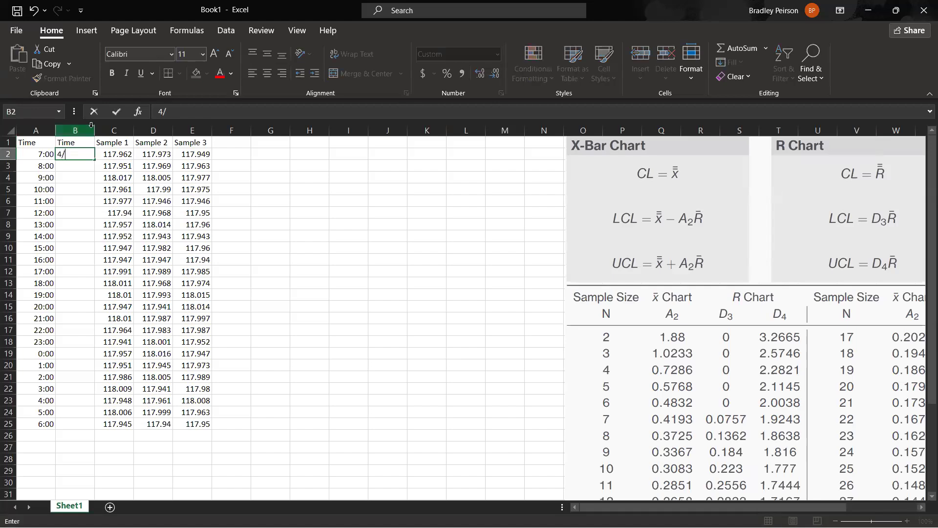
pyautogui.write('9/2025 7:00')
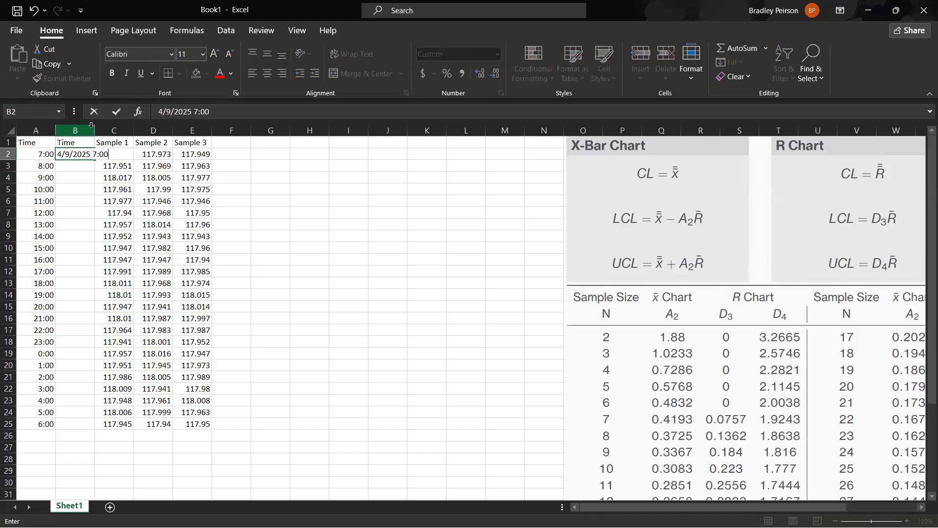
pyautogui.write(':00 am')
pyautogui.press('Return')
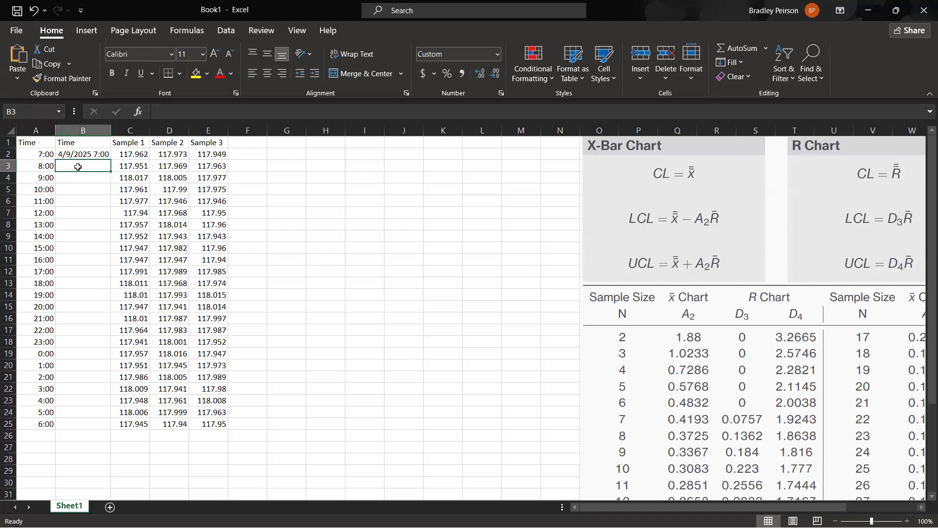
# Enter the date and time 4/9/2025 8:00:00 am in B3.
pyautogui.write('4/')
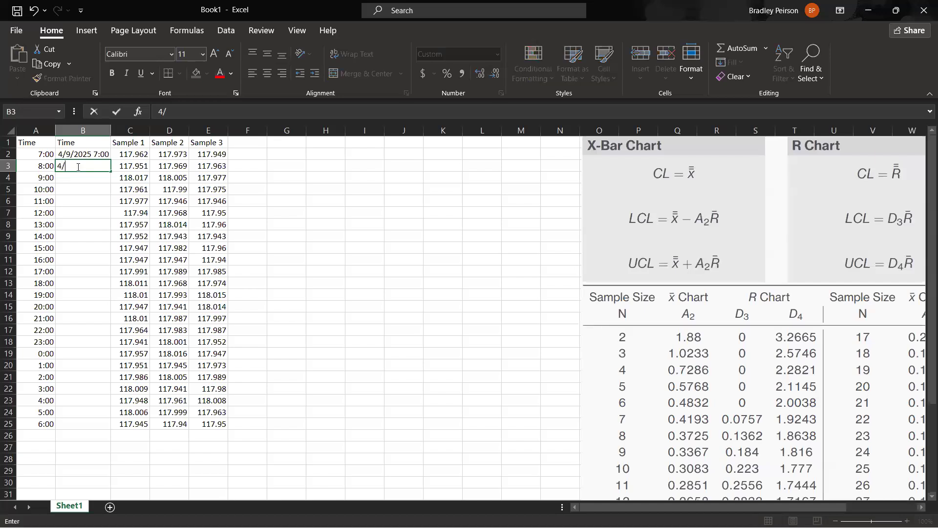
pyautogui.write('9/2025 8:00:00 am')
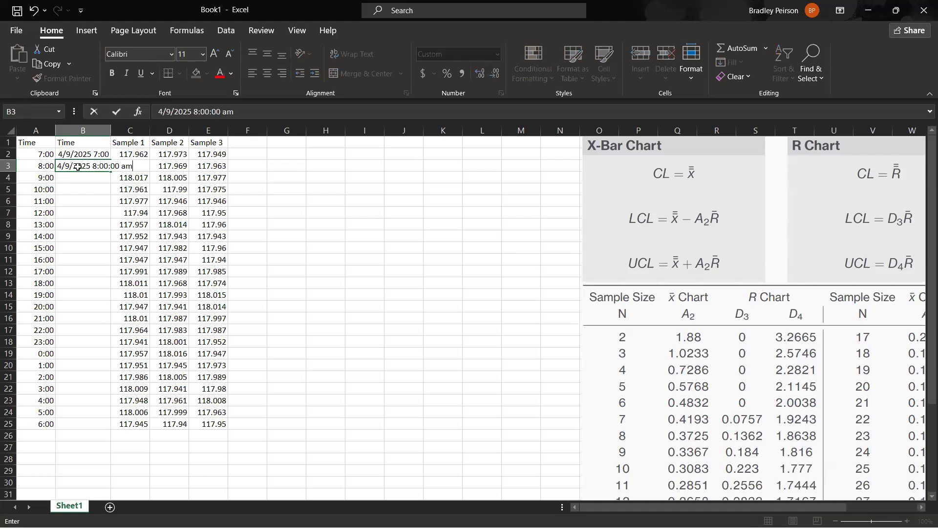
pyautogui.press('Return')
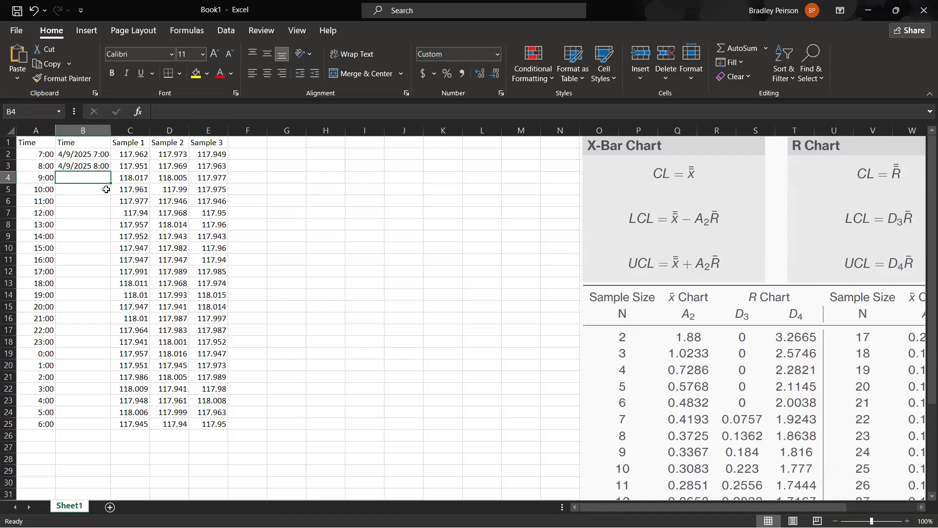
pyautogui.press('Up')
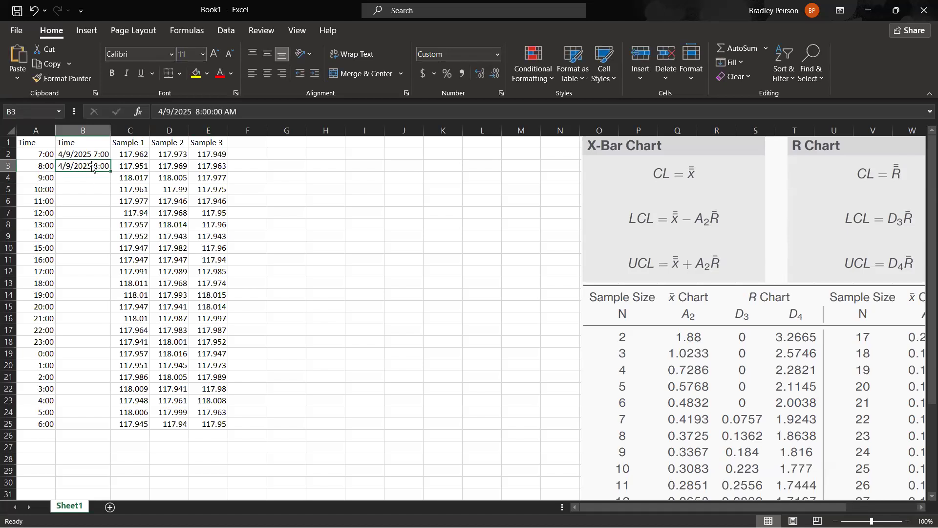
pyautogui.press('Down')
pyautogui.press('Down')
pyautogui.press('Down')
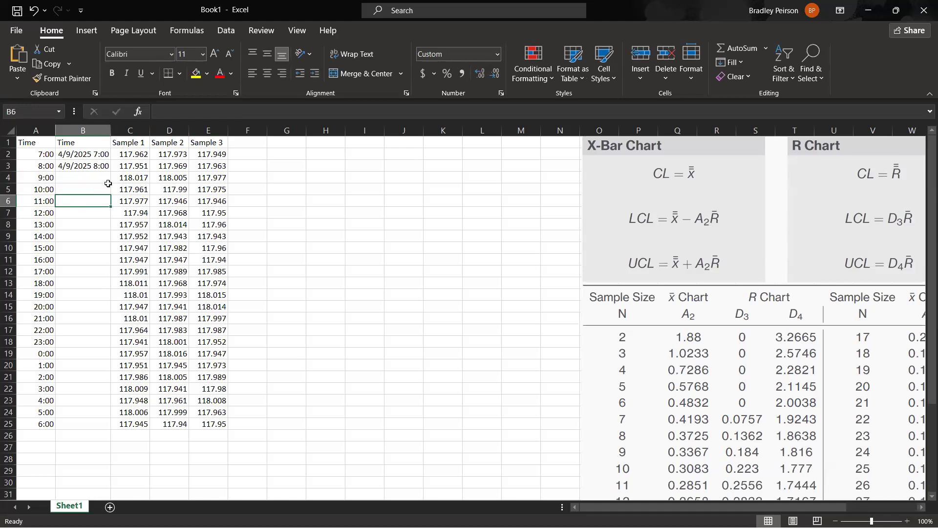
# Extend the hourly date-time series from B2:B3 down to B16 and widen column B to fit the full values.
pyautogui.click(91, 153)
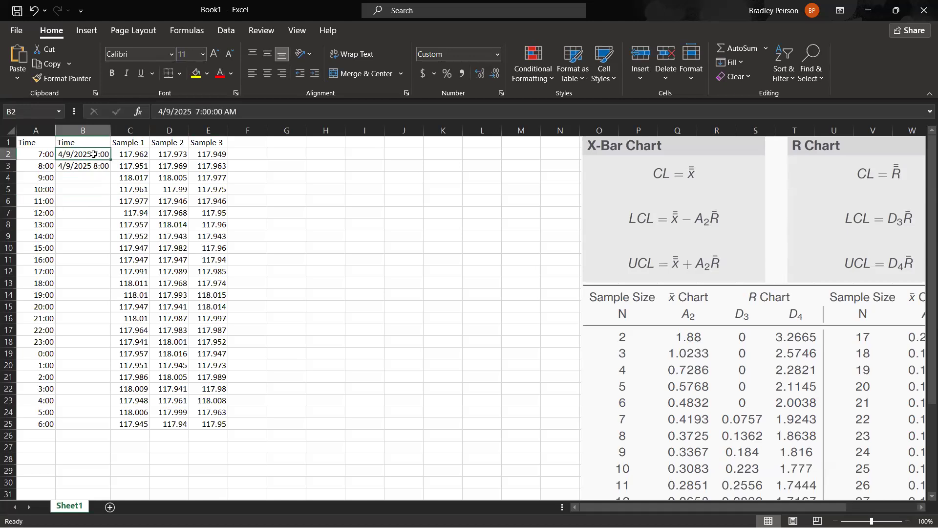
pyautogui.moveTo(94, 155); pyautogui.dragTo(92, 165)
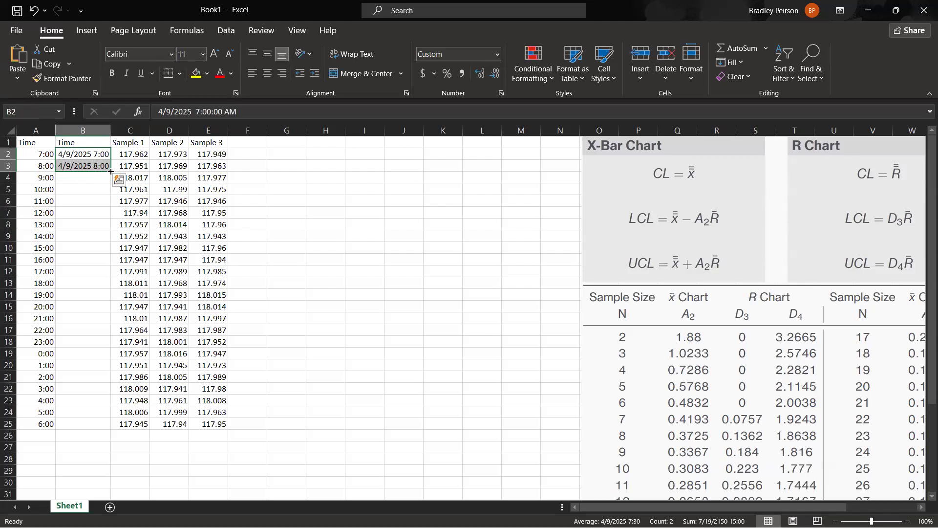
pyautogui.moveTo(111, 171); pyautogui.dragTo(101, 309)
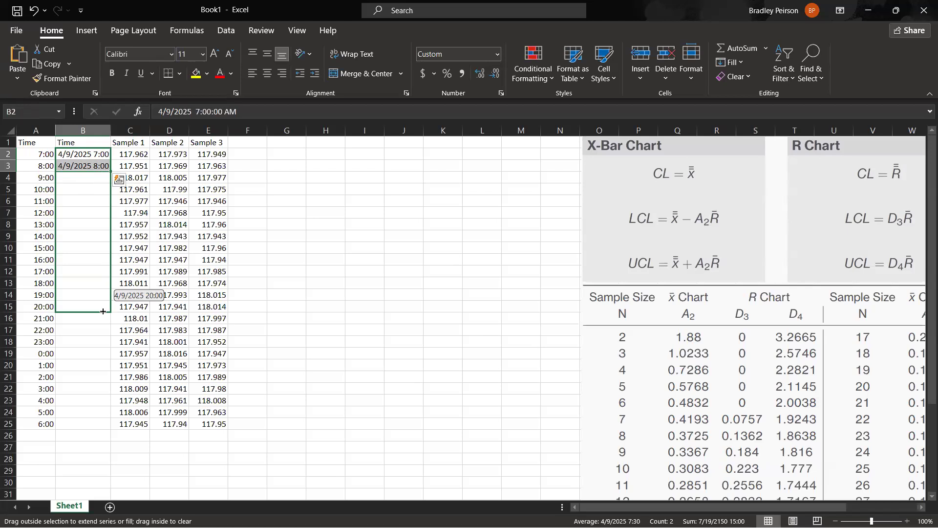
pyautogui.moveTo(103, 321); pyautogui.dragTo(109, 328)
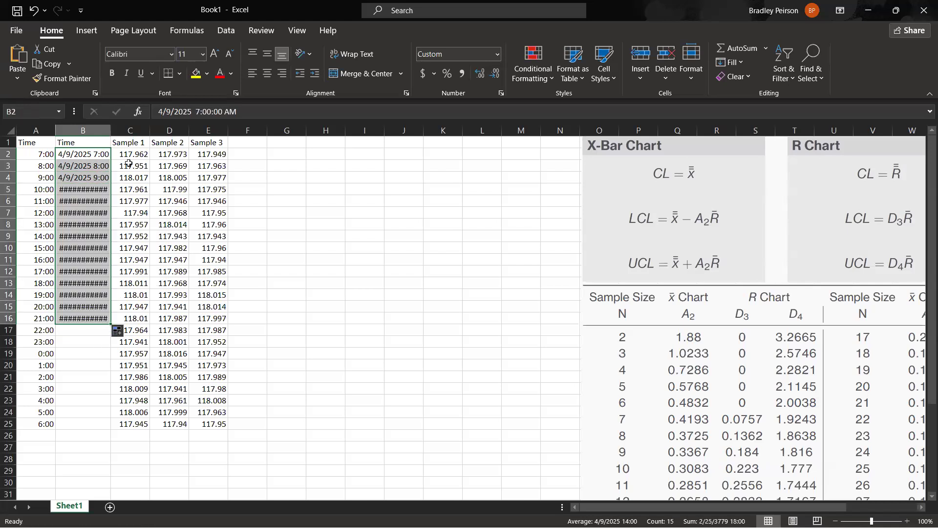
pyautogui.moveTo(111, 130); pyautogui.dragTo(121, 131)
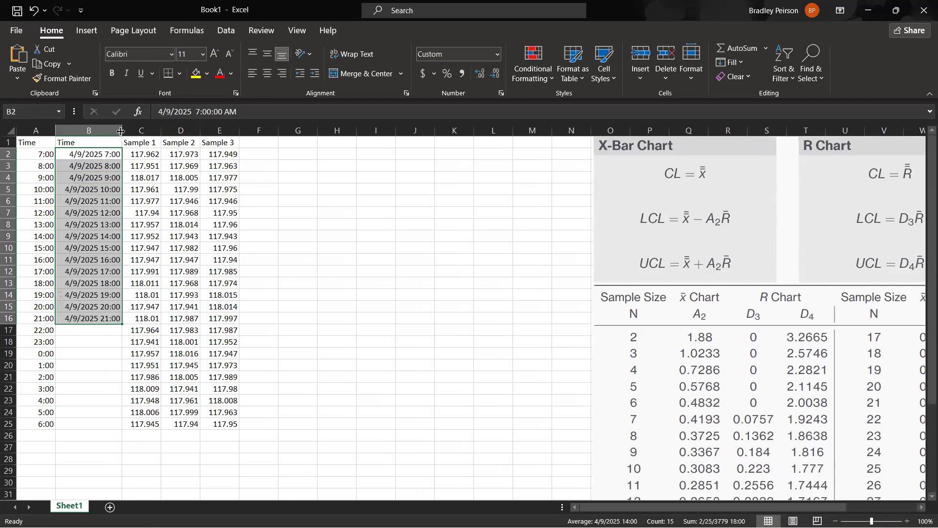
# Continue the hourly date-time series from B15:B16 down to B25, ending at 4/10/2025 6:00.
pyautogui.click(92, 342)
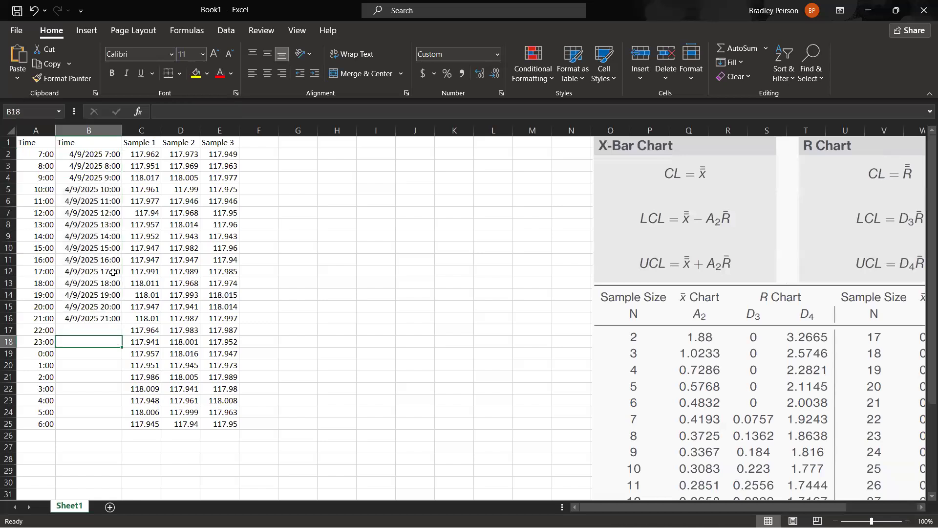
pyautogui.moveTo(116, 308); pyautogui.dragTo(116, 318)
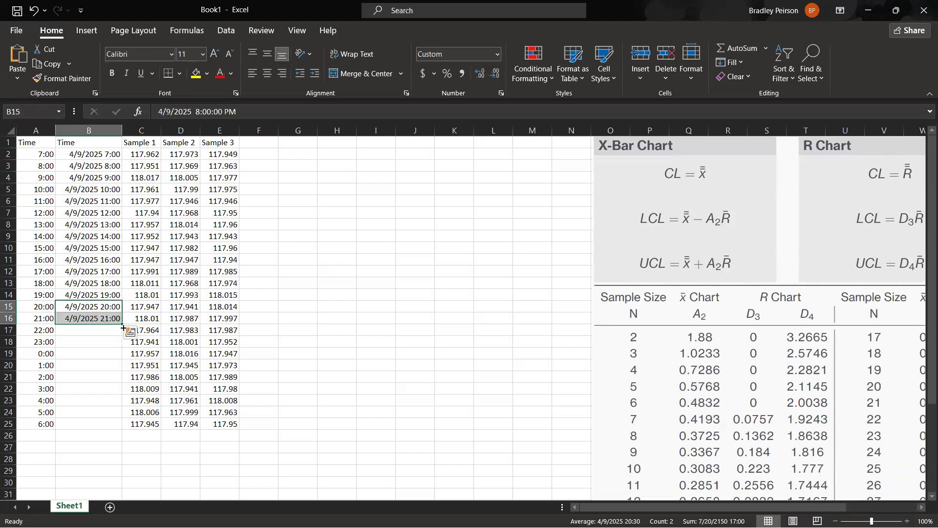
pyautogui.moveTo(123, 324); pyautogui.dragTo(124, 428)
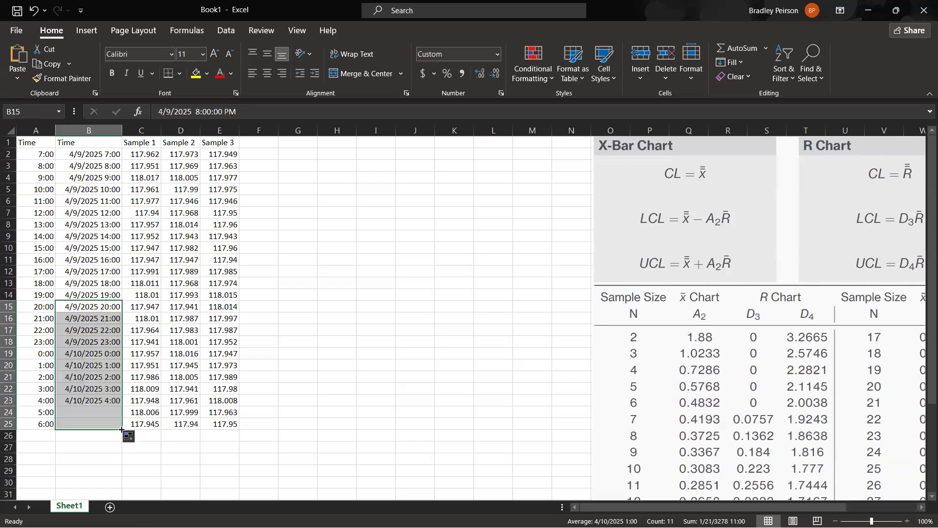
pyautogui.click(269, 390)
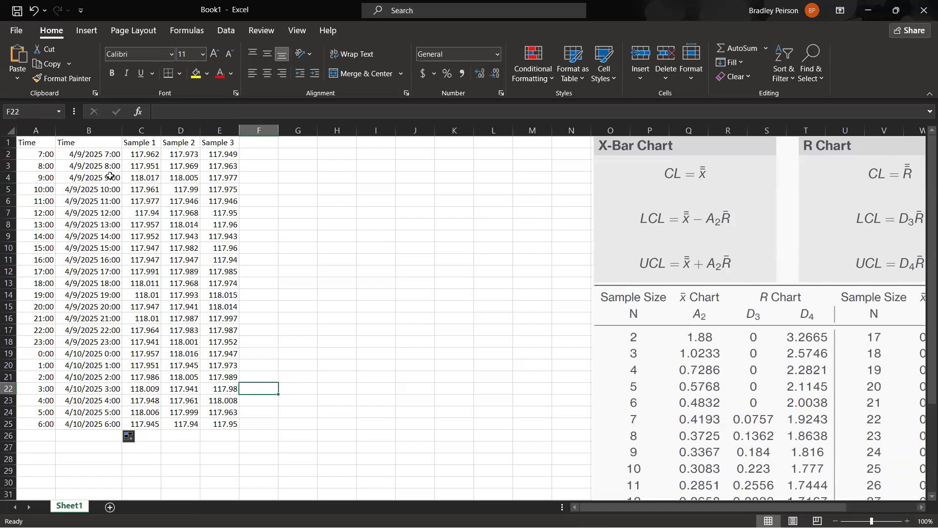
pyautogui.click(113, 156)
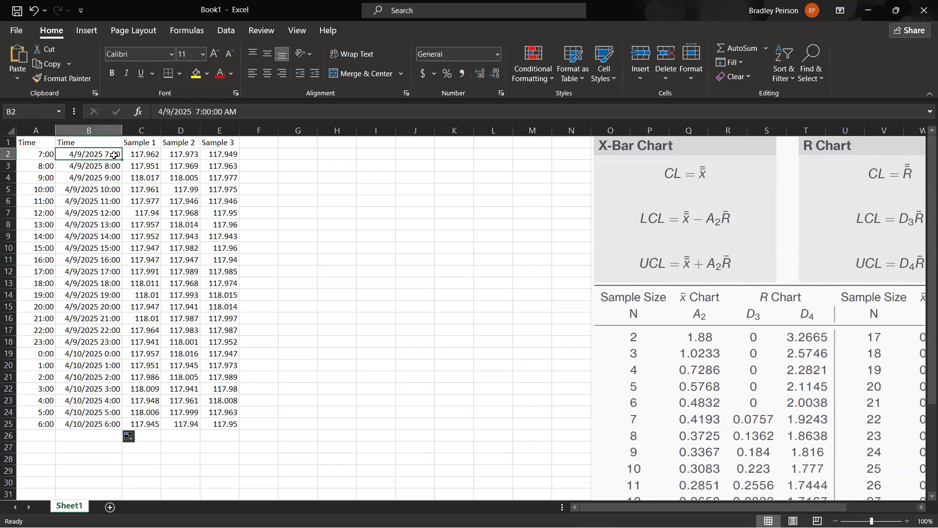
pyautogui.press('Down')
pyautogui.click(112, 157)
pyautogui.click(112, 163)
pyautogui.moveTo(113, 156); pyautogui.dragTo(114, 167)
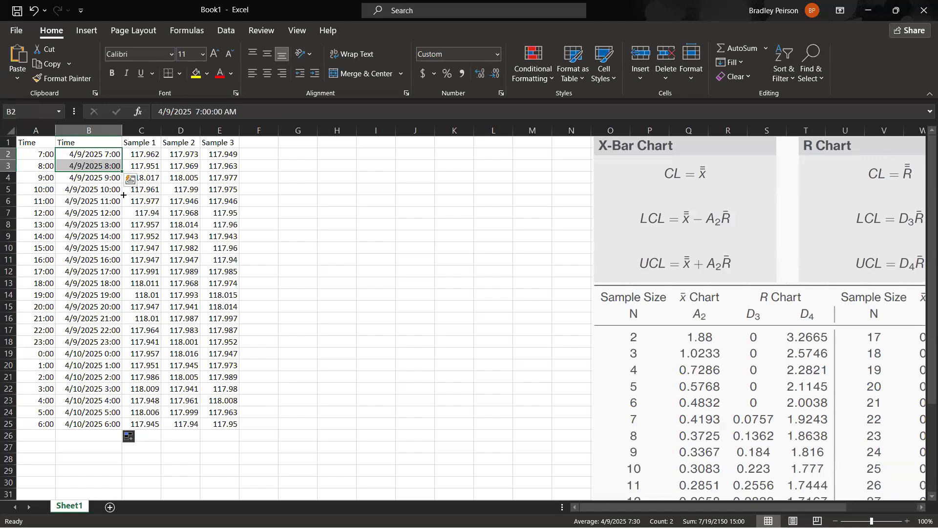
# Change B3 to 7:15:00 AM and extend the 15-minute series from B2:B3 down to B6.
pyautogui.press('Down')
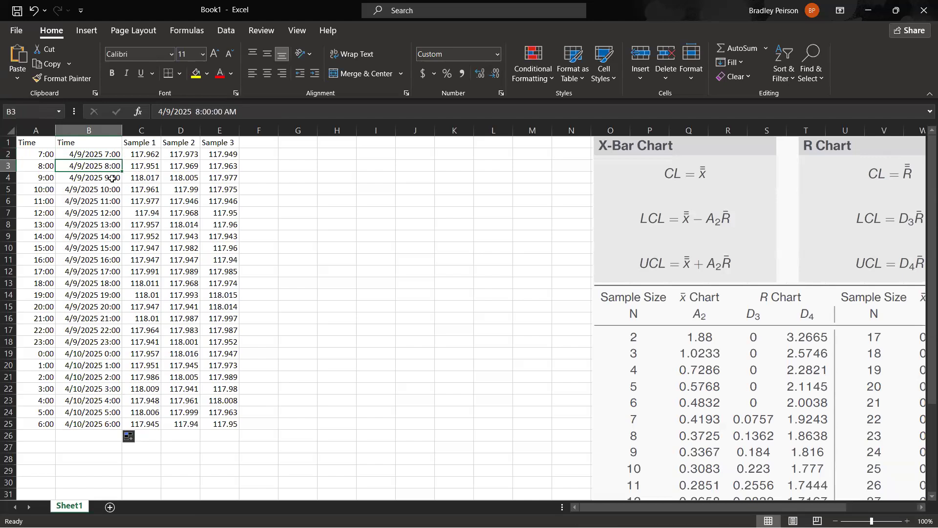
pyautogui.click(198, 111)
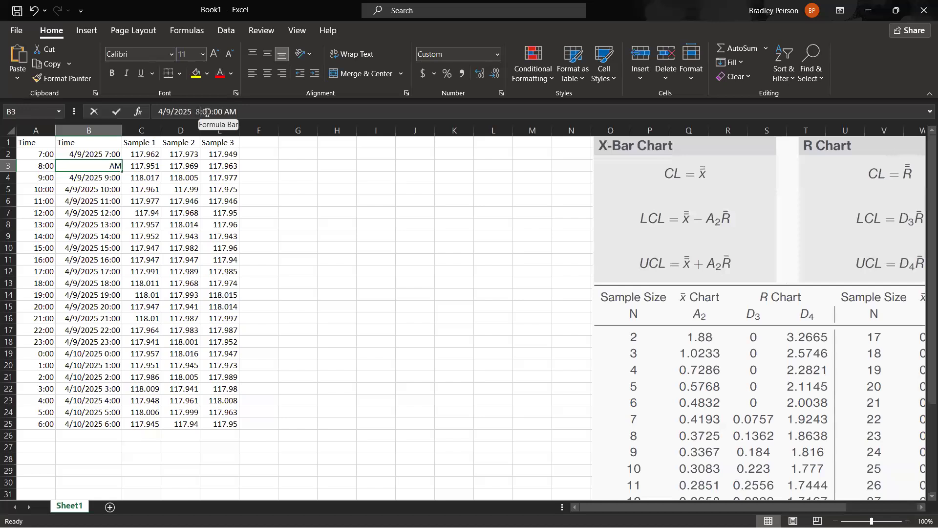
pyautogui.press('BackSpace')
pyautogui.press('BackSpace')
pyautogui.press('BackSpace')
pyautogui.press('BackSpace')
pyautogui.write('7:15')
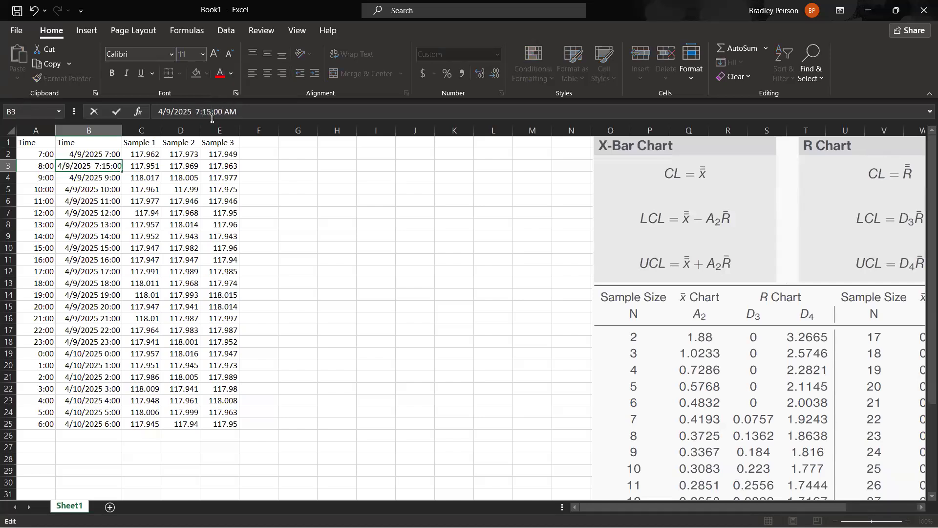
pyautogui.press('Return')
pyautogui.moveTo(111, 157); pyautogui.dragTo(123, 203)
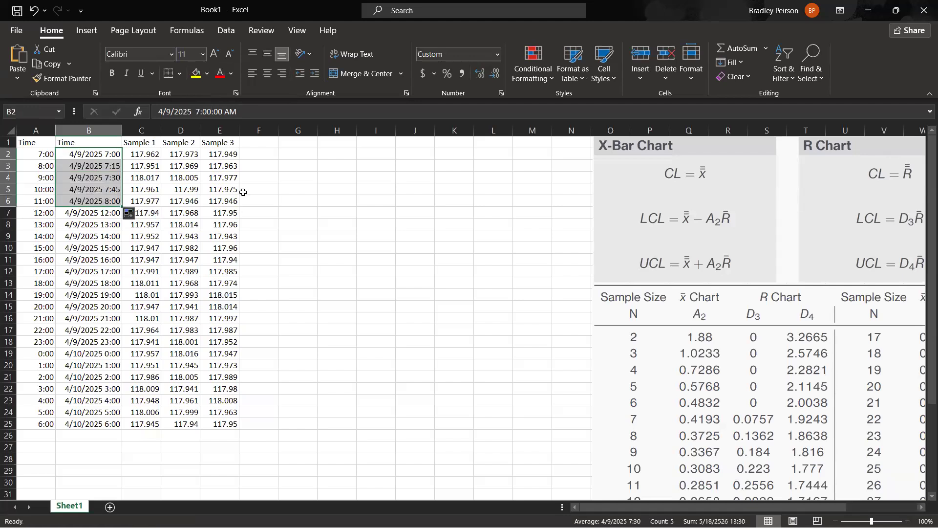
# Restore the hourly date-times in B2:B6 by extending the series from B7:B8 upward to B2.
pyautogui.moveTo(110, 156); pyautogui.dragTo(110, 166)
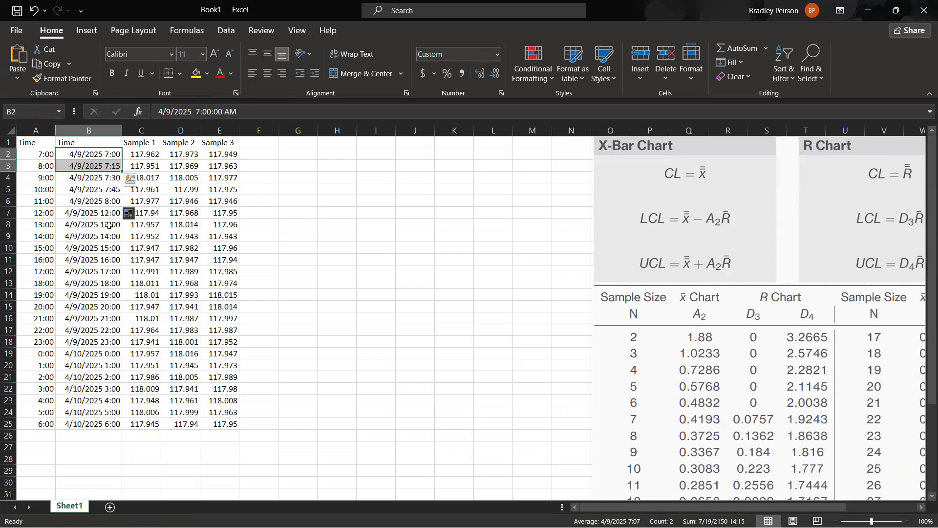
pyautogui.moveTo(109, 215); pyautogui.dragTo(109, 225)
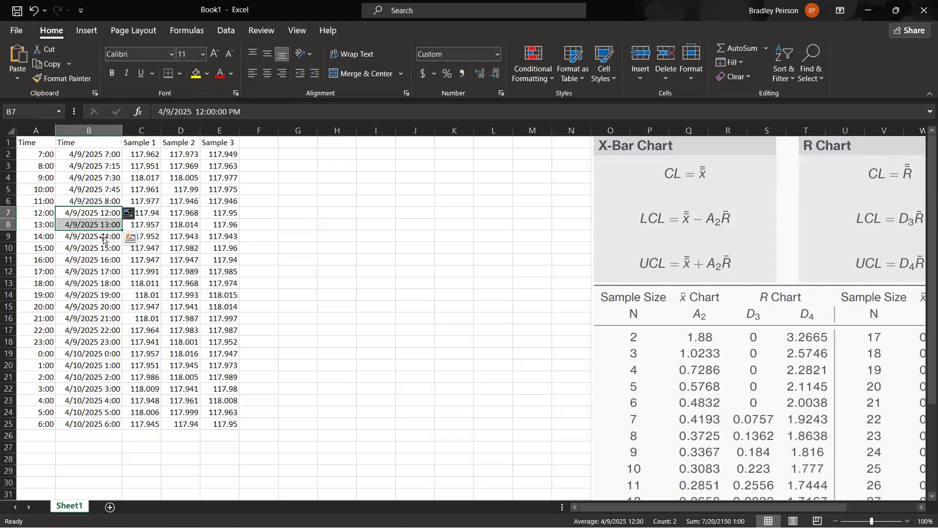
pyautogui.click(104, 260)
pyautogui.moveTo(112, 214); pyautogui.dragTo(112, 224)
pyautogui.moveTo(122, 230); pyautogui.dragTo(127, 153)
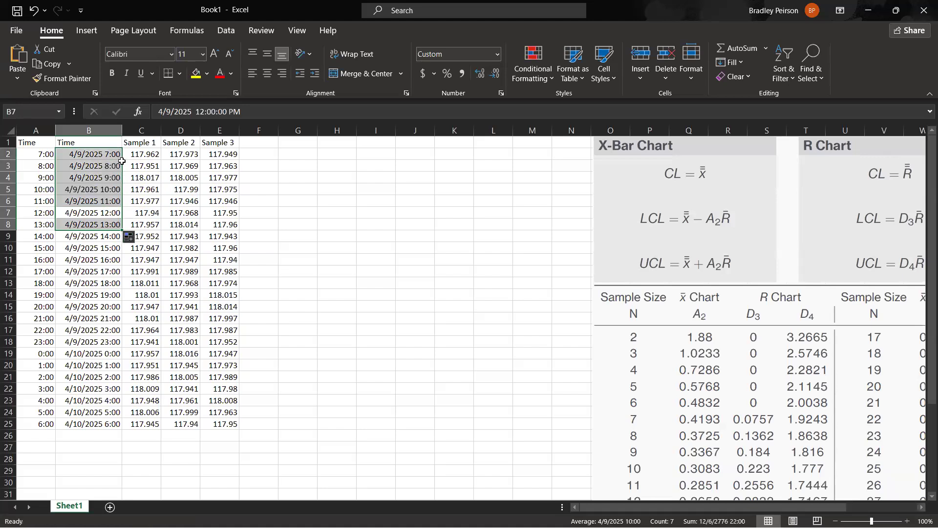
pyautogui.click(96, 280)
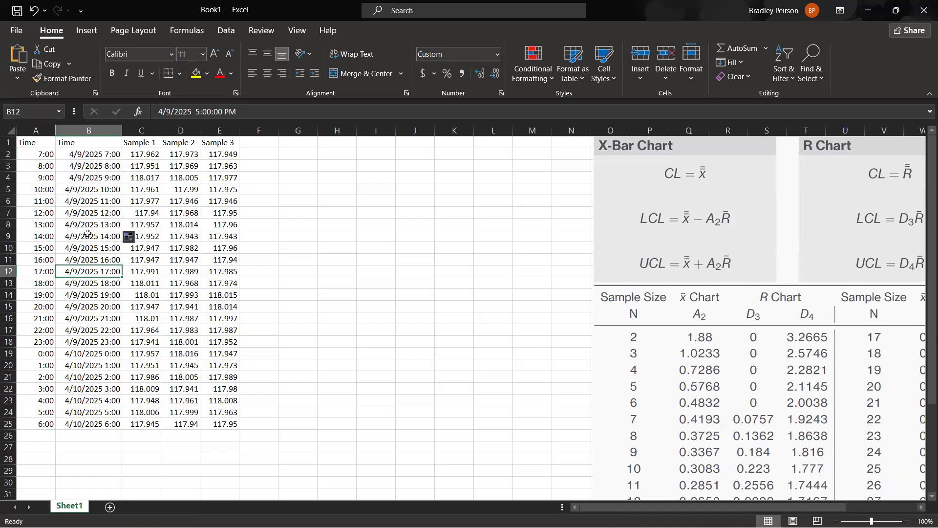
# Delete column A, which holds the time-only values, so the full date-times become the first column.
pyautogui.click(99, 156)
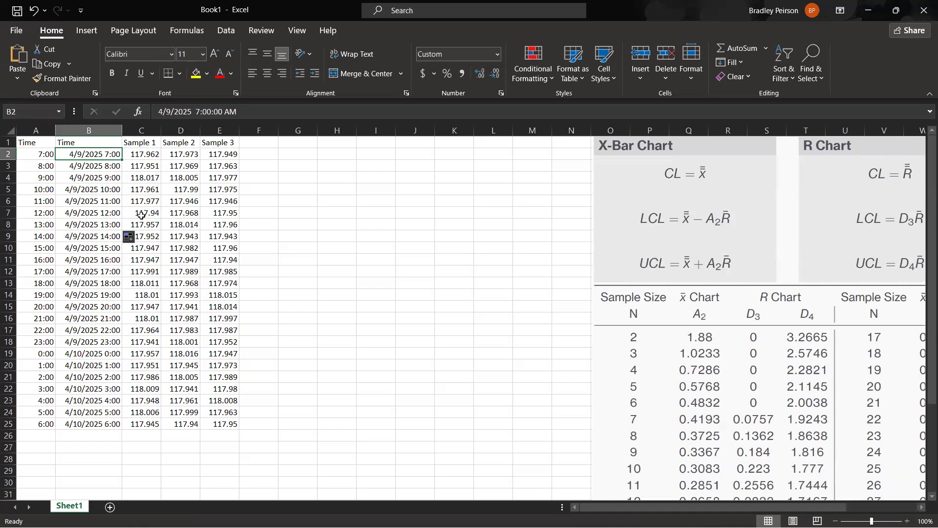
pyautogui.click(42, 154)
pyautogui.click(33, 131)
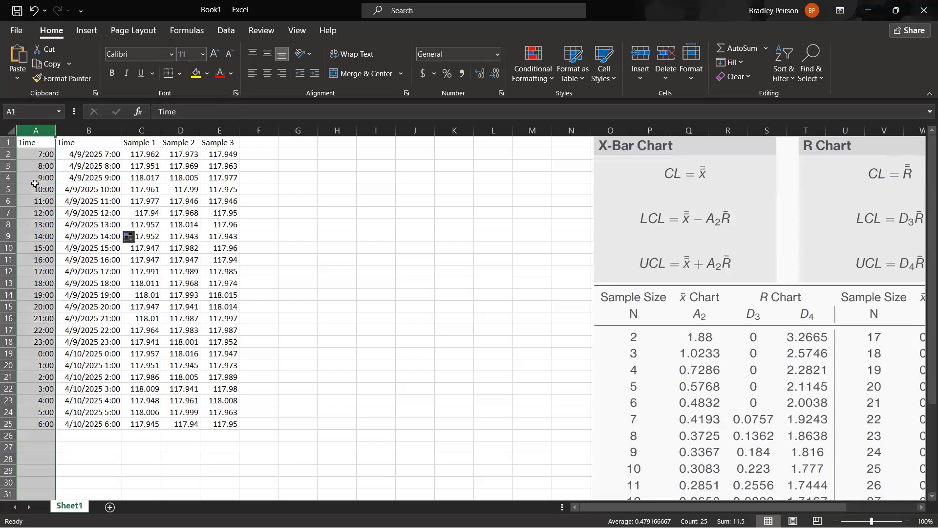
pyautogui.rightClick(42, 130)
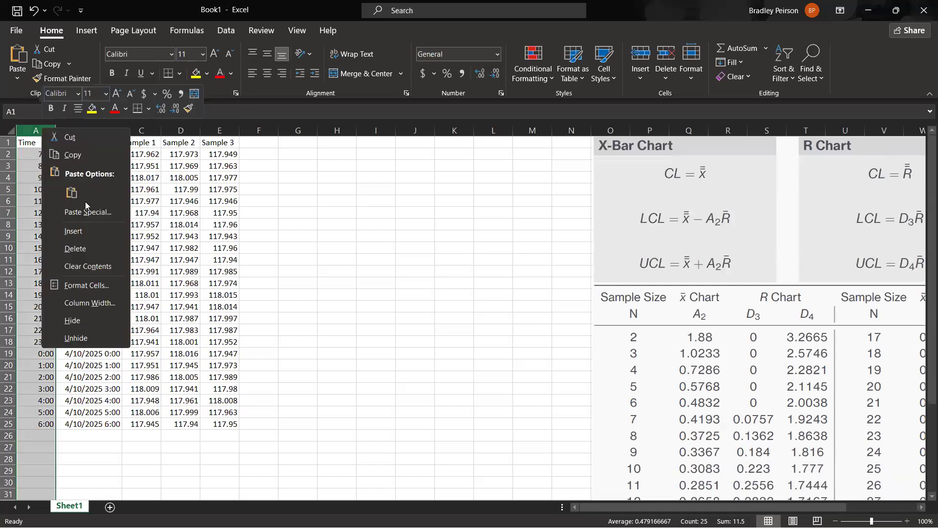
pyautogui.click(82, 249)
pyautogui.click(249, 201)
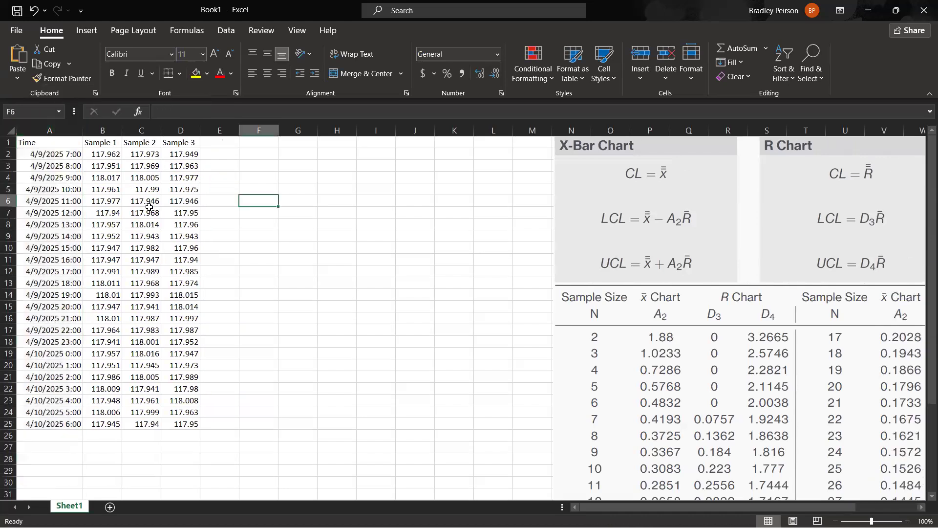
# Insert a markers-only scatter chart from the Time and Sample 1 data in A1:B10.
pyautogui.moveTo(67, 144); pyautogui.dragTo(103, 246)
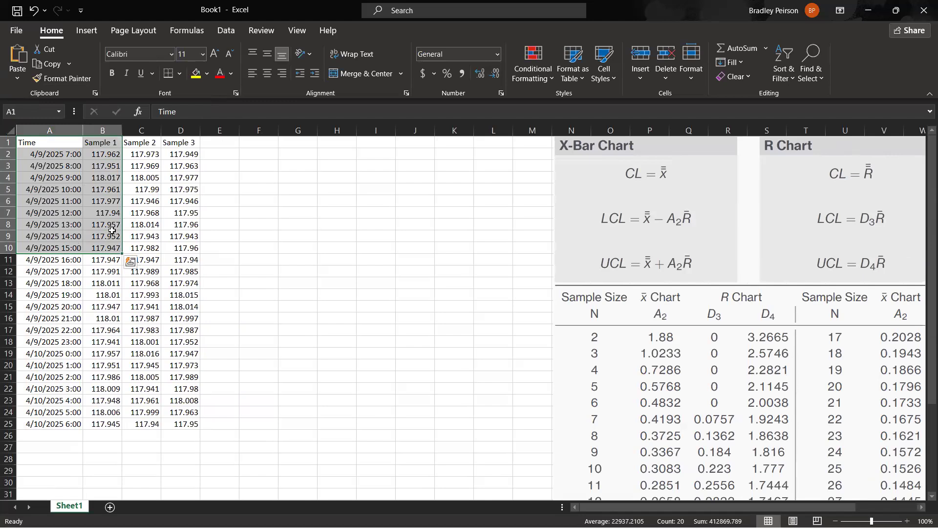
pyautogui.click(88, 32)
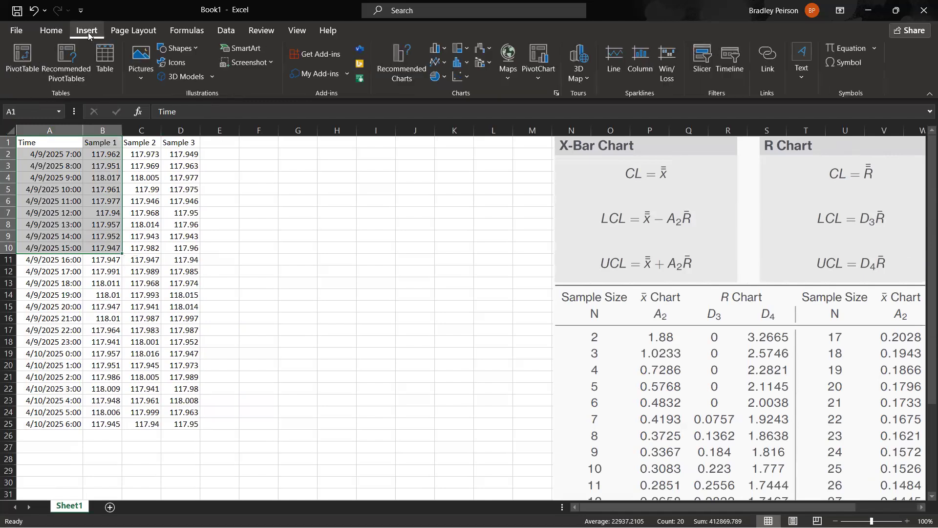
pyautogui.click(464, 77)
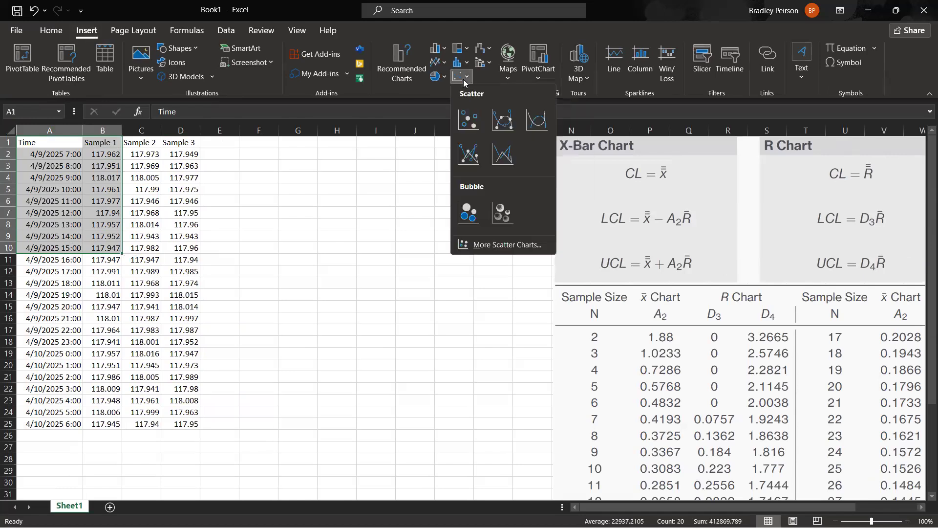
pyautogui.click(475, 118)
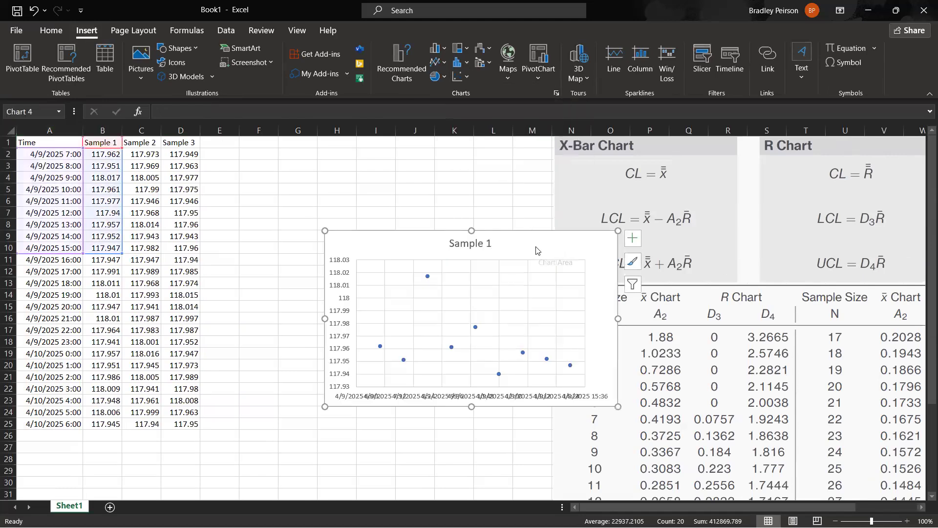
# Open the chart's data source and rename the Sample 1 series as First.
pyautogui.rightClick(535, 247)
pyautogui.click(579, 334)
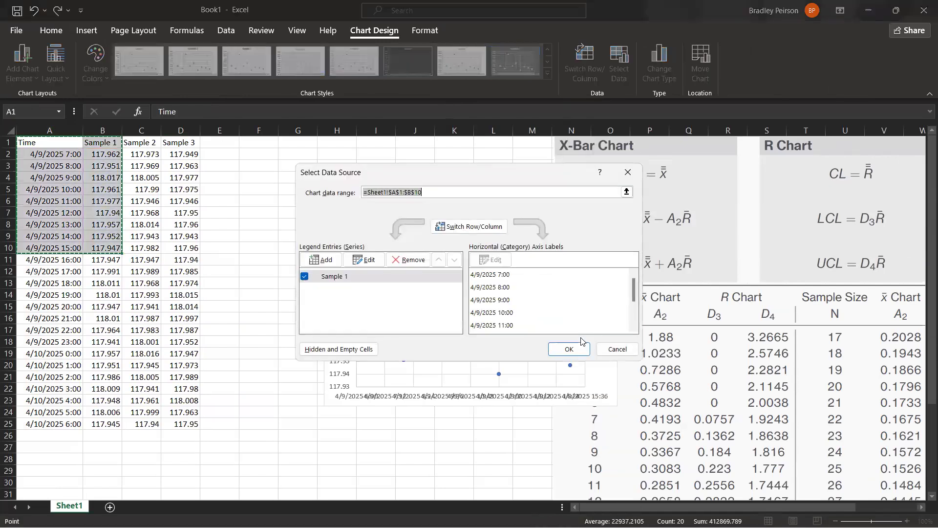
pyautogui.click(358, 261)
pyautogui.write('First')
pyautogui.press('Return')
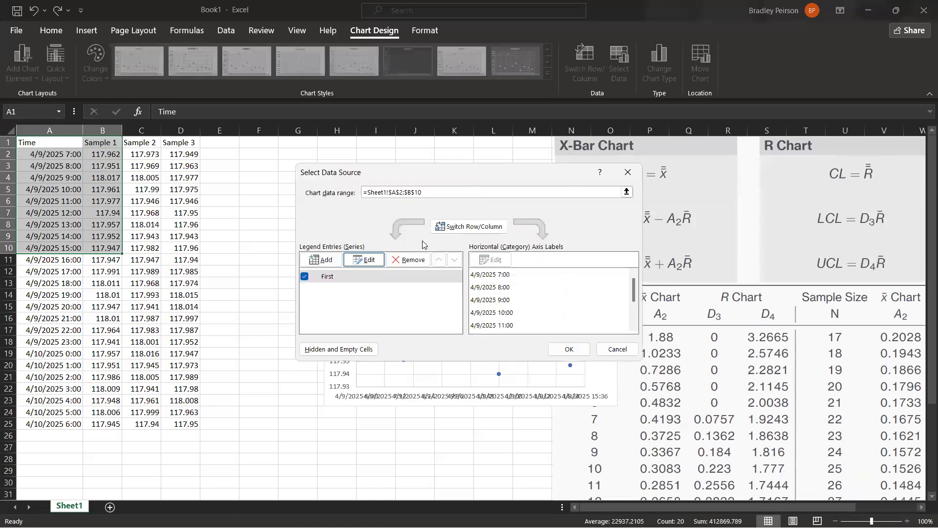
# Add a series named Second with X values A11:A18 and Y values B11:B18.
pyautogui.click(319, 260)
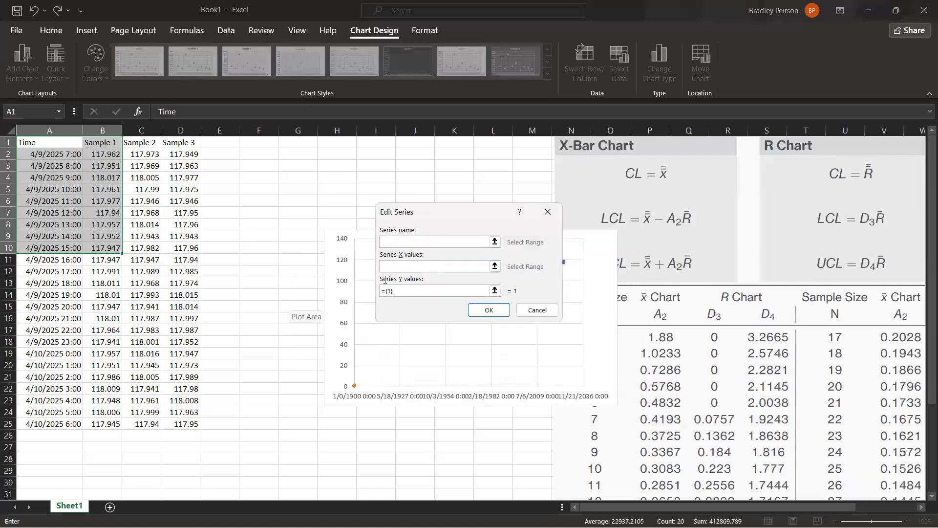
pyautogui.click(414, 271)
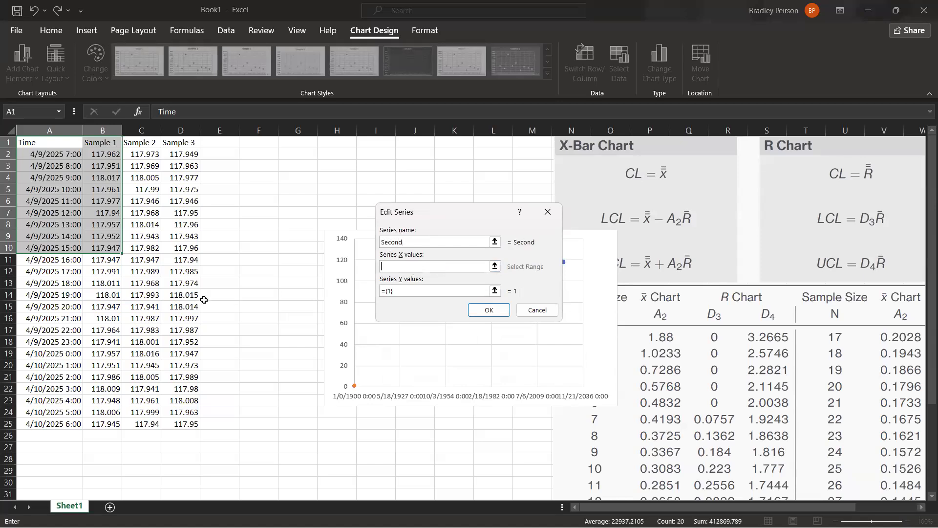
pyautogui.moveTo(76, 263); pyautogui.dragTo(80, 342)
pyautogui.press('Tab')
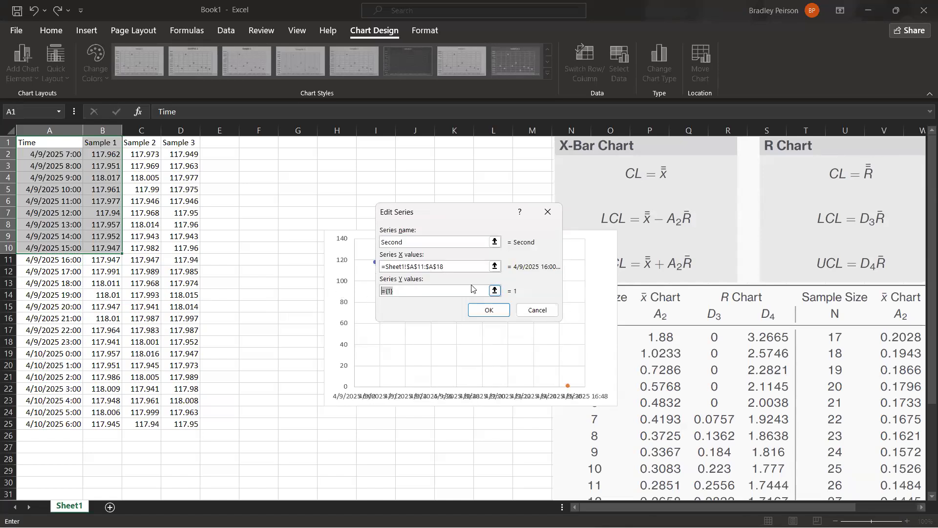
pyautogui.press('BackSpace')
pyautogui.moveTo(103, 263); pyautogui.dragTo(108, 344)
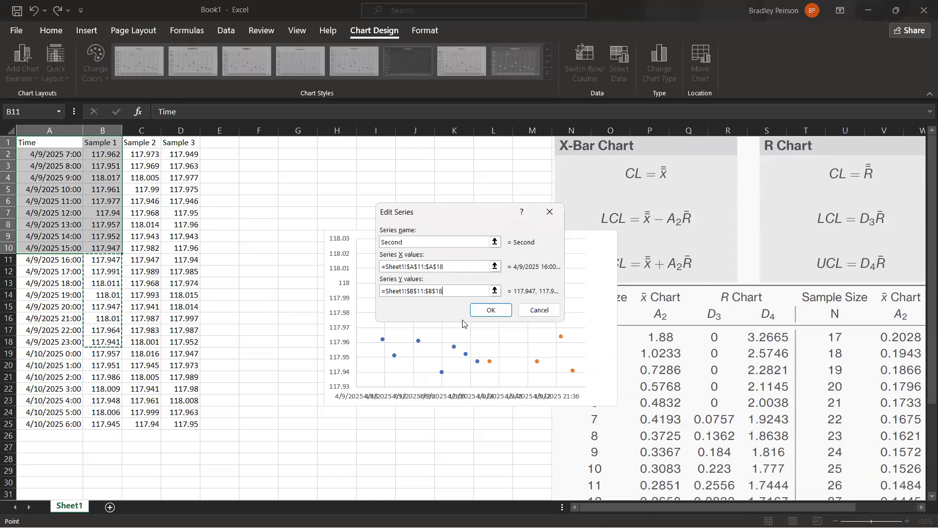
pyautogui.click(487, 311)
# Add a series named Third with X values A19:A25 and Y values B19:B25, and apply the data source changes.
pyautogui.click(315, 261)
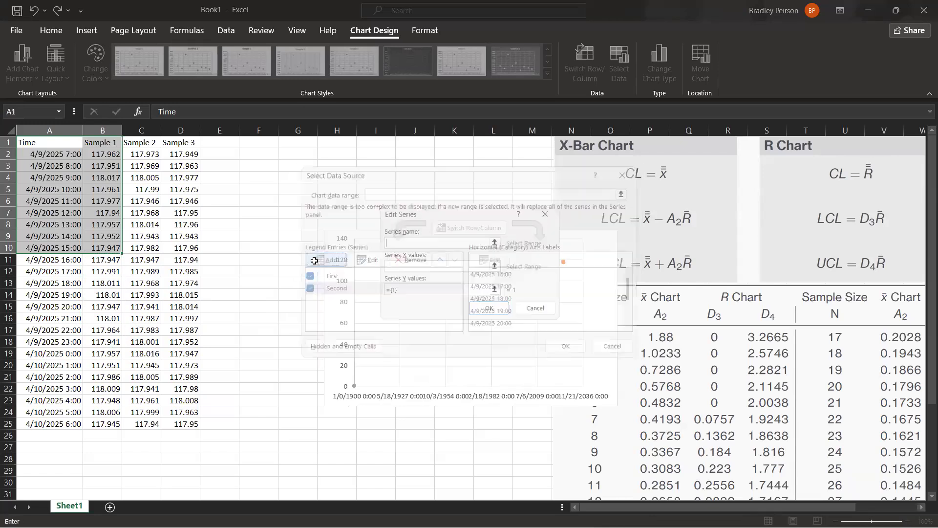
pyautogui.write('Third')
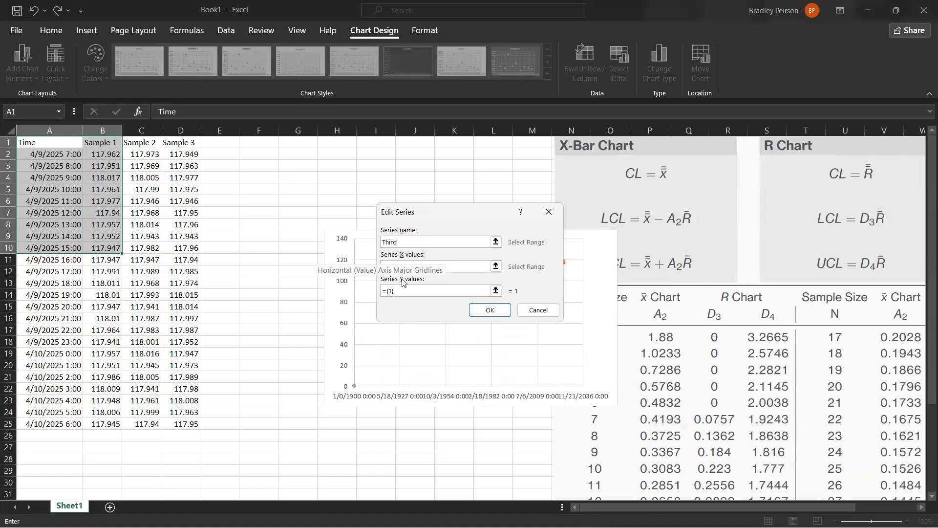
pyautogui.press('Tab')
pyautogui.moveTo(75, 354); pyautogui.dragTo(79, 416)
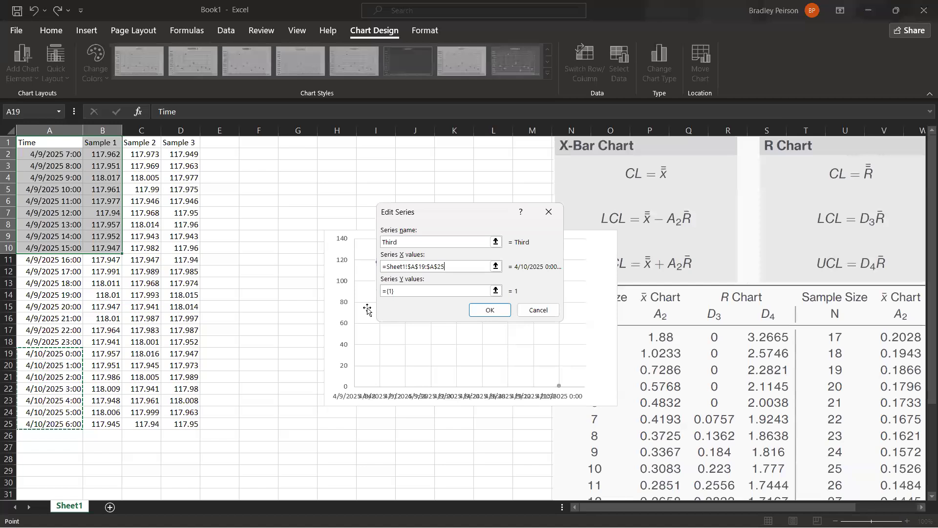
pyautogui.click(409, 291)
pyautogui.press('BackSpace')
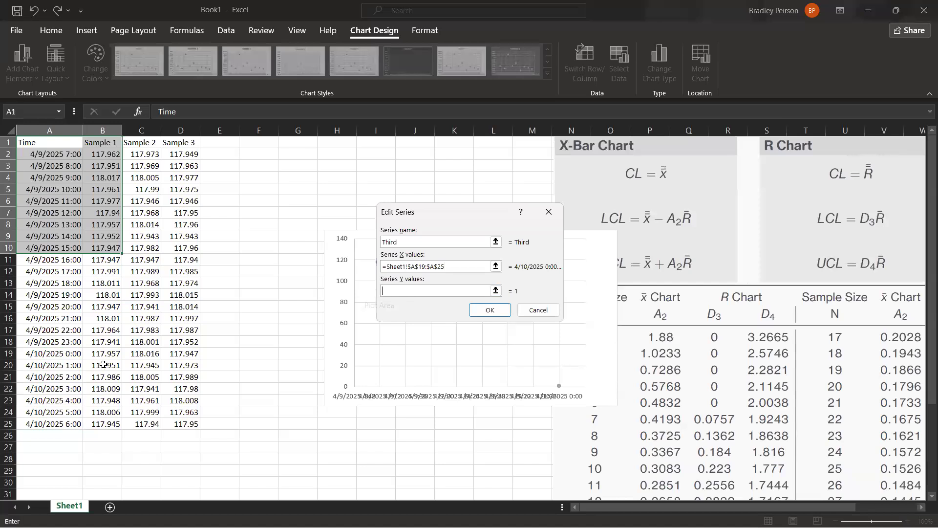
pyautogui.moveTo(107, 355); pyautogui.dragTo(104, 421)
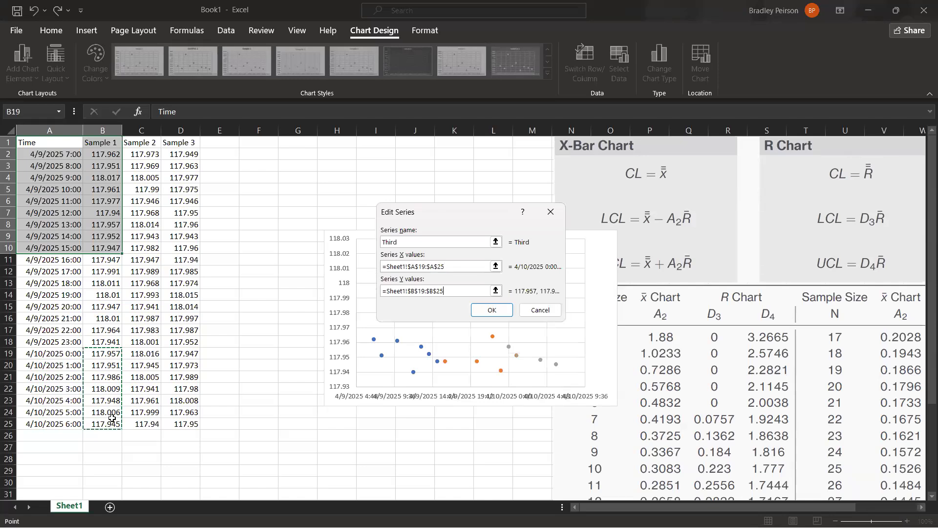
pyautogui.click(499, 315)
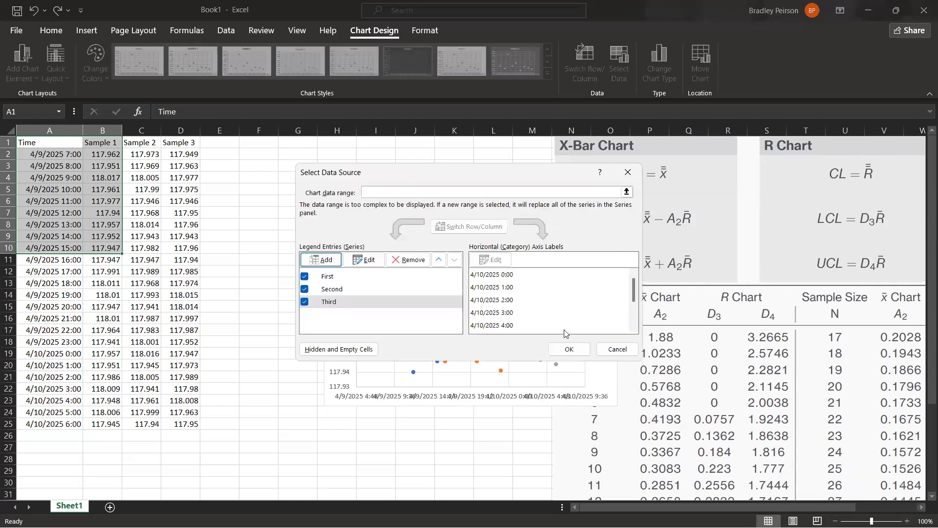
pyautogui.click(567, 350)
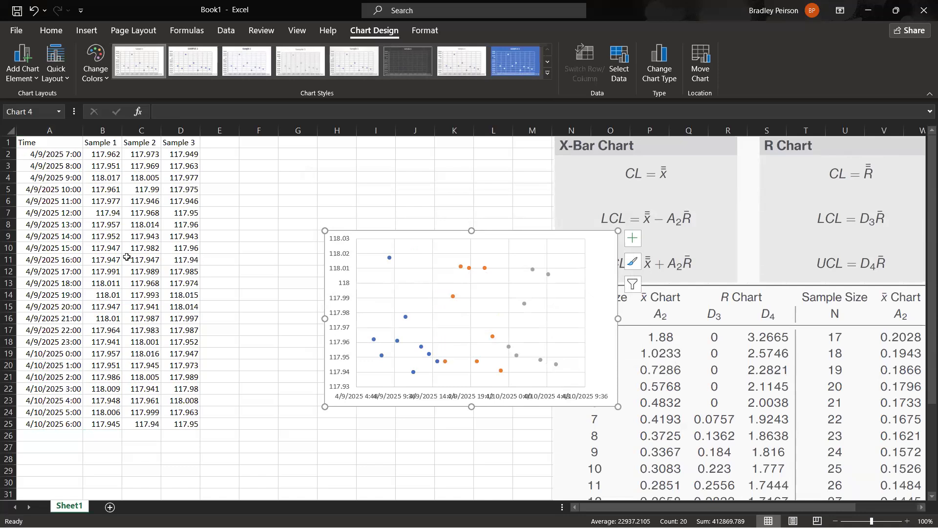
# Move the scatter chart close to the data table and select its First series.
pyautogui.moveTo(485, 262); pyautogui.dragTo(516, 211)
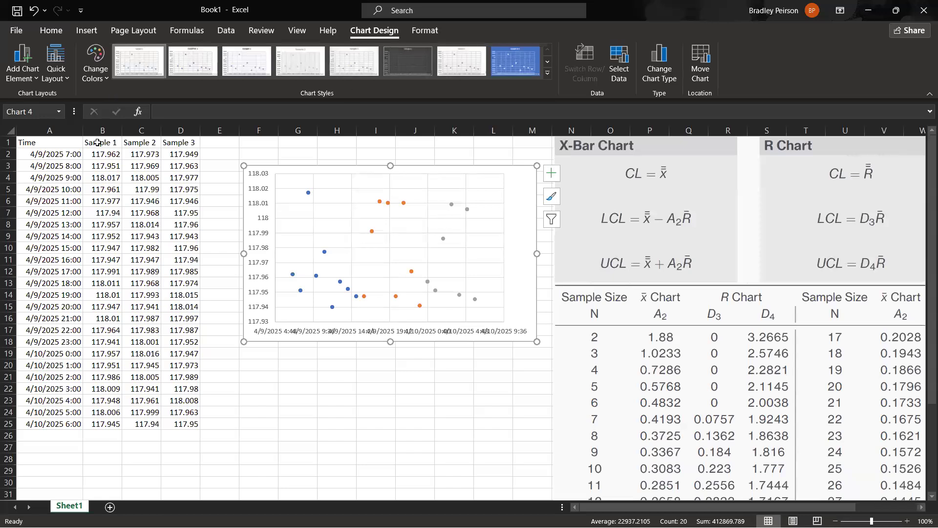
pyautogui.click(58, 155)
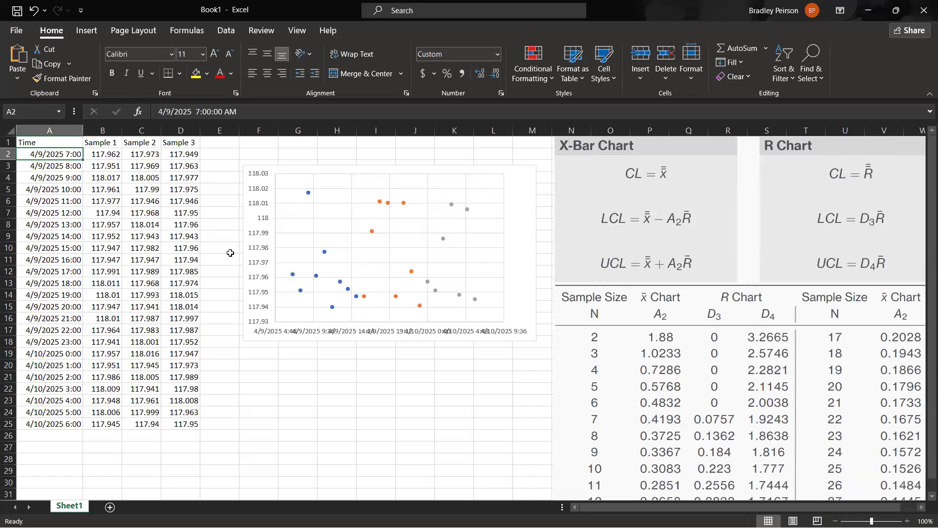
pyautogui.click(512, 251)
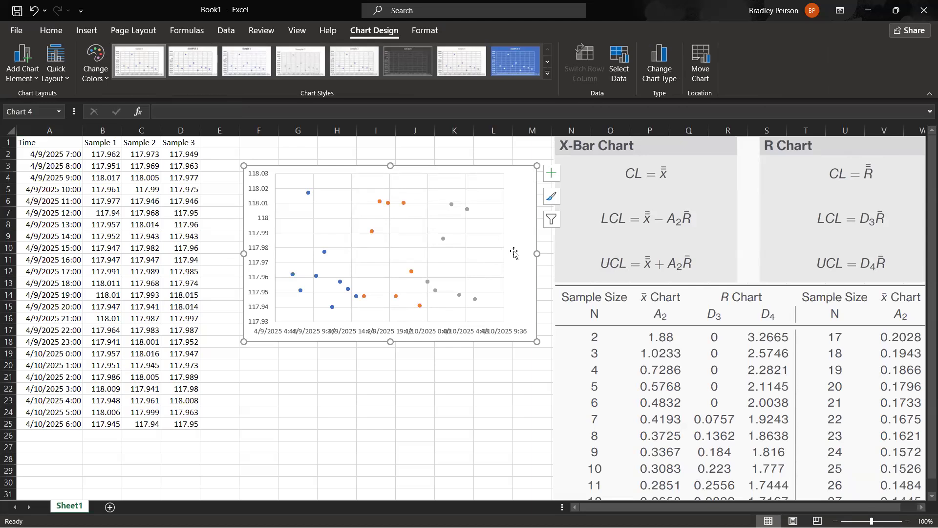
pyautogui.click(308, 193)
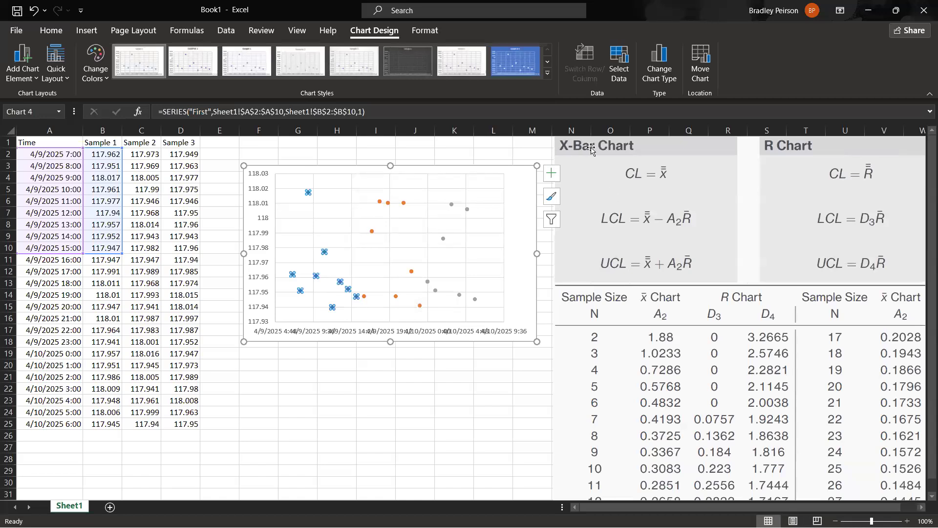
# Examine the three sample measurements of the 7:00 and 8:00 rows as separate subgroups.
pyautogui.moveTo(105, 155); pyautogui.dragTo(176, 154)
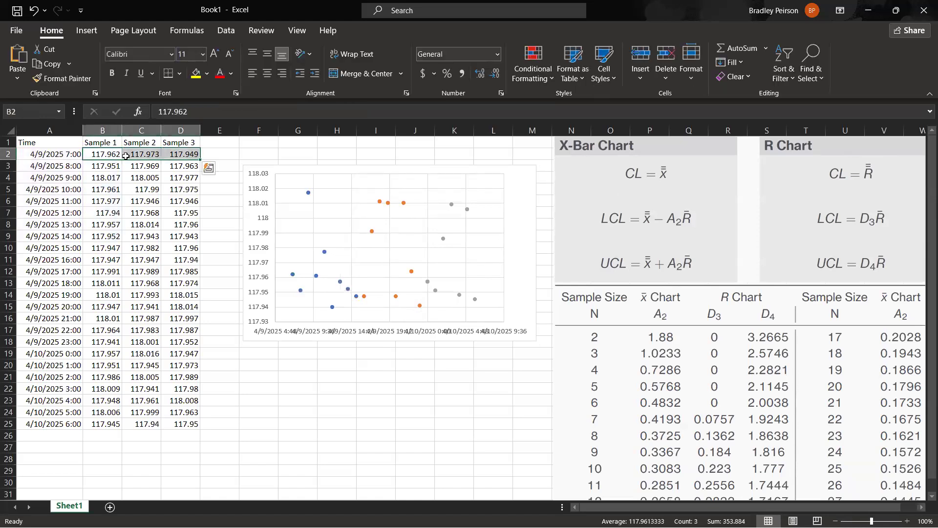
pyautogui.click(103, 166)
pyautogui.moveTo(156, 168)
pyautogui.mouseDown()
pyautogui.moveTo(173, 168)
pyautogui.moveTo(165, 172)
pyautogui.mouseUp()
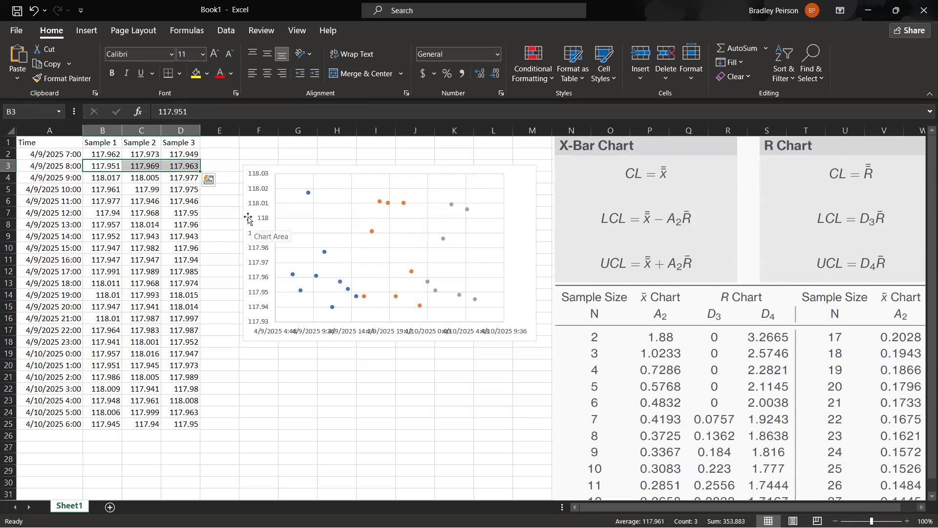
pyautogui.click(237, 154)
pyautogui.moveTo(110, 156); pyautogui.dragTo(188, 163)
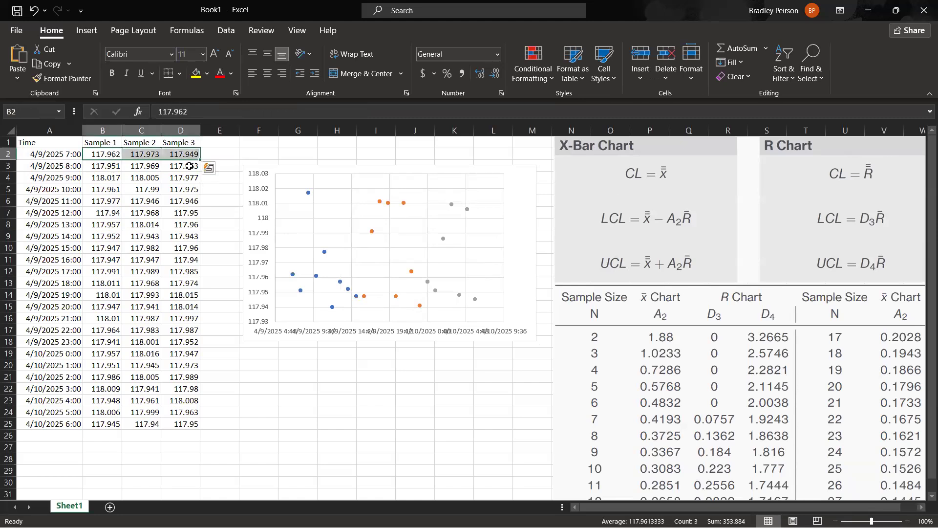
# Delete the scatter chart of the individual sample measurements beside the data table.
pyautogui.moveTo(100, 165); pyautogui.dragTo(167, 179)
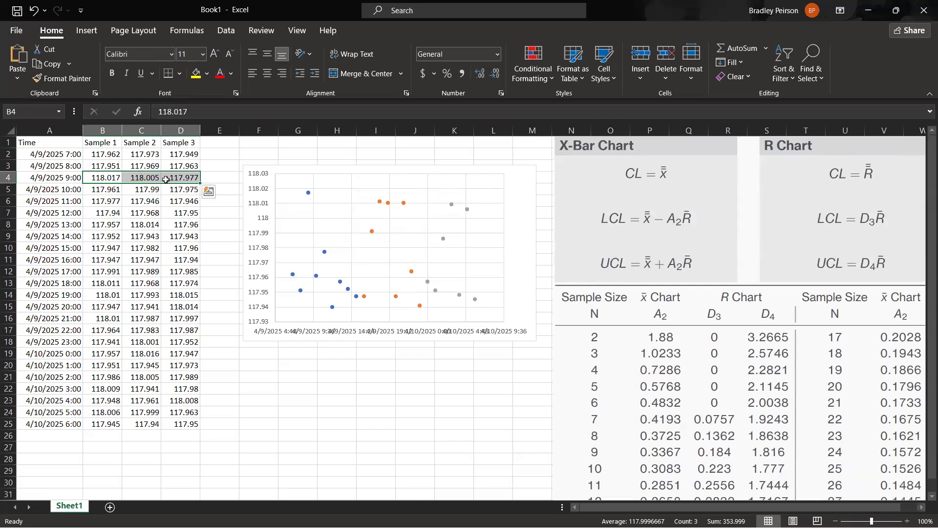
pyautogui.click(519, 245)
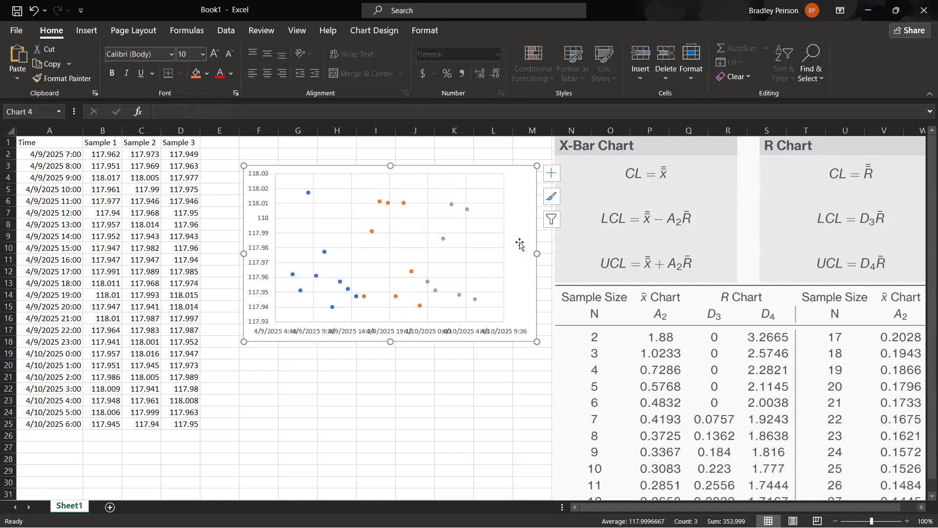
pyautogui.press('Delete')
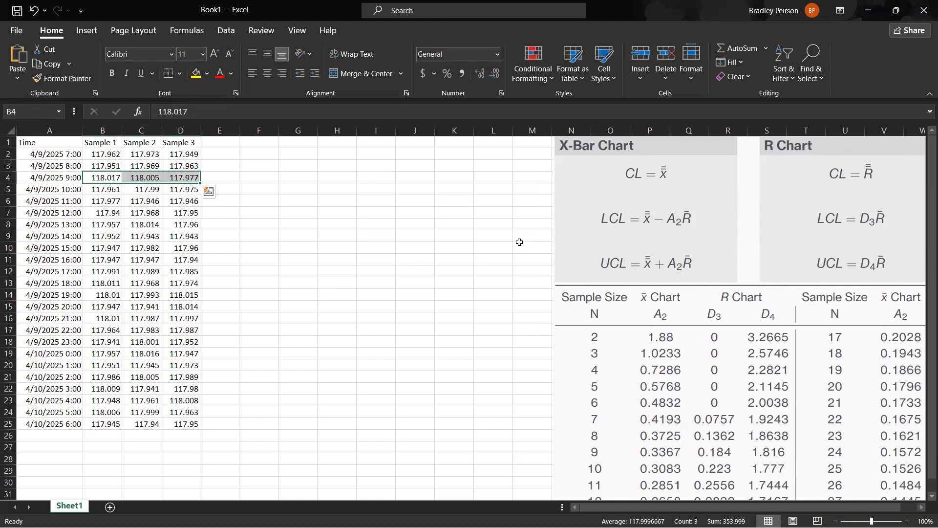
pyautogui.click(299, 224)
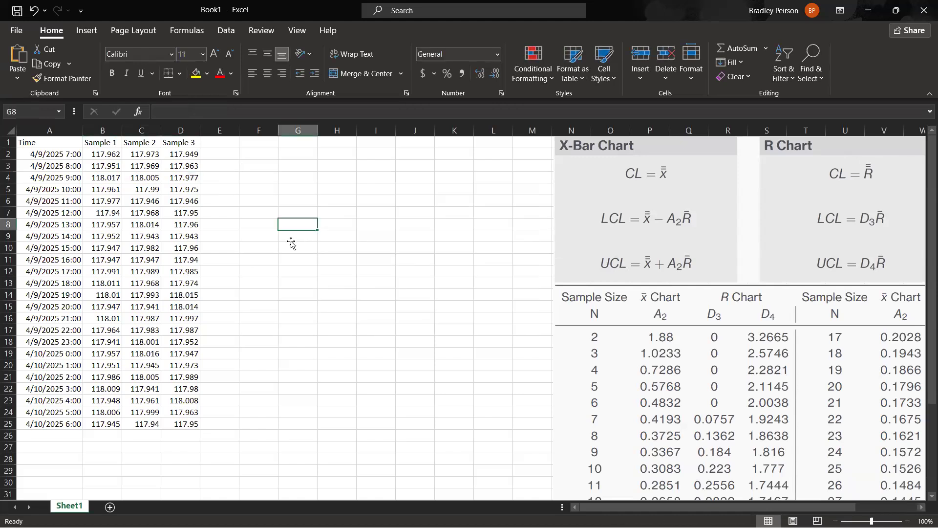
# Add the column header X-bar in cell E1, beside the Sample 3 header.
pyautogui.click(219, 143)
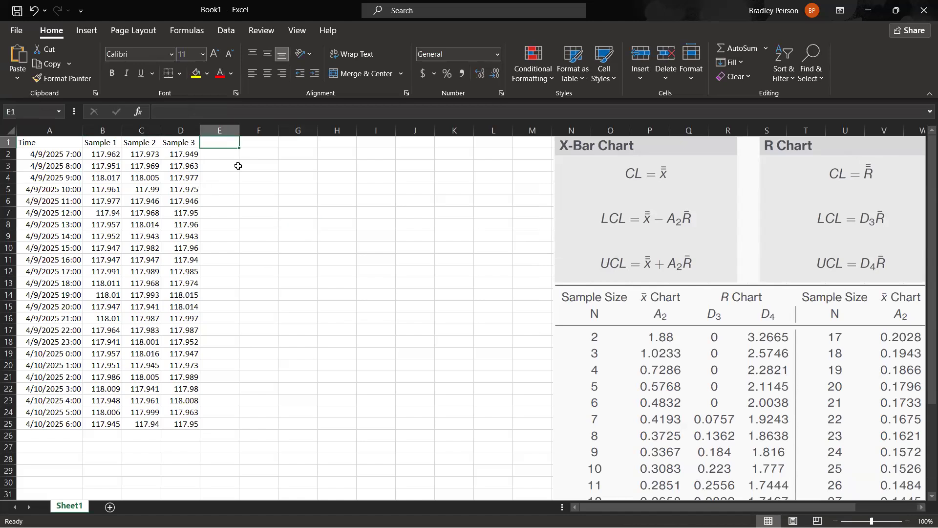
pyautogui.write('X-bar')
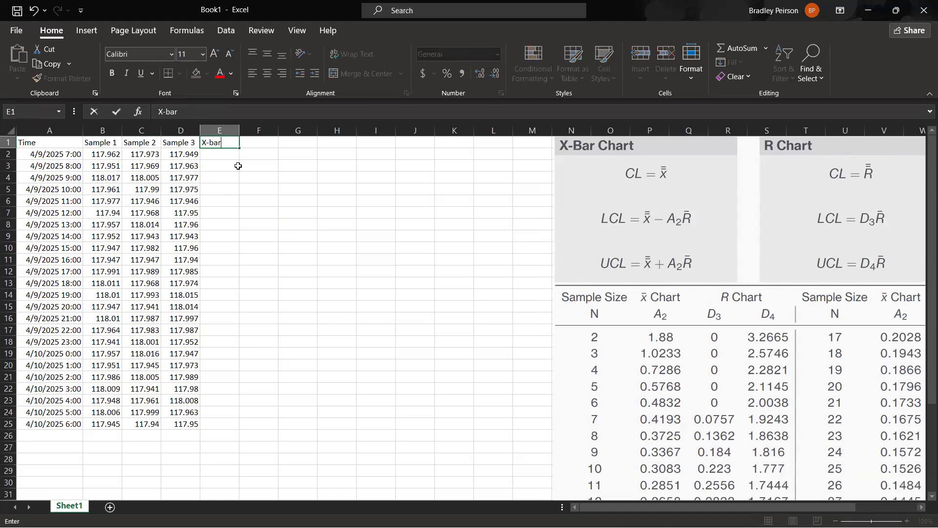
pyautogui.press('Return')
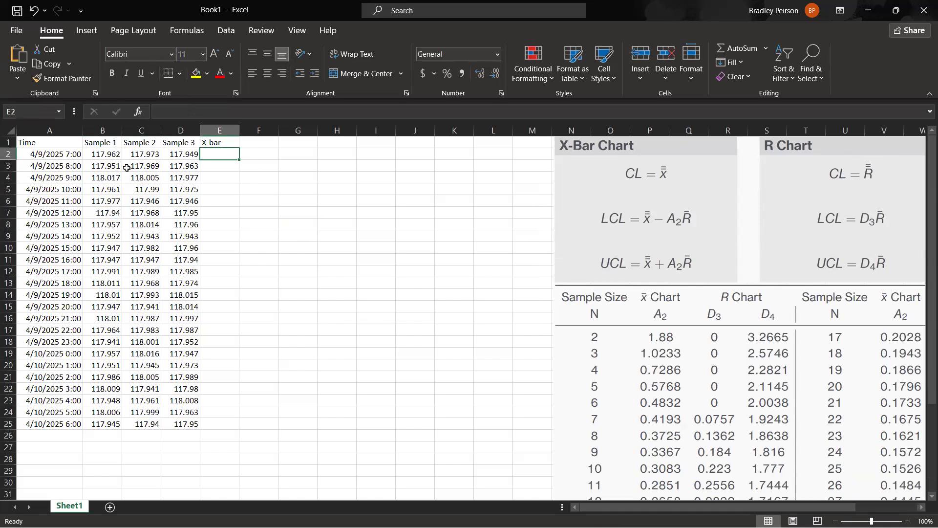
# Calculate the mean of the three 7:00 samples in E2 with the formula =(B2+C2+D2)/3.
pyautogui.moveTo(114, 154); pyautogui.dragTo(178, 156)
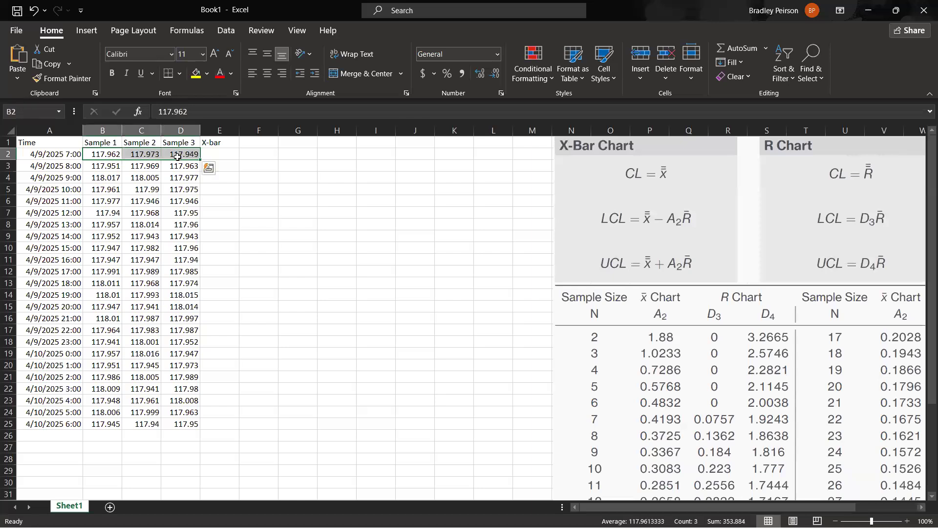
pyautogui.click(224, 153)
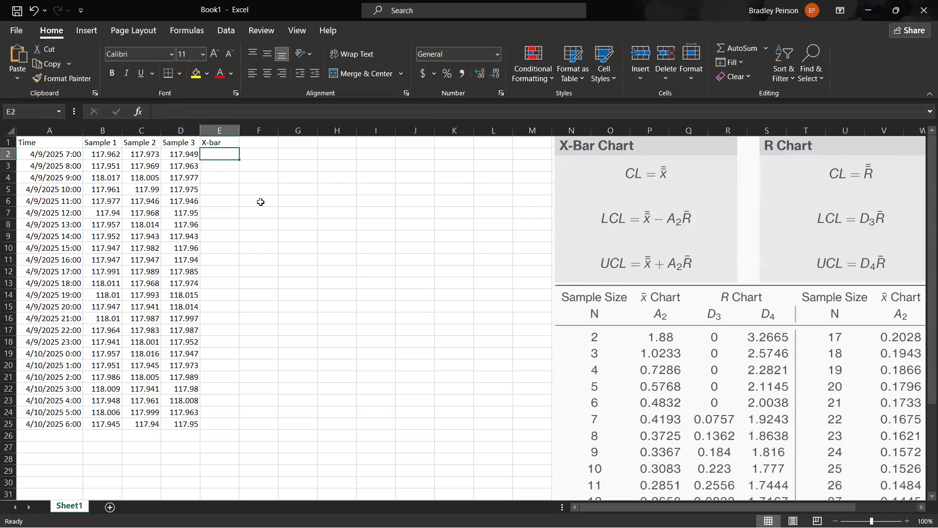
pyautogui.write('=')
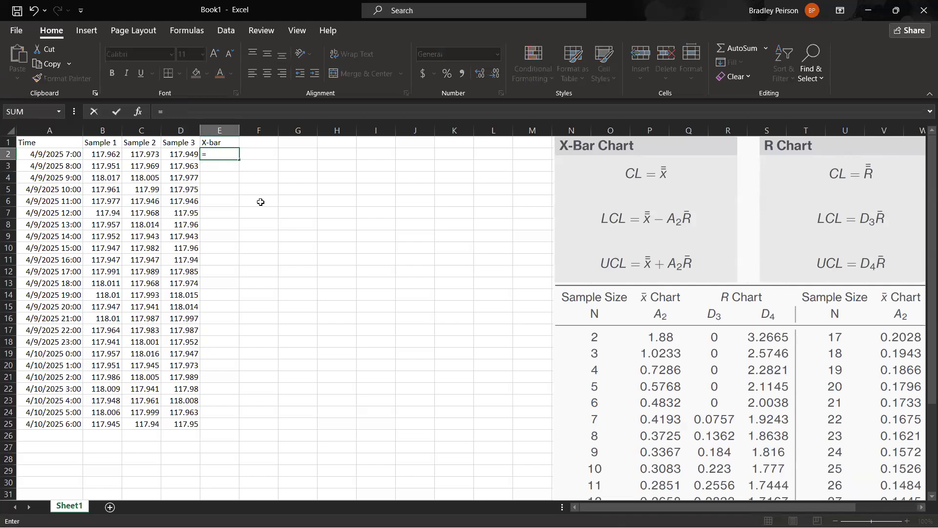
pyautogui.write('(')
pyautogui.click(103, 155)
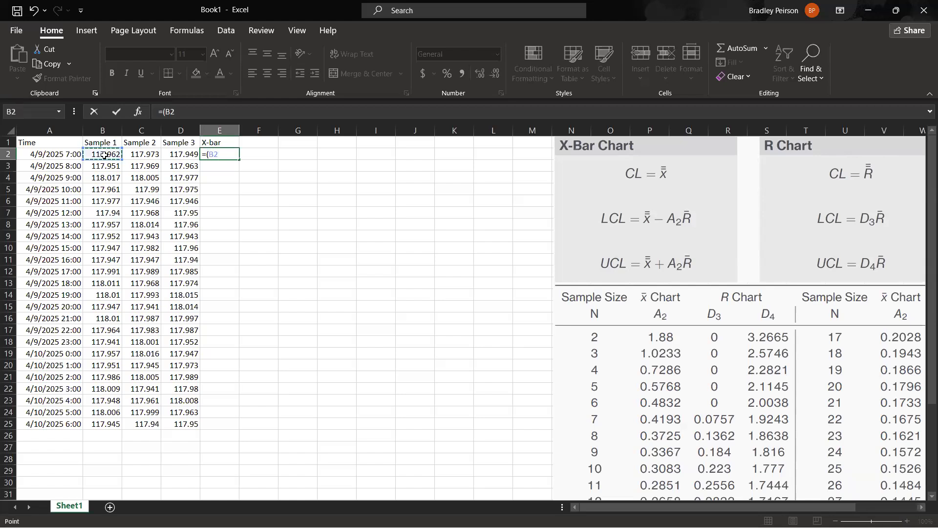
pyautogui.write('+')
pyautogui.click(143, 155)
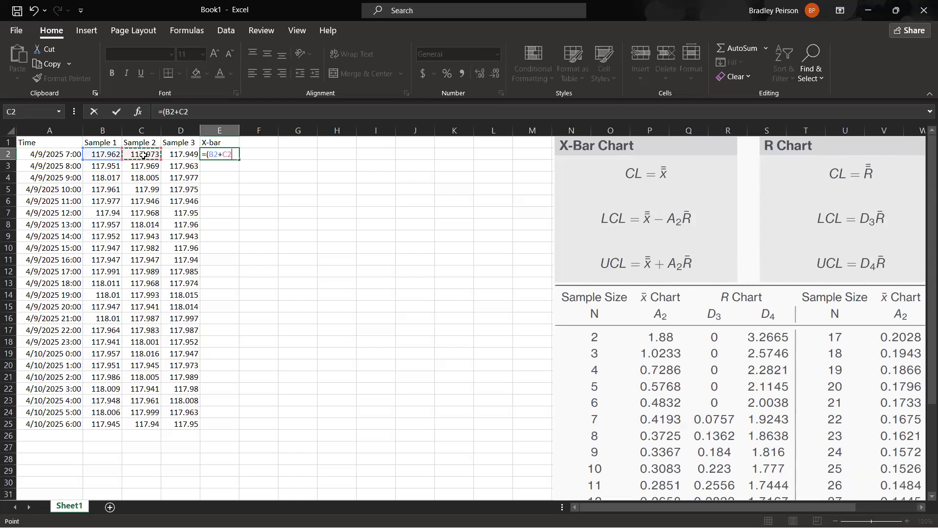
pyautogui.write('+')
pyautogui.click(173, 155)
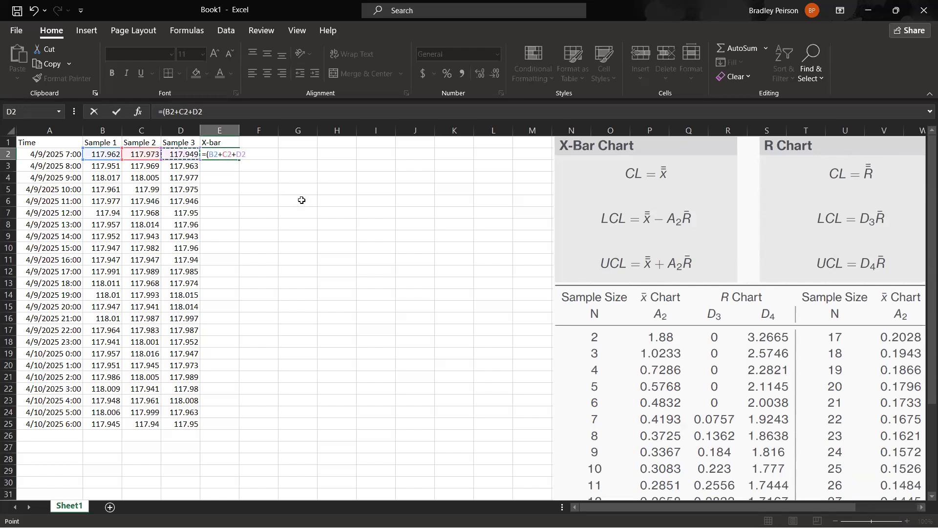
pyautogui.write(')/3')
pyautogui.press('Return')
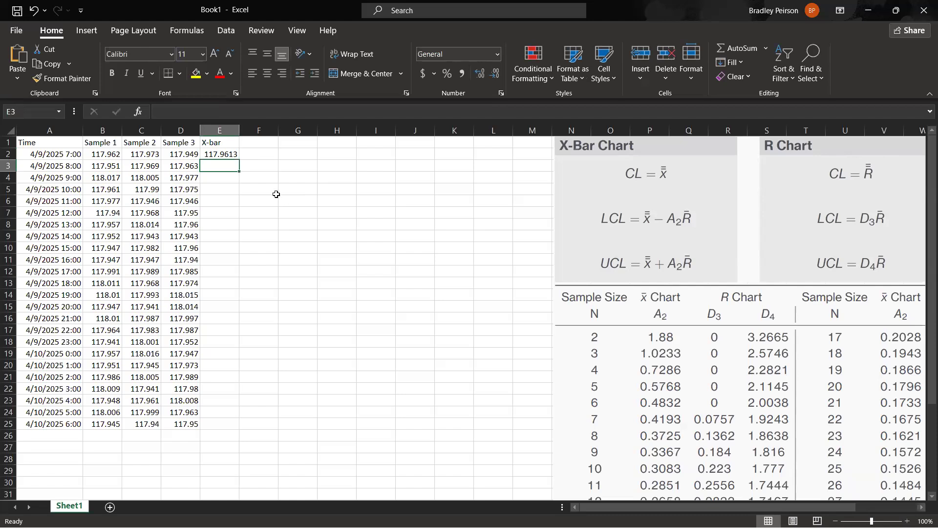
# Fill the E2 formula down the X-bar column through E25, checking the row references of the copied formula in E3.
pyautogui.click(224, 155)
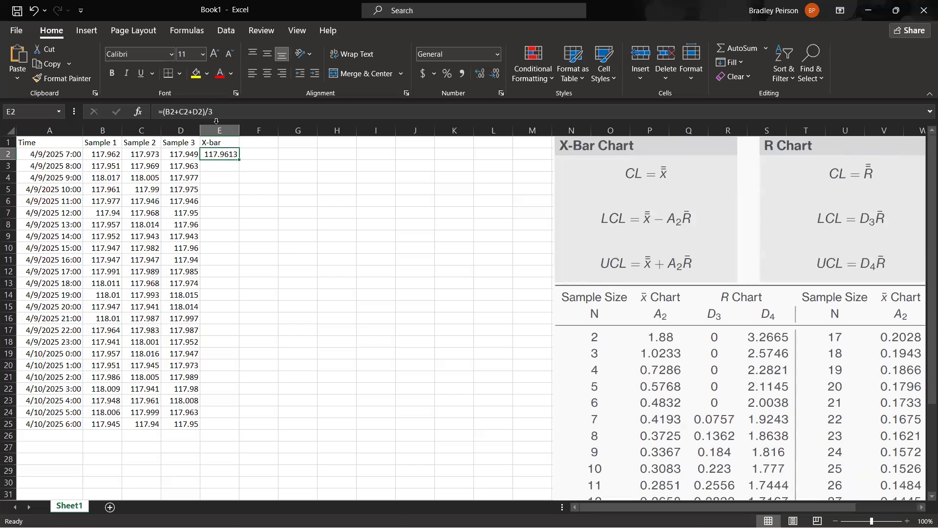
pyautogui.moveTo(239, 160); pyautogui.dragTo(239, 287)
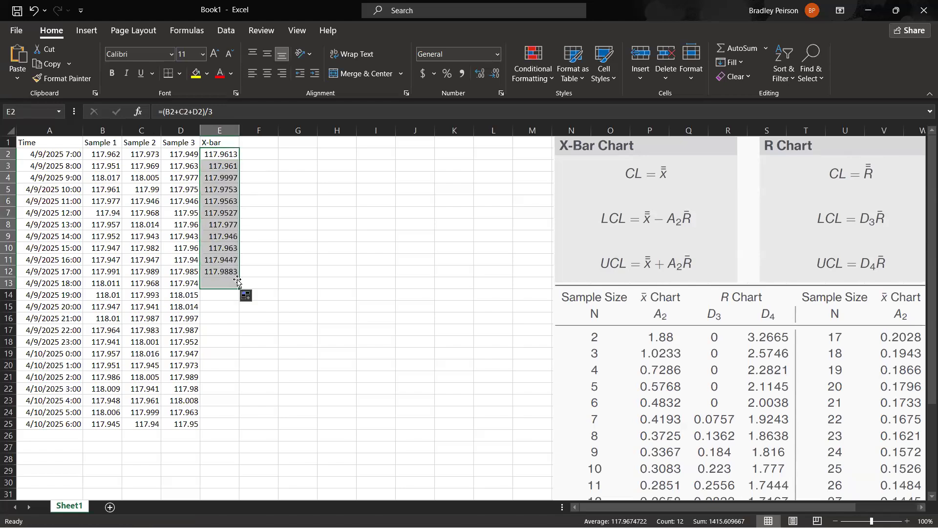
pyautogui.click(221, 154)
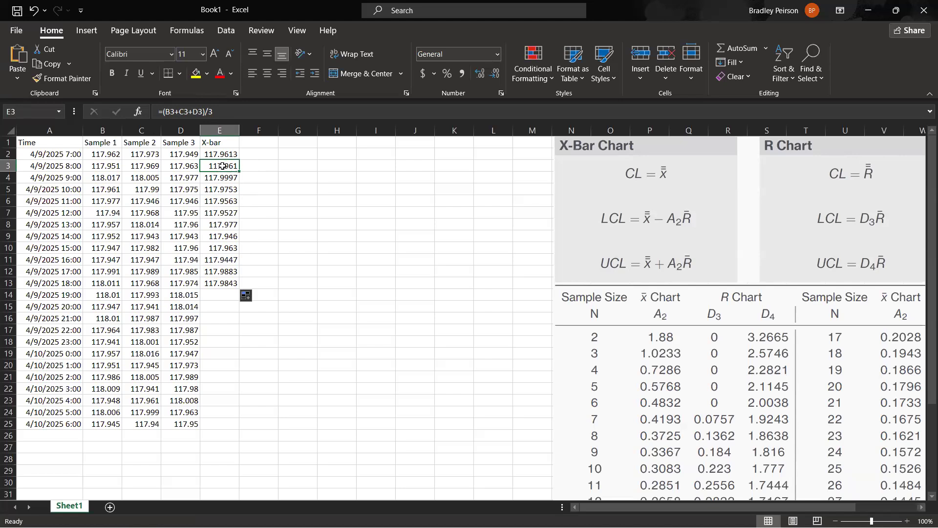
pyautogui.click(175, 112)
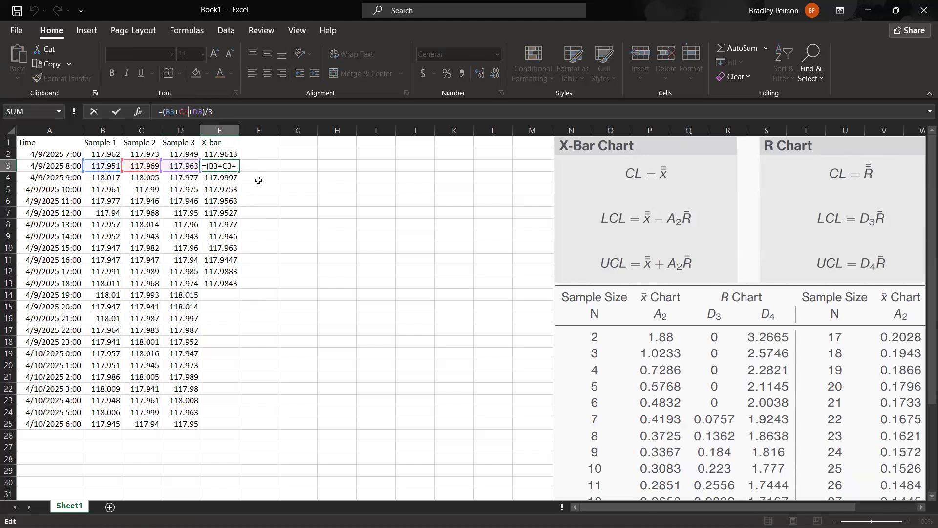
pyautogui.hotkey('ctrl', 'Return')
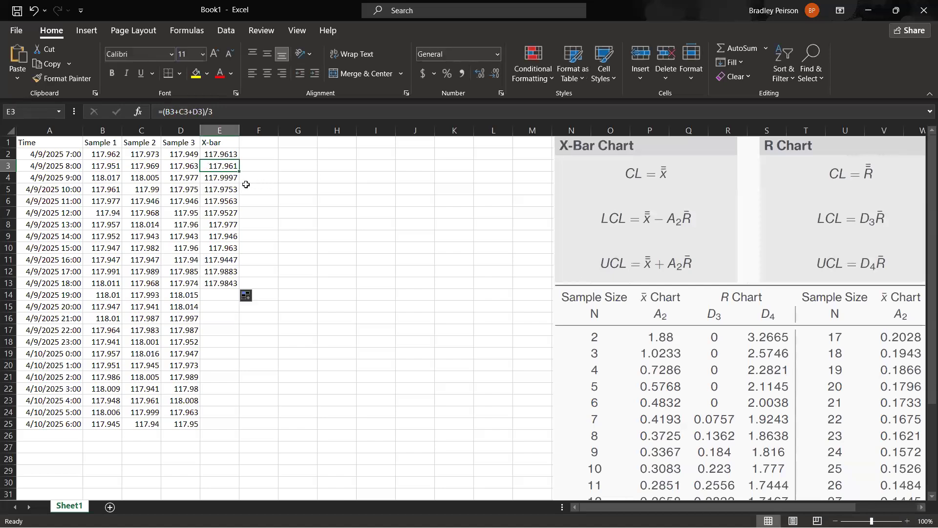
pyautogui.press('Up')
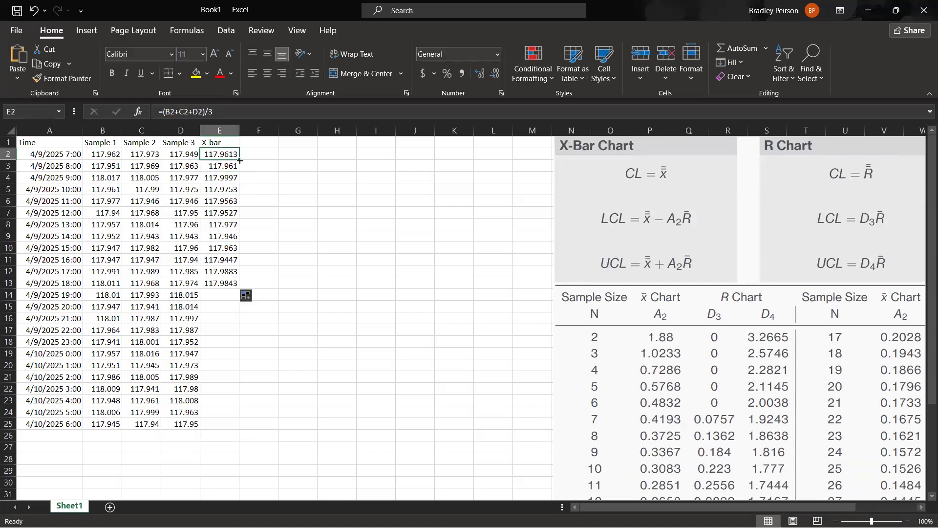
pyautogui.moveTo(240, 161); pyautogui.dragTo(236, 430)
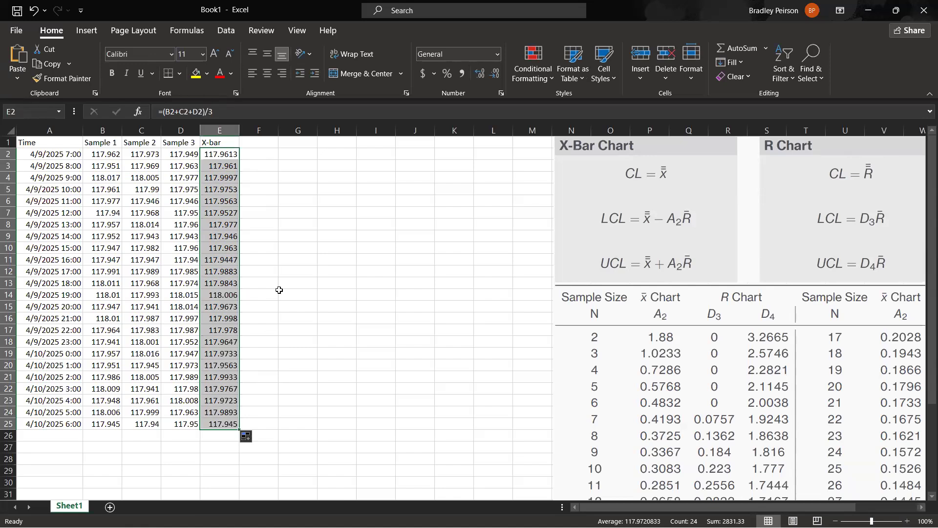
# Clear the X-bar formulas in E2:E25 and enter =AVERAGE(B2:D2) in E2.
pyautogui.press('Delete')
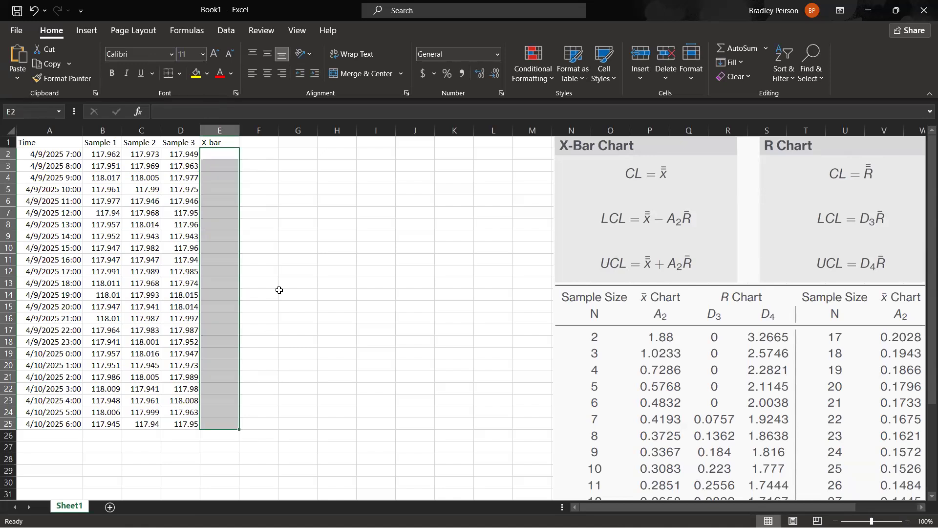
pyautogui.click(260, 165)
pyautogui.click(233, 154)
pyautogui.write('=')
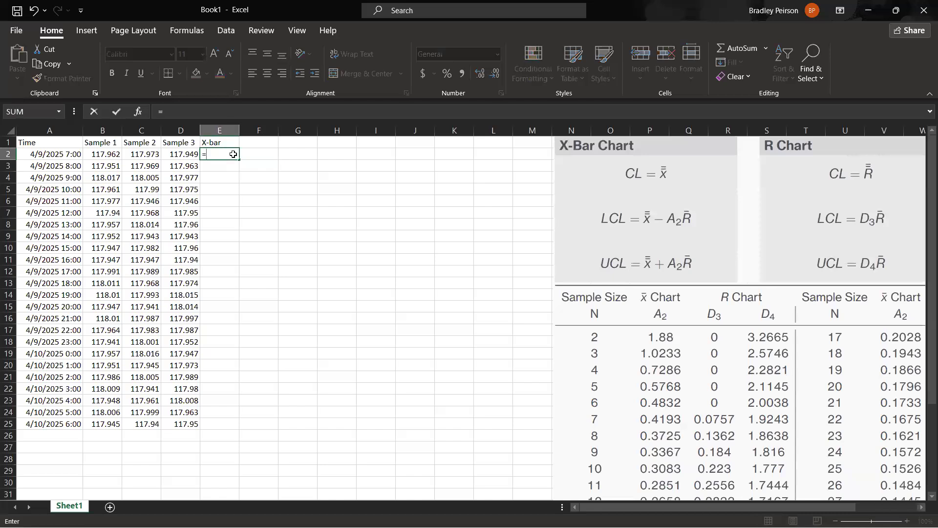
pyautogui.write('avera')
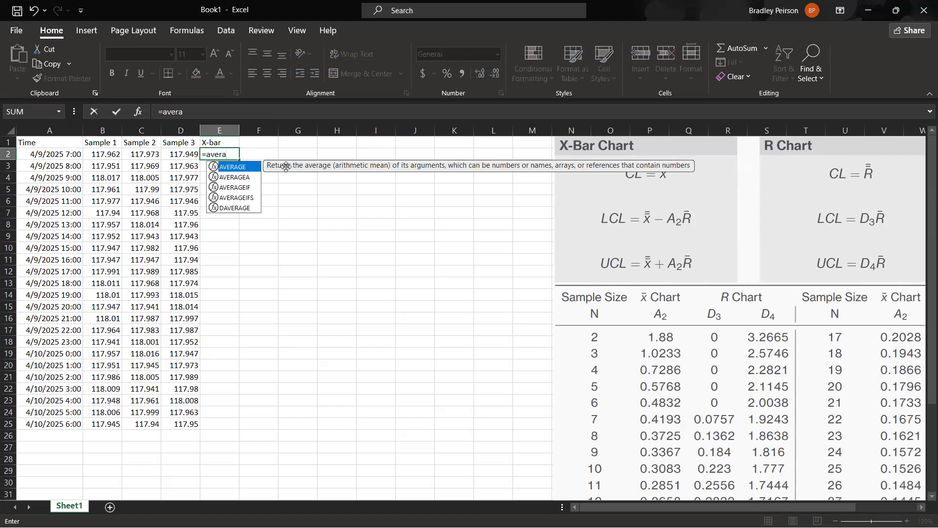
pyautogui.press('Tab')
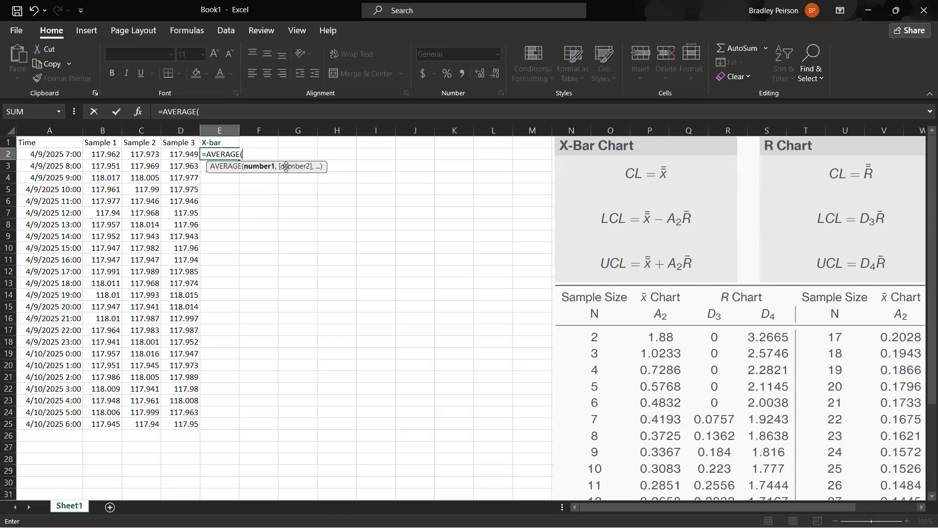
pyautogui.moveTo(105, 154); pyautogui.dragTo(179, 154)
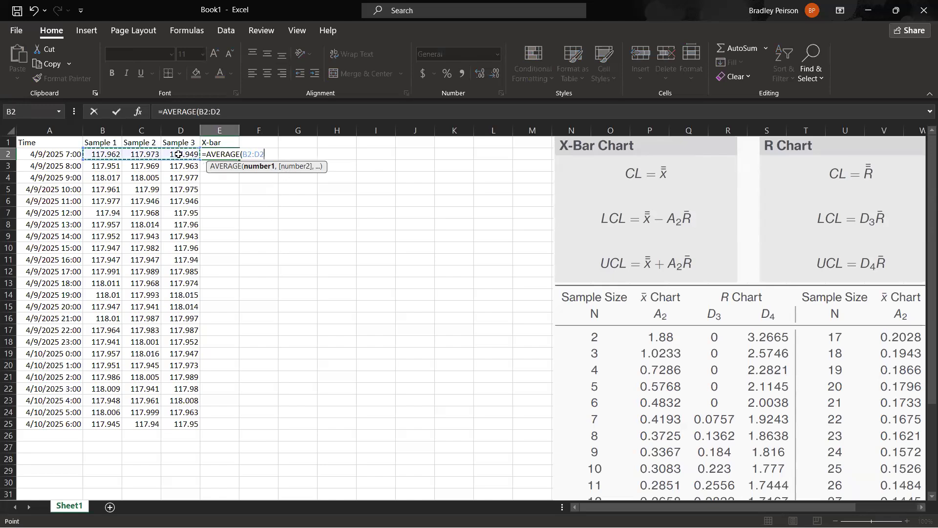
pyautogui.click(211, 112)
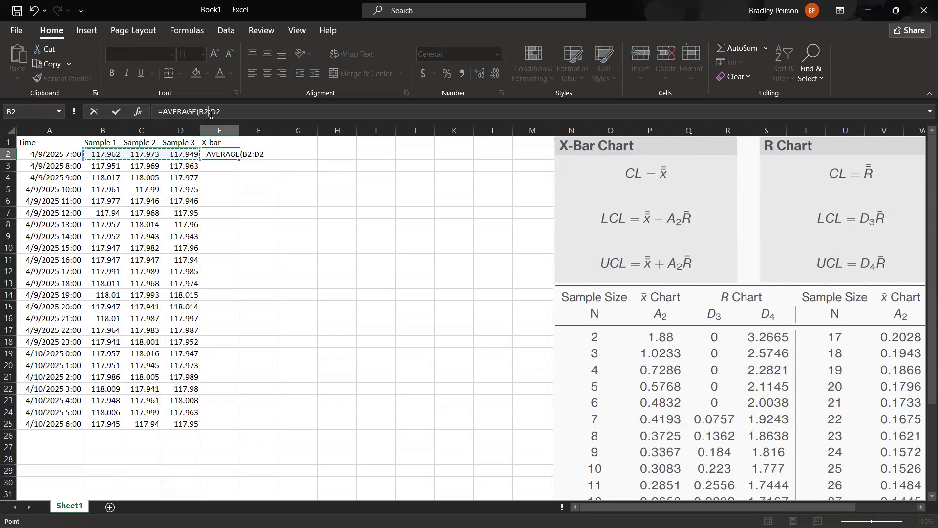
pyautogui.click(223, 114)
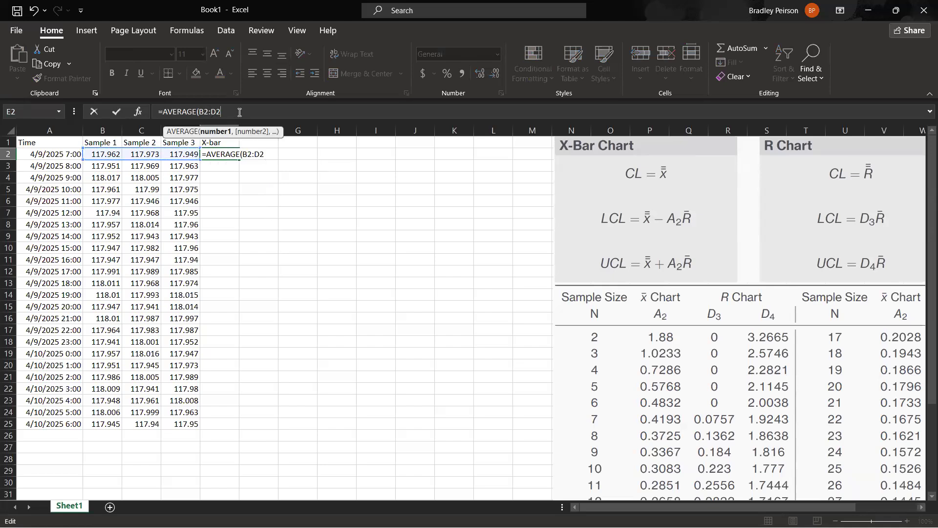
pyautogui.write(')')
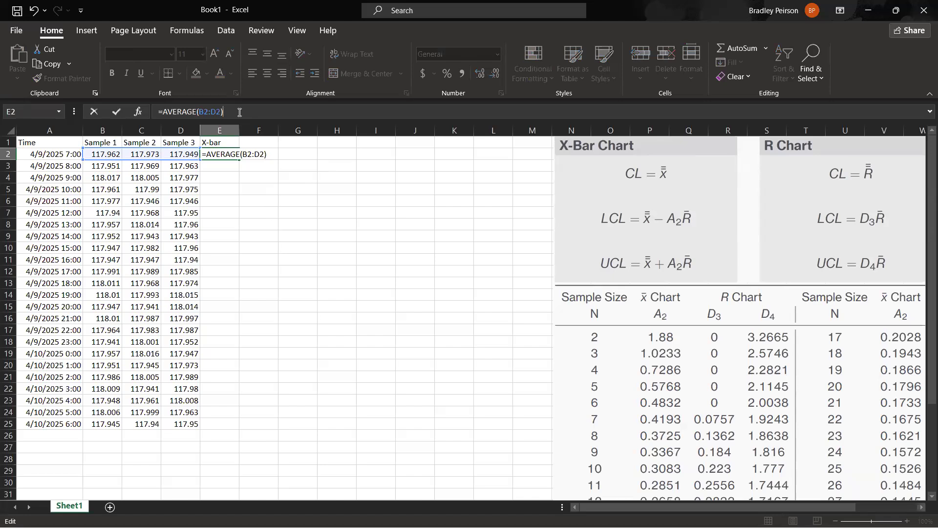
pyautogui.press('Return')
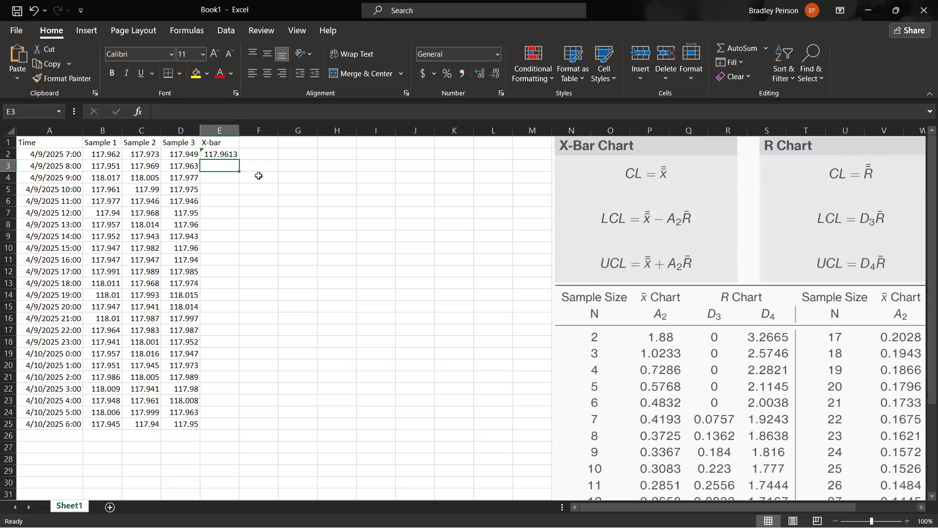
# Fill the AVERAGE formula from E2 down the X-bar column through E25.
pyautogui.click(225, 154)
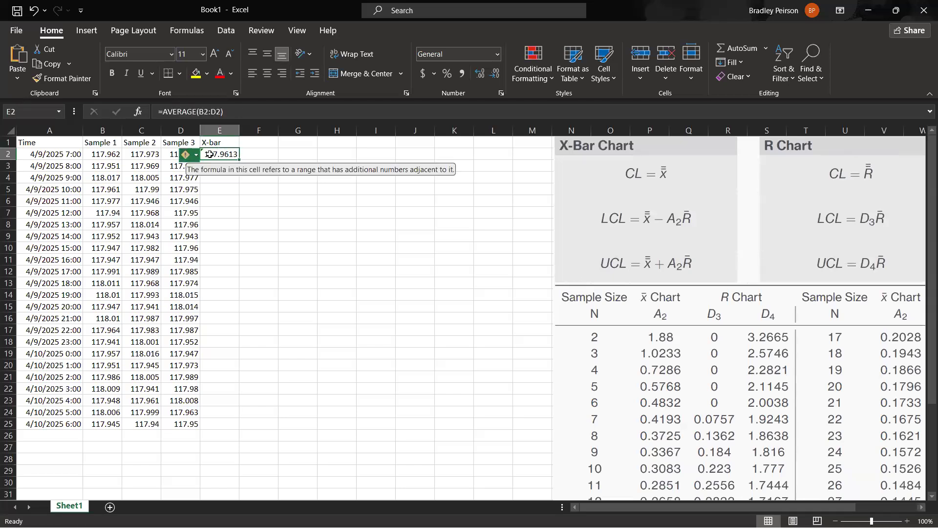
pyautogui.moveTo(239, 160); pyautogui.dragTo(252, 424)
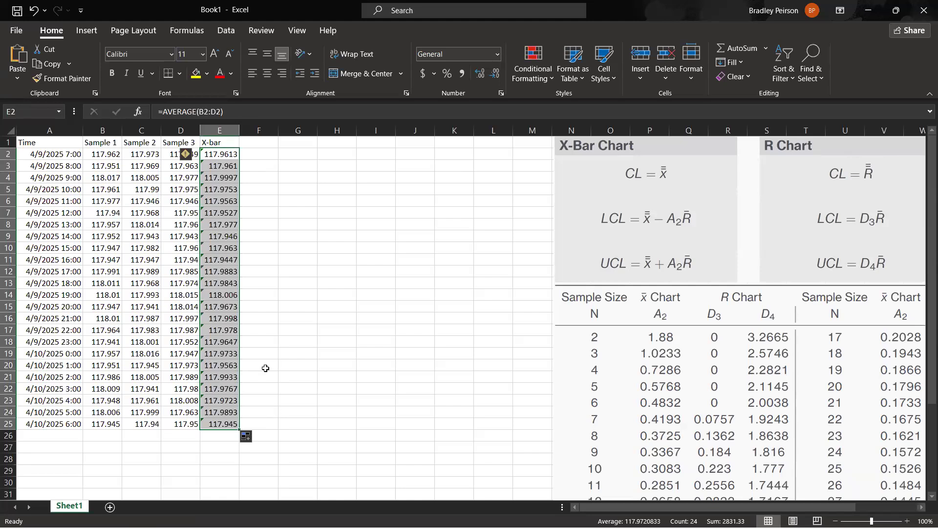
pyautogui.click(262, 234)
pyautogui.click(221, 134)
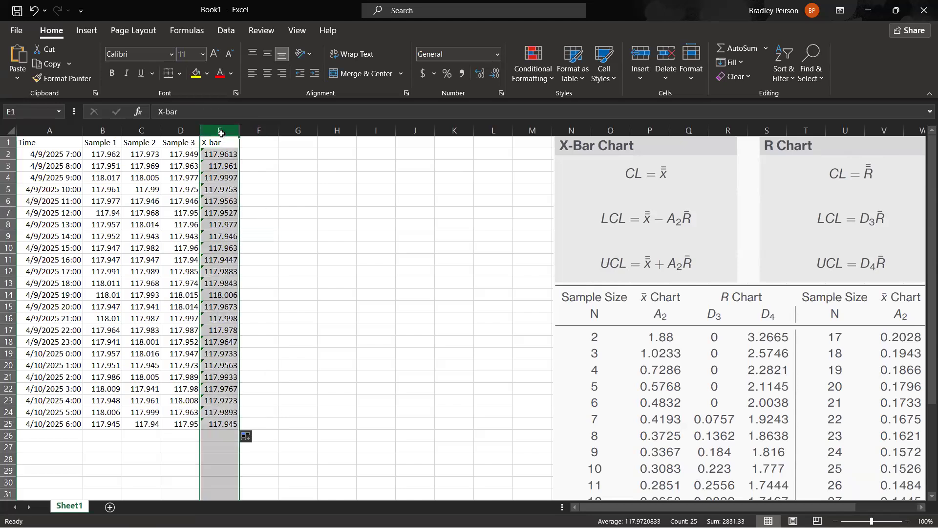
pyautogui.click(264, 260)
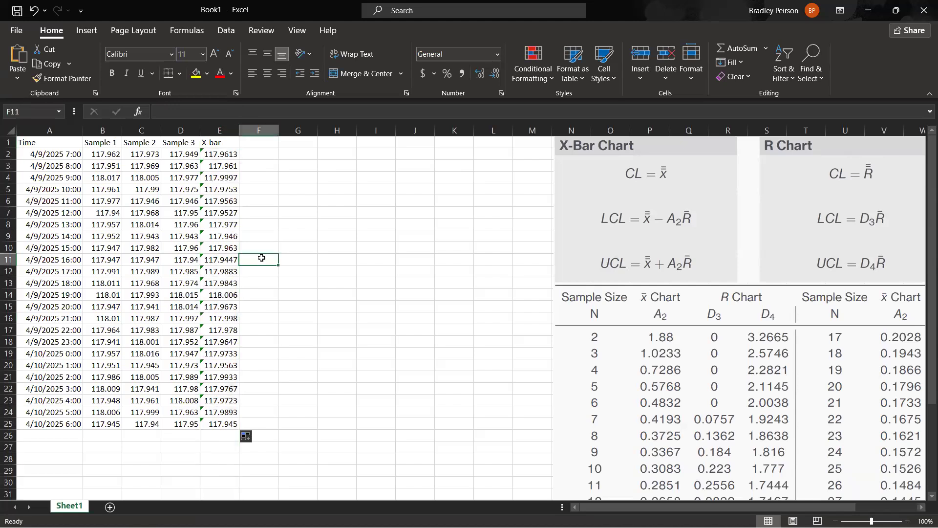
# Insert a markers-only scatter chart of the X-bar averages in E2:E10 against the times in A2:A10.
pyautogui.moveTo(72, 156); pyautogui.dragTo(63, 249)
pyautogui.moveTo(222, 155); pyautogui.dragTo(233, 247)
pyautogui.click(81, 31)
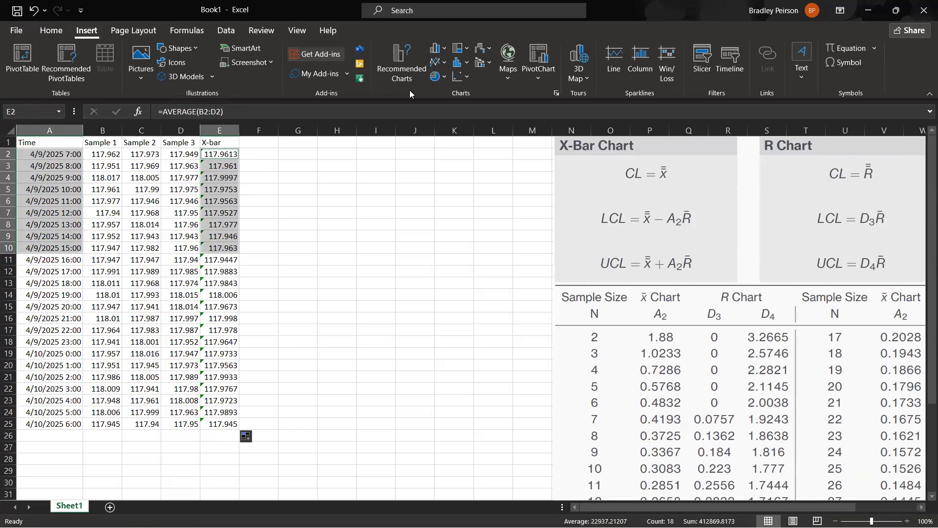
pyautogui.click(462, 76)
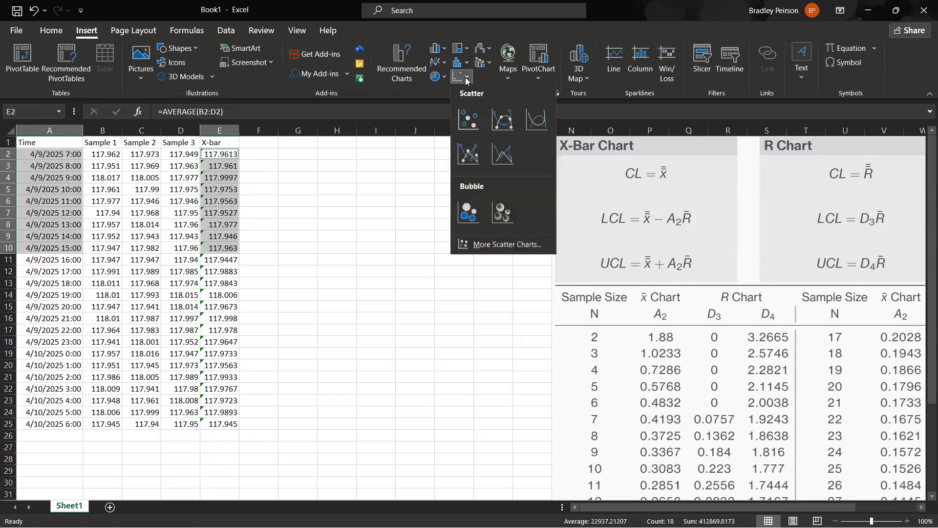
pyautogui.click(462, 121)
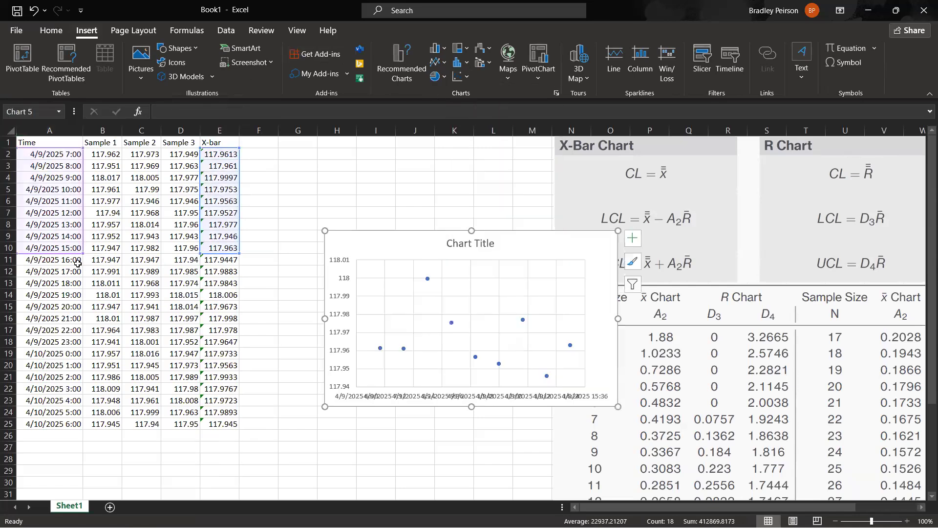
# Rename the chart's existing data series as First Shift in the chart's data source.
pyautogui.moveTo(76, 263); pyautogui.dragTo(74, 334)
pyautogui.rightClick(377, 248)
pyautogui.click(421, 336)
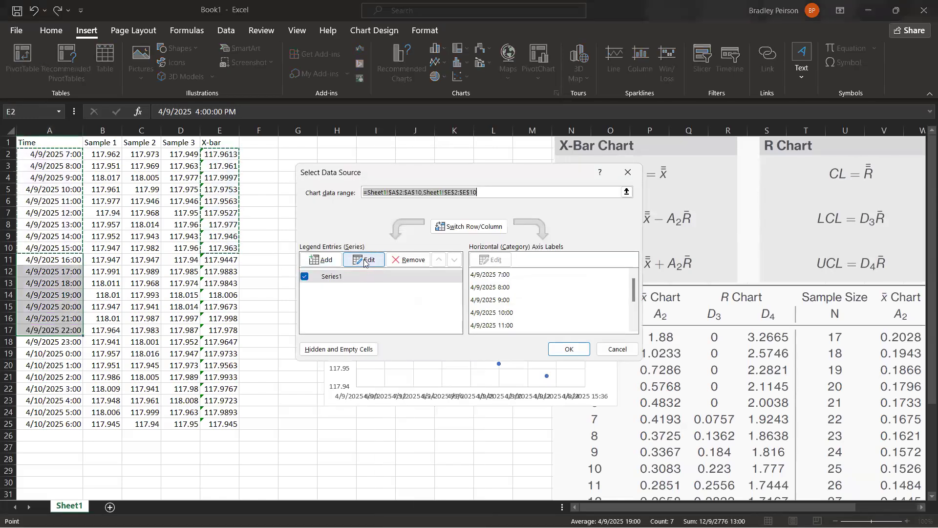
pyautogui.click(364, 261)
pyautogui.write('First Shift')
pyautogui.press('Return')
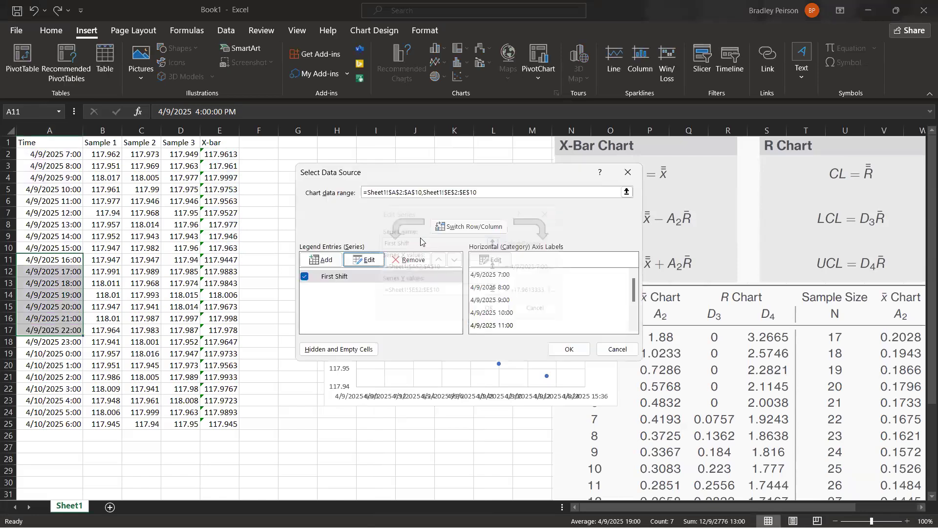
# Add a chart series named Second Shift with X values A11:A18 and Y values E11:E17.
pyautogui.click(330, 263)
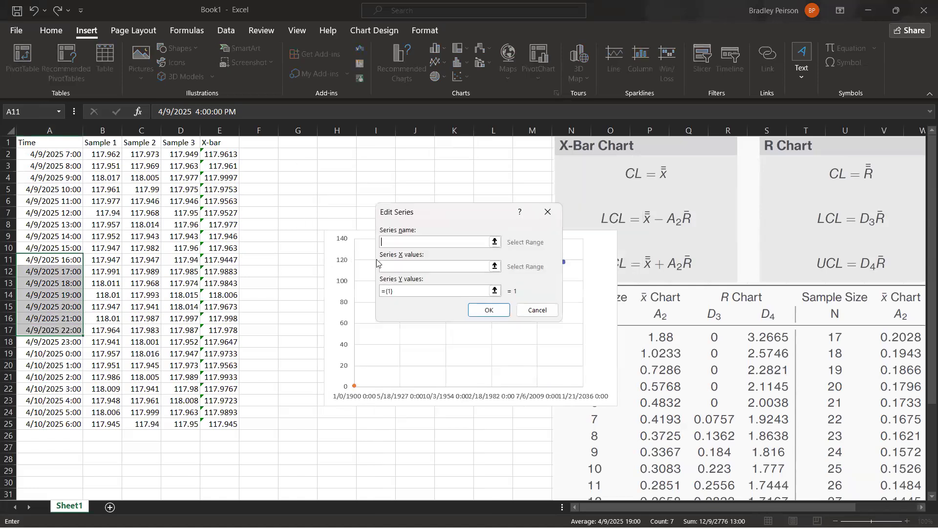
pyautogui.write('Second Shift')
pyautogui.click(395, 269)
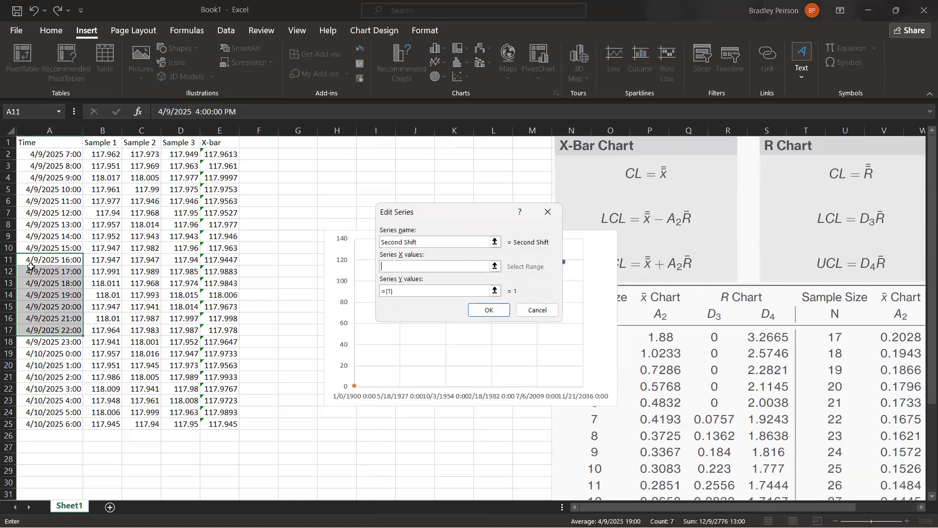
pyautogui.moveTo(50, 262); pyautogui.dragTo(65, 342)
pyautogui.press('Tab')
pyautogui.press('Tab')
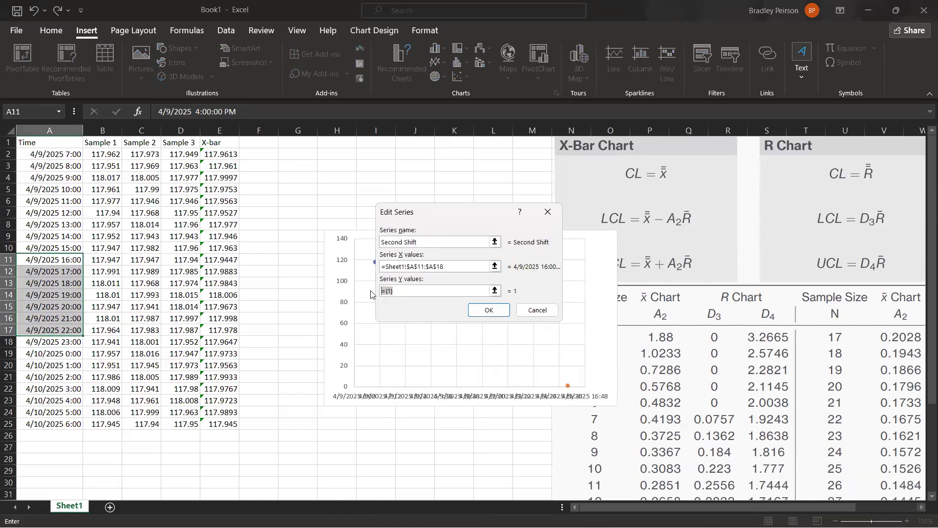
pyautogui.press('BackSpace')
pyautogui.moveTo(214, 261); pyautogui.dragTo(224, 328)
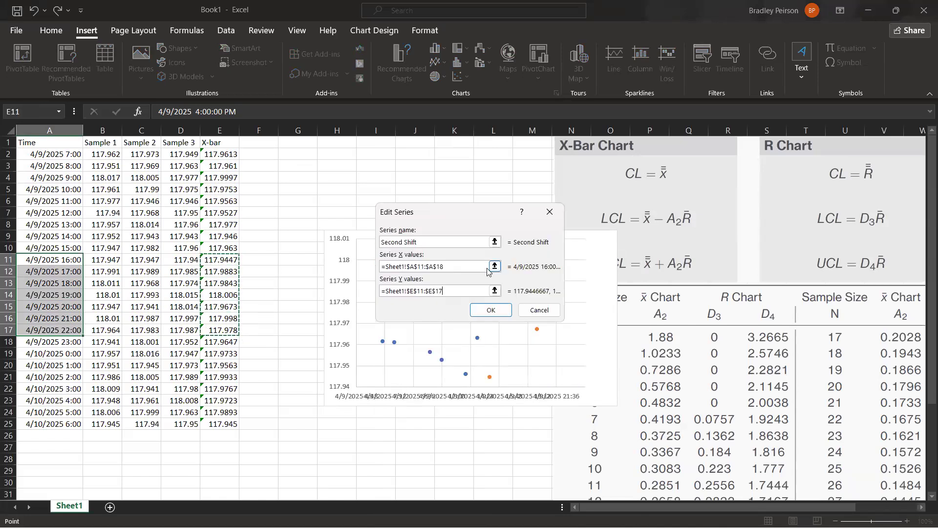
pyautogui.click(491, 310)
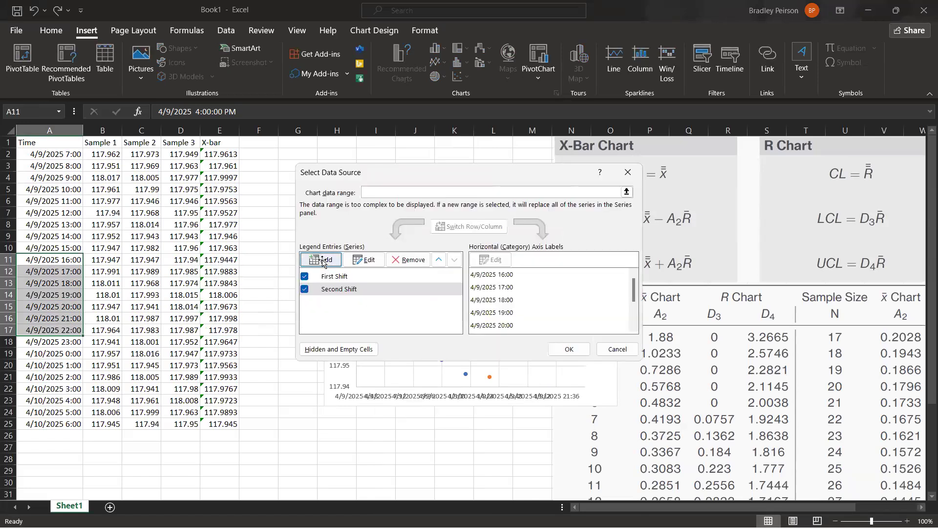
# Add a chart series named Third Shift with X values A19:A25 and Y values E19:E25, and accept the data source.
pyautogui.click(324, 256)
pyautogui.write('Third Shift')
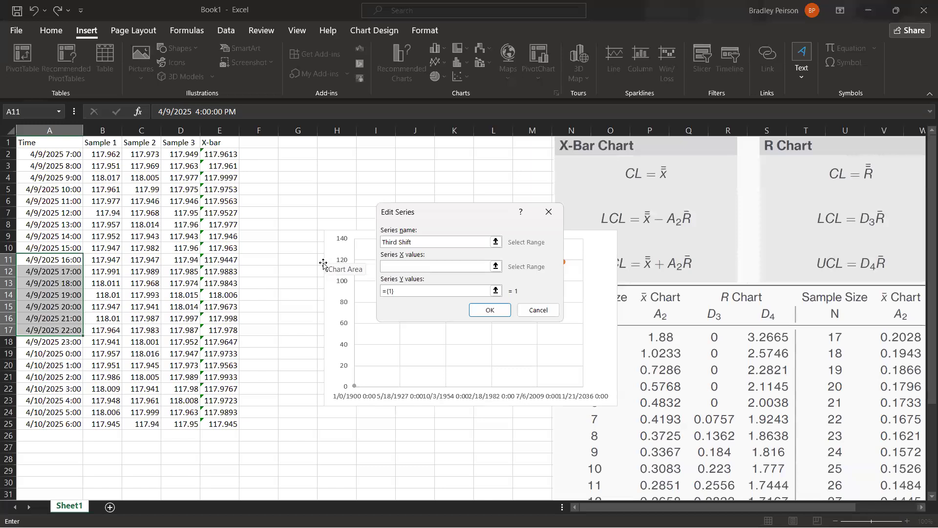
pyautogui.click(417, 267)
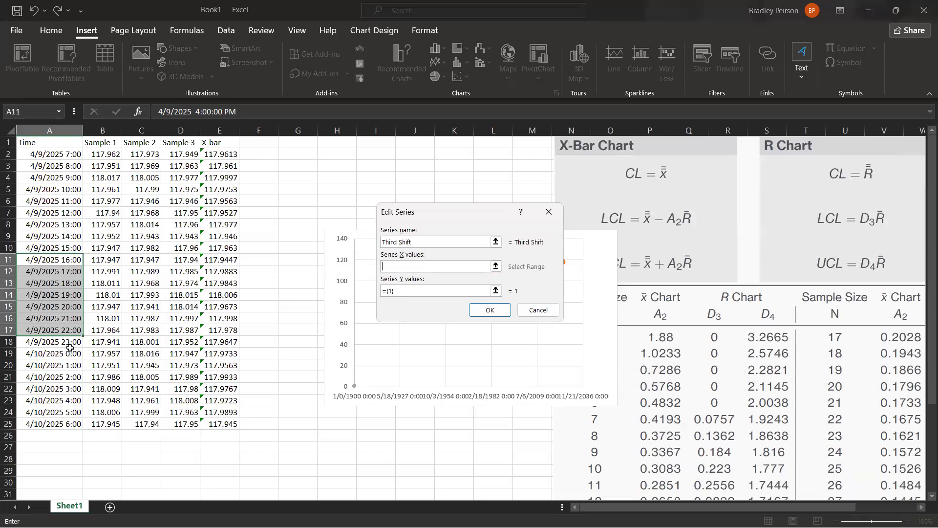
pyautogui.moveTo(68, 355); pyautogui.dragTo(81, 424)
pyautogui.moveTo(408, 291); pyautogui.dragTo(367, 293)
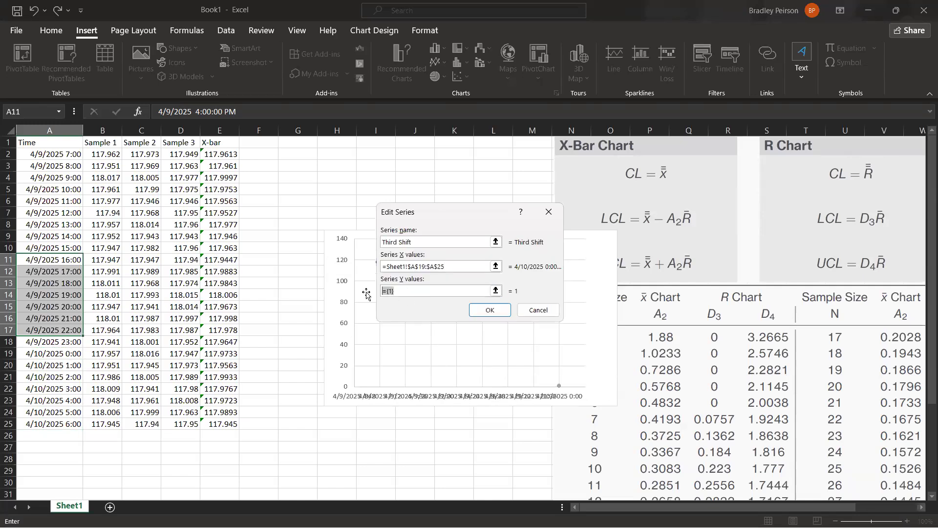
pyautogui.press('BackSpace')
pyautogui.moveTo(220, 353); pyautogui.dragTo(221, 424)
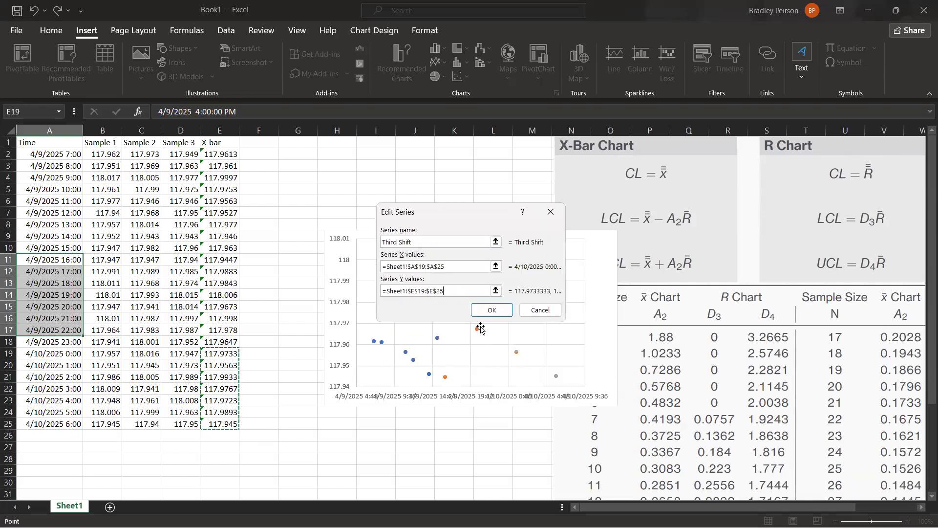
pyautogui.click(487, 313)
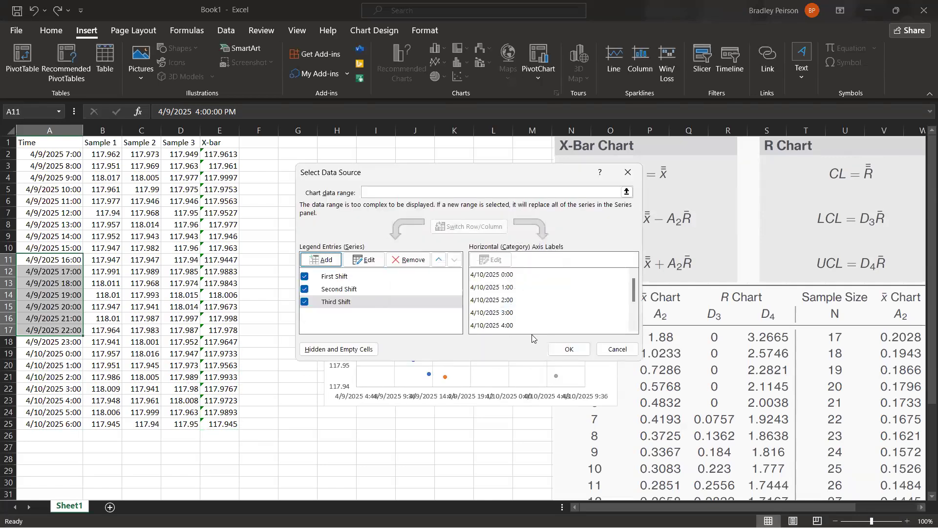
pyautogui.click(575, 350)
# Enlarge the scatter chart and place it beside the X-bar column so the data table stays uncovered.
pyautogui.moveTo(610, 337); pyautogui.dragTo(508, 262)
pyautogui.moveTo(518, 335); pyautogui.dragTo(617, 412)
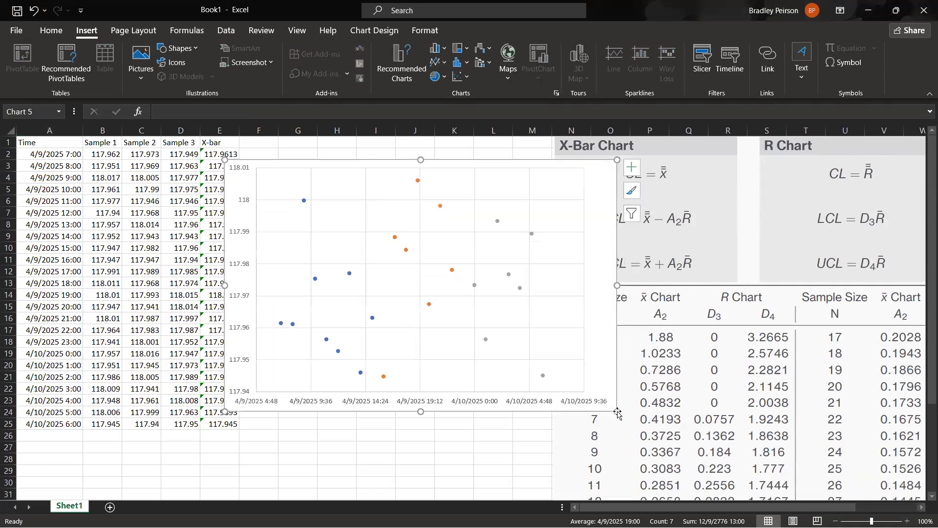
pyautogui.moveTo(564, 375); pyautogui.dragTo(627, 362)
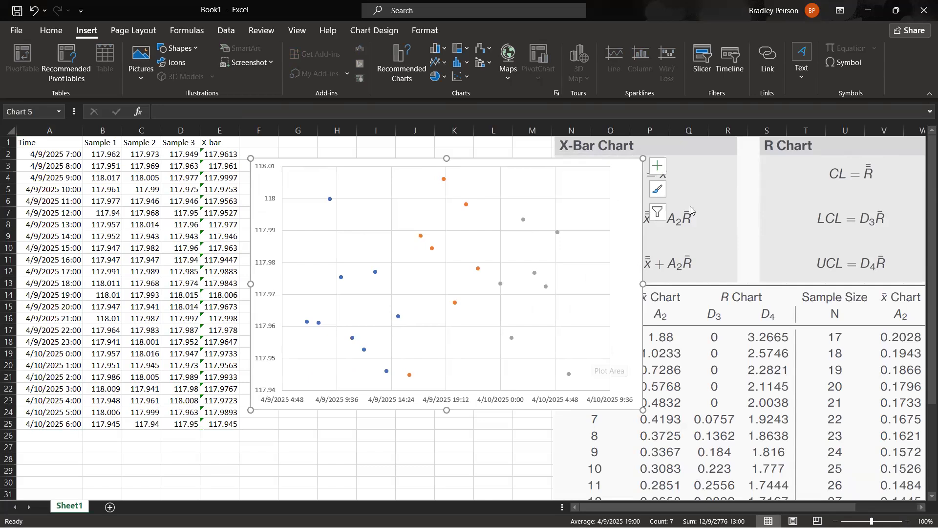
# Shrink the scatter chart slightly and reposition it clear of the control limit formulas and constants table.
pyautogui.click(783, 268)
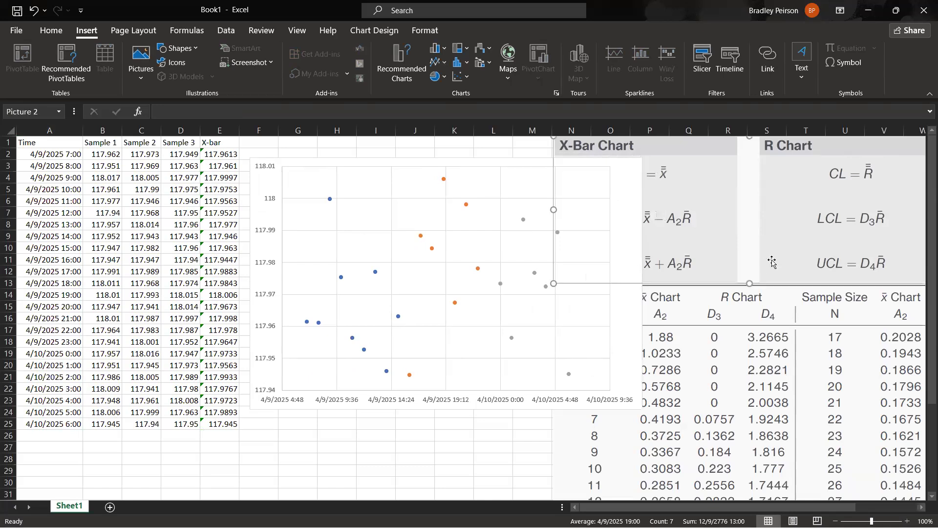
pyautogui.click(780, 344)
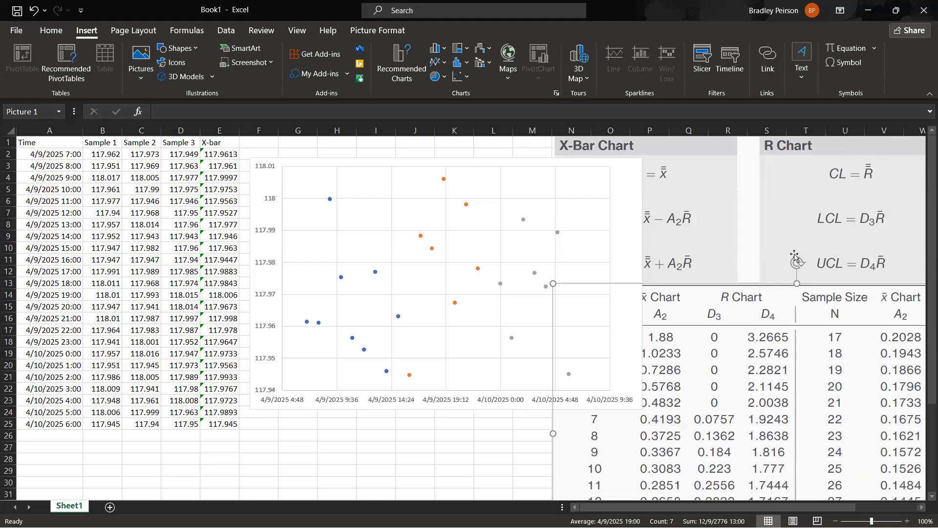
pyautogui.moveTo(589, 266); pyautogui.dragTo(491, 276)
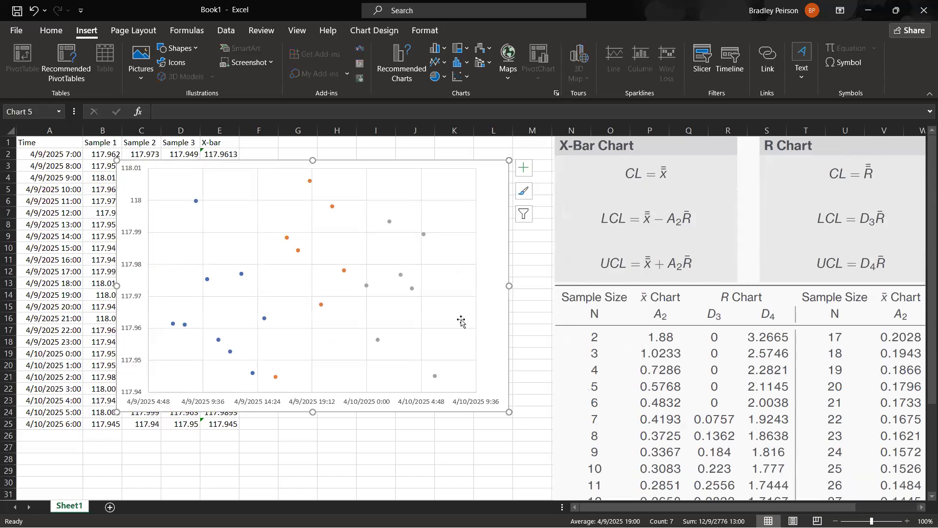
pyautogui.moveTo(509, 412); pyautogui.dragTo(499, 403)
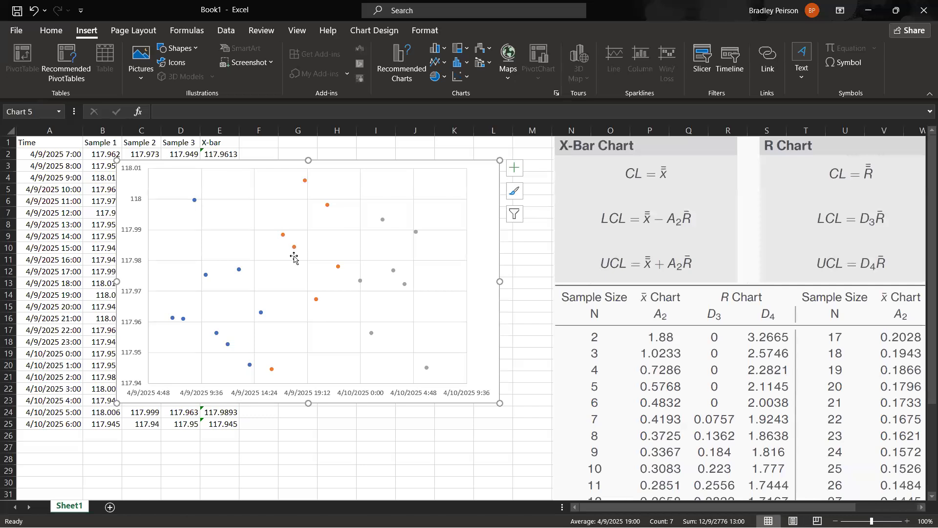
pyautogui.moveTo(478, 211); pyautogui.dragTo(517, 233)
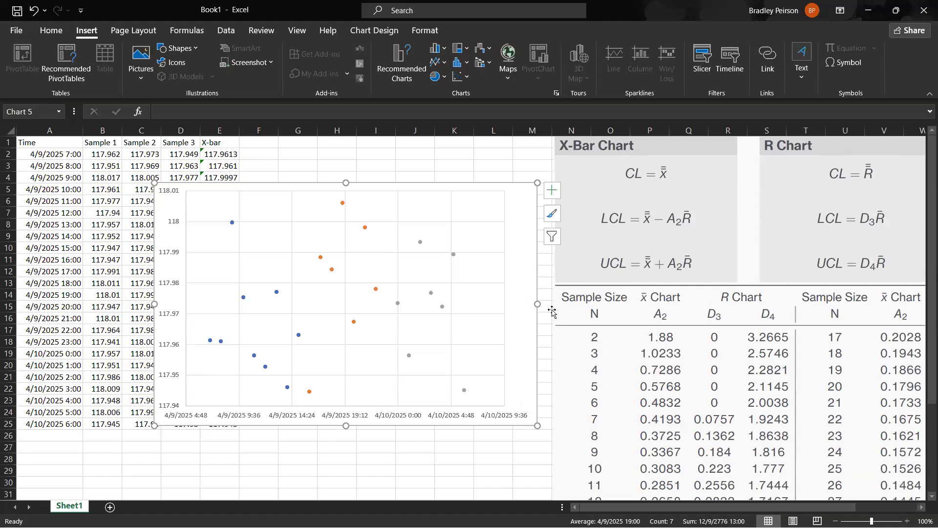
# Open the formatting options of the chart's horizontal time axis and examine its minimum and maximum bounds.
pyautogui.click(506, 420)
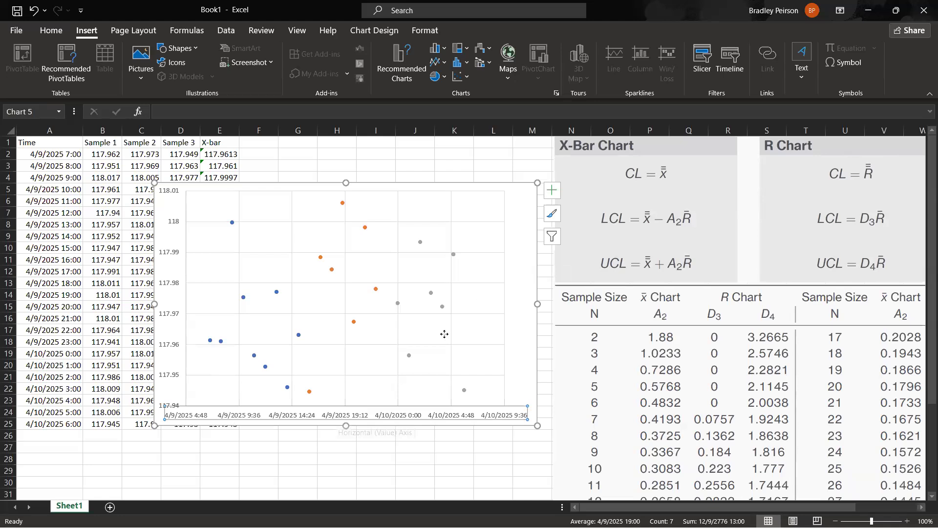
pyautogui.rightClick(400, 420)
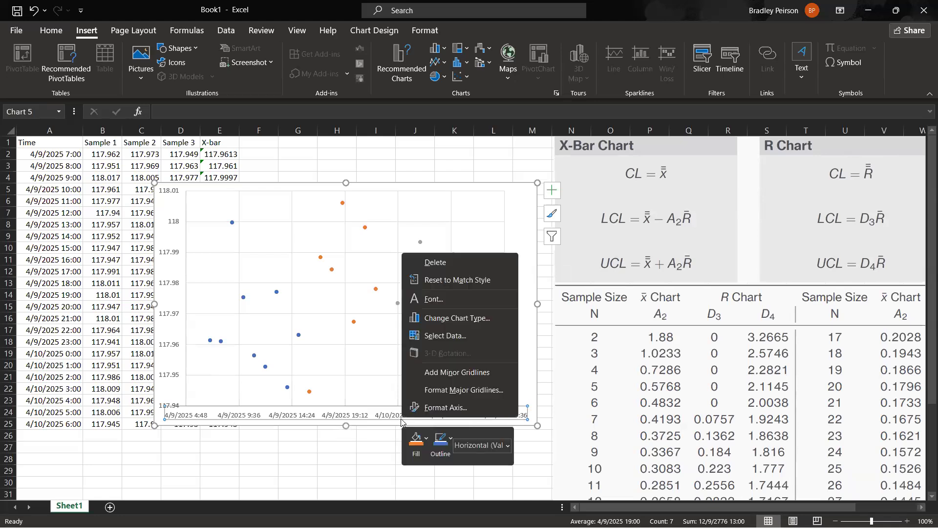
pyautogui.click(470, 409)
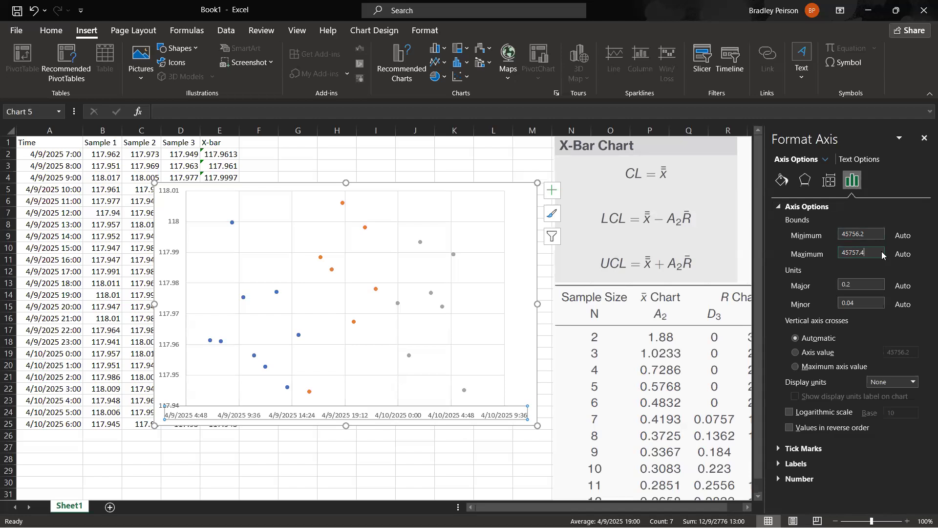
pyautogui.click(69, 155)
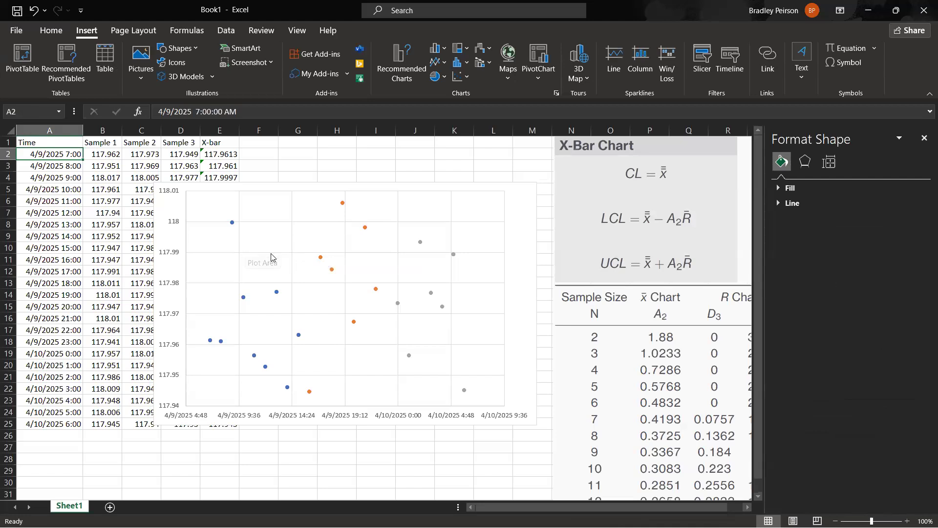
pyautogui.click(345, 414)
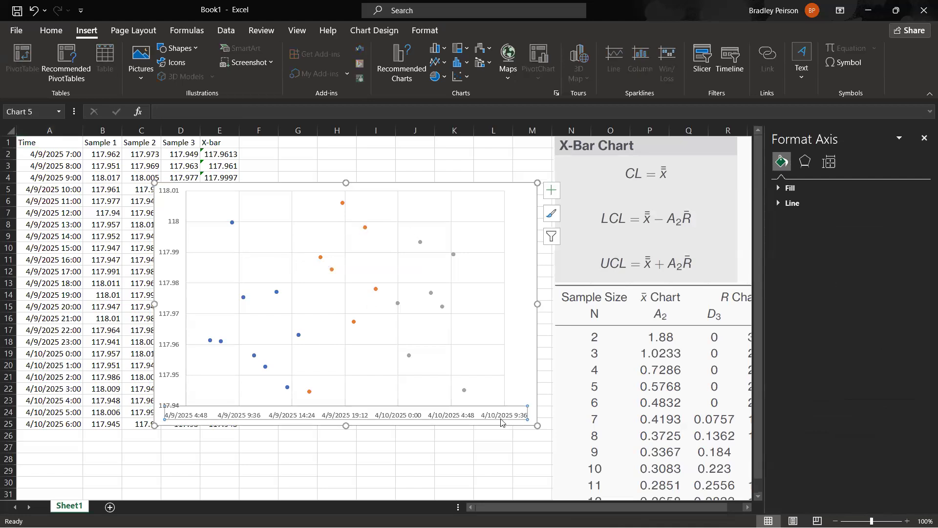
pyautogui.click(880, 233)
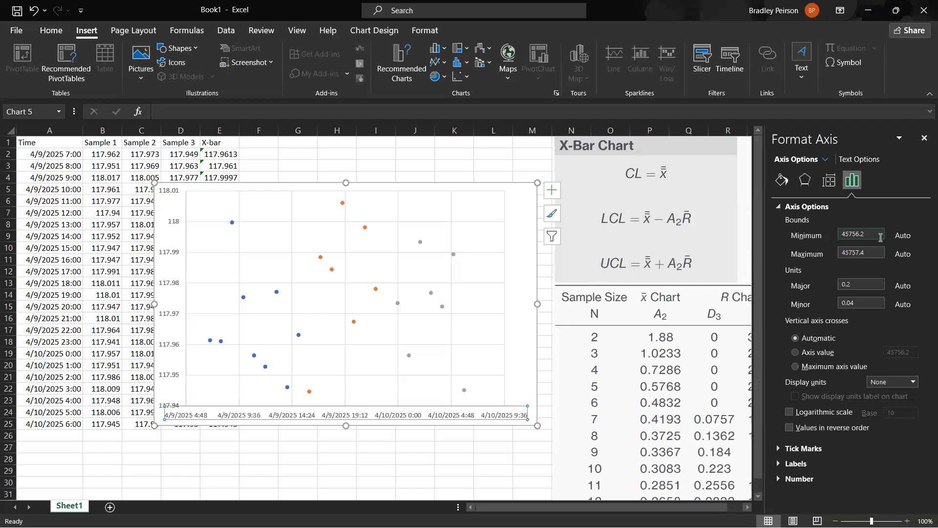
pyautogui.click(840, 235)
pyautogui.click(93, 444)
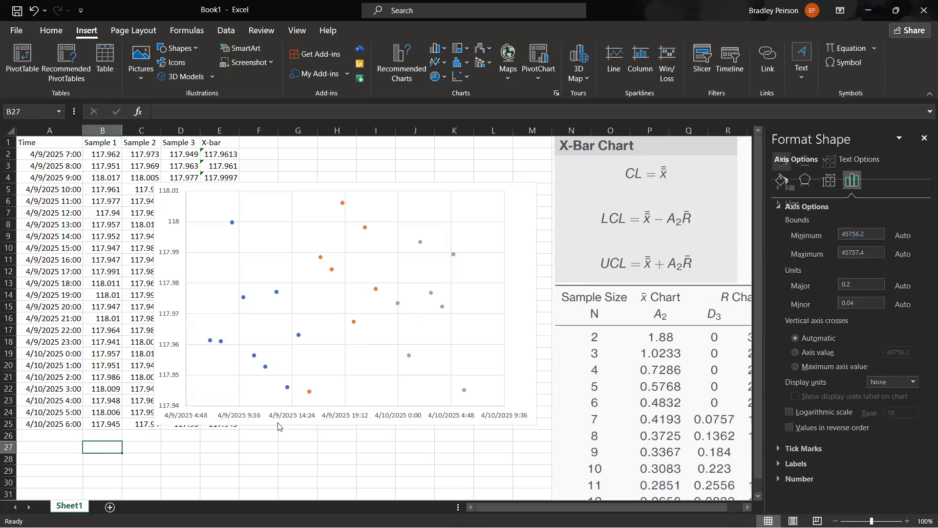
# Move the chart down to free the upper rows, copy the A2 timestamp into H2 and widen column H to fit it.
pyautogui.moveTo(527, 228); pyautogui.dragTo(506, 297)
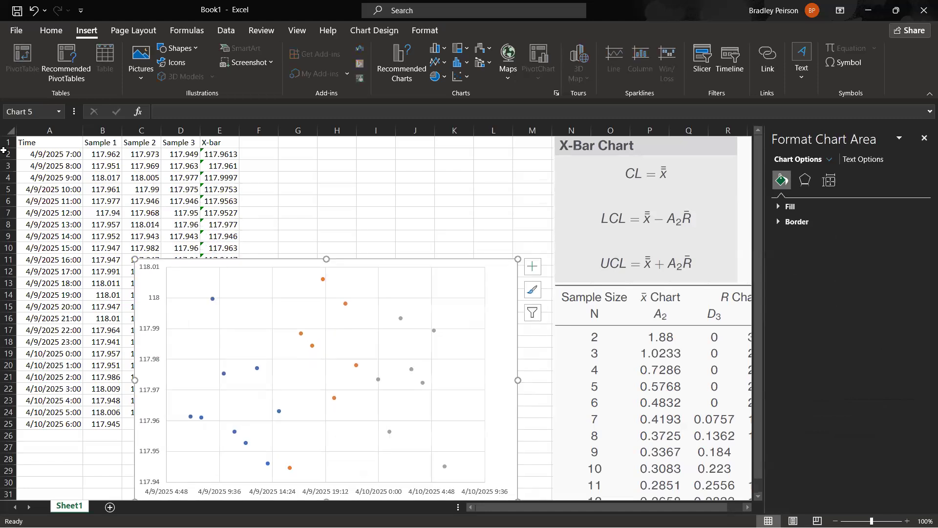
pyautogui.click(61, 158)
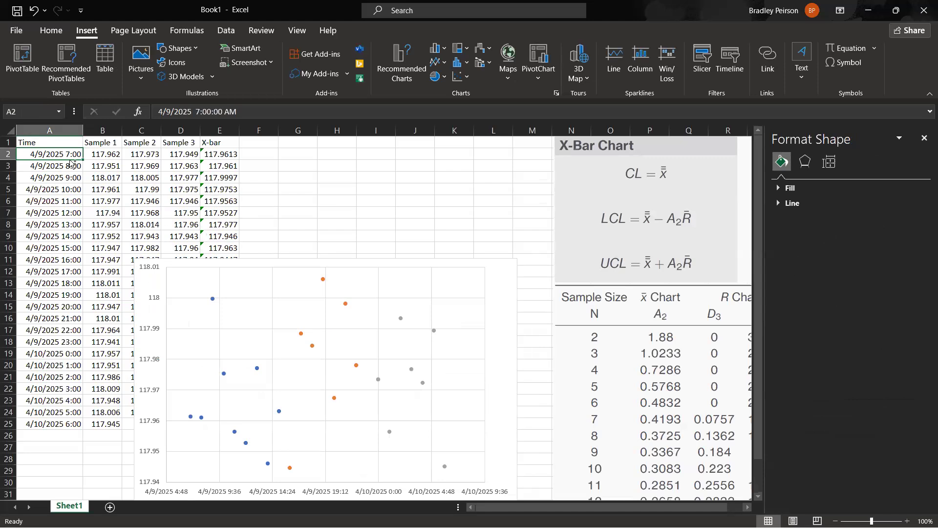
pyautogui.hotkey('ctrl', 'c')
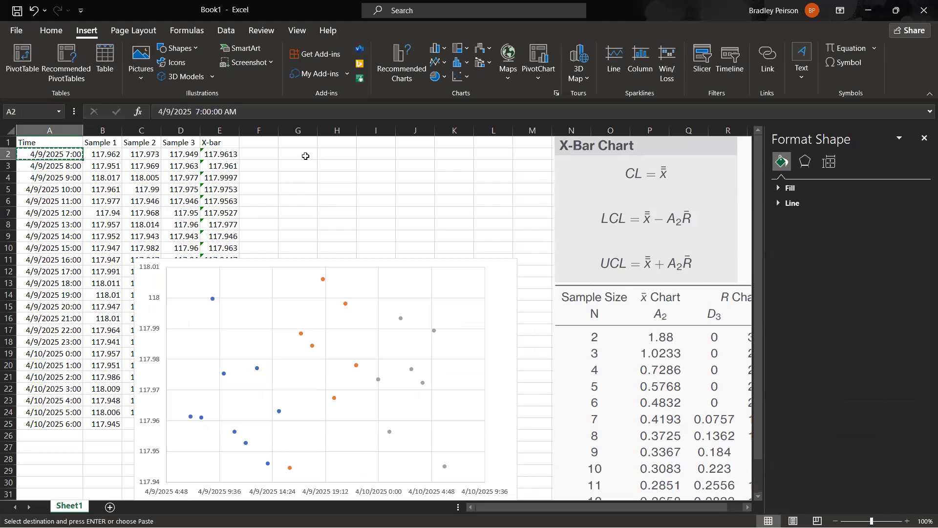
pyautogui.click(353, 160)
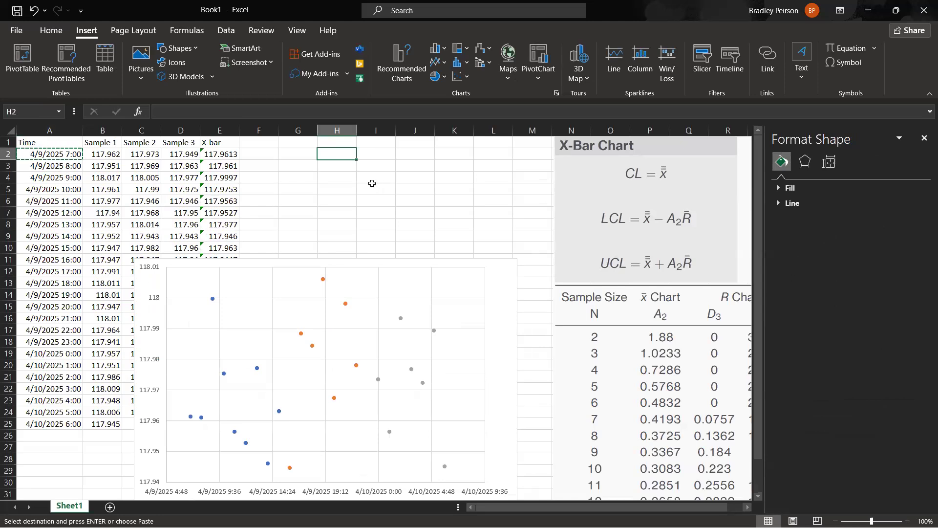
pyautogui.hotkey('ctrl', 'v')
pyautogui.moveTo(356, 128); pyautogui.dragTo(397, 128)
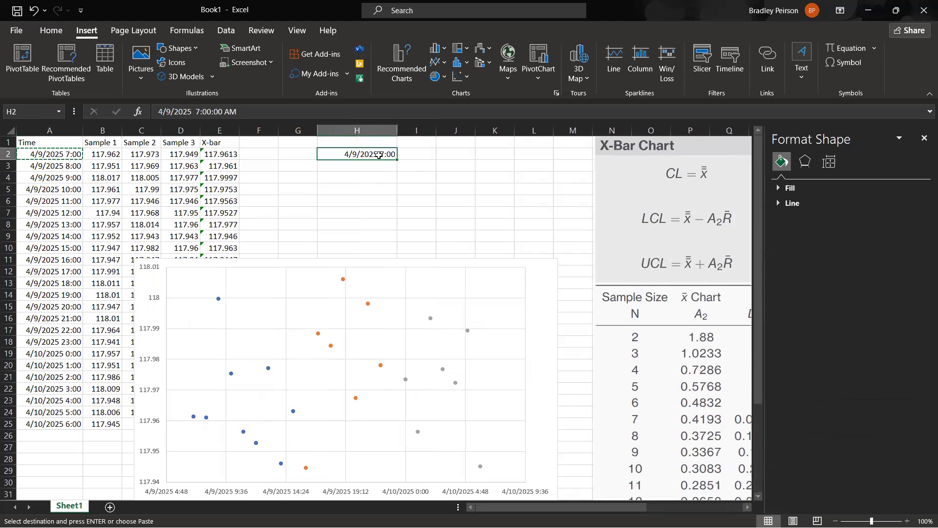
# Change the hour of the timestamp in H2 so it reads 4/9/2025 6:00:00 AM.
pyautogui.click(199, 114)
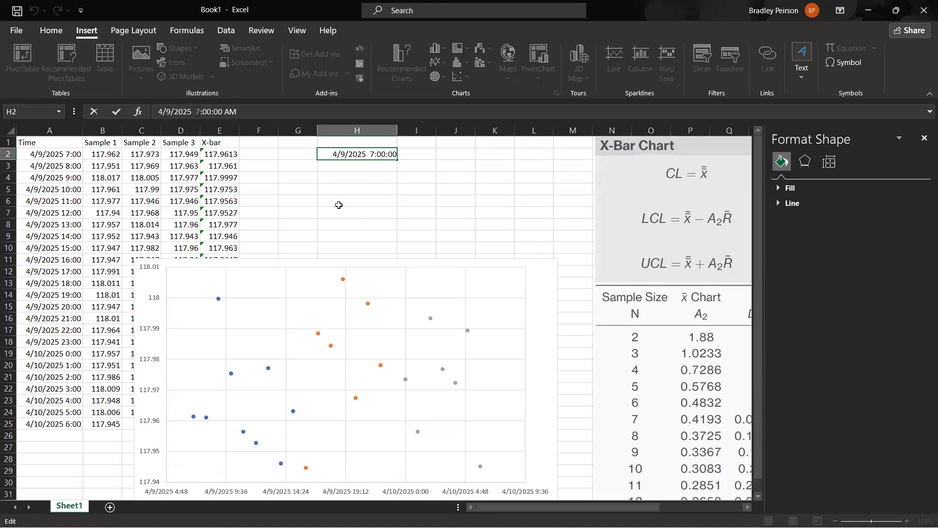
pyautogui.press('Delete')
pyautogui.write('6')
pyautogui.press('Return')
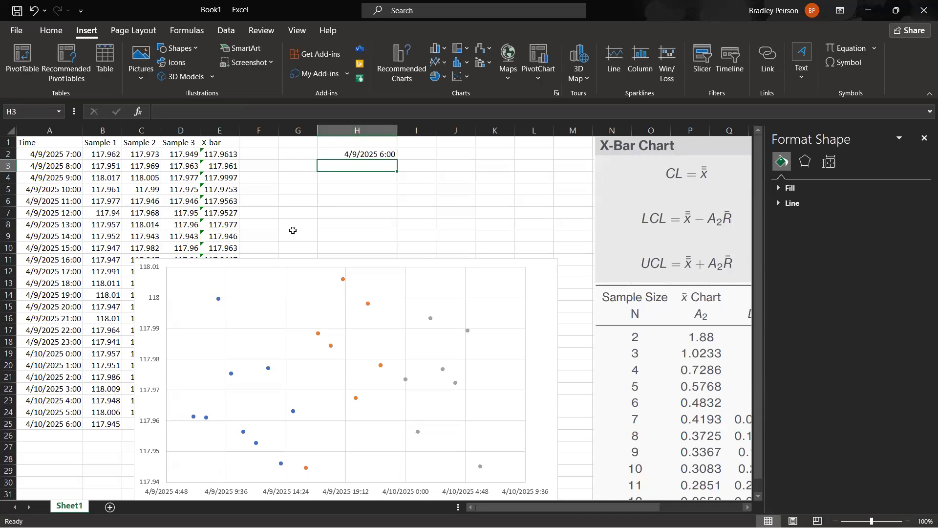
# Copy the first timestamp from A2 into H3 and the last timestamp from A25 into H4.
pyautogui.click(58, 155)
pyautogui.hotkey('ctrl', 'c')
pyautogui.click(385, 167)
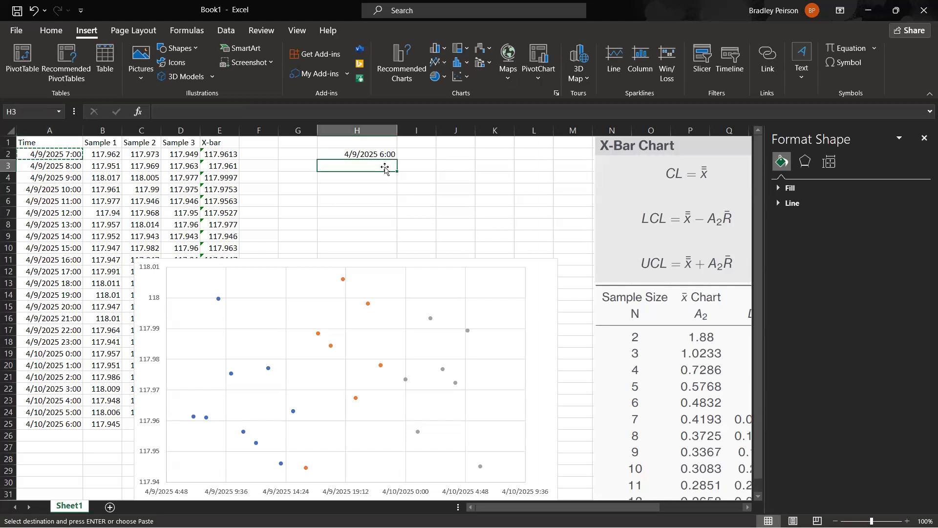
pyautogui.hotkey('ctrl', 'v')
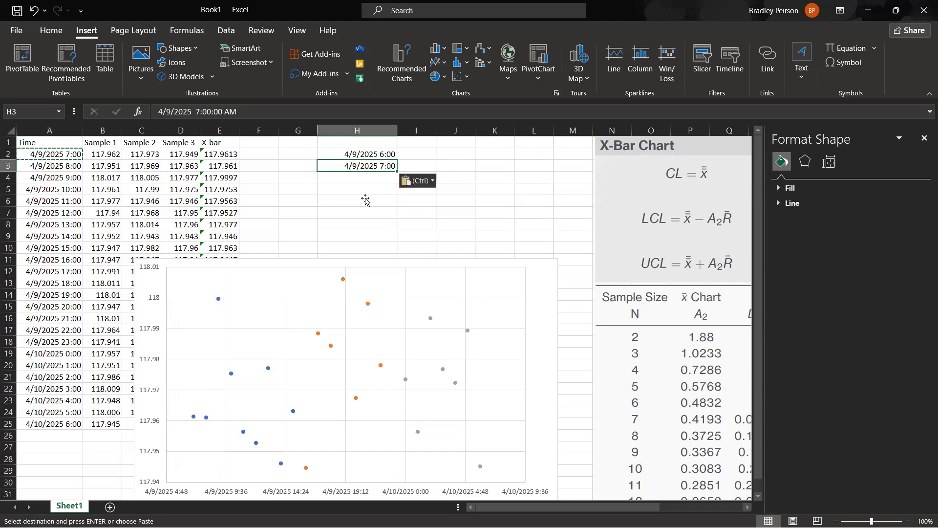
pyautogui.click(70, 425)
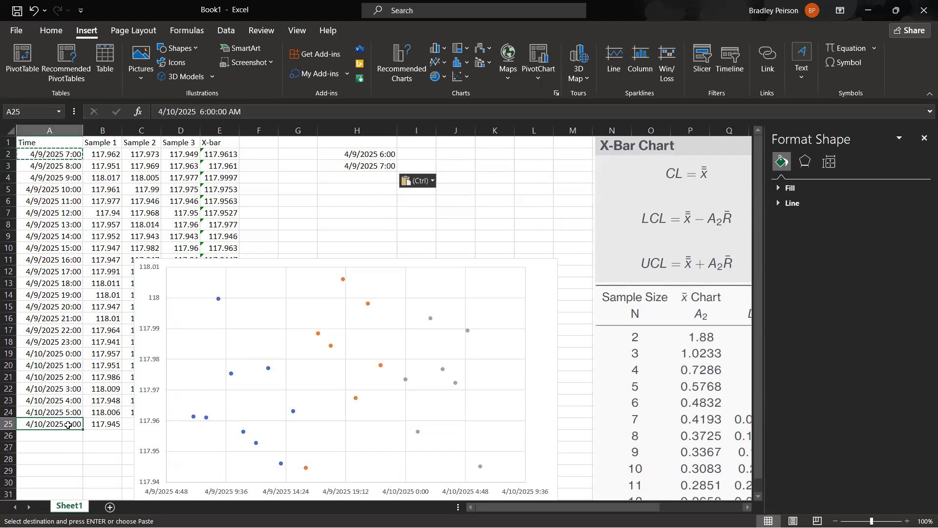
pyautogui.hotkey('ctrl', 'c')
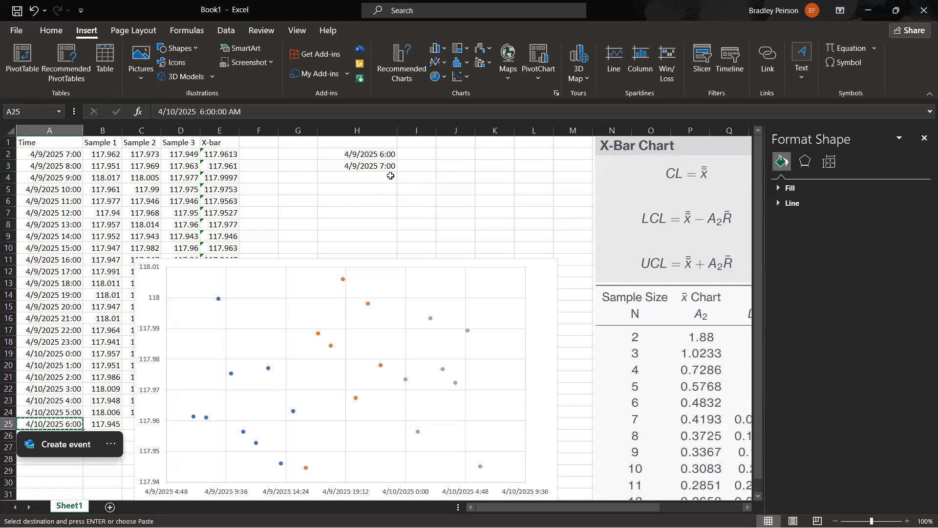
pyautogui.click(383, 179)
pyautogui.hotkey('ctrl', 'v')
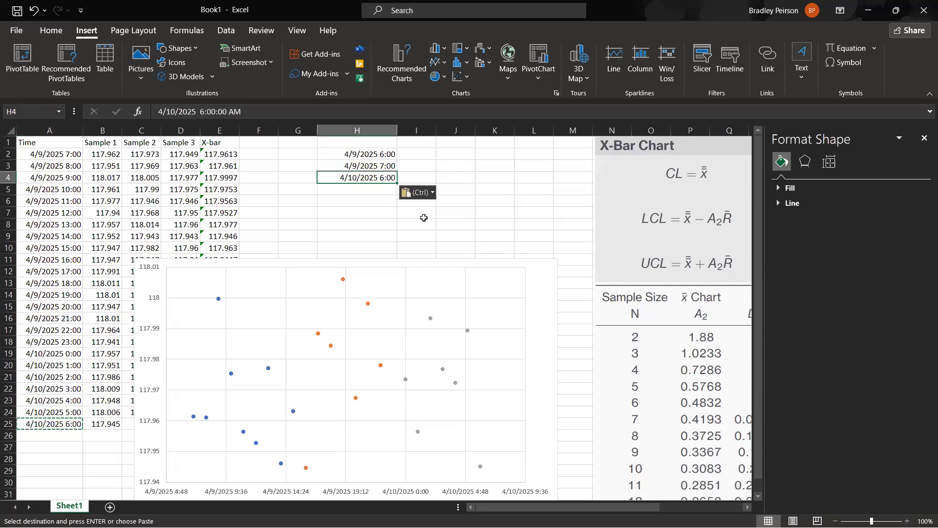
pyautogui.moveTo(389, 154); pyautogui.dragTo(383, 179)
pyautogui.click(379, 179)
pyautogui.click(357, 153)
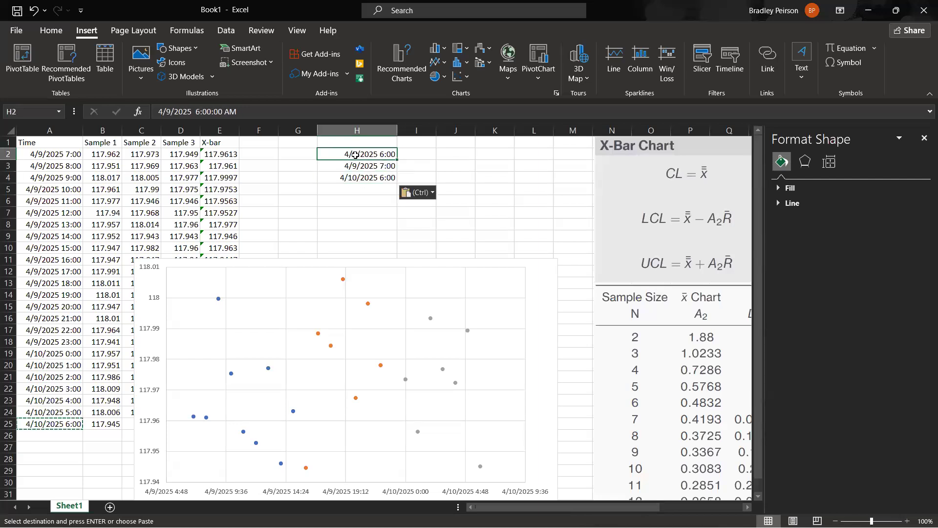
pyautogui.click(362, 166)
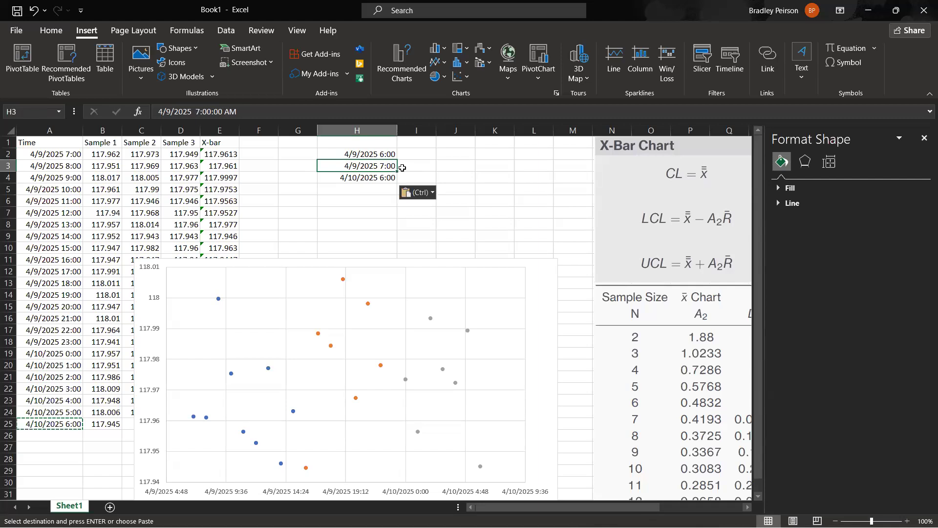
pyautogui.click(364, 179)
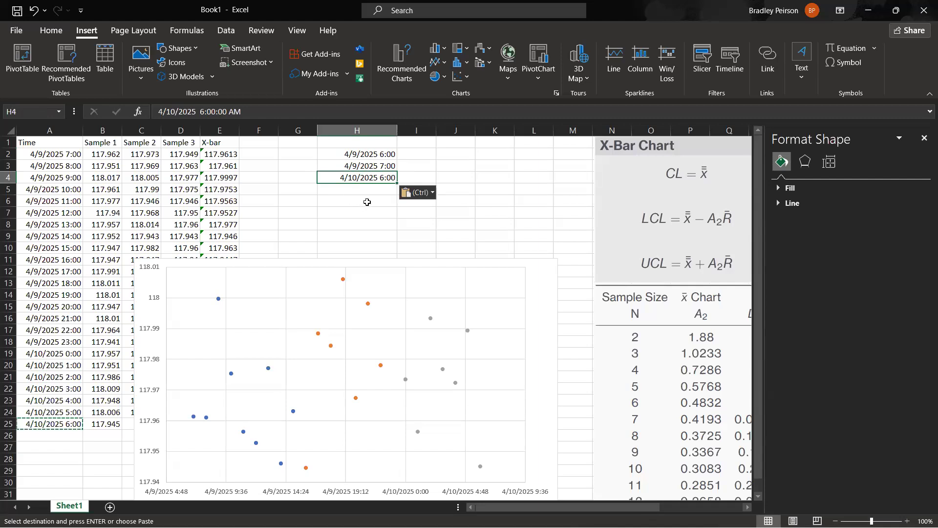
pyautogui.click(365, 201)
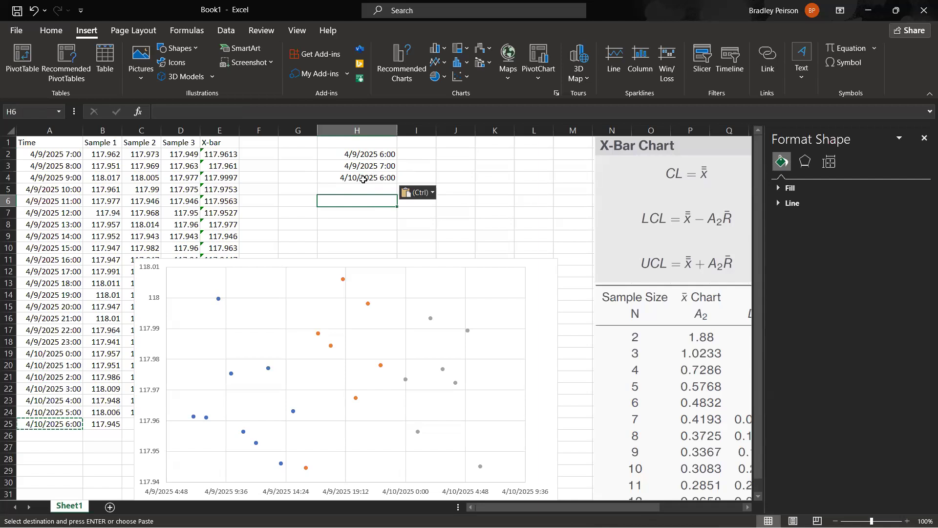
# Format the timestamps in H2:H4 as Number with 2 decimal places to expose their serial values.
pyautogui.moveTo(373, 156); pyautogui.dragTo(370, 176)
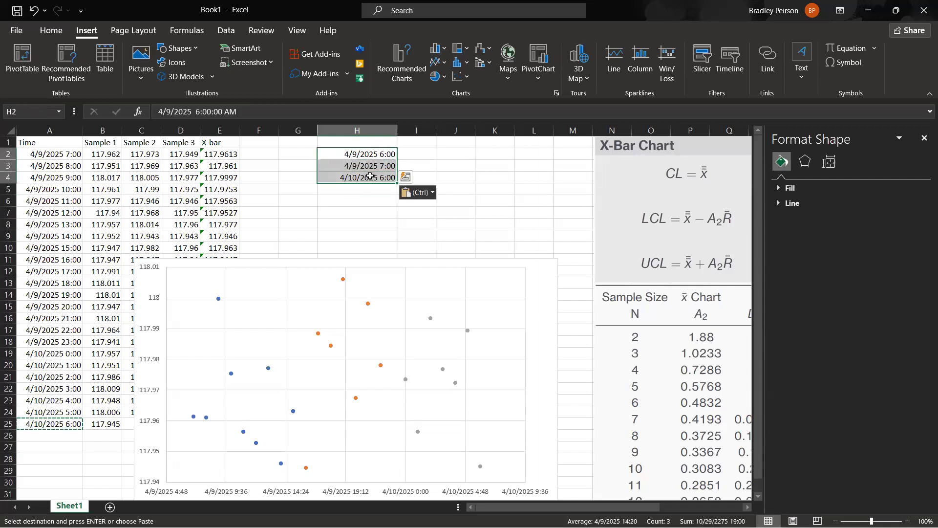
pyautogui.rightClick(370, 176)
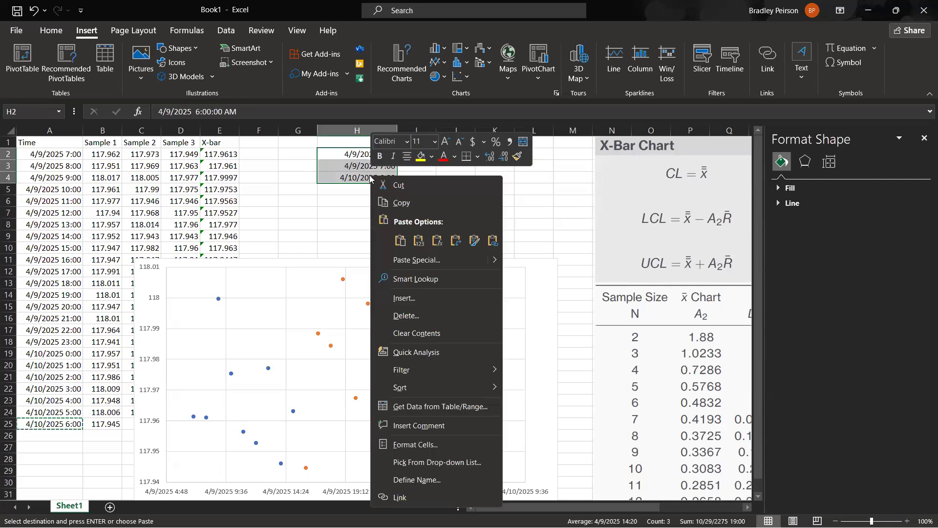
pyautogui.click(419, 446)
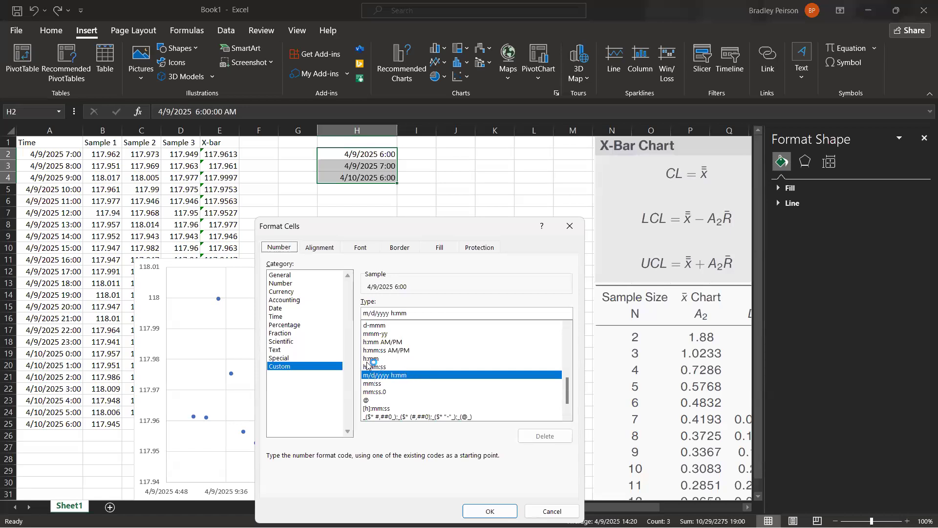
pyautogui.click(286, 284)
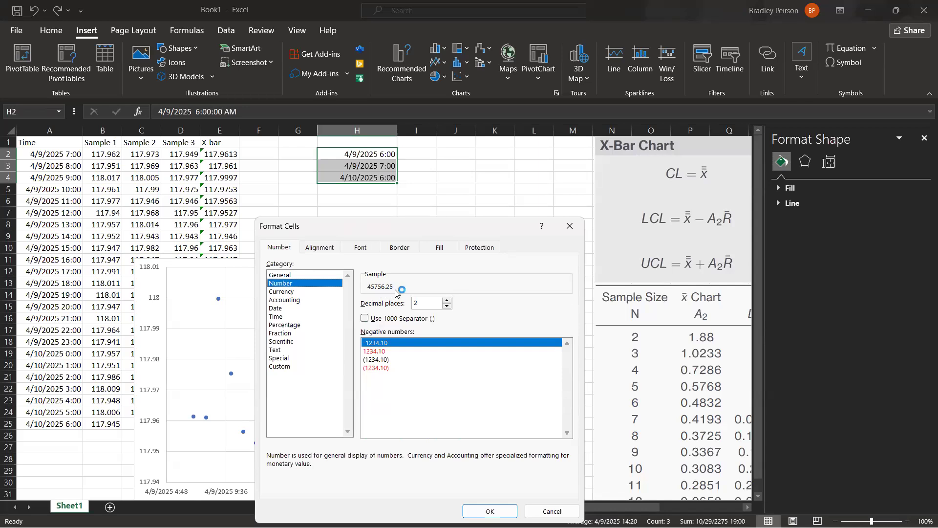
pyautogui.click(490, 511)
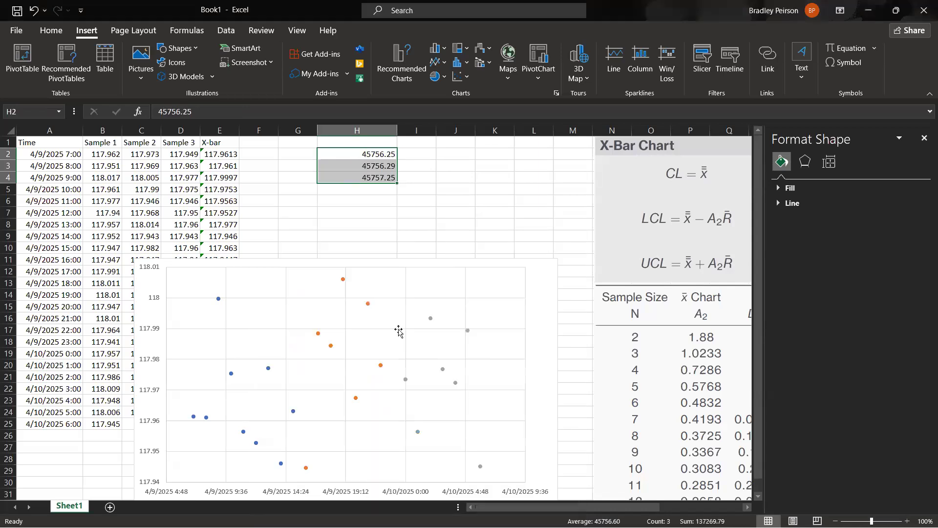
pyautogui.click(383, 212)
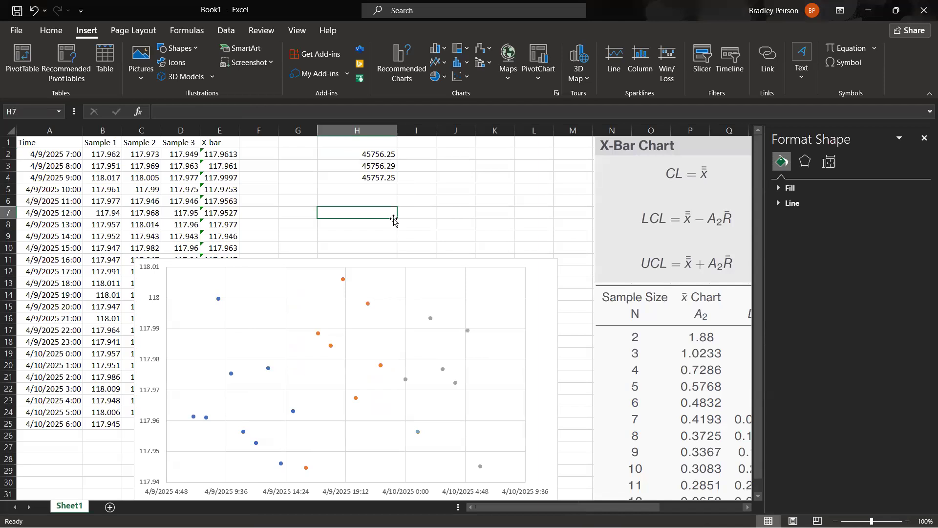
pyautogui.click(376, 162)
pyautogui.press('Up')
pyautogui.press('Down')
pyautogui.press('Down')
pyautogui.press('Up')
pyautogui.press('Up')
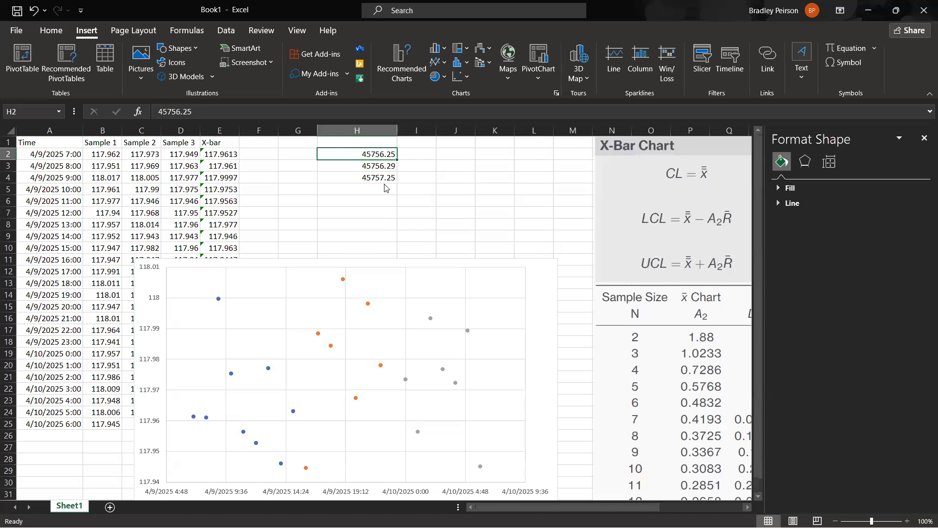
# Set the minimum bound of the scatter chart's horizontal time axis to 45756.25, the serial value in H2.
pyautogui.click(538, 281)
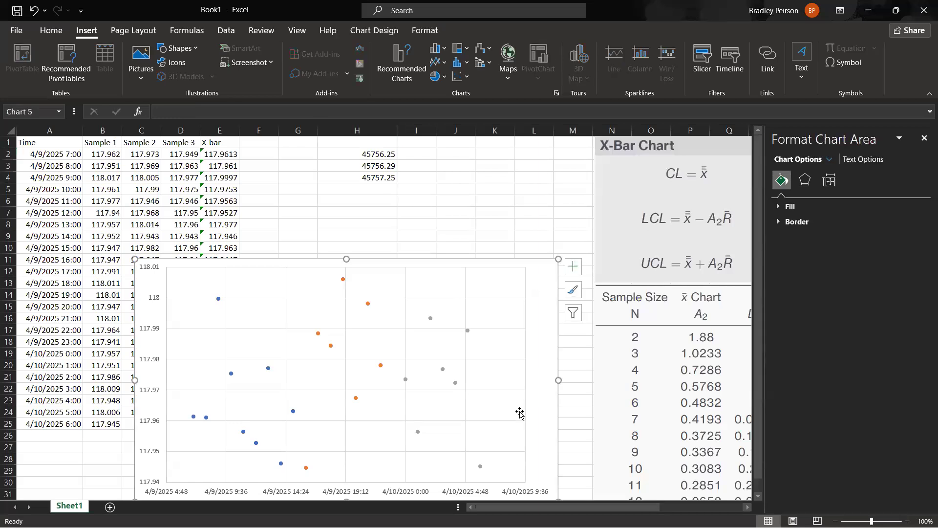
pyautogui.click(476, 496)
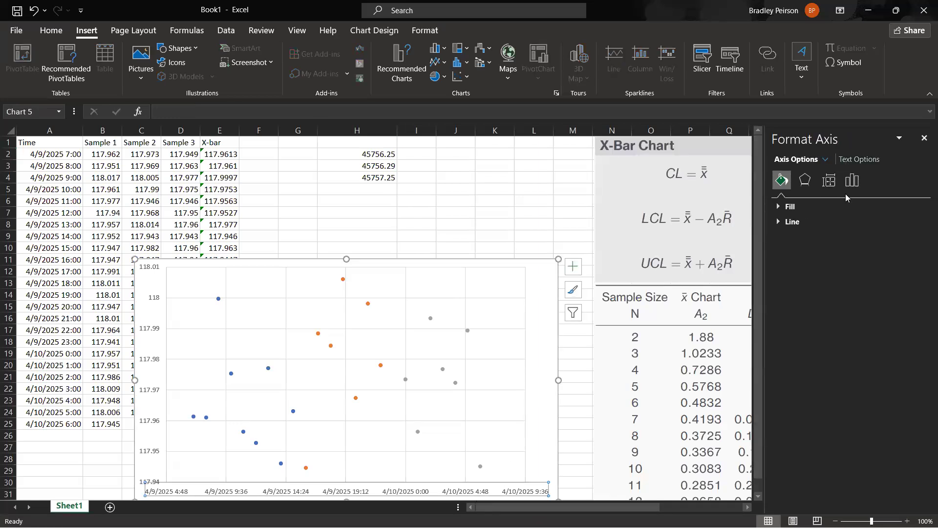
pyautogui.click(852, 180)
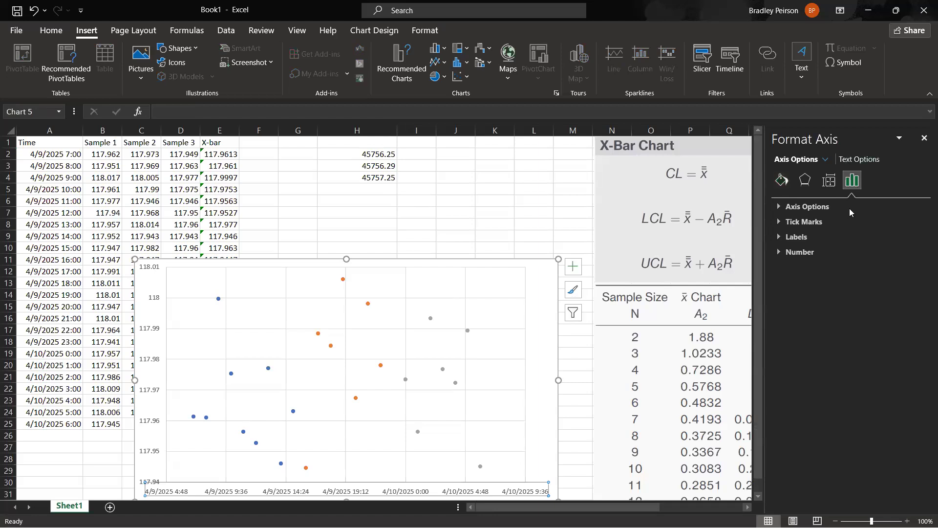
pyautogui.click(782, 209)
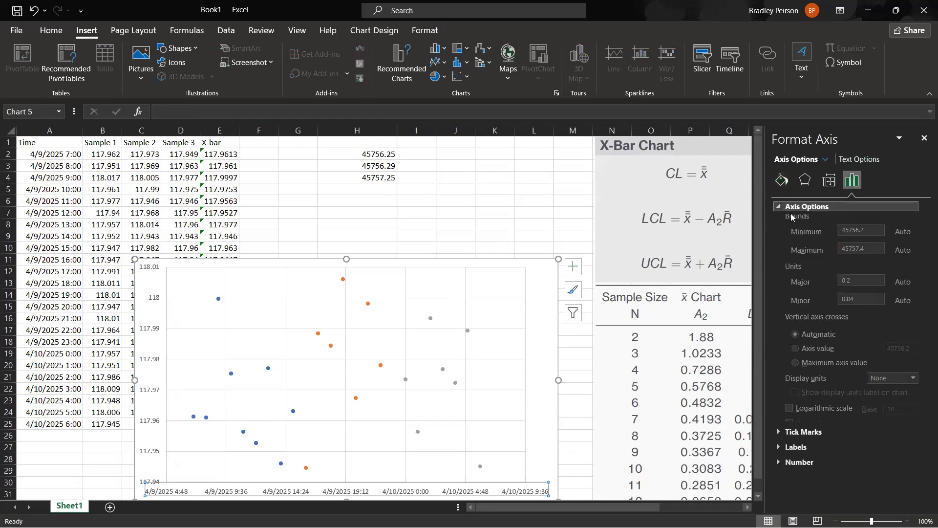
pyautogui.click(867, 233)
pyautogui.moveTo(868, 234); pyautogui.dragTo(827, 231)
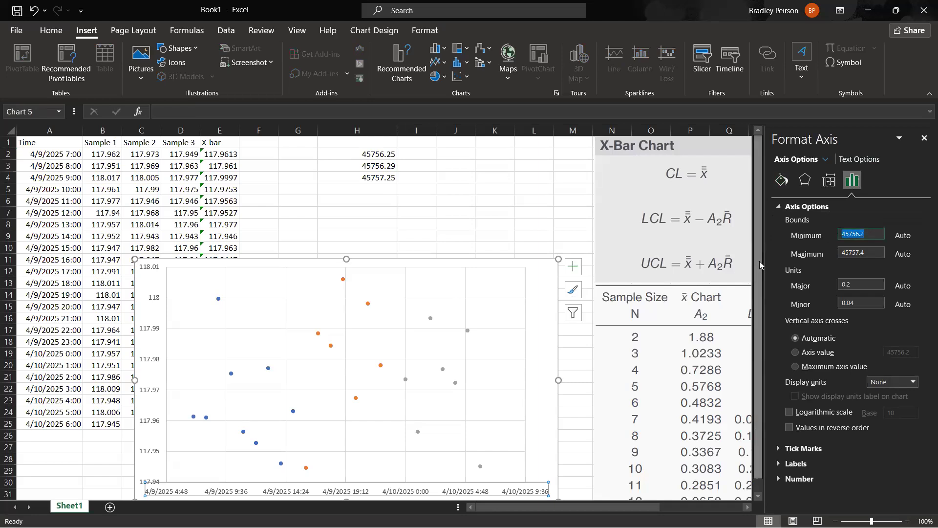
pyautogui.write('45756.25')
# Set the maximum bound of the horizontal time axis to 45757.25, the serial value in H4.
pyautogui.moveTo(872, 253); pyautogui.dragTo(835, 254)
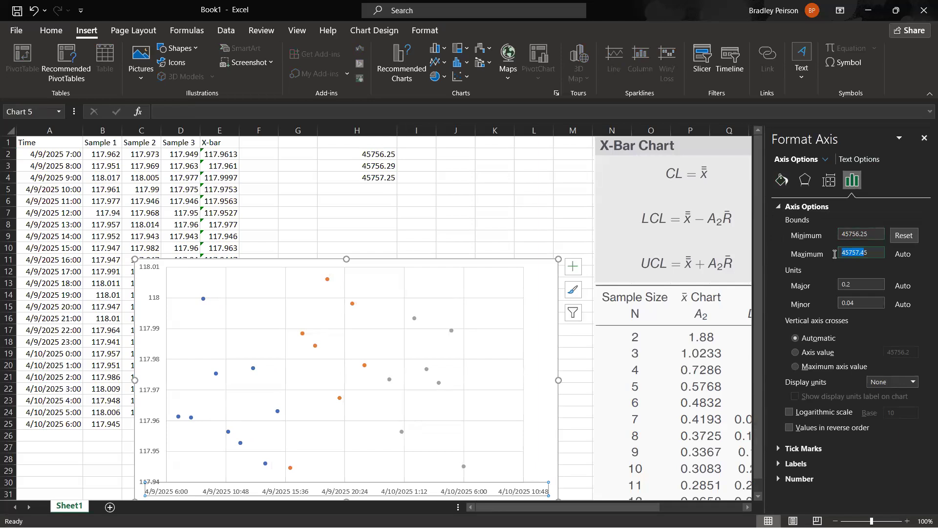
pyautogui.doubleClick(848, 253)
pyautogui.write('45757.25')
pyautogui.press('Return')
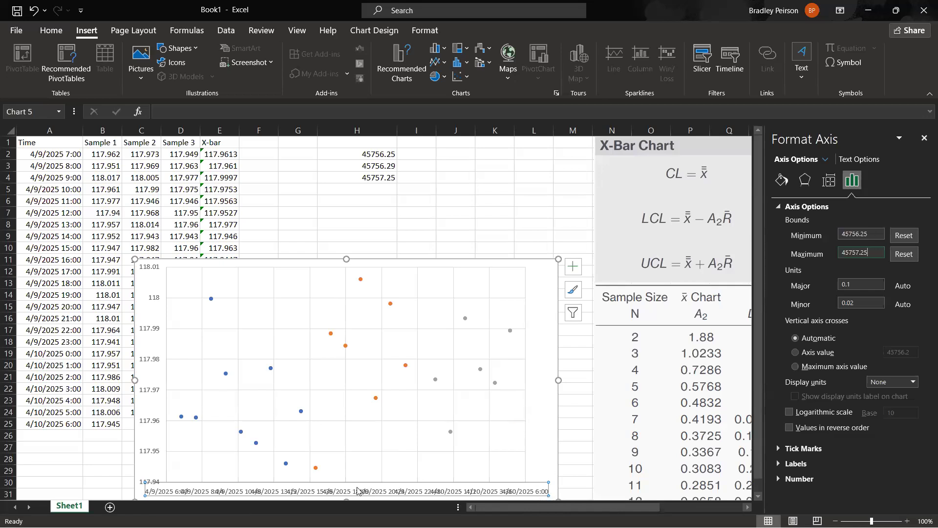
# Set the custom text angle of the horizontal axis labels to -45 degrees so the date-time labels stop overlapping.
pyautogui.scroll(-2, 573, 373)
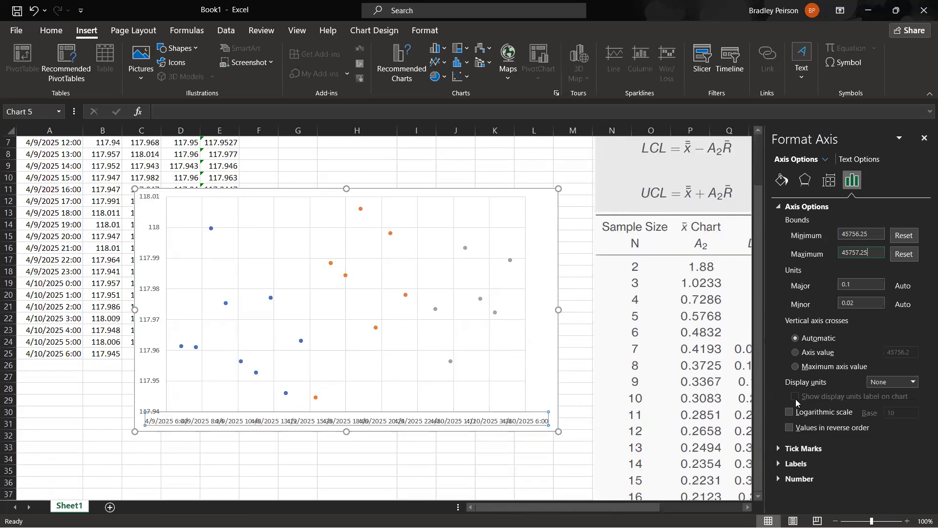
pyautogui.click(858, 158)
pyautogui.click(784, 159)
pyautogui.click(802, 465)
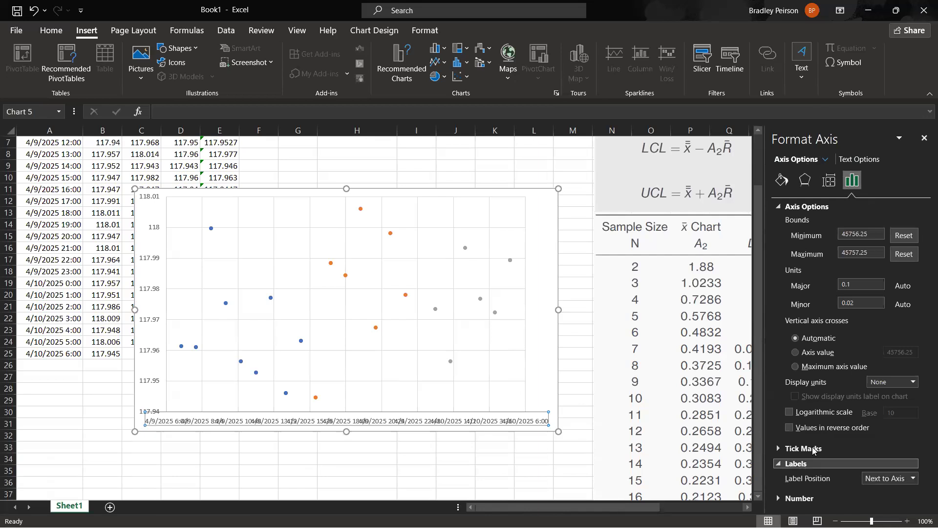
pyautogui.click(780, 181)
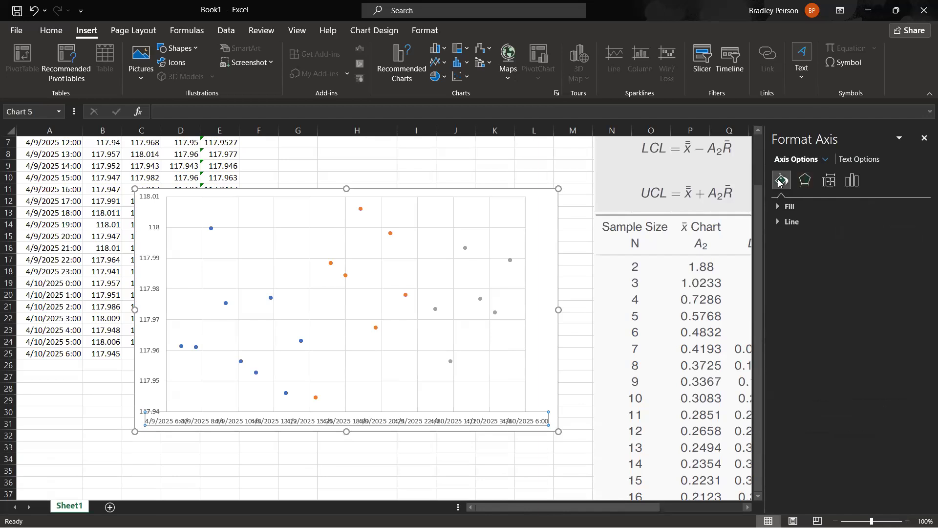
pyautogui.click(830, 190)
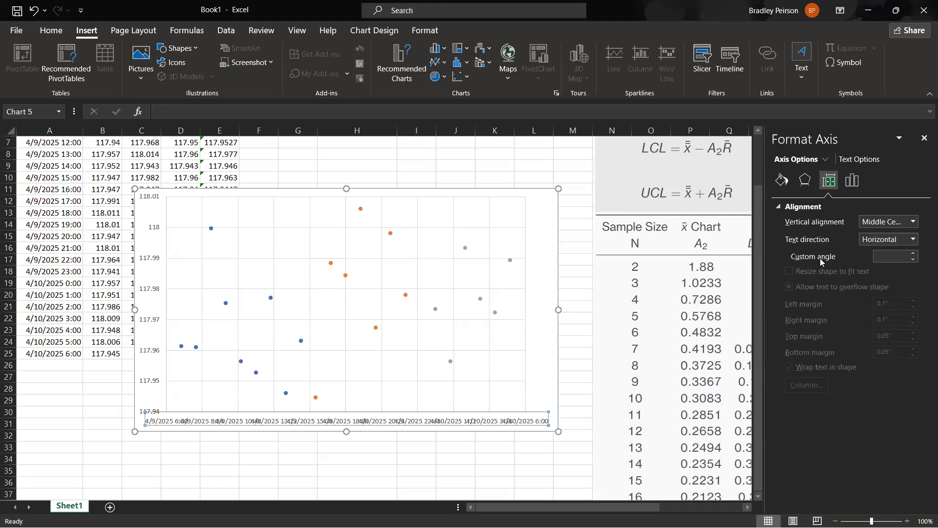
pyautogui.click(891, 257)
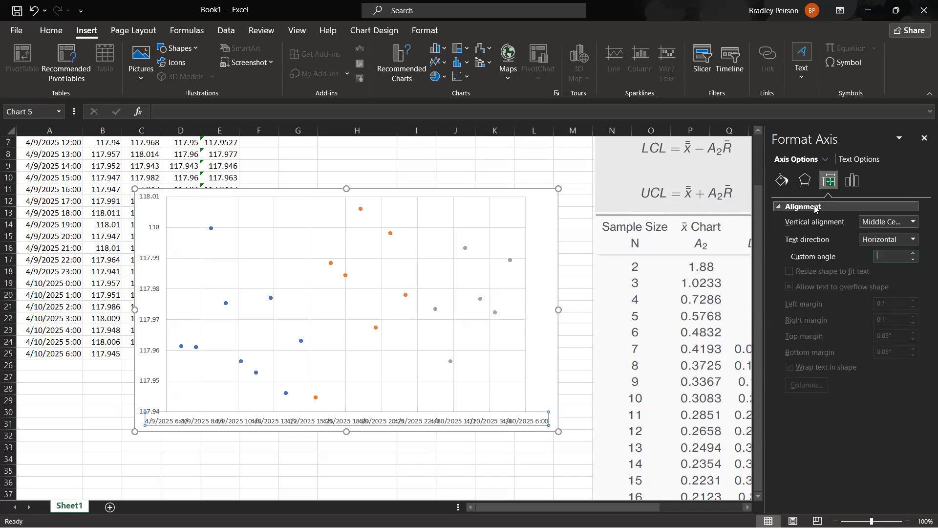
pyautogui.write('45')
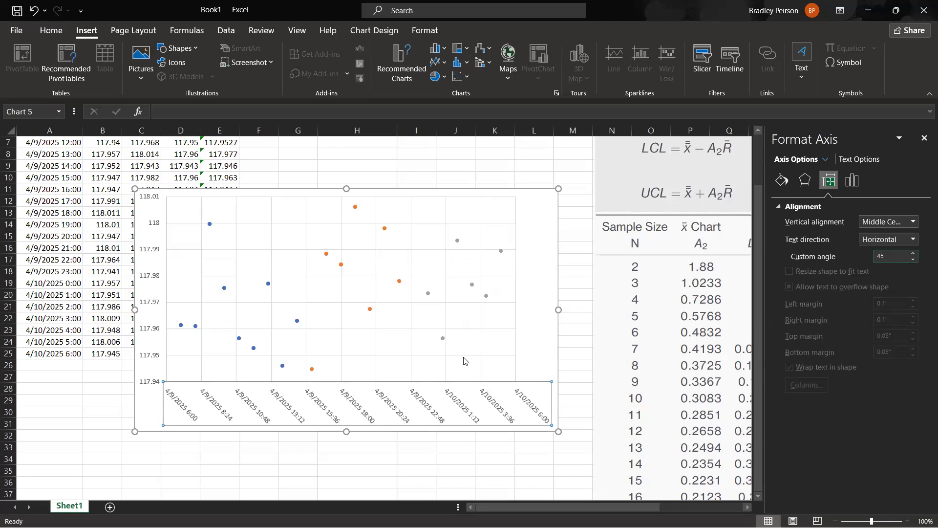
pyautogui.click(883, 260)
pyautogui.write('-45')
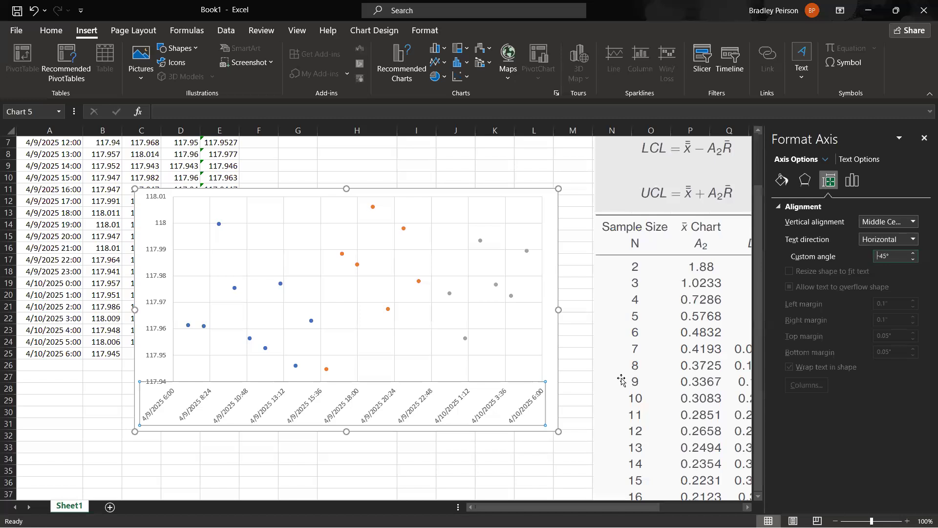
pyautogui.click(361, 447)
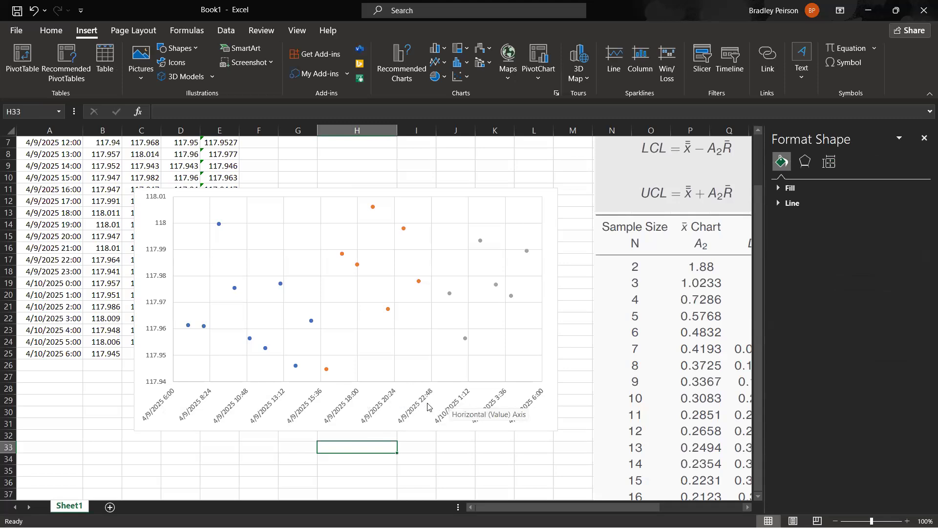
# Calculate the one-hour serial difference in I3 with the formula =H3-H2.
pyautogui.scroll(2, 422, 360)
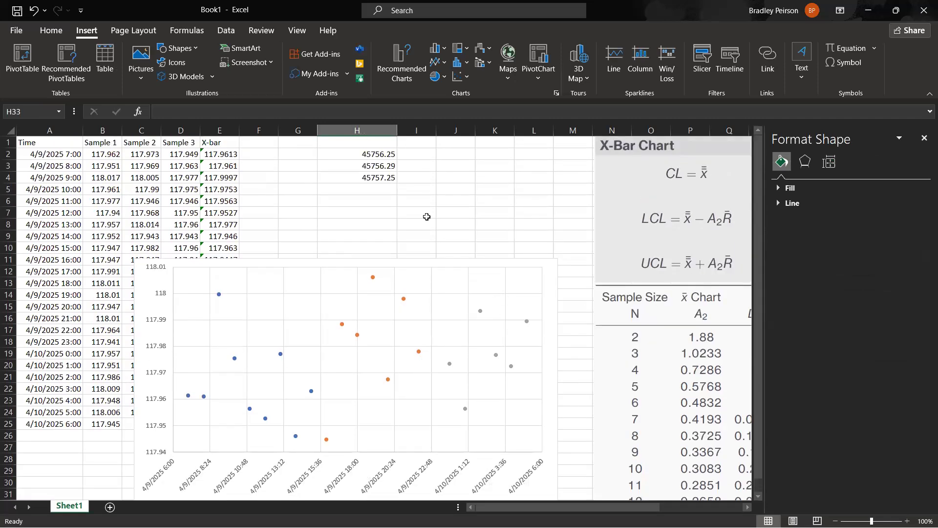
pyautogui.click(385, 167)
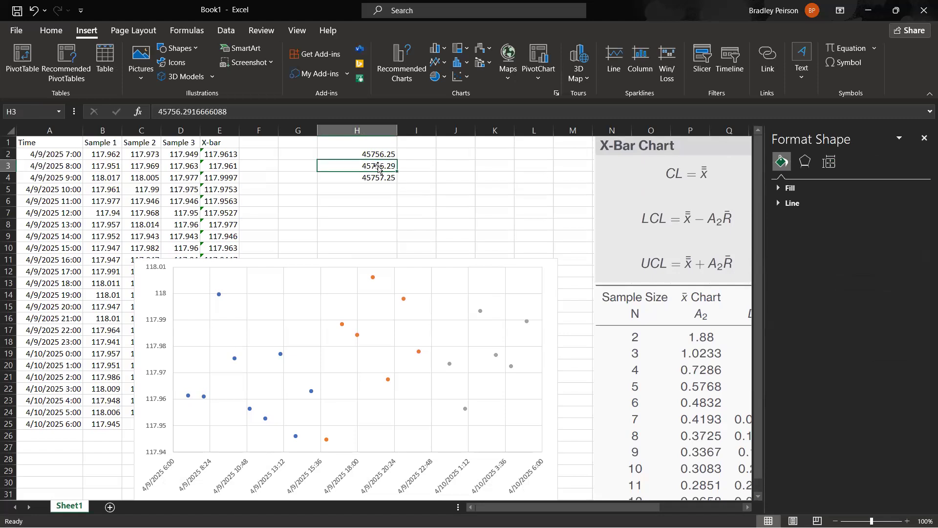
pyautogui.click(386, 160)
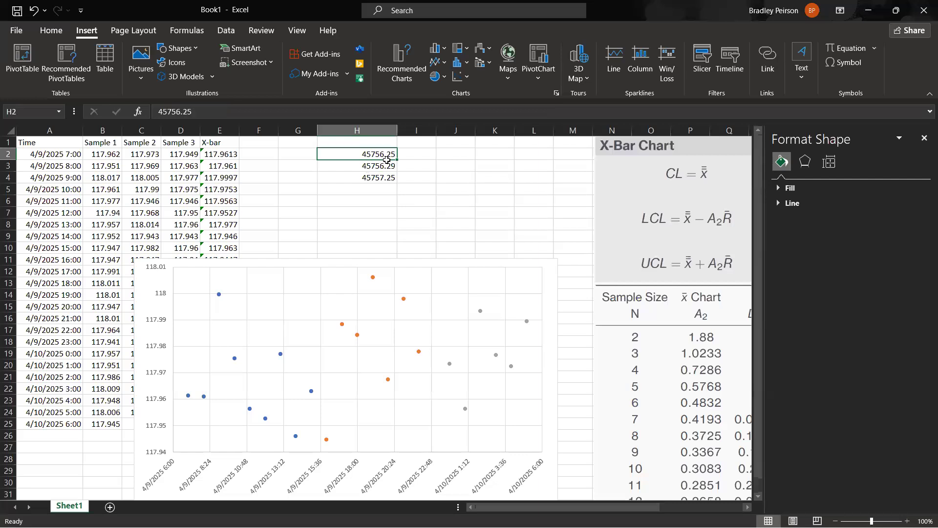
pyautogui.click(419, 167)
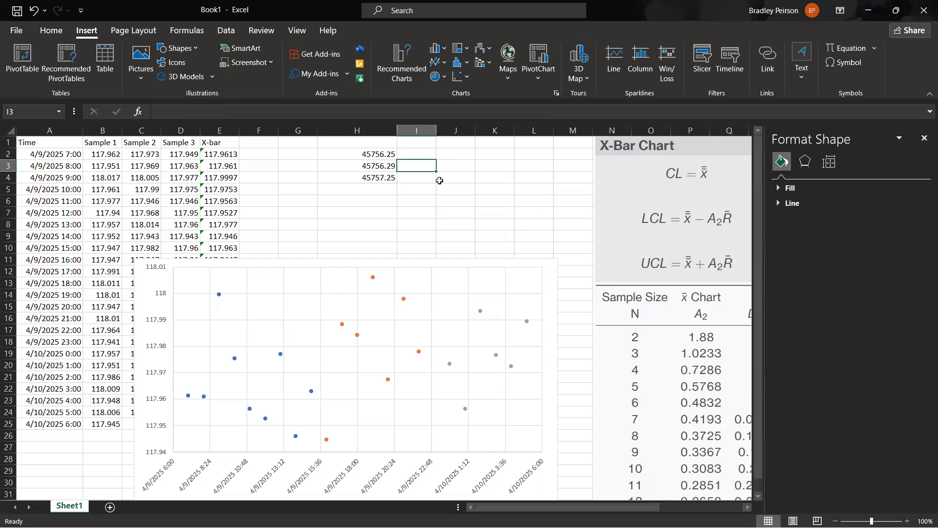
pyautogui.write('=')
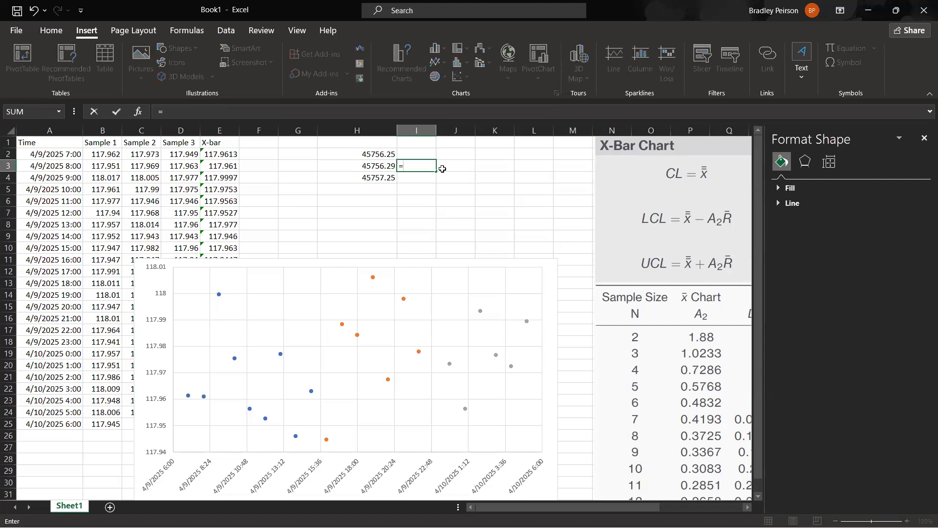
pyautogui.click(375, 167)
pyautogui.write('-')
pyautogui.click(377, 153)
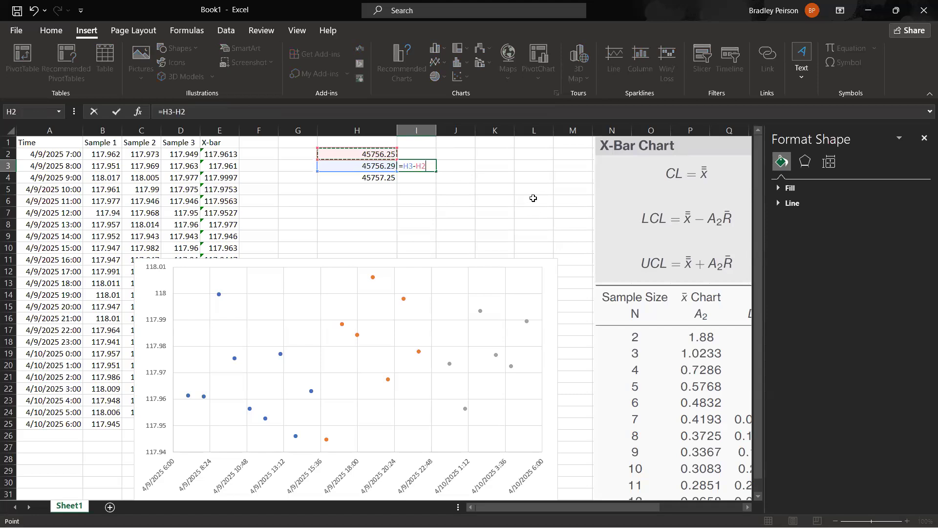
pyautogui.press('Return')
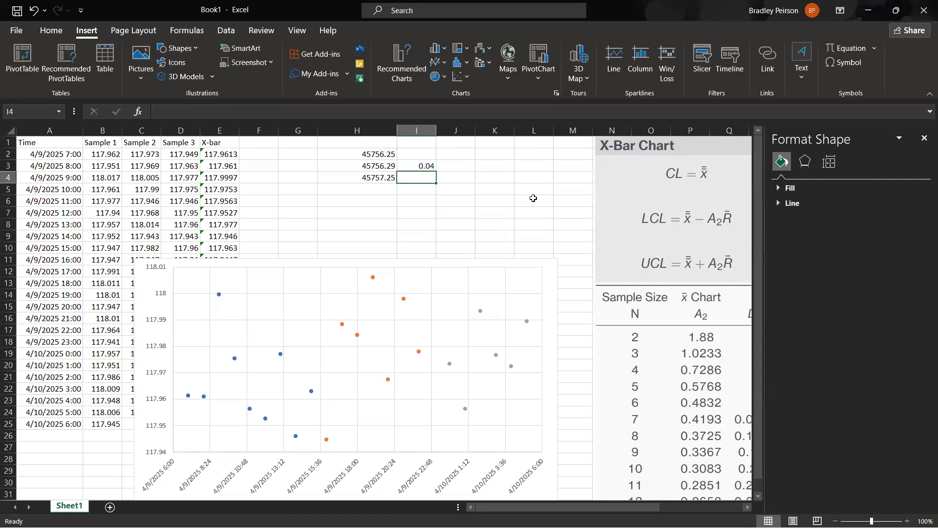
# Format the serial difference in I3 as Number with 16 decimal places.
pyautogui.rightClick(427, 165)
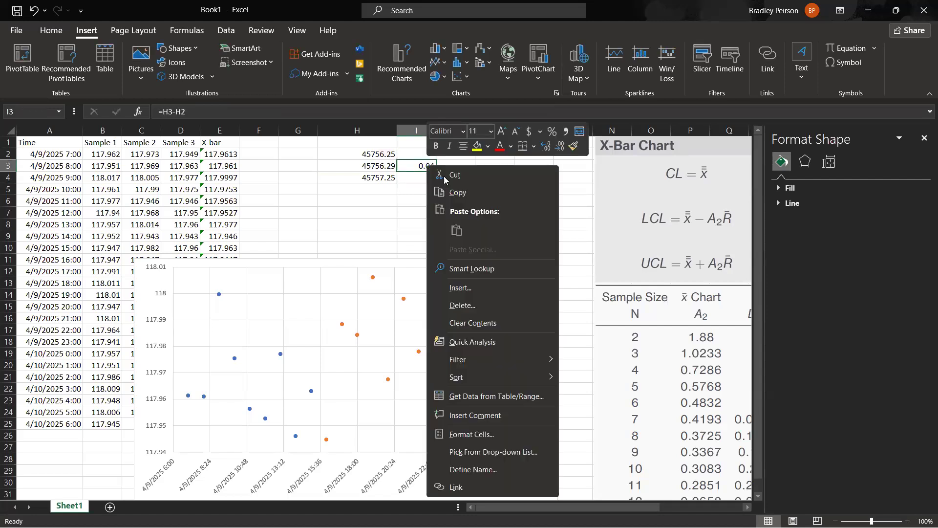
pyautogui.click(472, 434)
pyautogui.click(499, 300)
pyautogui.click(499, 300)
pyautogui.click(500, 300)
pyautogui.click(499, 300)
pyautogui.click(500, 300)
pyautogui.click(500, 300)
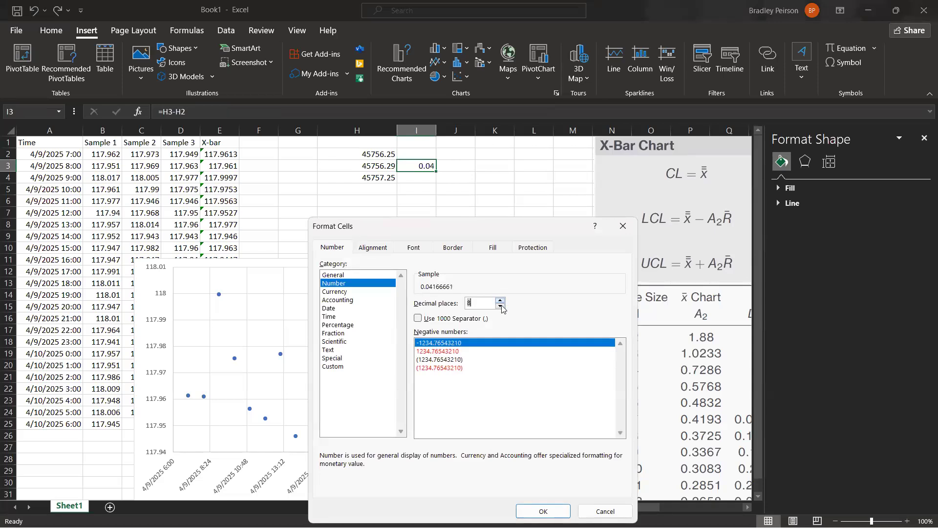
pyautogui.click(501, 300)
pyautogui.click(501, 301)
pyautogui.click(500, 300)
pyautogui.click(500, 300)
pyautogui.click(500, 300)
pyautogui.click(500, 300)
pyautogui.click(500, 300)
pyautogui.click(500, 300)
pyautogui.click(501, 300)
pyautogui.click(501, 300)
pyautogui.click(500, 300)
pyautogui.click(500, 300)
pyautogui.click(501, 300)
pyautogui.click(500, 300)
pyautogui.click(501, 300)
pyautogui.click(500, 300)
pyautogui.click(500, 300)
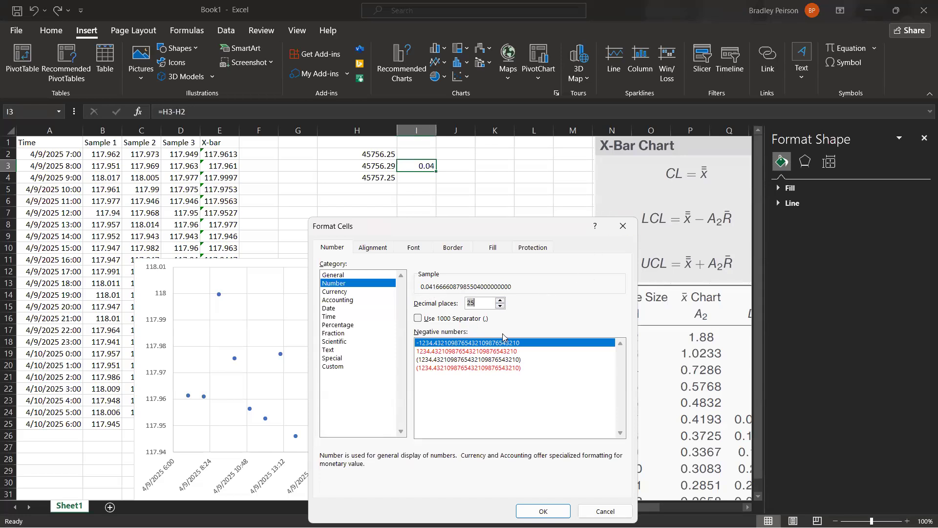
pyautogui.click(500, 307)
pyautogui.click(500, 307)
pyautogui.click(500, 306)
pyautogui.click(500, 307)
pyautogui.click(500, 307)
pyautogui.click(500, 306)
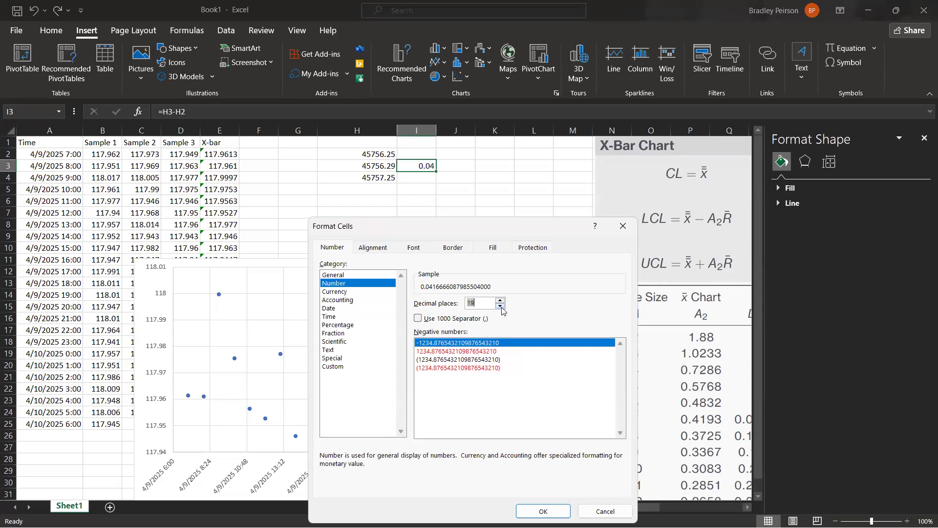
pyautogui.click(500, 306)
pyautogui.click(500, 306)
pyautogui.click(500, 306)
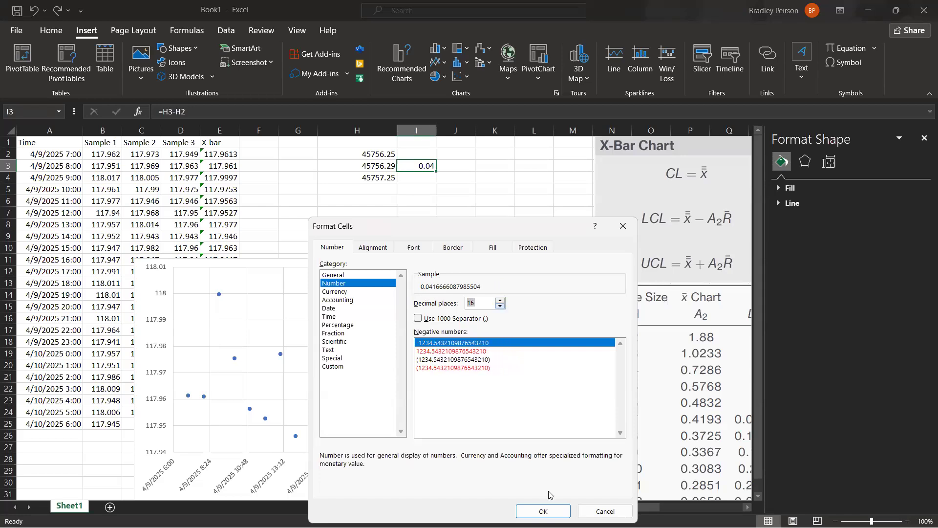
pyautogui.click(542, 511)
pyautogui.click(455, 189)
pyautogui.click(454, 171)
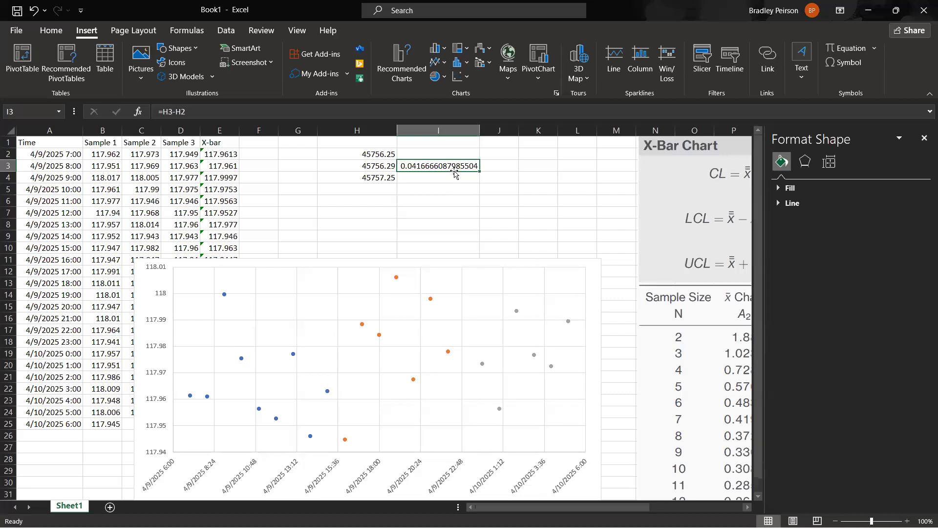
# Enter =1/24 in I4 and compare it with the serial difference in I3.
pyautogui.click(446, 179)
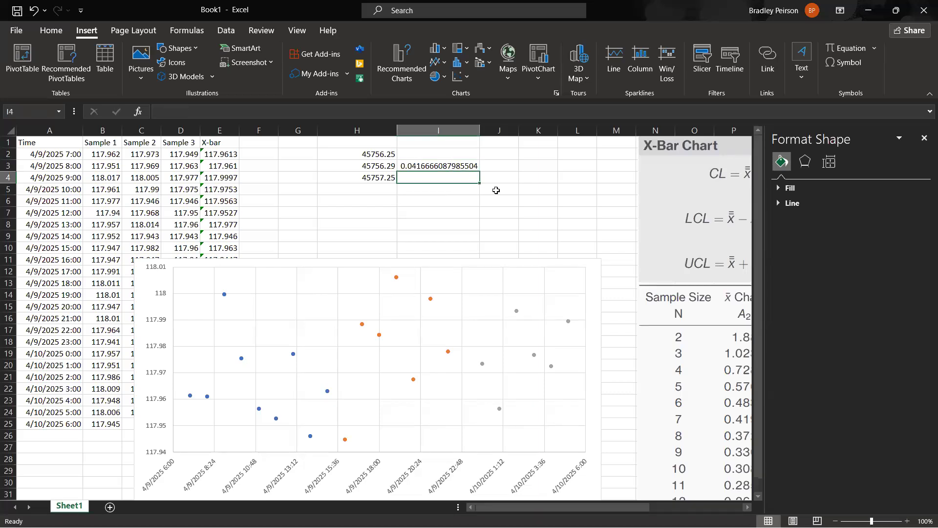
pyautogui.write('=')
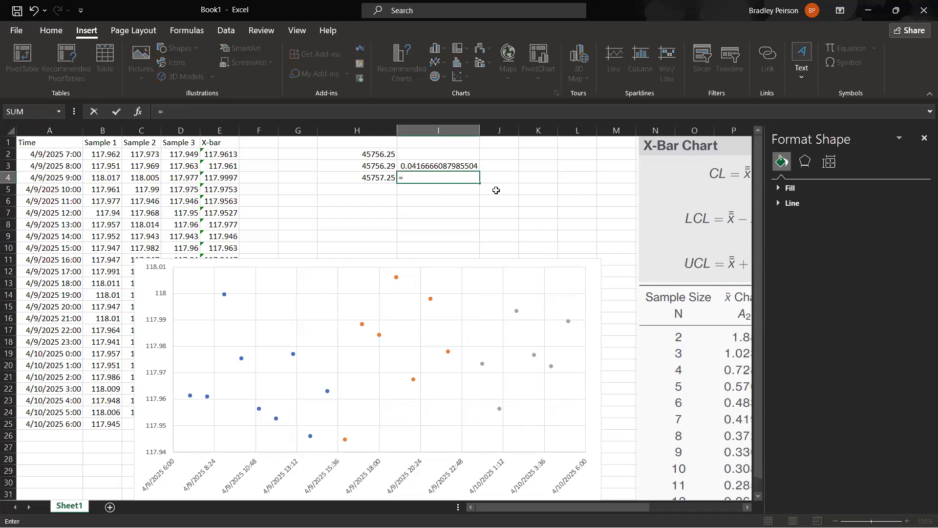
pyautogui.write('1/24')
pyautogui.press('Return')
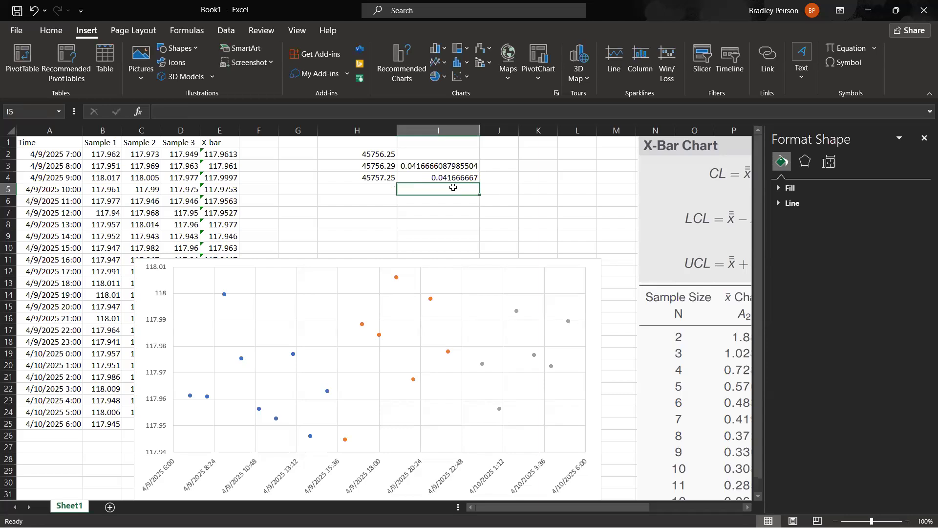
pyautogui.click(435, 166)
pyautogui.click(441, 179)
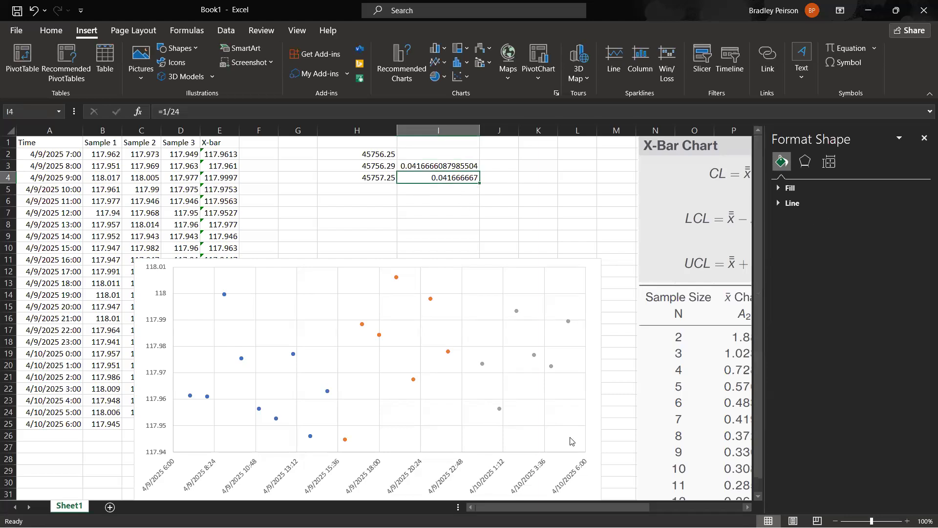
# Set the major unit of the scatter chart's horizontal time axis to 0.041666667 for hourly intervals.
pyautogui.click(574, 476)
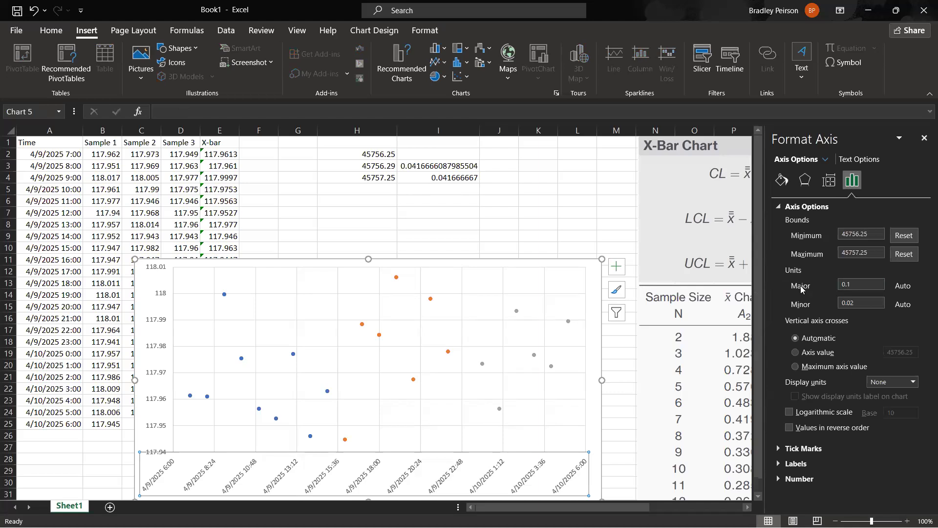
pyautogui.doubleClick(847, 284)
pyautogui.write('0.041666667')
pyautogui.press('Return')
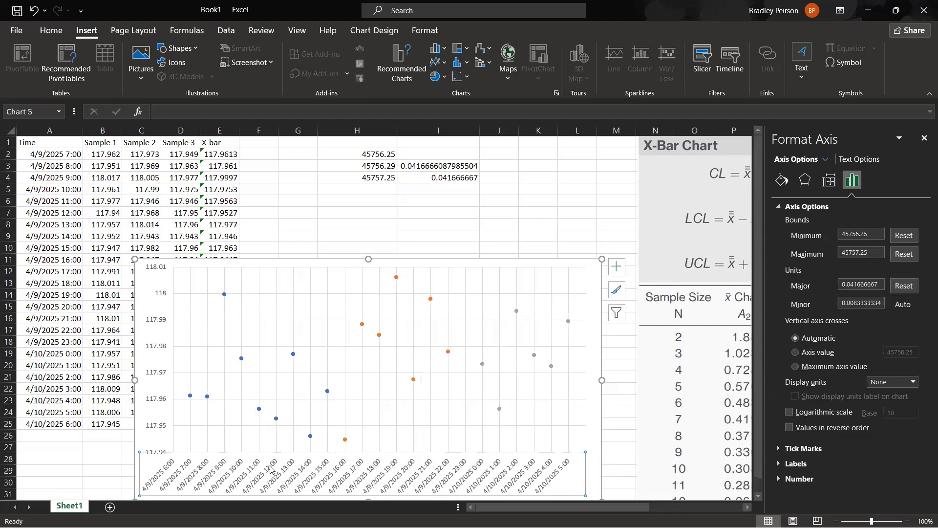
pyautogui.click(614, 409)
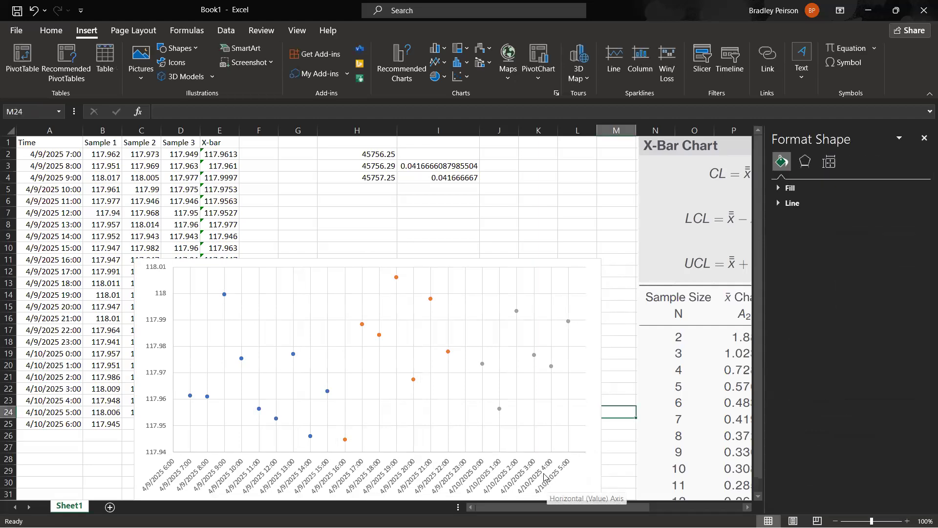
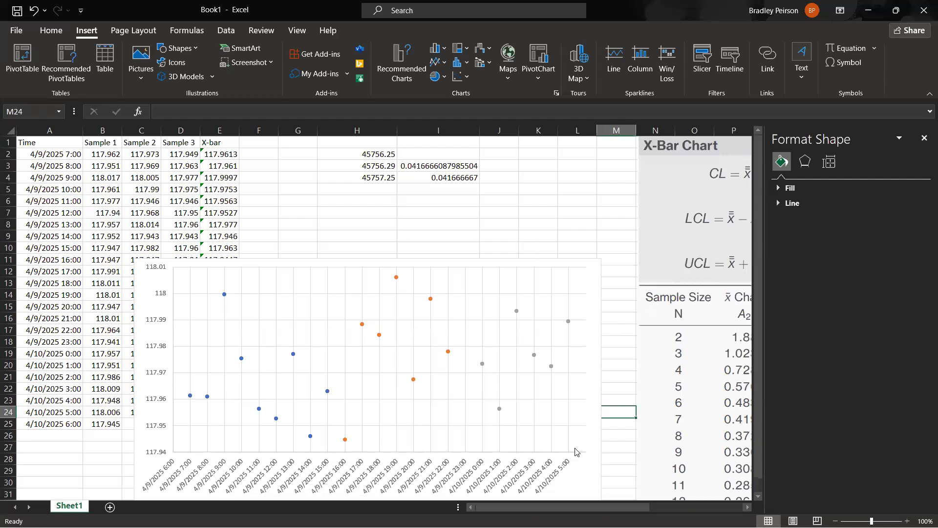
# Set the major unit of the chart's horizontal axis to 0.0416666087985504, matching the serial difference in I3.
pyautogui.doubleClick(557, 477)
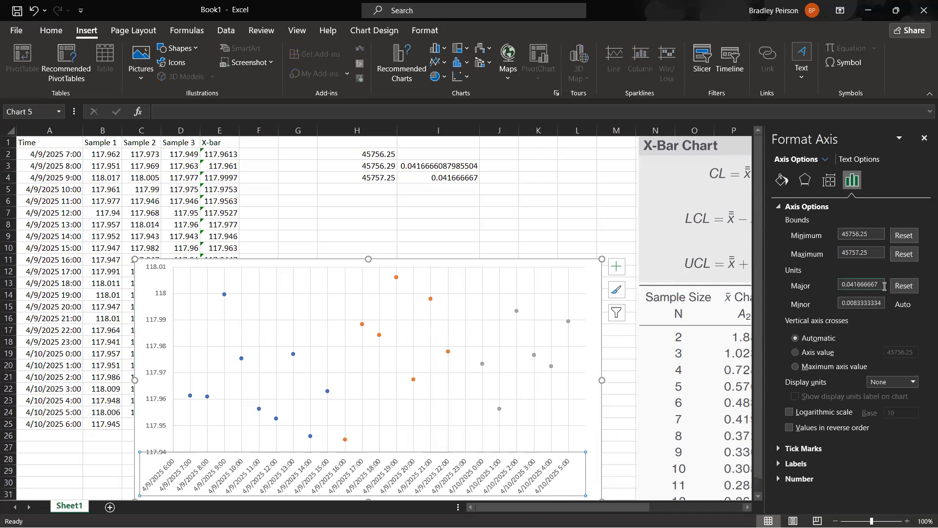
pyautogui.click(859, 286)
pyautogui.click(459, 168)
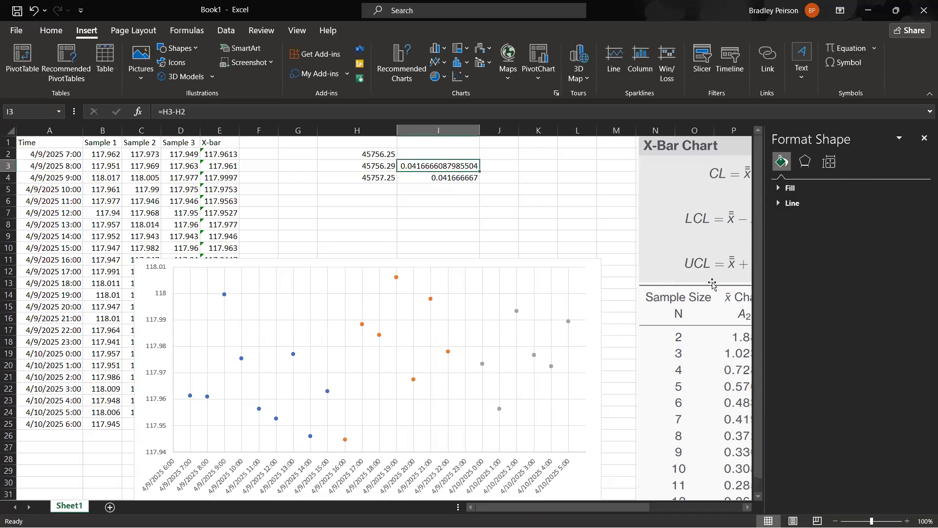
pyautogui.click(560, 473)
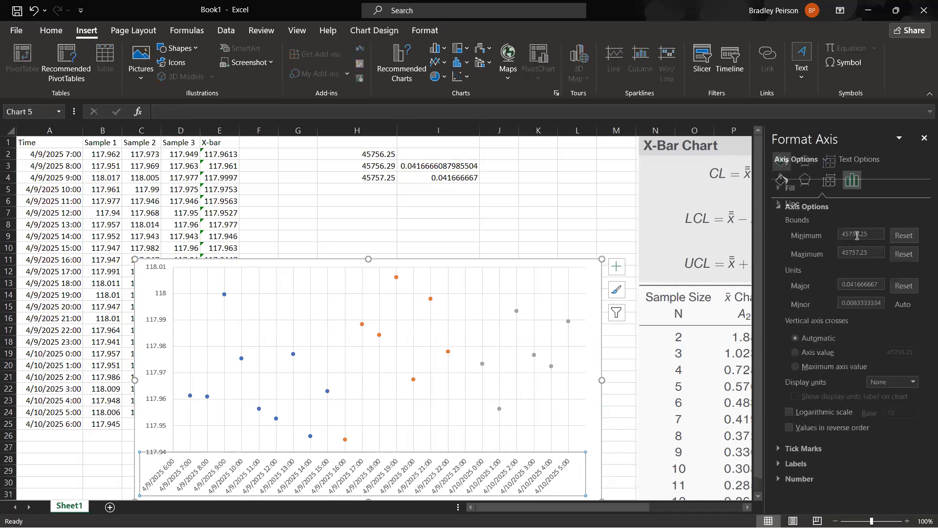
pyautogui.moveTo(879, 285); pyautogui.dragTo(857, 289)
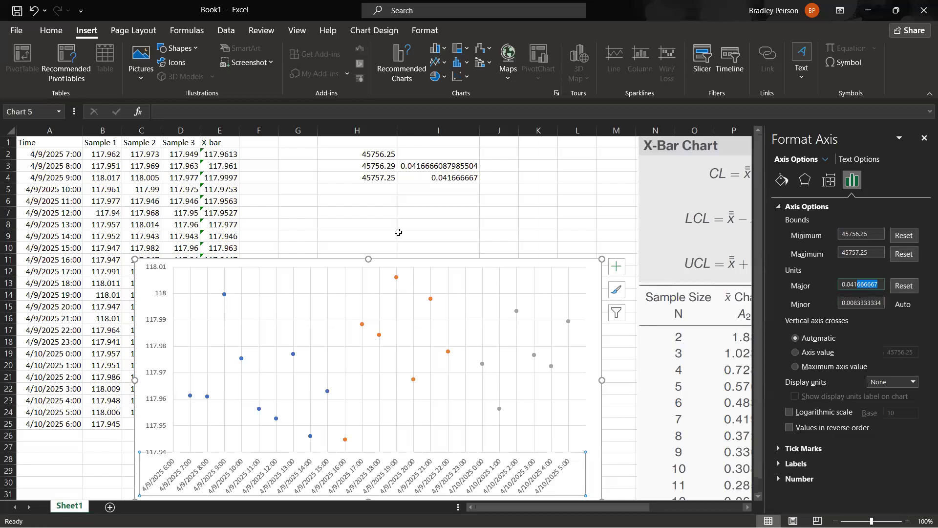
pyautogui.write('6666')
pyautogui.write('08')
pyautogui.write('79')
pyautogui.write('8')
pyautogui.write('5504')
pyautogui.press('Return')
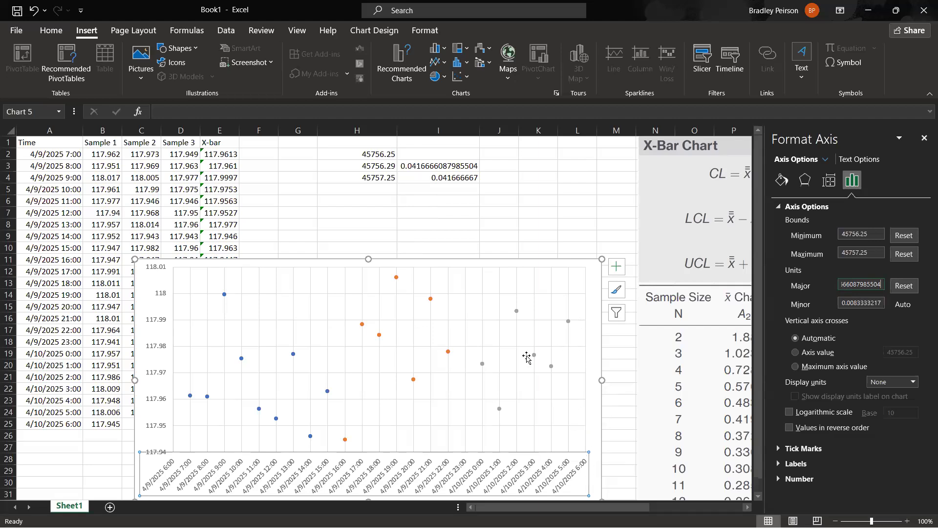
# Clear the scratch serial-number calculations in H2:I4.
pyautogui.click(486, 221)
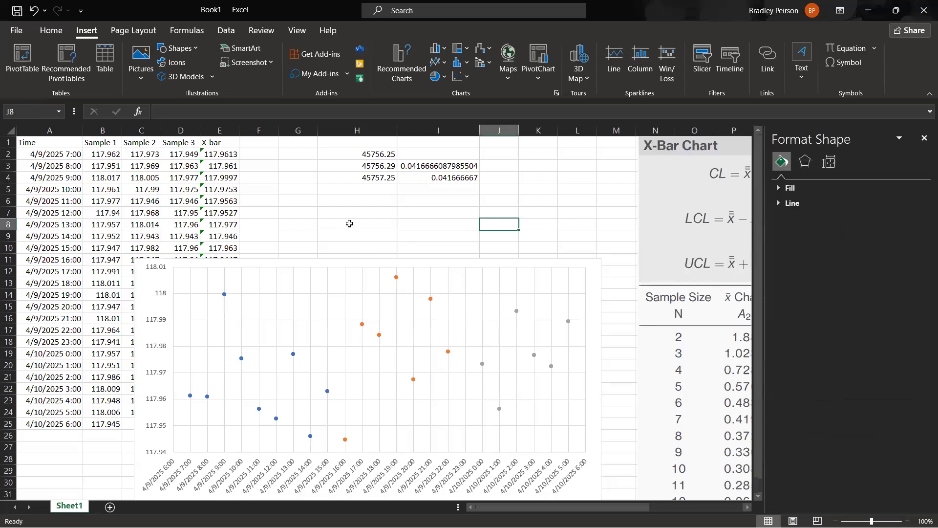
pyautogui.moveTo(343, 155); pyautogui.dragTo(438, 178)
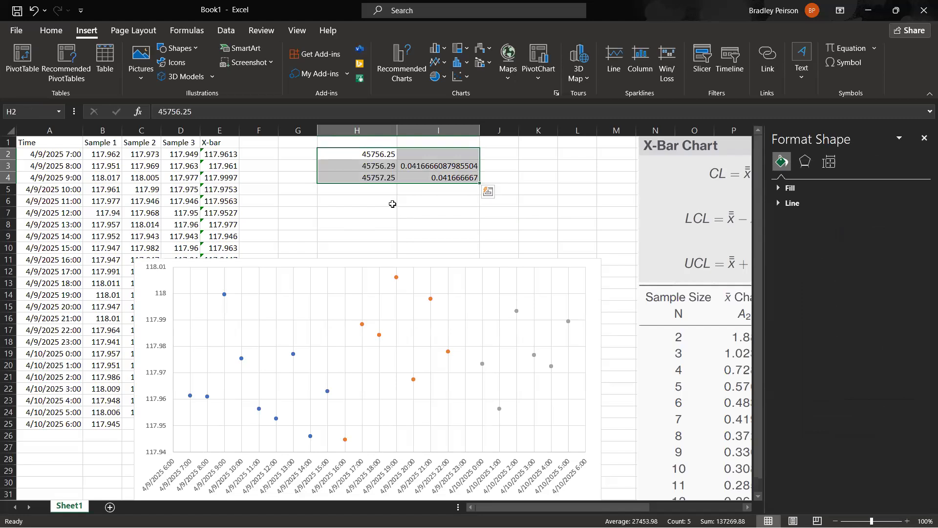
pyautogui.press('Delete')
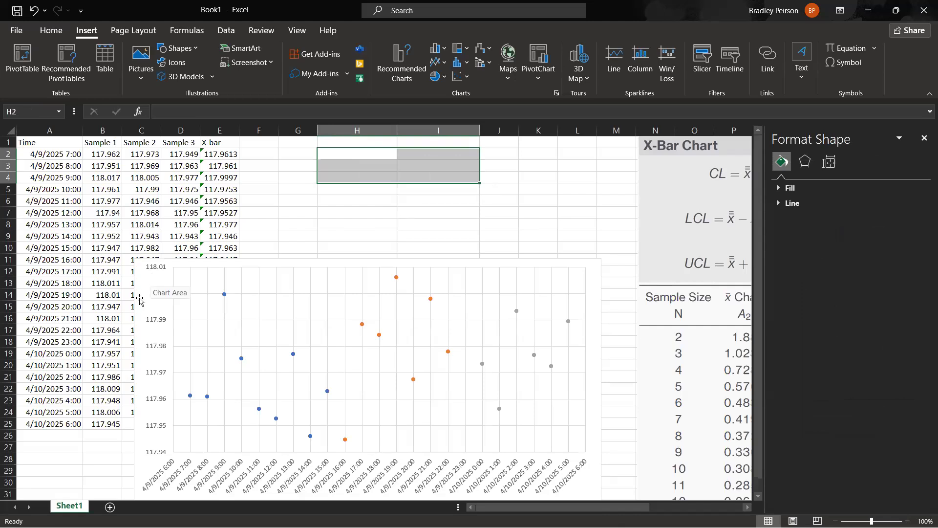
# Move the chart up and to the right on the sheet, and delete columns G through J.
pyautogui.moveTo(138, 306); pyautogui.dragTo(187, 229)
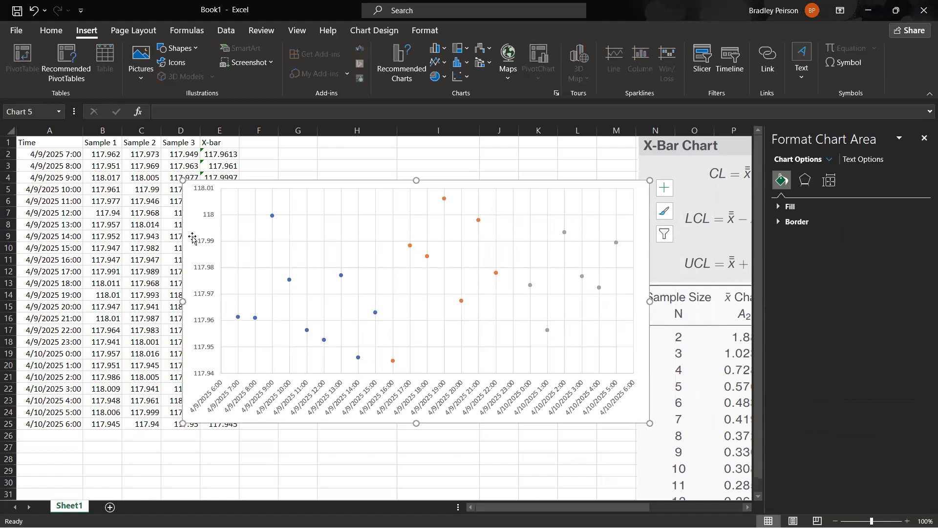
pyautogui.moveTo(308, 128); pyautogui.dragTo(495, 130)
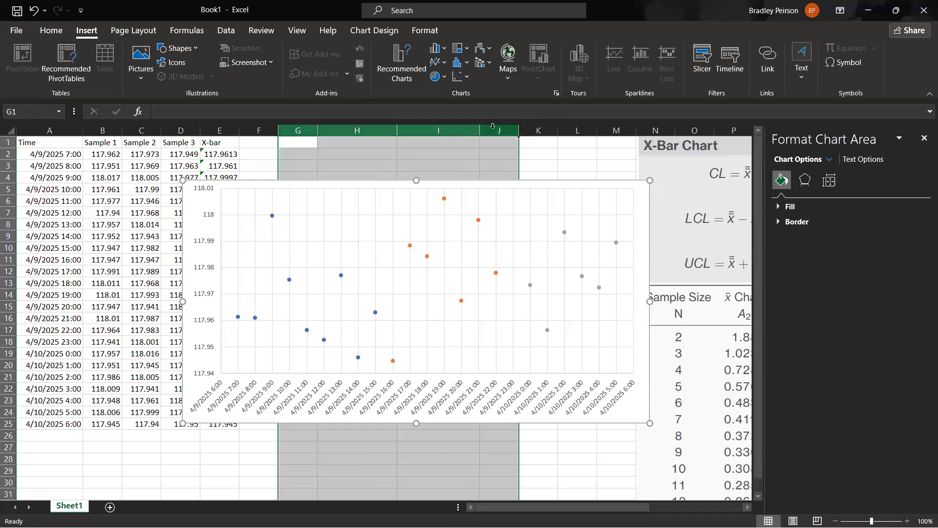
pyautogui.rightClick(494, 130)
pyautogui.click(546, 248)
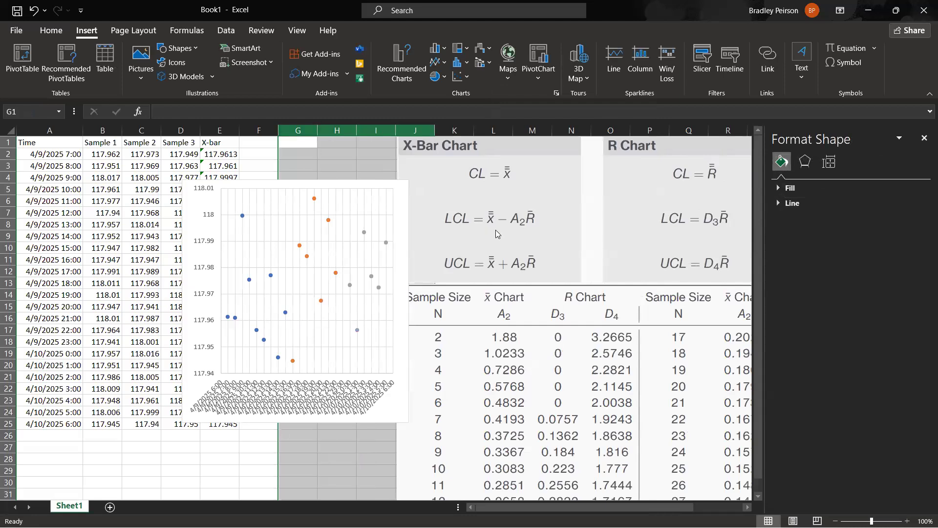
# Widen the chart until its time axis labels are readable, and move it over the sample data starting at column A.
pyautogui.click(391, 410)
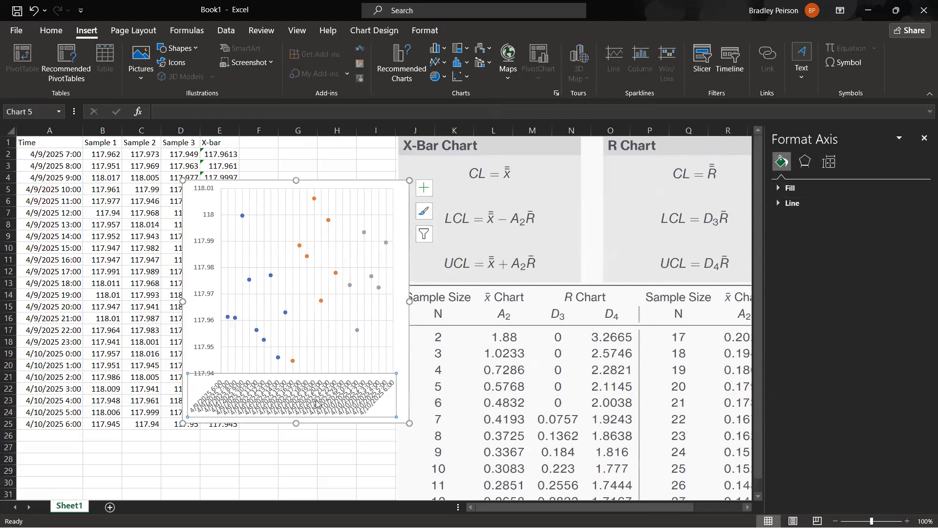
pyautogui.moveTo(410, 301); pyautogui.dragTo(609, 297)
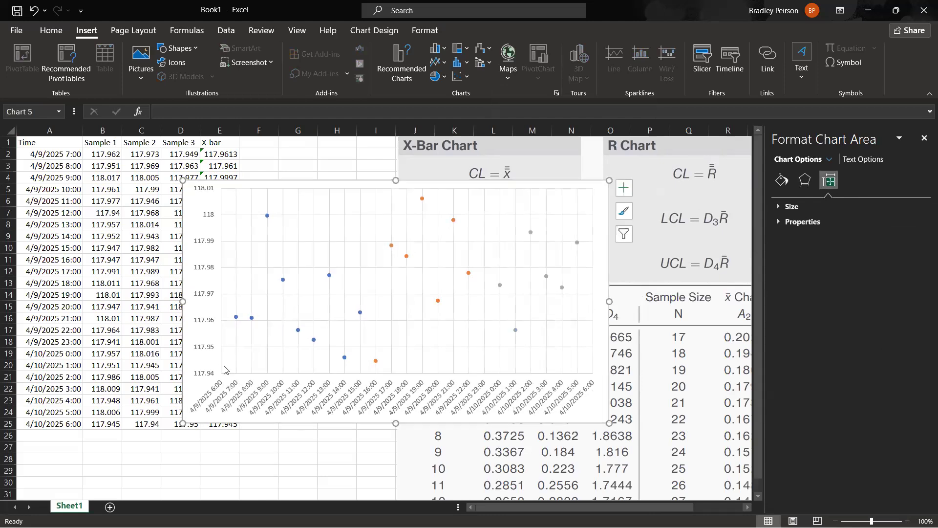
pyautogui.moveTo(193, 362); pyautogui.dragTo(20, 372)
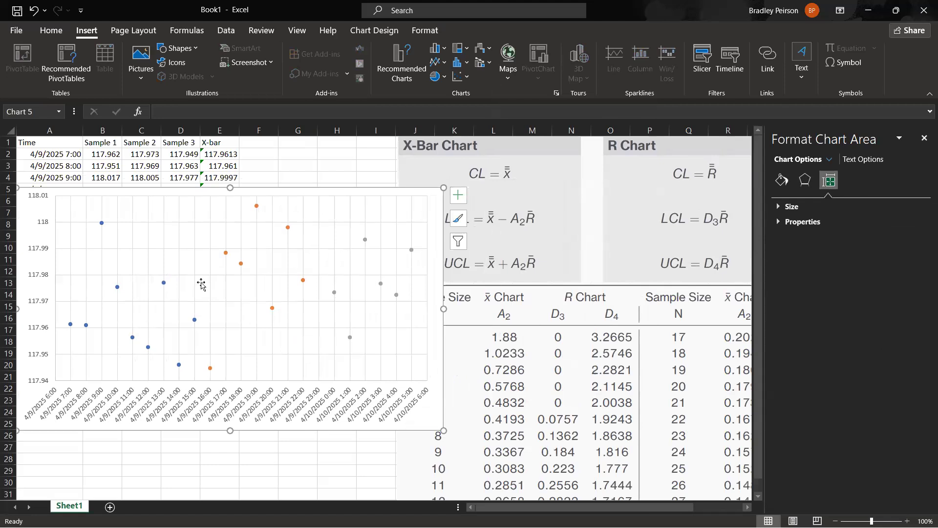
# Move the chart down and to the right so the sample data and X-bar column are uncovered.
pyautogui.click(305, 178)
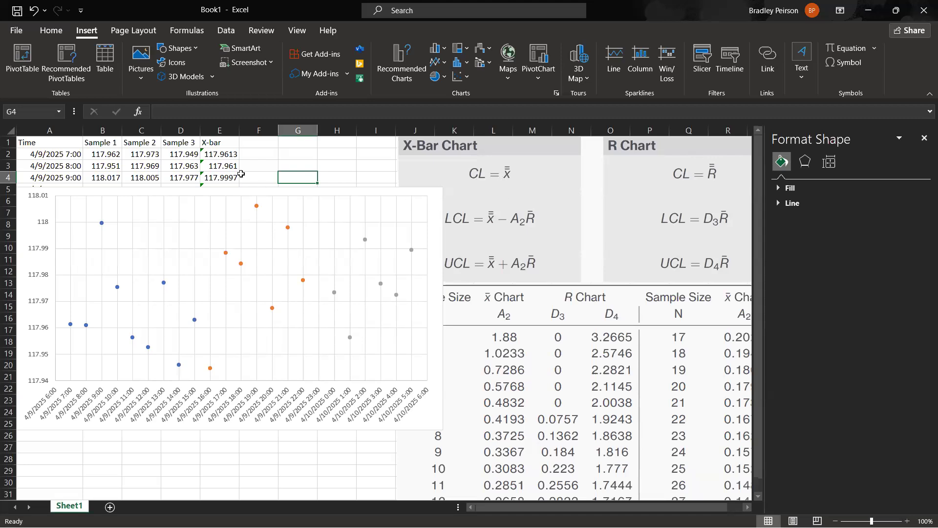
pyautogui.click(229, 155)
pyautogui.click(220, 141)
pyautogui.click(224, 154)
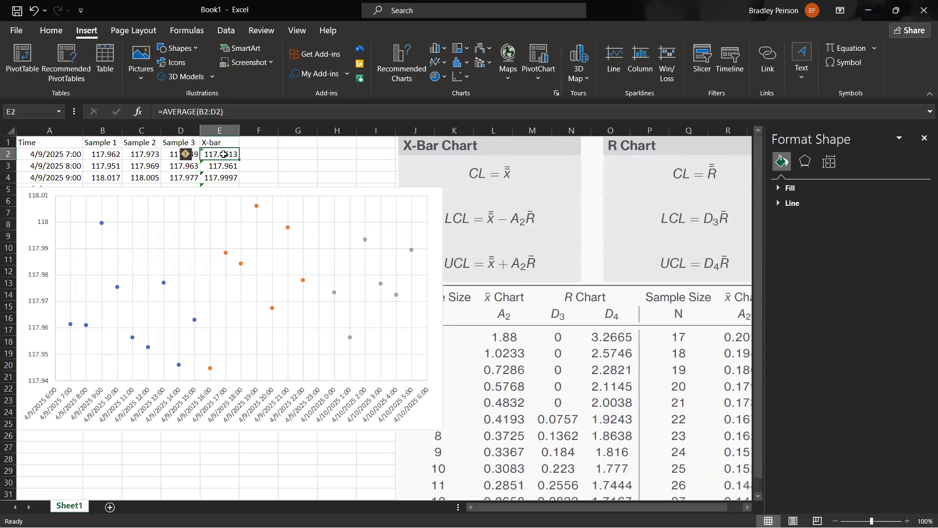
pyautogui.moveTo(222, 155); pyautogui.dragTo(226, 178)
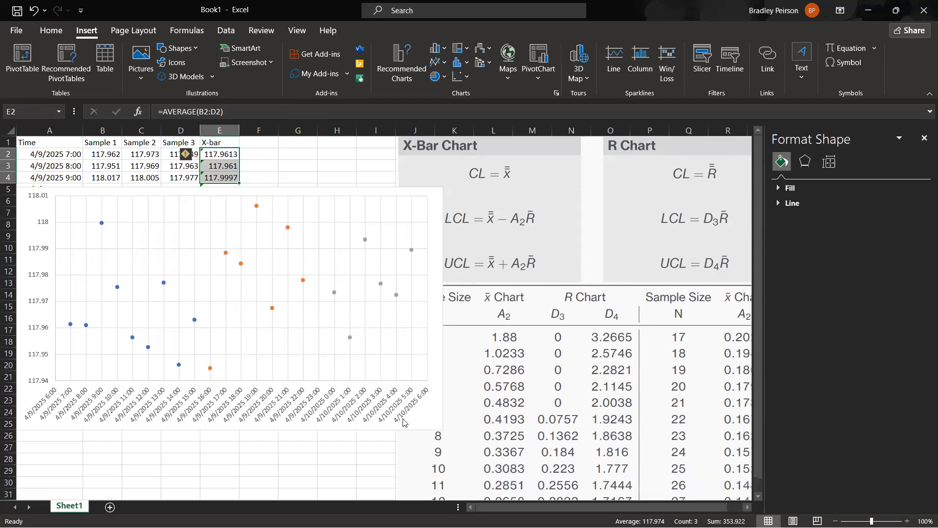
pyautogui.click(426, 416)
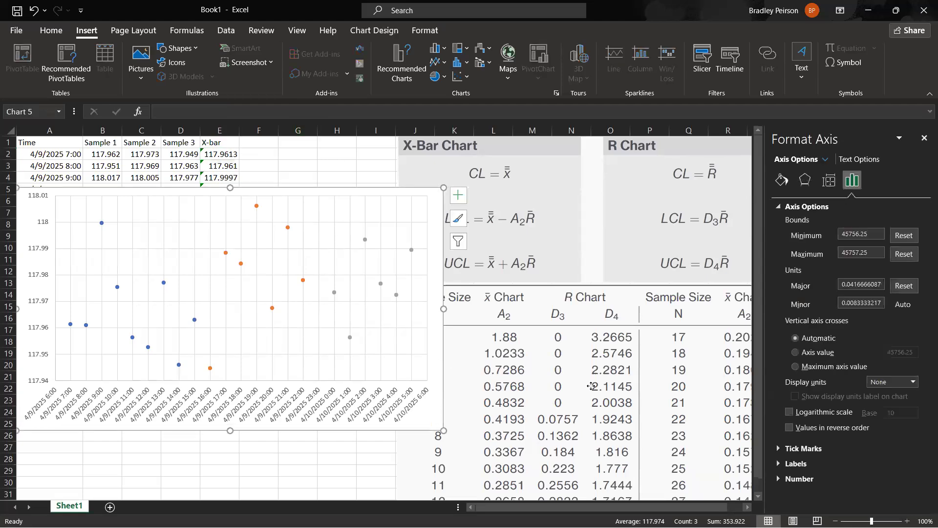
pyautogui.click(432, 405)
pyautogui.moveTo(432, 405); pyautogui.dragTo(712, 469)
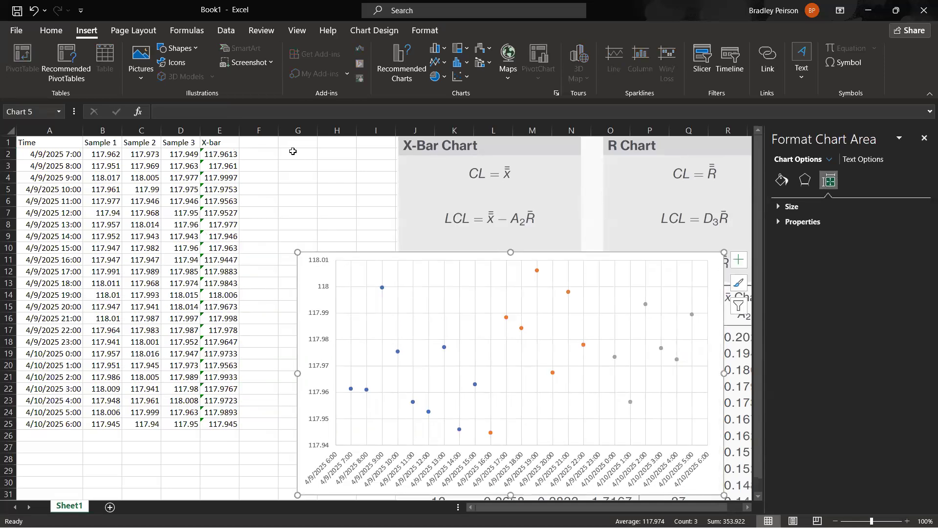
# Label G2 as X-bar and calculate the average of all subgroup means in H2 with =AVERAGE(E2:E25).
pyautogui.click(289, 152)
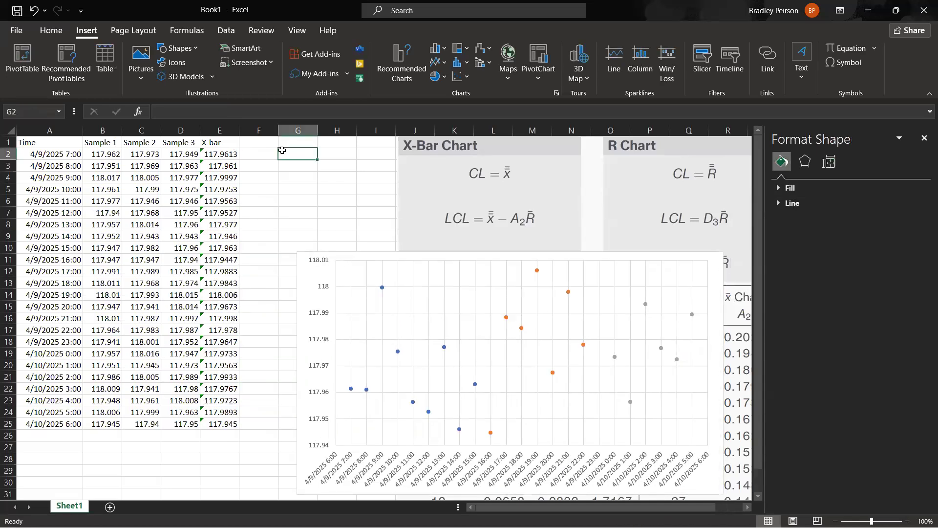
pyautogui.write('X-bar')
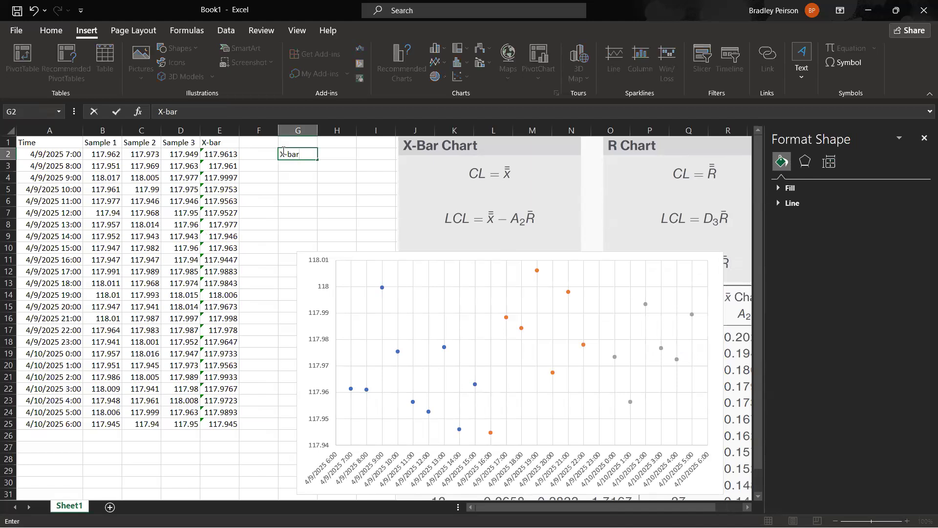
pyautogui.press('Tab')
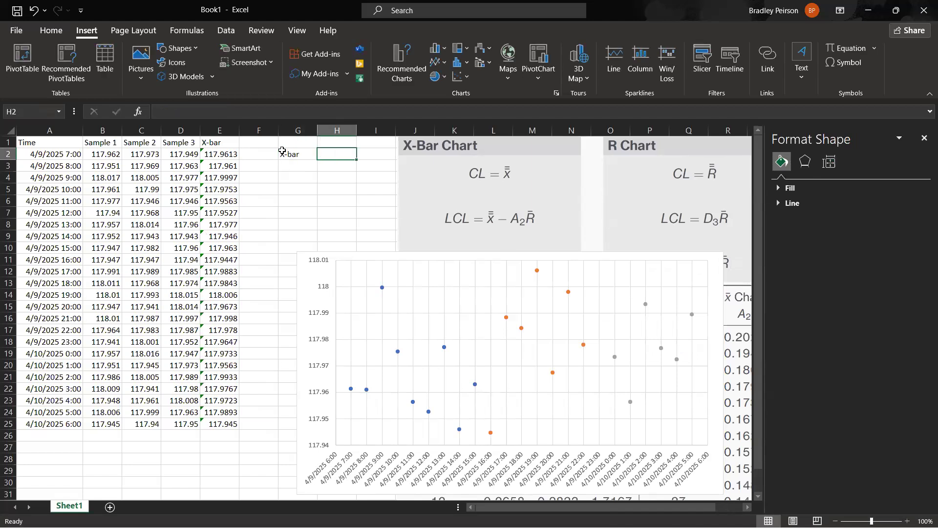
pyautogui.write('=average(')
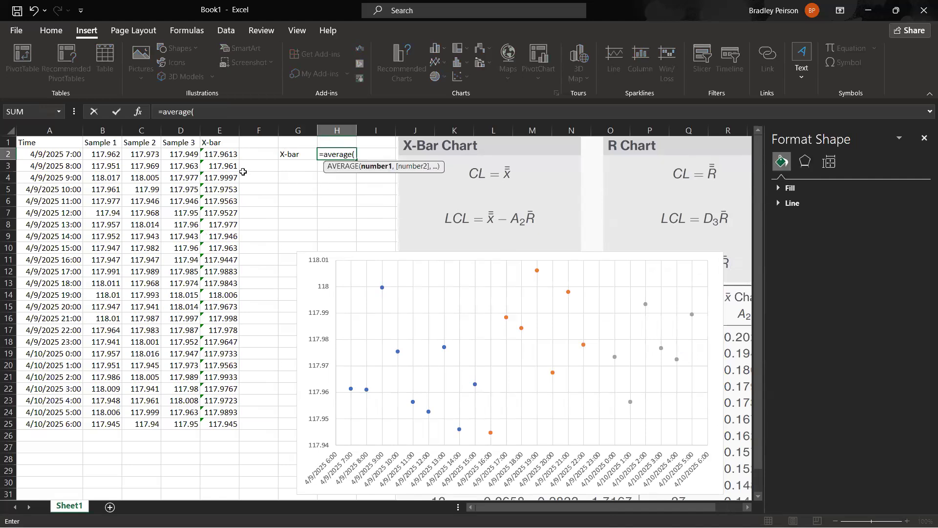
pyautogui.moveTo(220, 154); pyautogui.dragTo(221, 424)
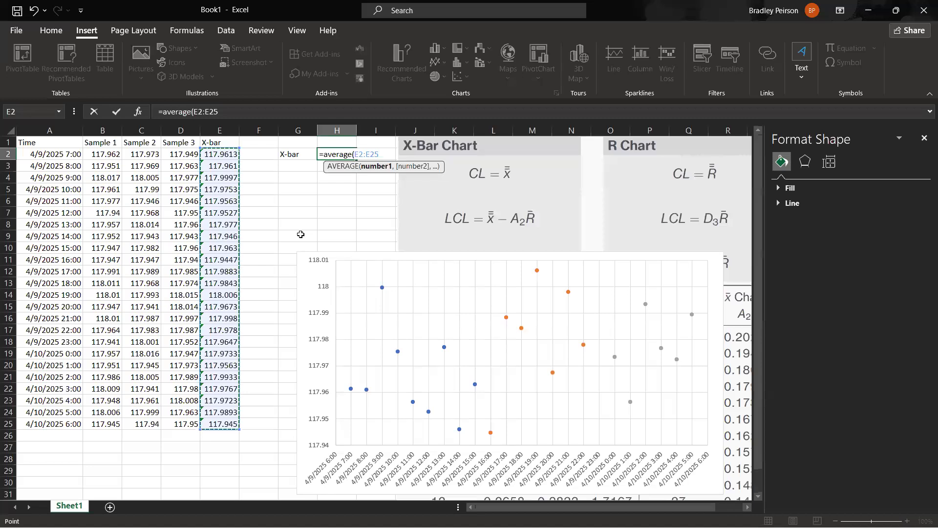
pyautogui.write(')')
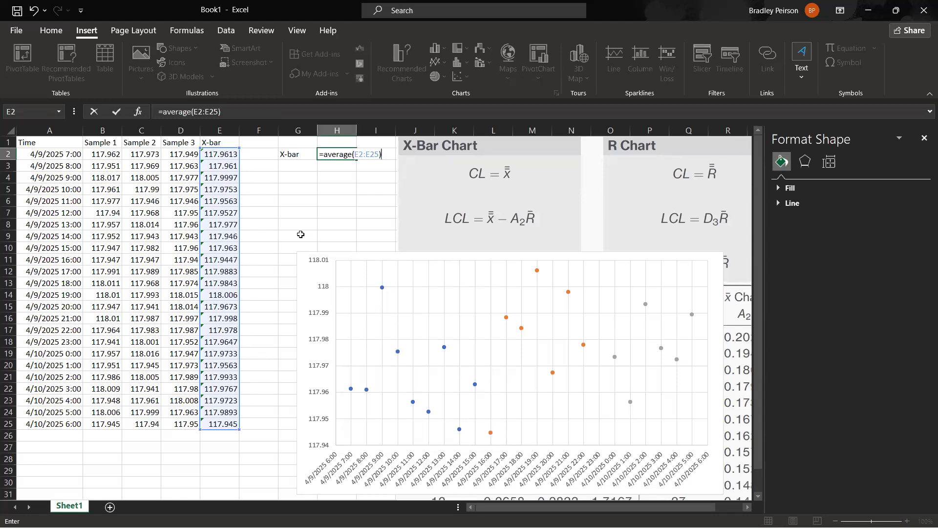
pyautogui.press('Return')
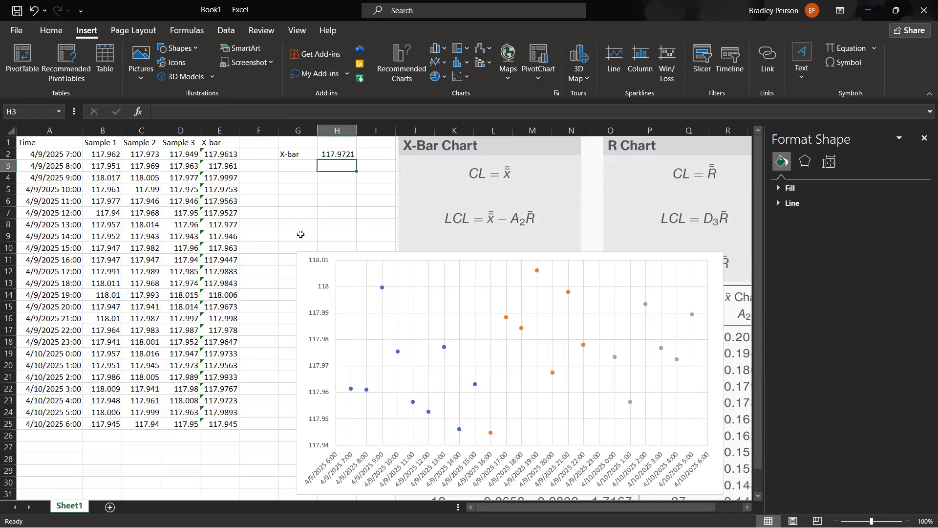
pyautogui.moveTo(220, 154); pyautogui.dragTo(219, 423)
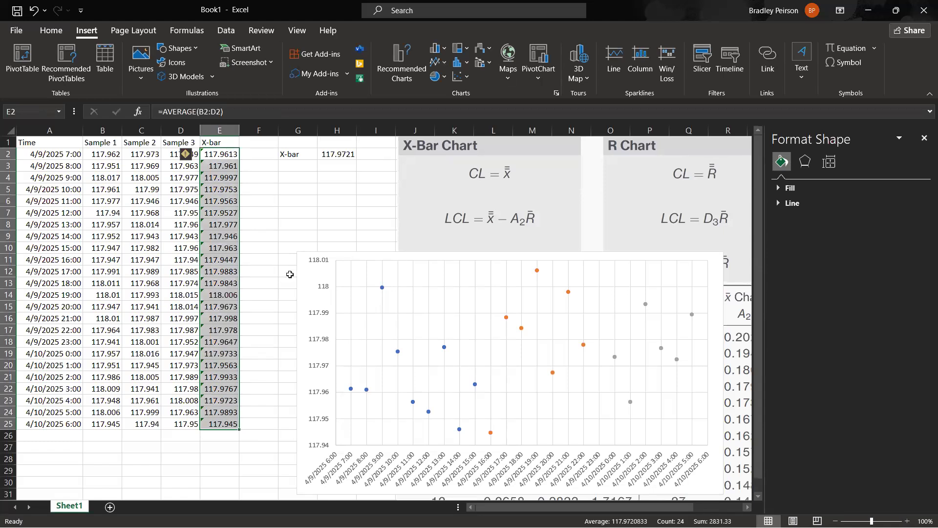
pyautogui.click(330, 201)
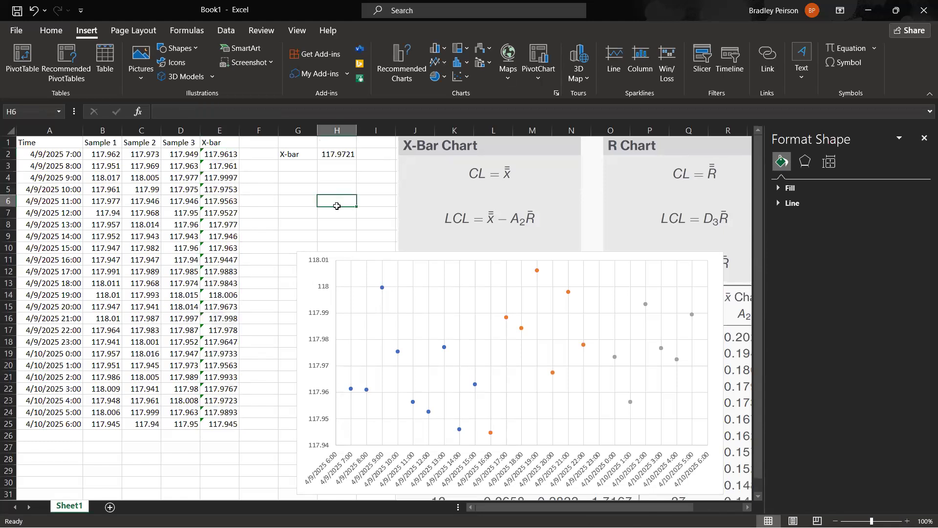
# Add a chart series named CL with the first and last times, A2 and A25, as its X values.
pyautogui.rightClick(307, 277)
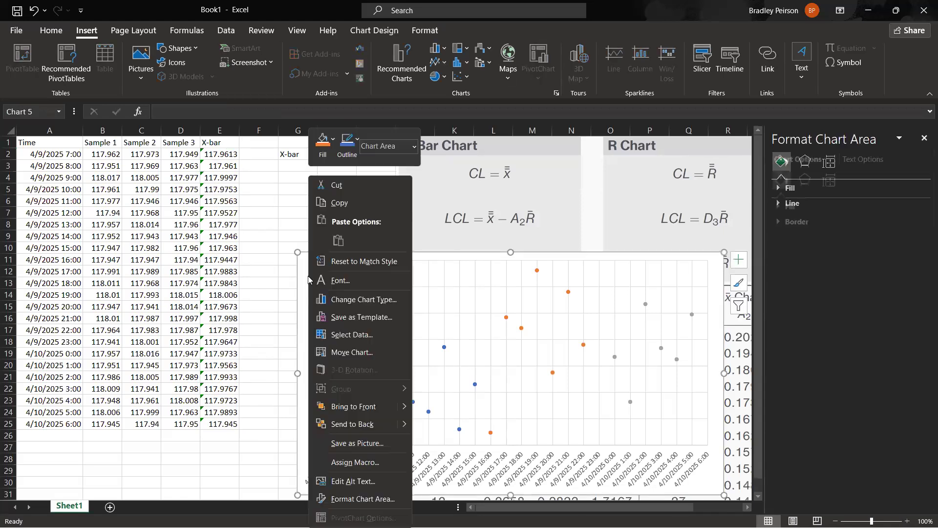
pyautogui.click(372, 342)
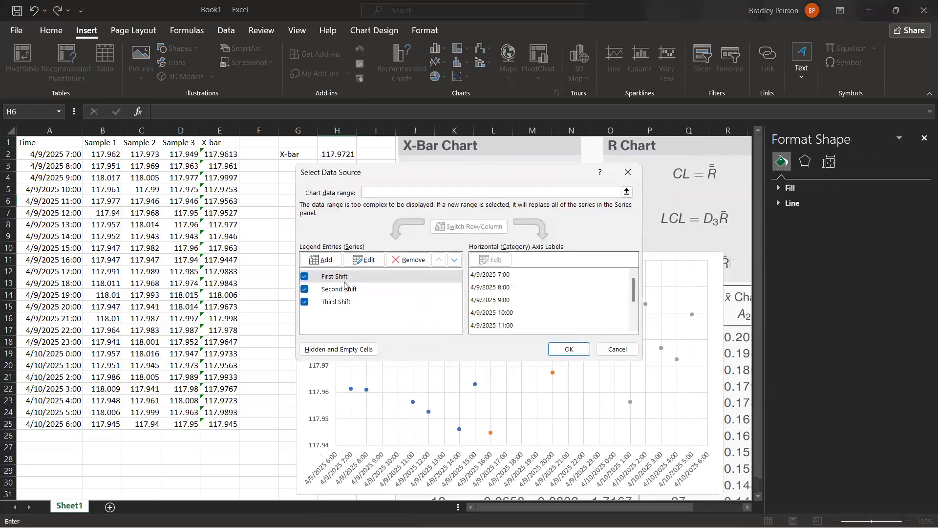
pyautogui.click(320, 257)
pyautogui.click(420, 268)
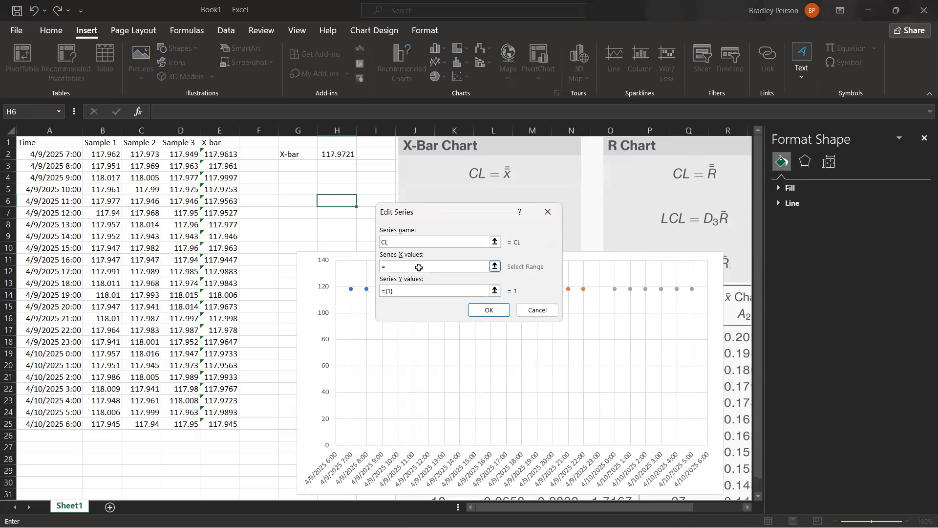
pyautogui.click(60, 156)
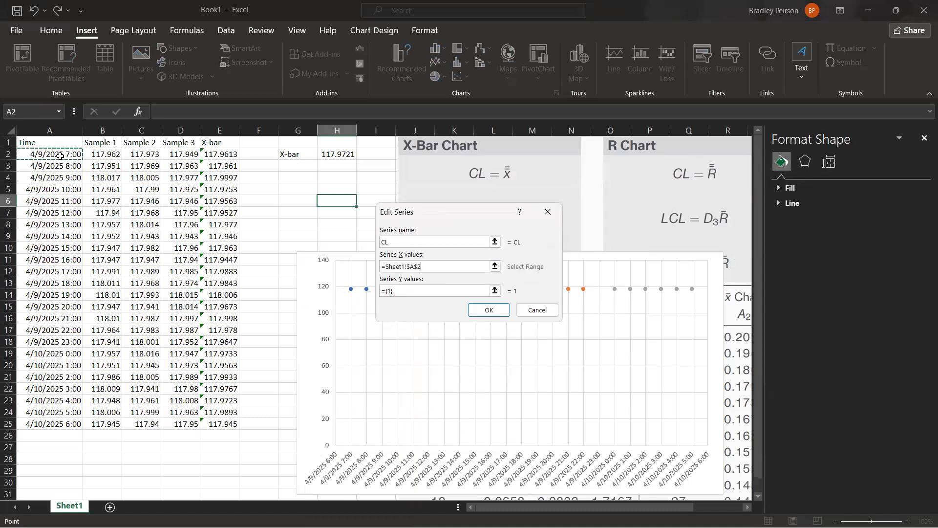
pyautogui.write(',')
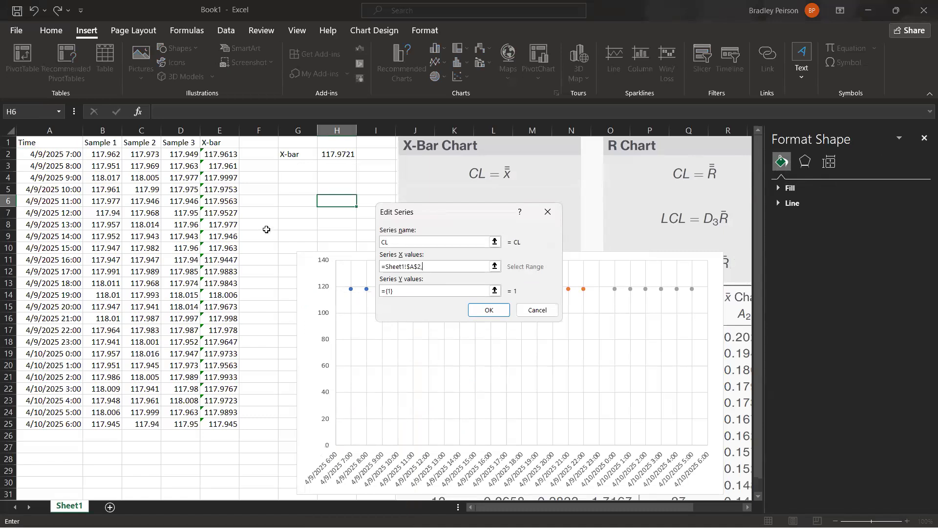
pyautogui.click(74, 426)
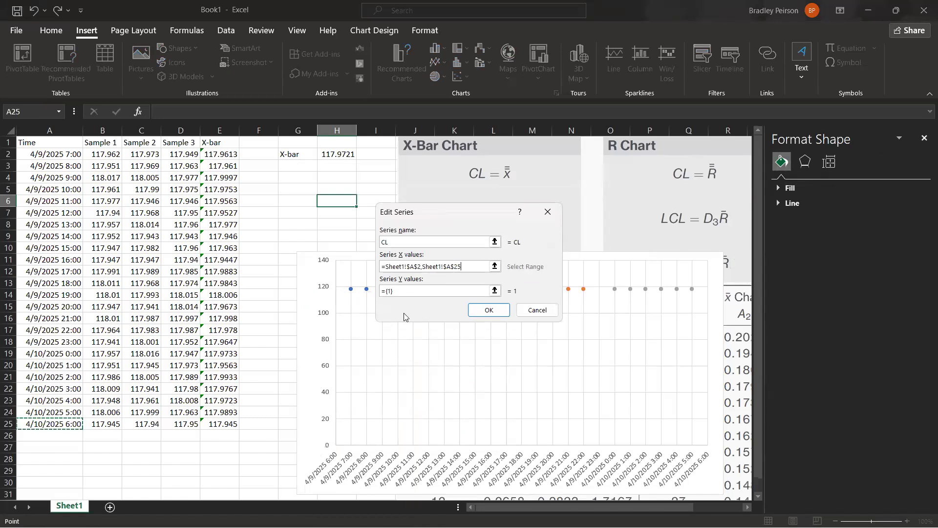
# Set the CL series' Y values to H2 for both points and apply the new series to the chart.
pyautogui.click(430, 292)
pyautogui.moveTo(385, 291); pyautogui.dragTo(358, 291)
pyautogui.press('BackSpace')
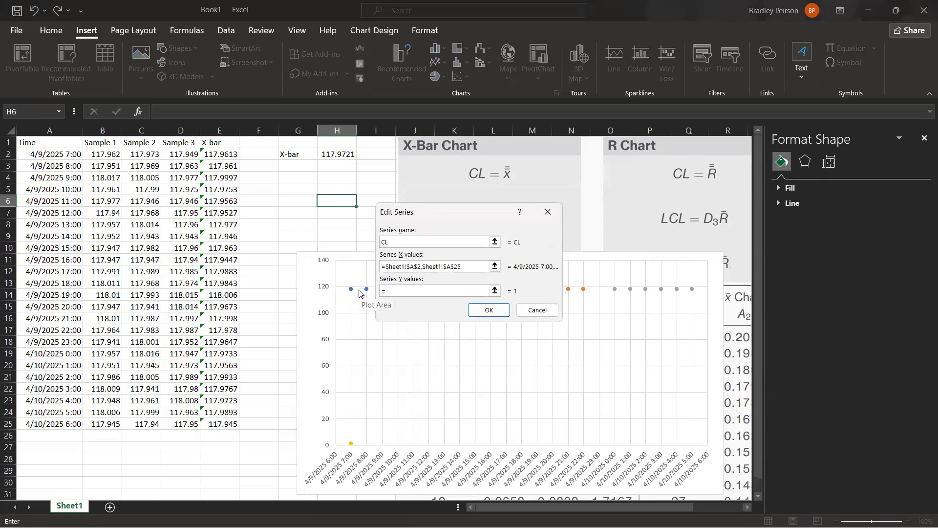
pyautogui.write('=')
pyautogui.click(335, 153)
pyautogui.click(349, 156)
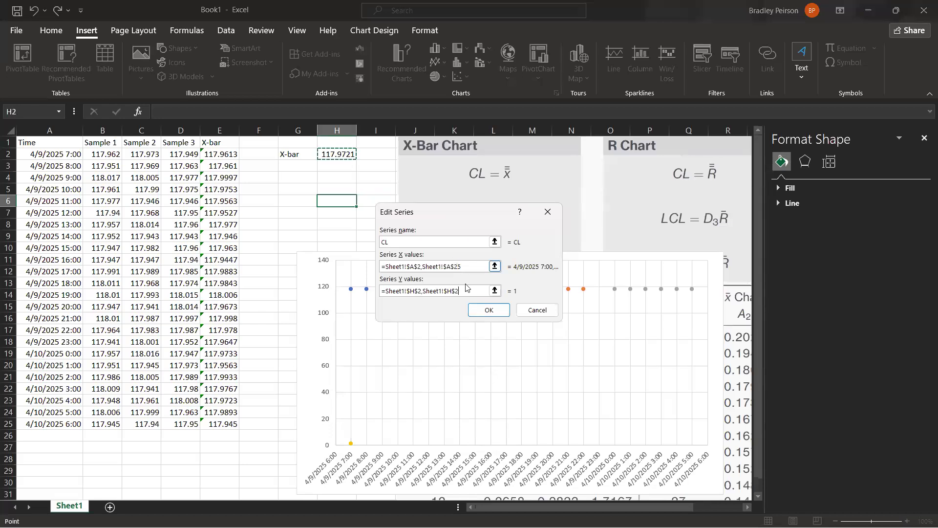
pyautogui.click(486, 311)
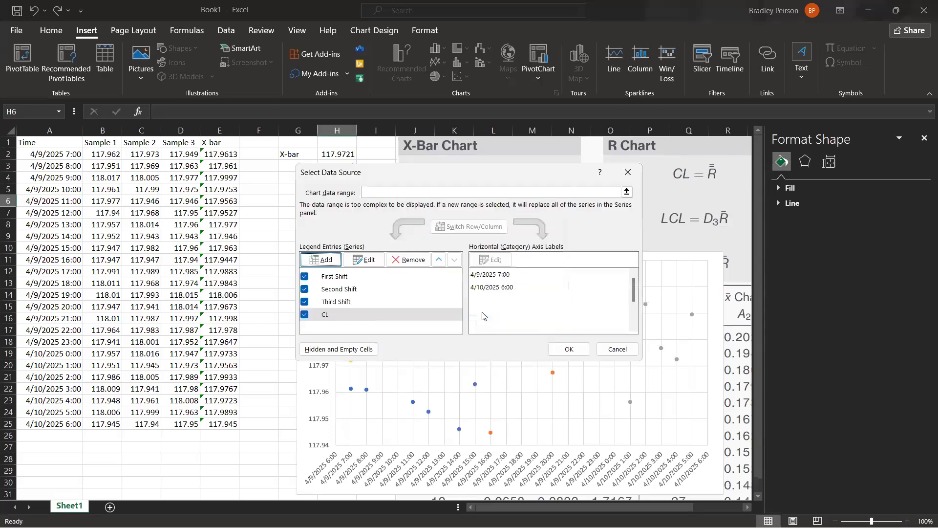
pyautogui.click(567, 349)
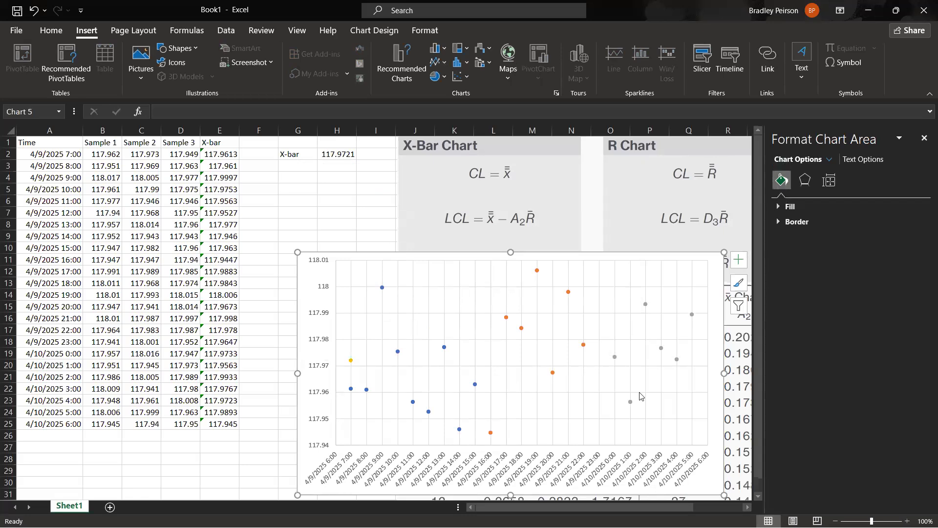
# Examine the CL series' plotted points against its source formula and the average in H2.
pyautogui.click(350, 360)
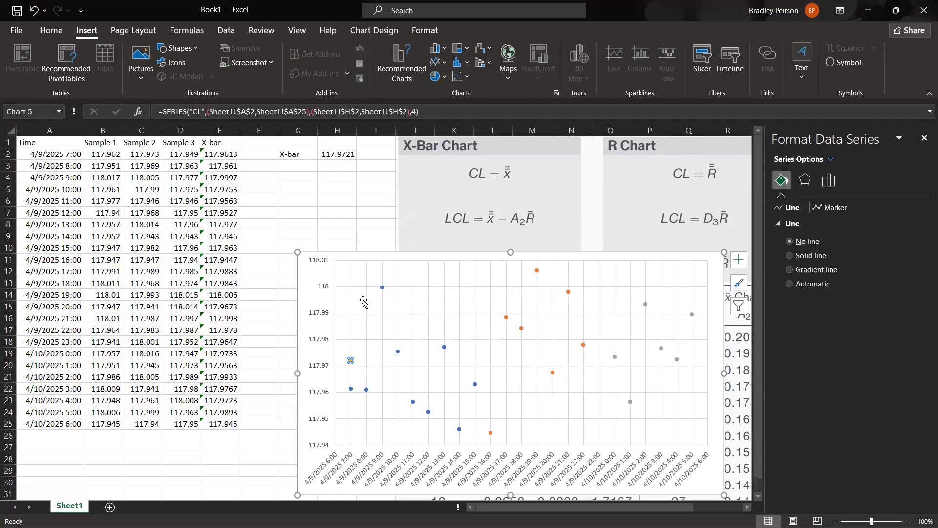
pyautogui.click(345, 226)
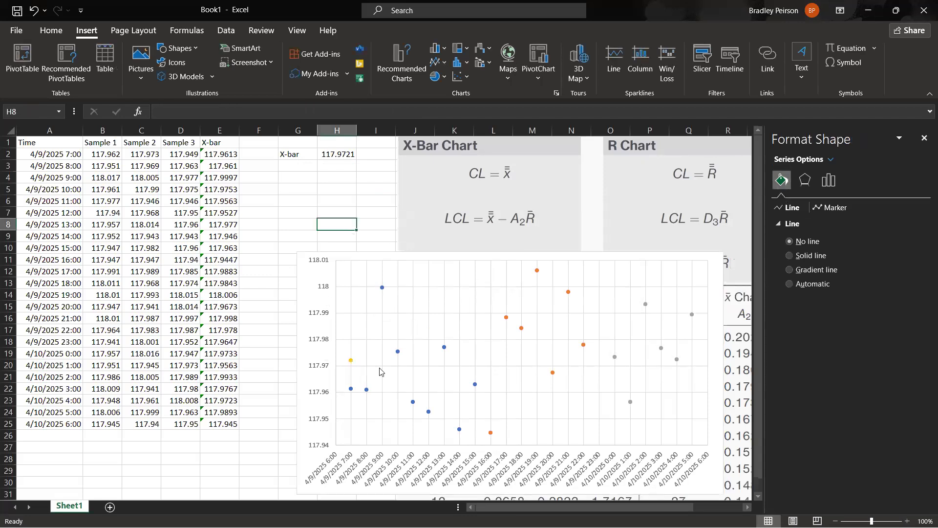
pyautogui.click(352, 360)
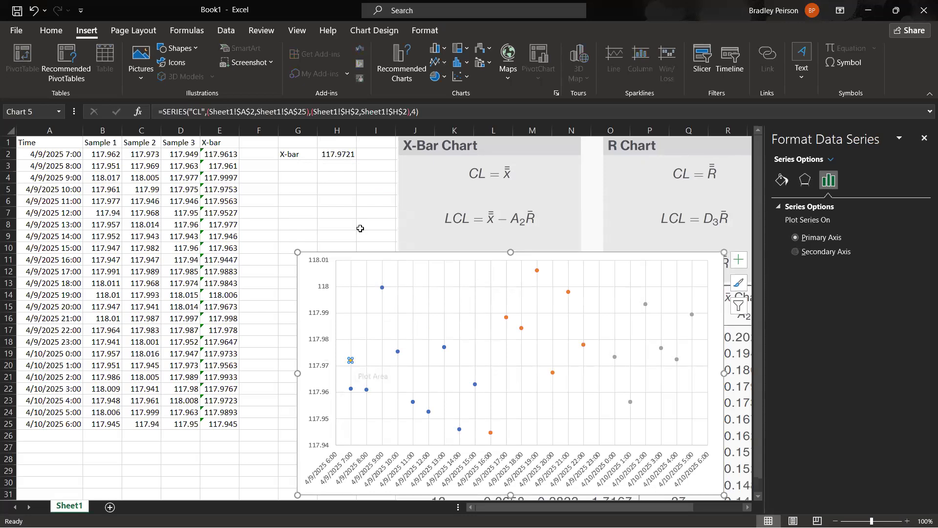
pyautogui.click(318, 200)
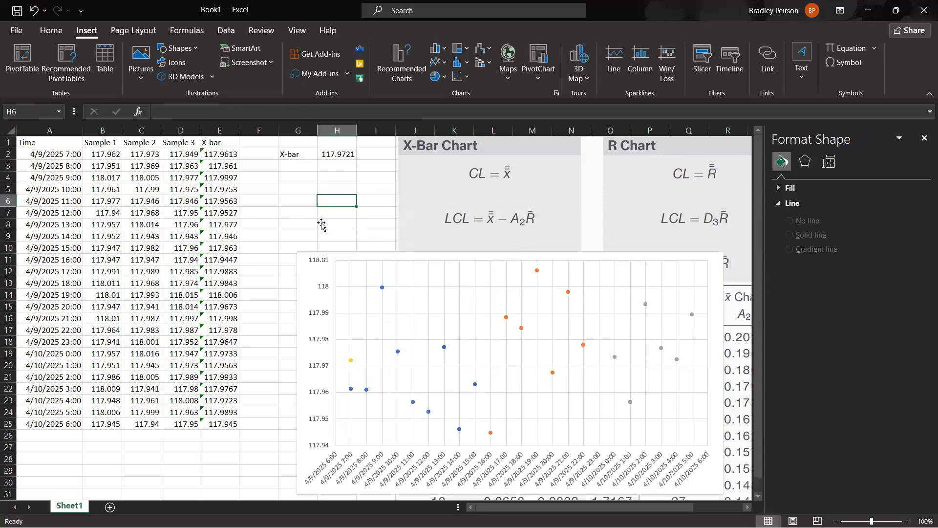
pyautogui.click(328, 161)
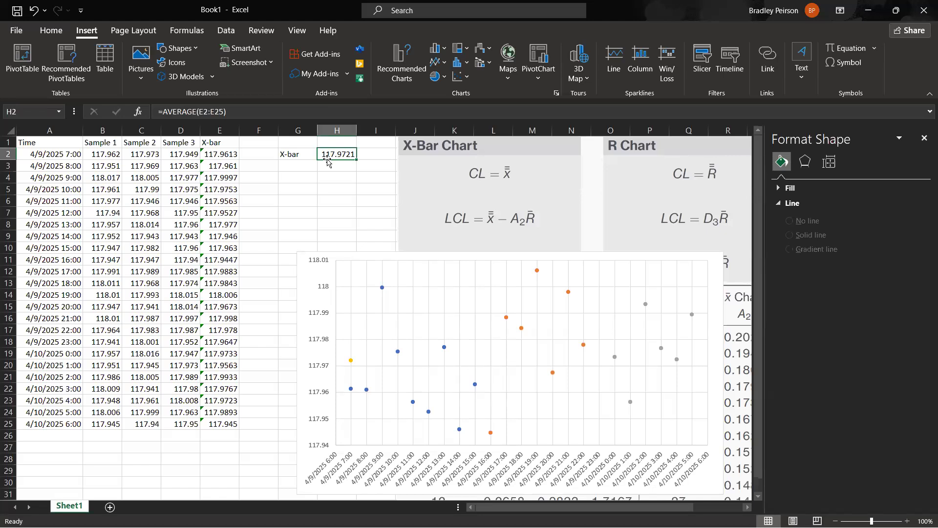
pyautogui.click(350, 362)
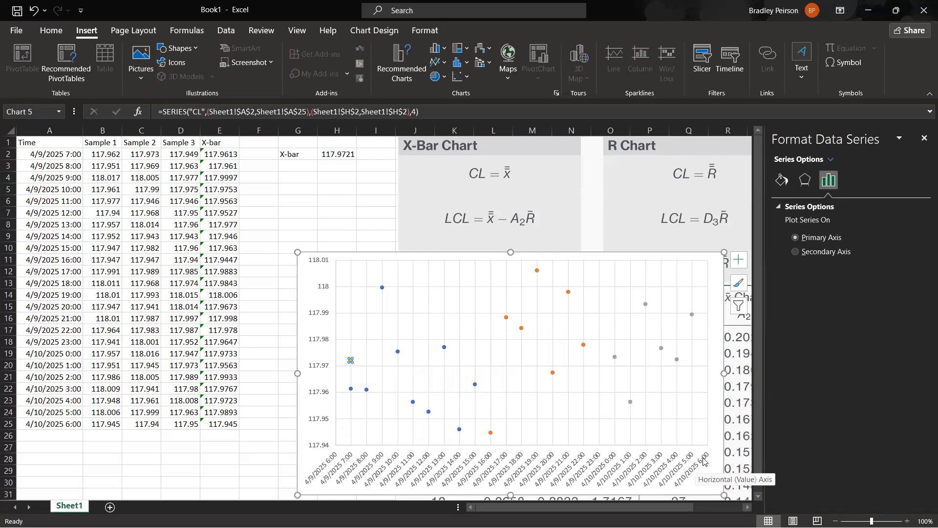
pyautogui.press('Up')
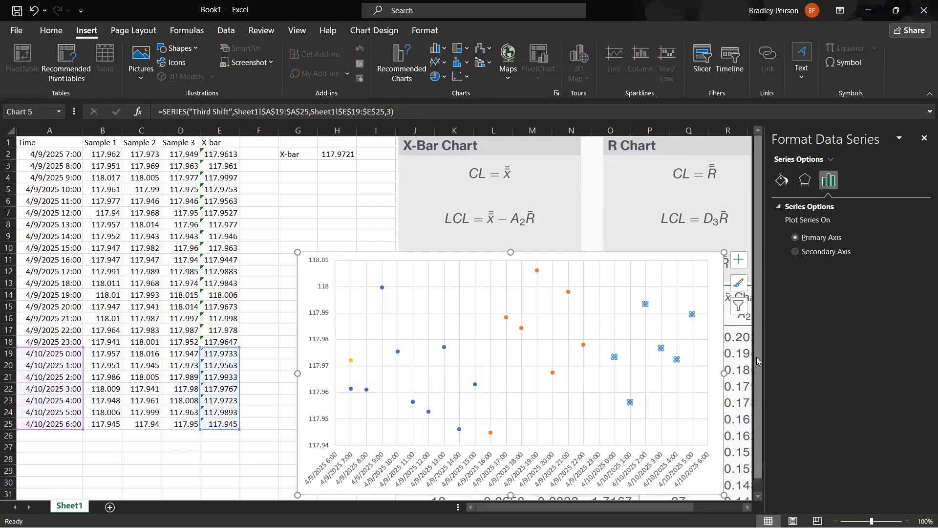
# Open the bounds and units options for the chart's horizontal time axis.
pyautogui.click(673, 472)
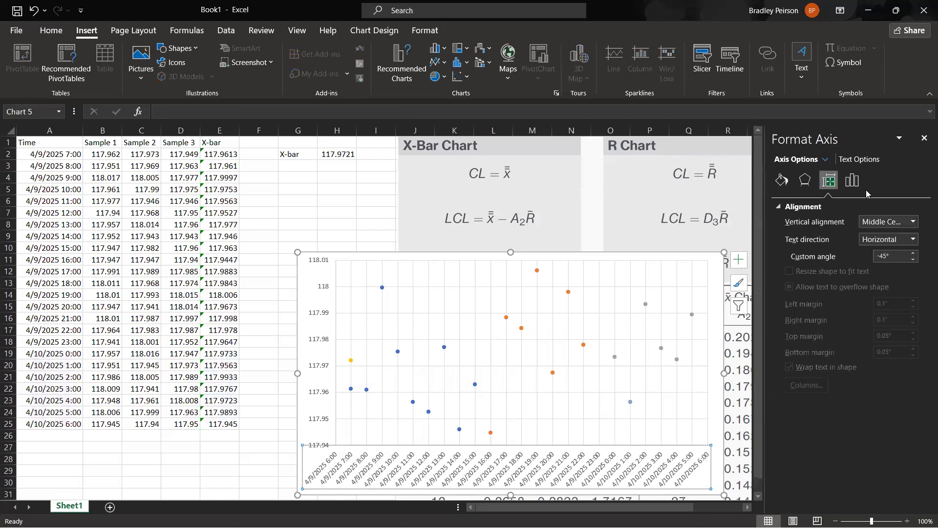
pyautogui.click(853, 181)
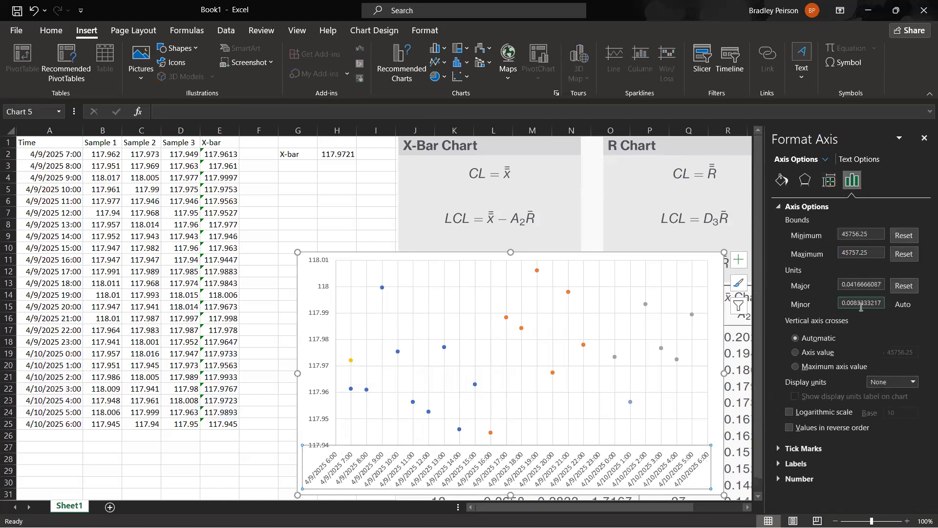
# Try a major unit of 0.0417 on the horizontal time axis.
pyautogui.moveTo(858, 285); pyautogui.dragTo(898, 291)
pyautogui.write('0.0417')
pyautogui.press('Return')
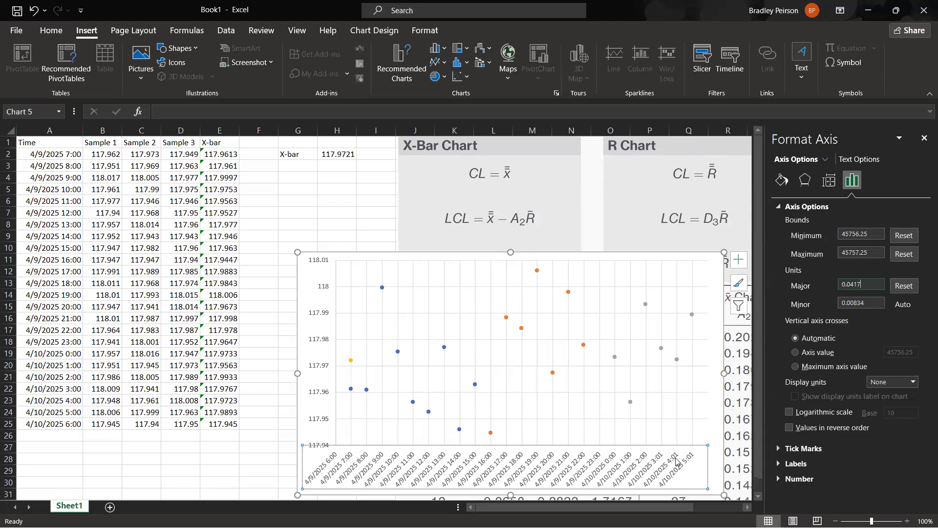
pyautogui.doubleClick(863, 285)
pyautogui.click(874, 285)
# Set the horizontal axis maximum to 45757.3 and check both CL end points on the chart.
pyautogui.moveTo(860, 255); pyautogui.dragTo(870, 256)
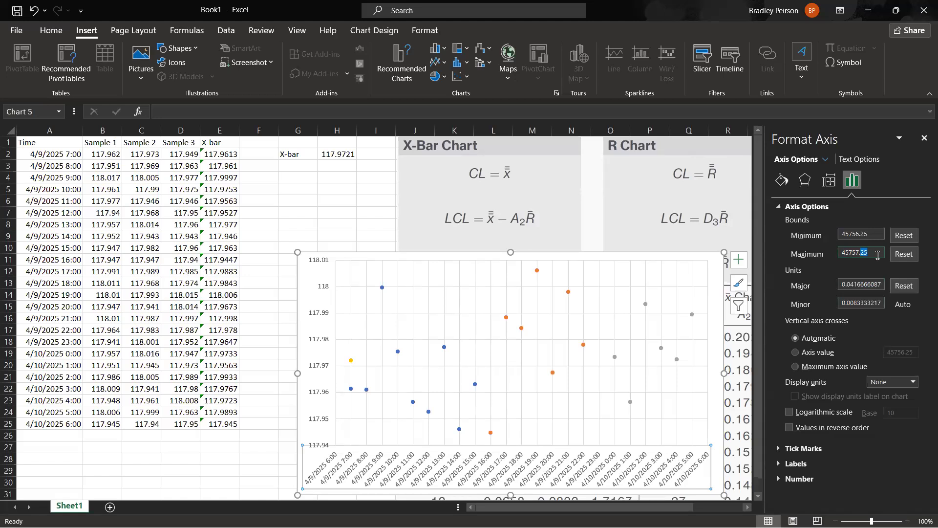
pyautogui.write('3')
pyautogui.press('Return')
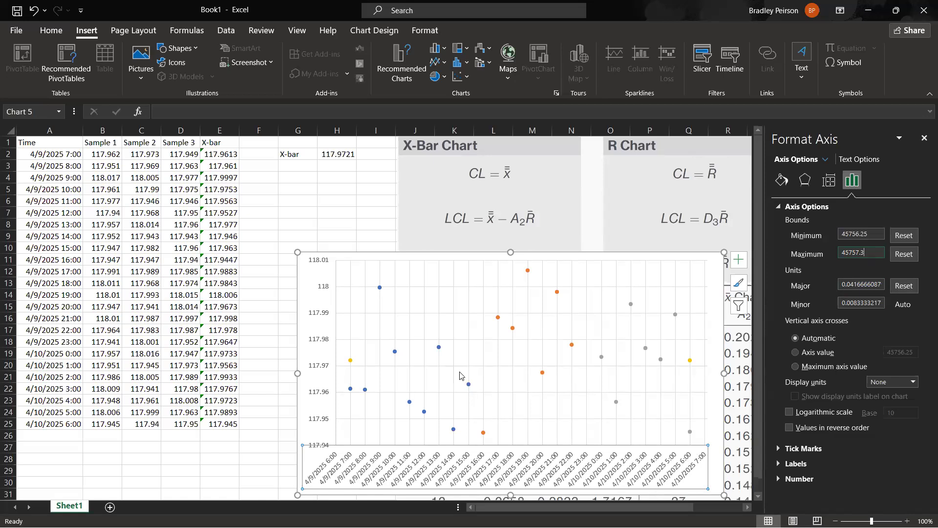
pyautogui.click(350, 361)
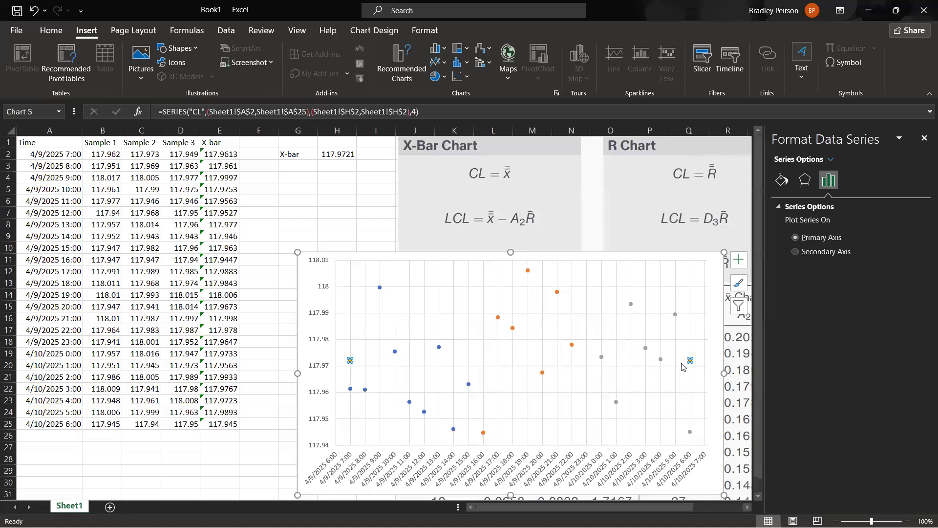
pyautogui.click(270, 252)
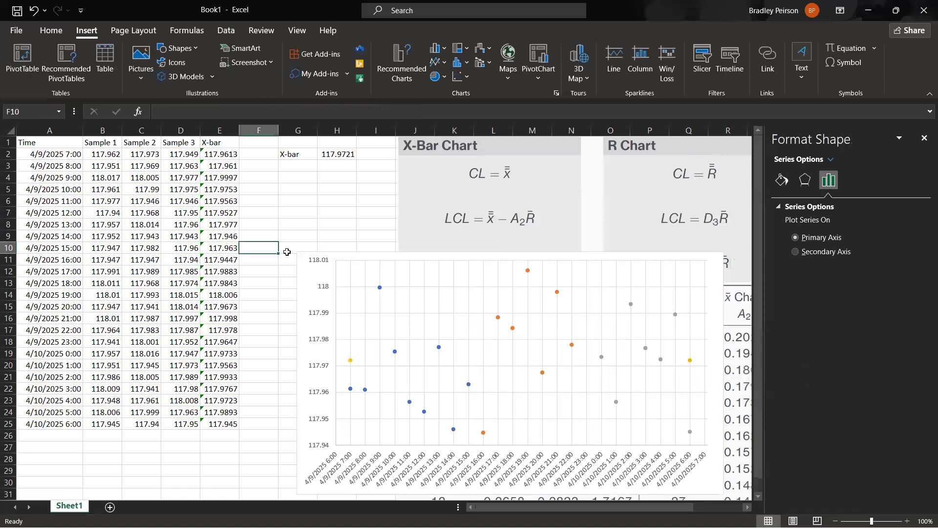
# Change the label in G2 to X-bar-bar.
pyautogui.click(452, 226)
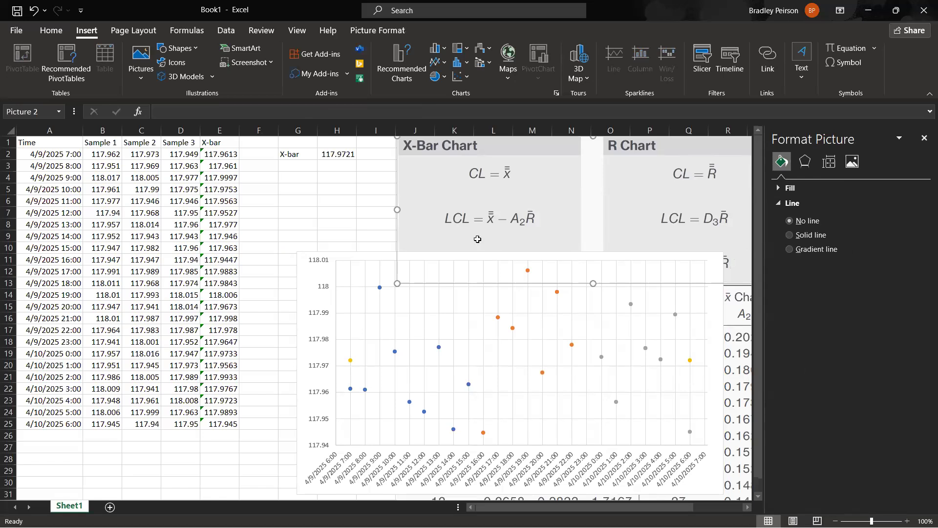
pyautogui.press('Escape')
pyautogui.doubleClick(306, 154)
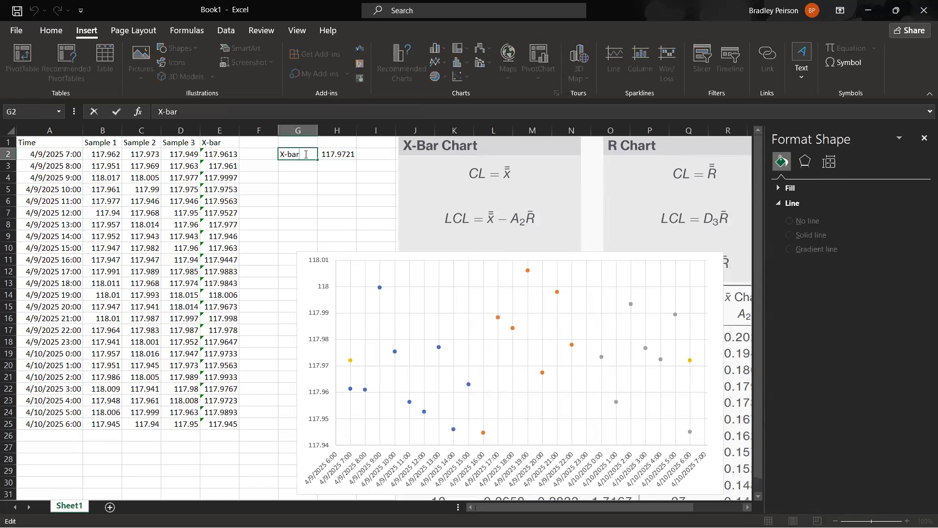
pyautogui.write('-bar')
pyautogui.press('Return')
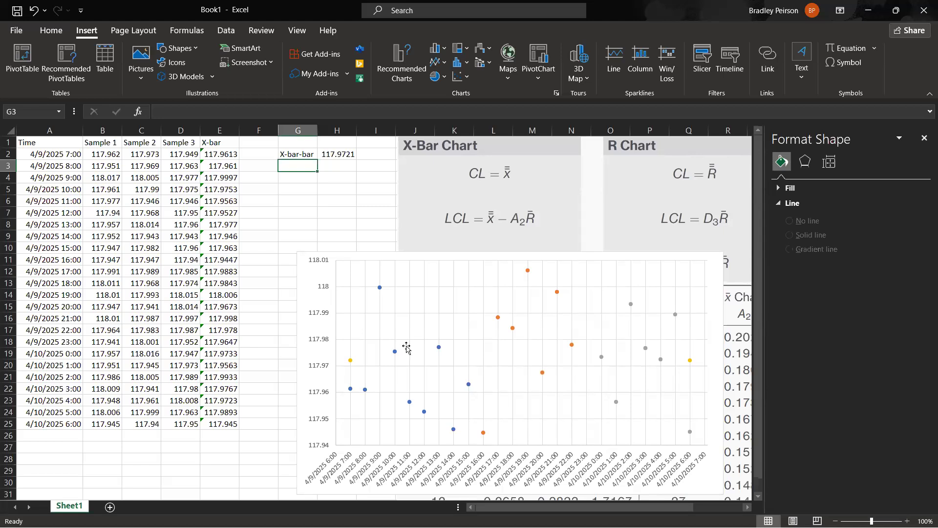
# Move the chart up over the sample data so the control limit formulas and constants table are uncovered.
pyautogui.click(308, 360)
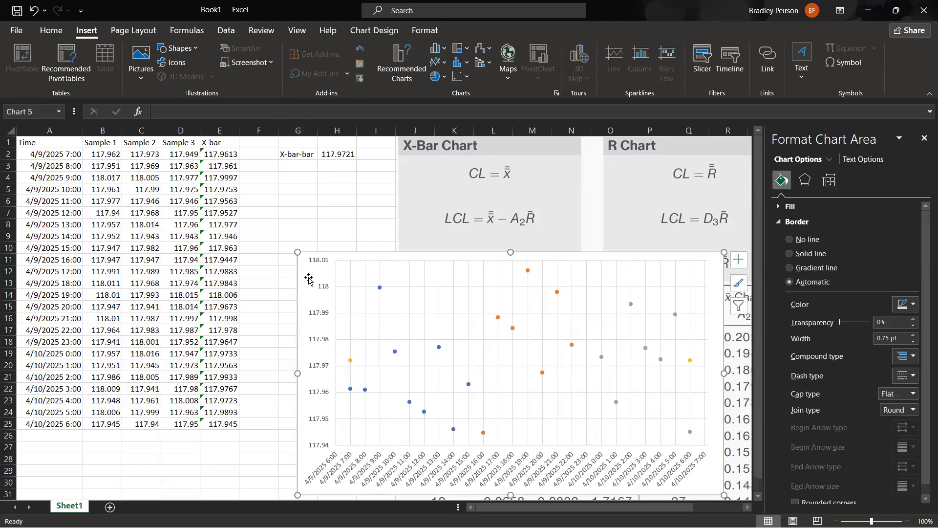
pyautogui.moveTo(308, 278); pyautogui.dragTo(49, 179)
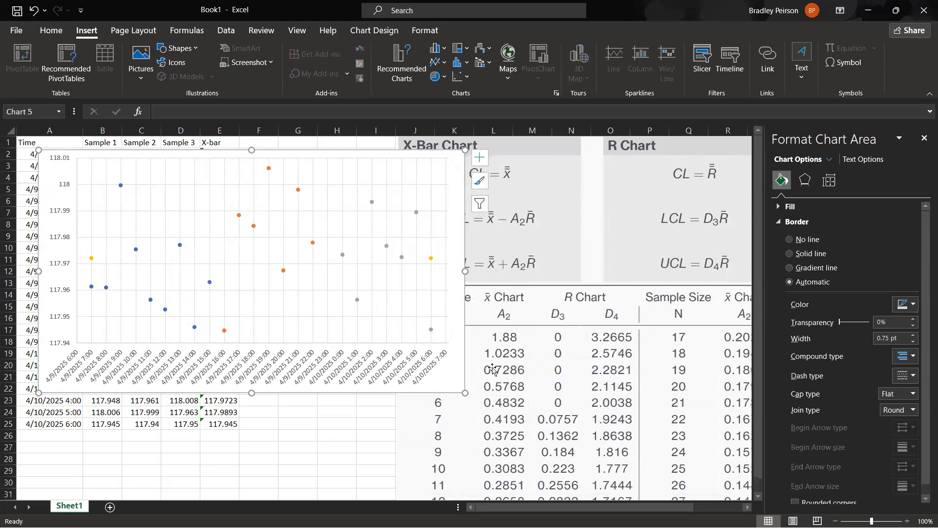
pyautogui.moveTo(59, 174); pyautogui.dragTo(46, 166)
# Examine the control limit formulas and the table of A2, D3 and D4 constants by sample size.
pyautogui.click(622, 351)
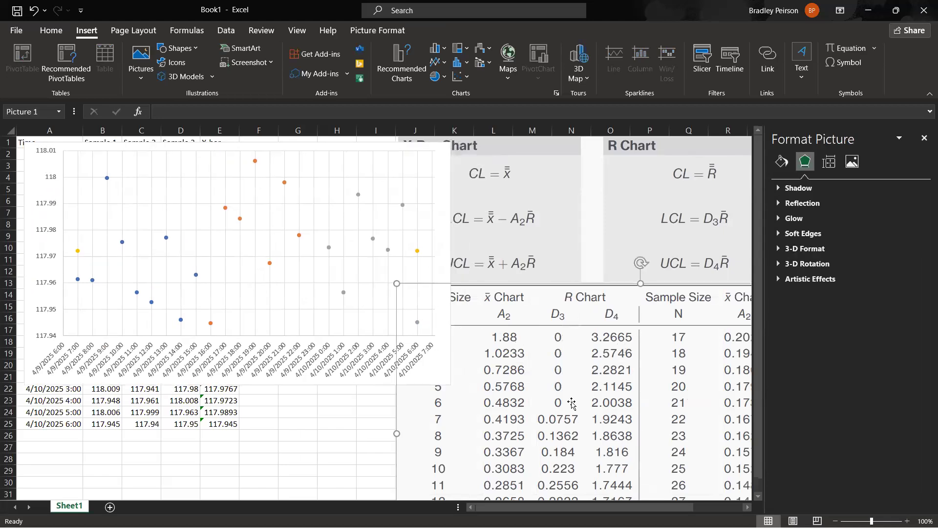
pyautogui.scroll(-3, 561, 397)
pyautogui.moveTo(564, 507); pyautogui.dragTo(540, 492)
pyautogui.scroll(3, 442, 356)
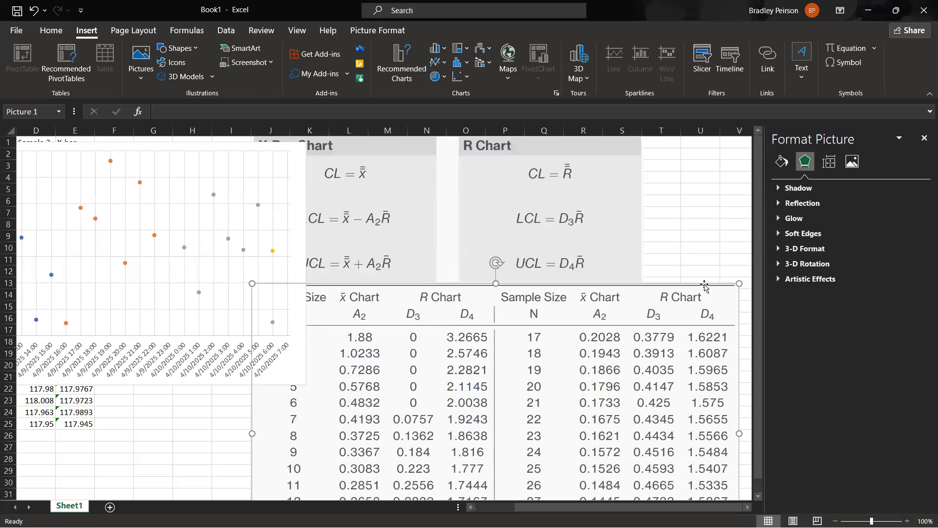
pyautogui.scroll(-1, 494, 252)
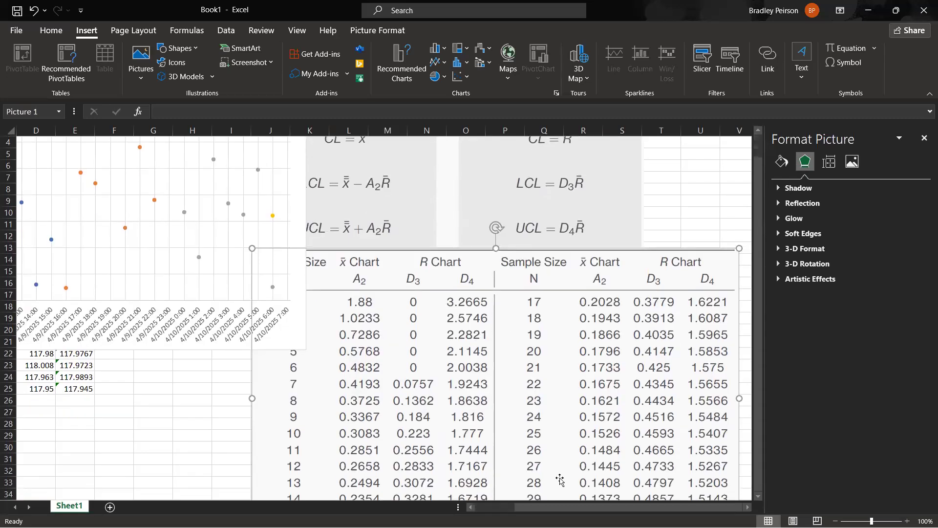
pyautogui.moveTo(553, 508); pyautogui.dragTo(514, 507)
pyautogui.scroll(1, 518, 224)
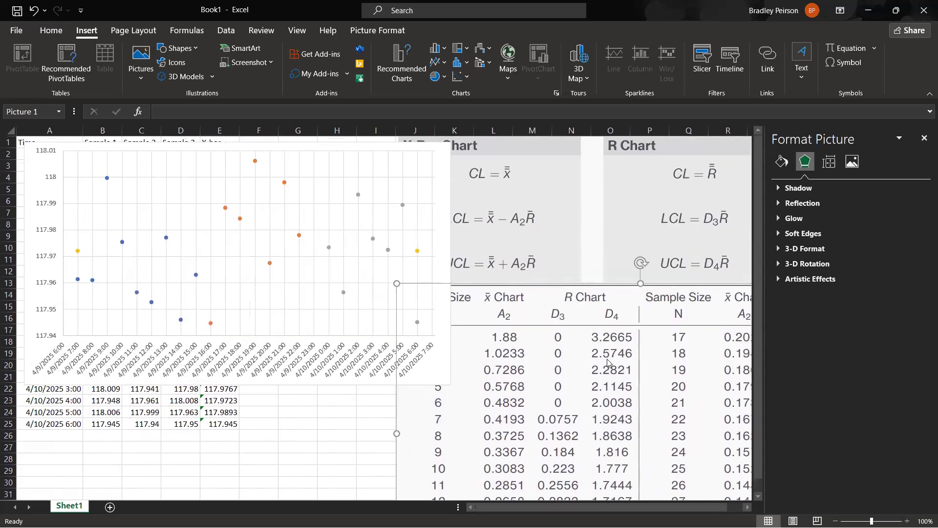
# Move the chart below the first rows of sample data so it no longer covers the X-bar-bar value and the constants table.
pyautogui.click(404, 361)
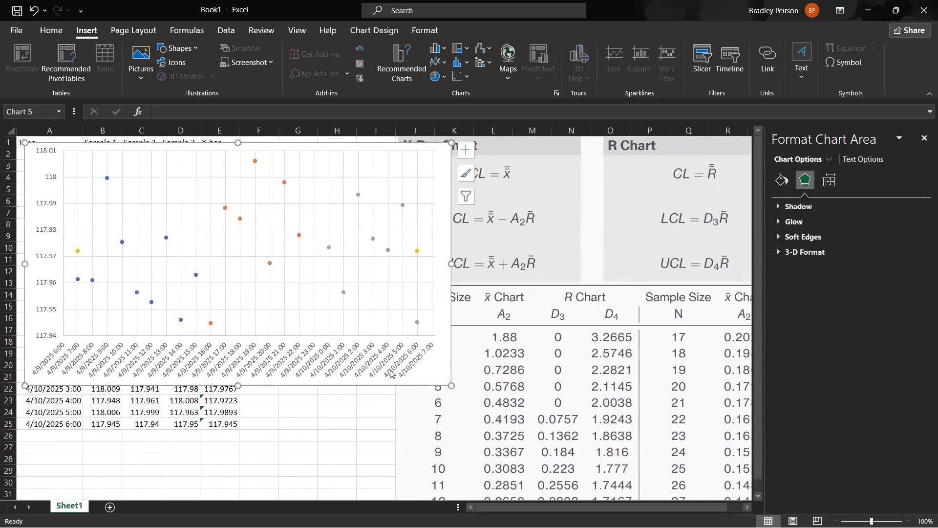
pyautogui.scroll(-2, 404, 360)
pyautogui.scroll(-3, 404, 360)
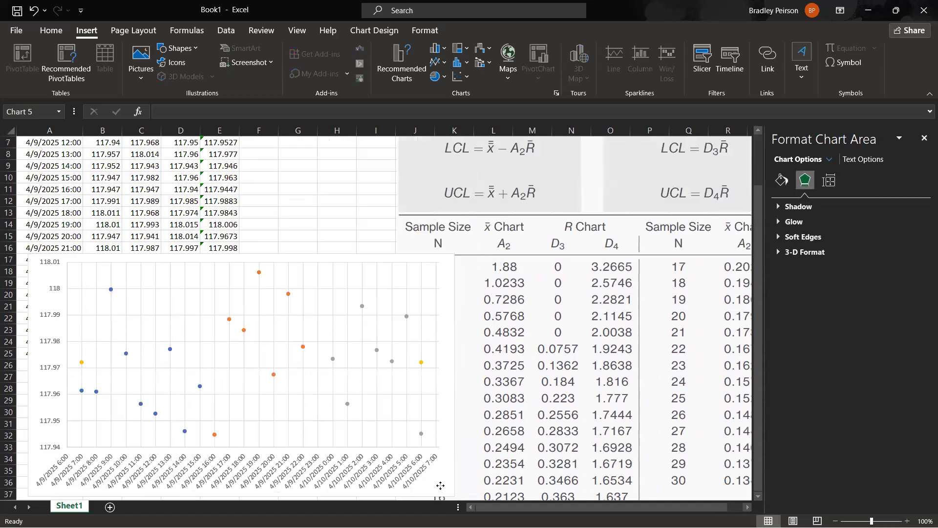
pyautogui.click(330, 229)
pyautogui.scroll(2, 506, 244)
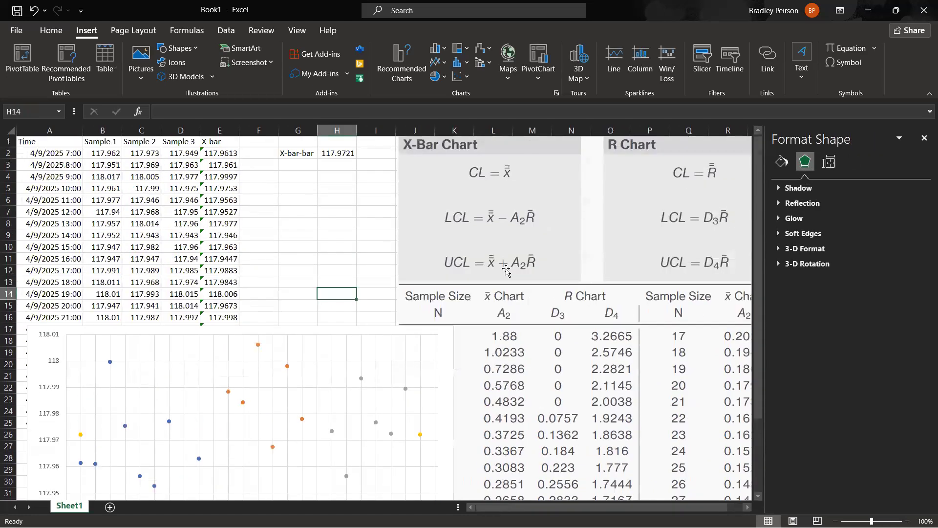
pyautogui.moveTo(452, 345); pyautogui.dragTo(383, 384)
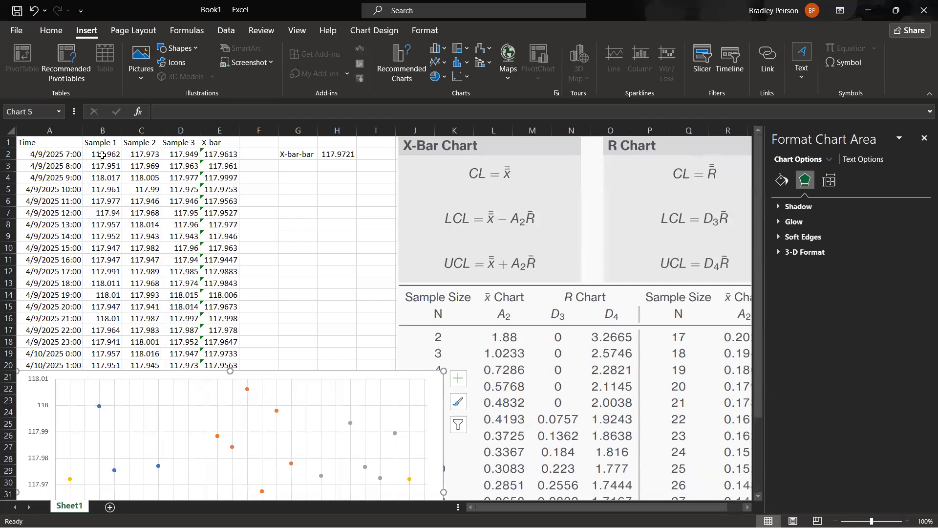
# Add the label A2 in G3 and enter the sample-size-3 constant 1.0233 in H3.
pyautogui.moveTo(109, 155); pyautogui.dragTo(181, 154)
pyautogui.moveTo(105, 166); pyautogui.dragTo(185, 166)
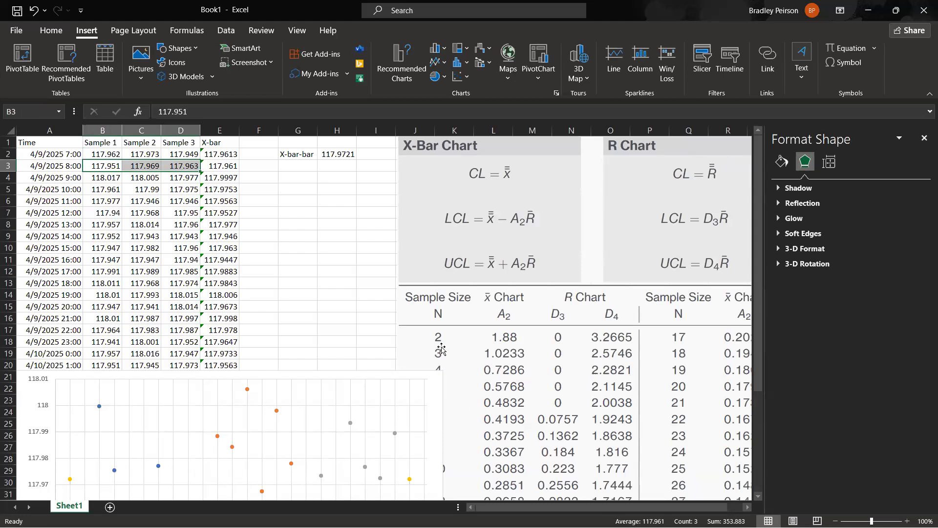
pyautogui.moveTo(112, 179); pyautogui.dragTo(175, 178)
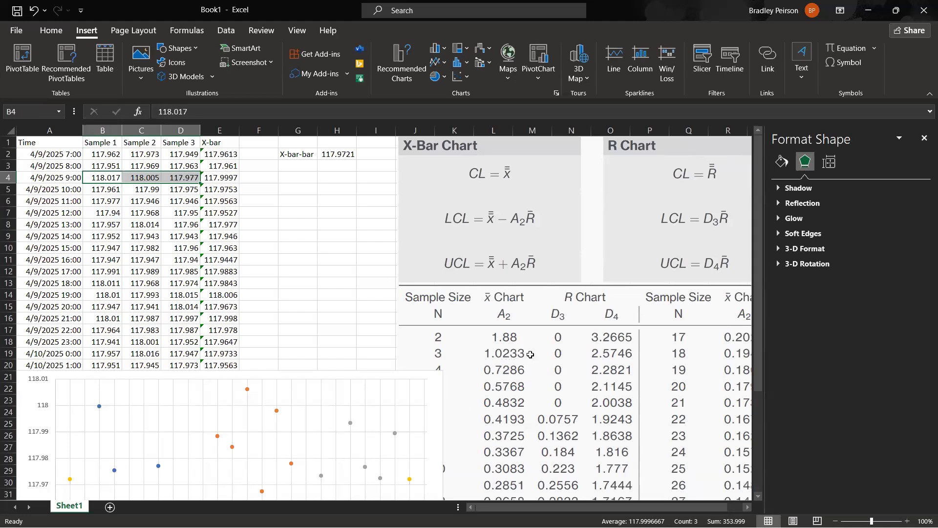
pyautogui.click(303, 167)
pyautogui.write('A2')
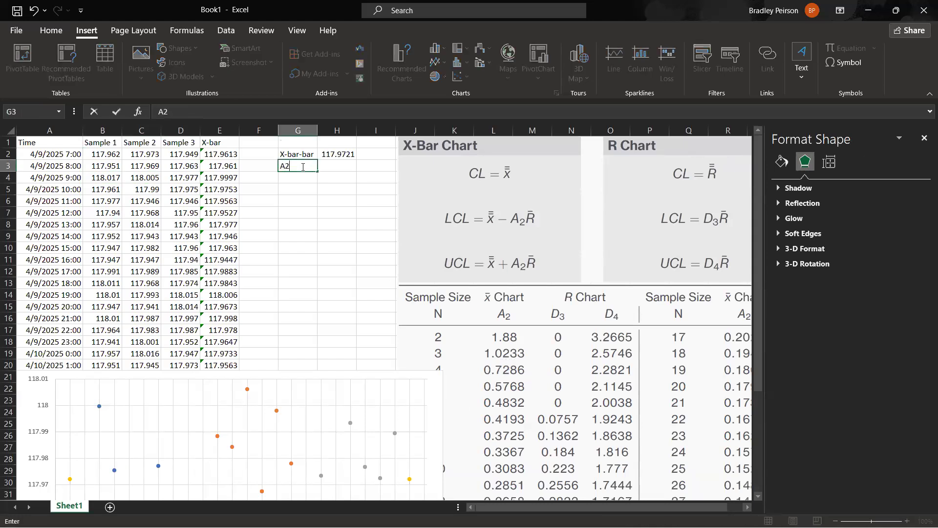
pyautogui.press('Tab')
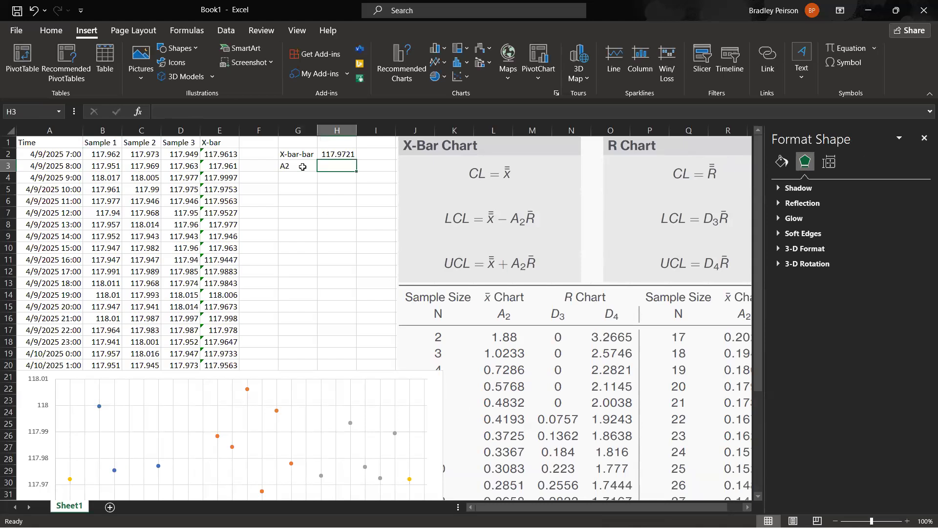
pyautogui.write('1.0233')
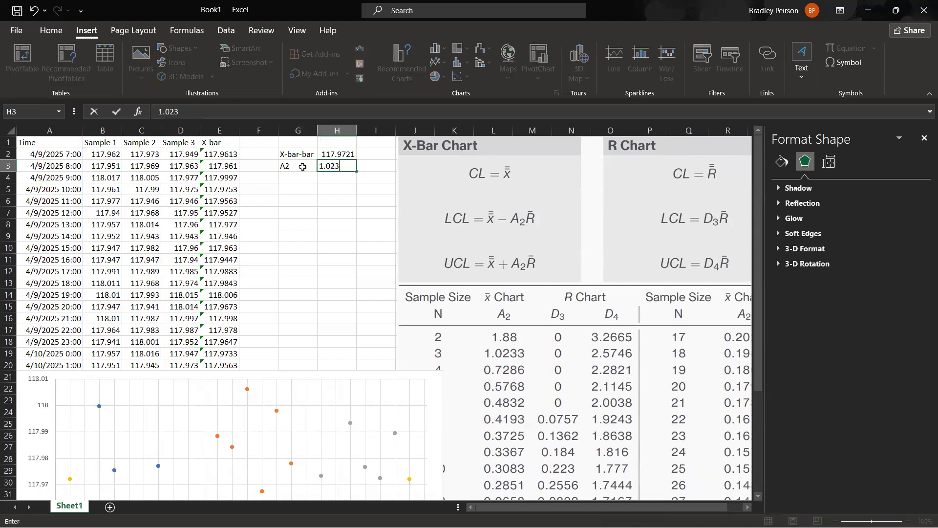
pyautogui.press('Return')
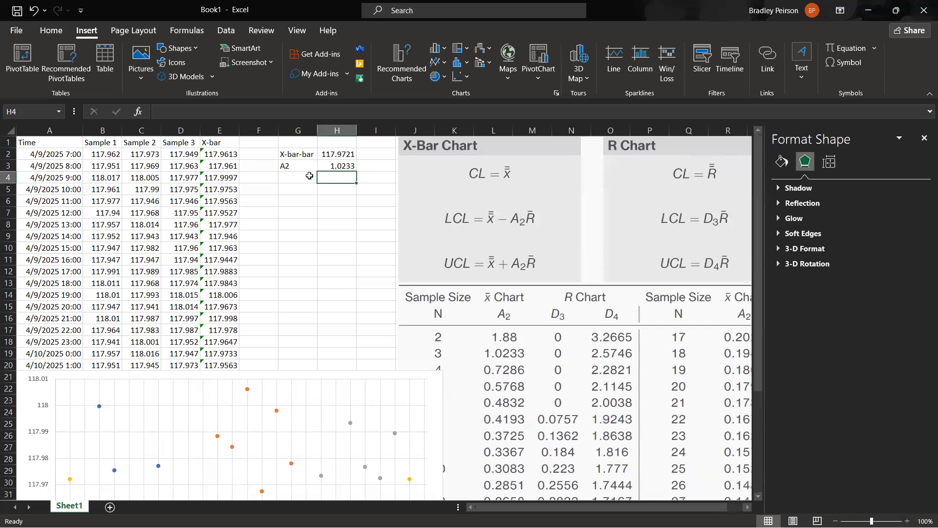
# Label G4 as X-bar LCL and G5 as X-bar UCL.
pyautogui.click(310, 176)
pyautogui.write('X')
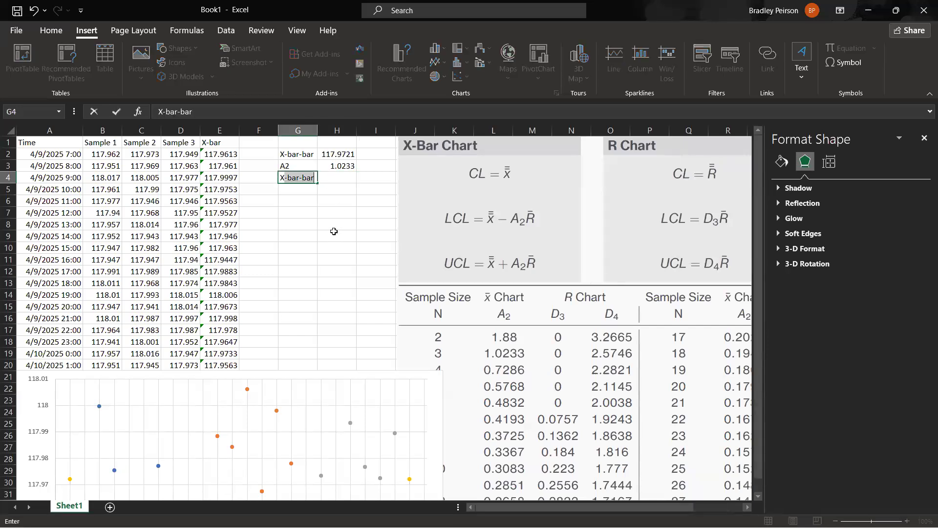
pyautogui.write('-bar LCL')
pyautogui.press('Return')
pyautogui.write('X-bar')
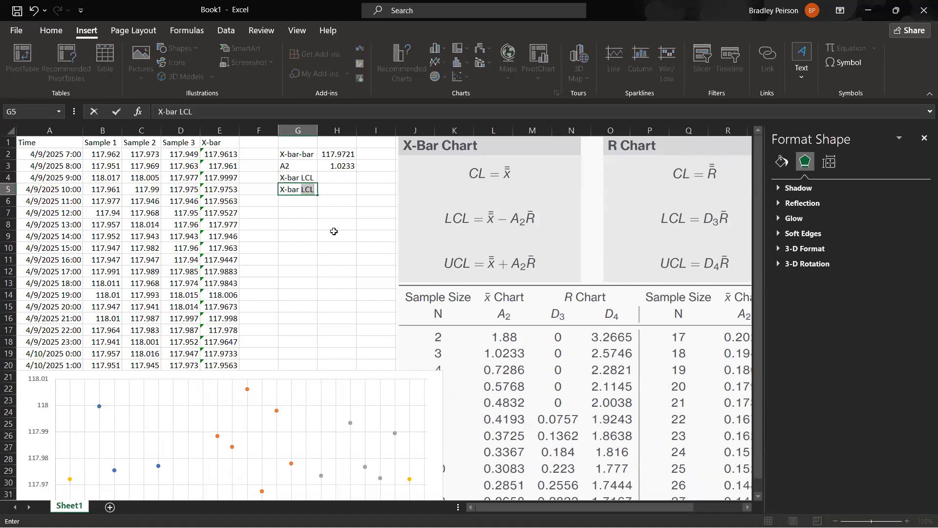
pyautogui.write(' LCL')
pyautogui.hotkey('ctrl', 'Return')
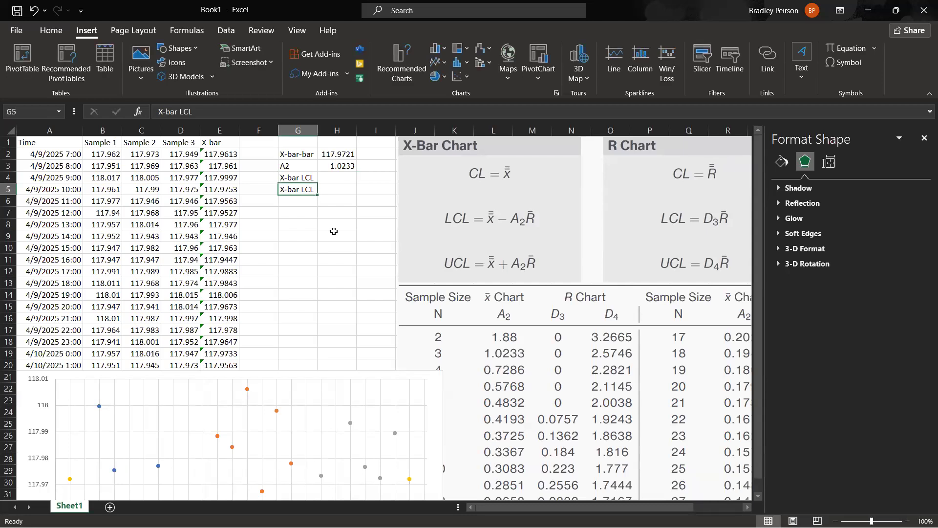
pyautogui.click(183, 117)
pyautogui.press('Delete')
pyautogui.write('U')
pyautogui.press('Return')
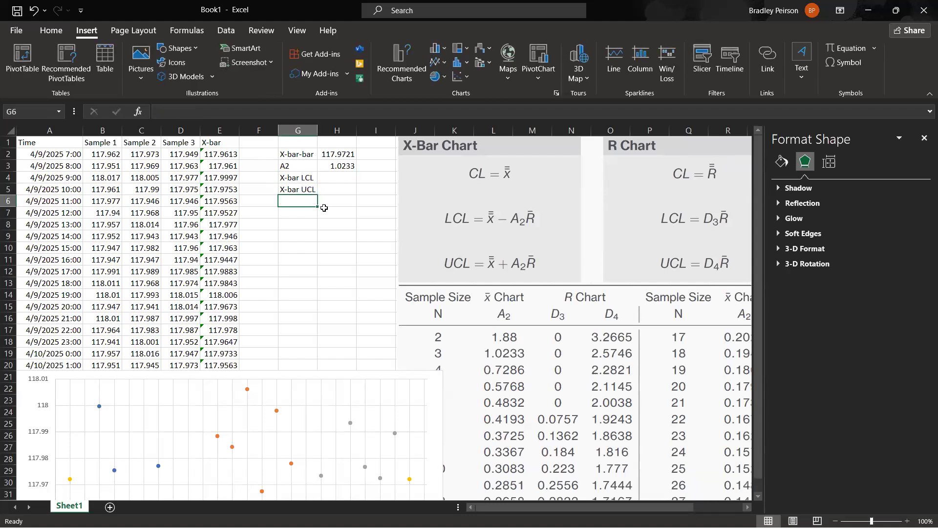
pyautogui.moveTo(298, 177); pyautogui.dragTo(301, 191)
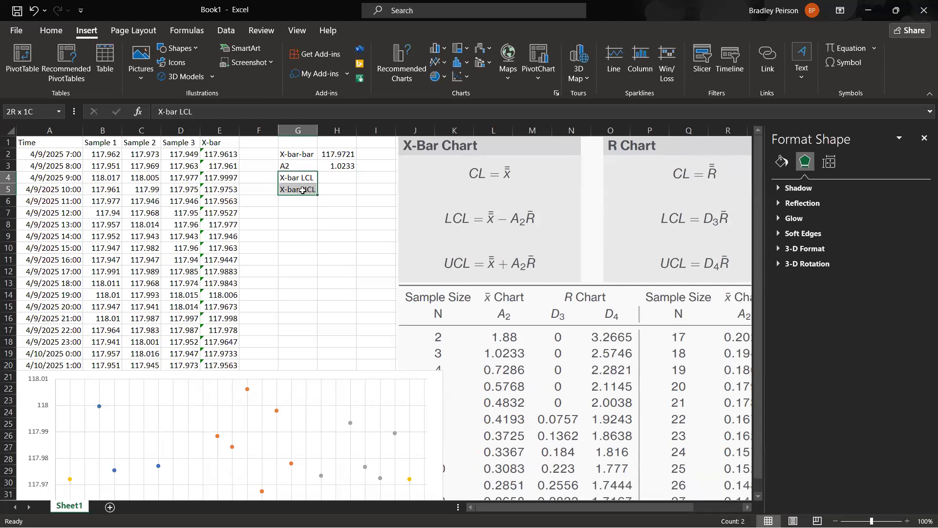
pyautogui.click(345, 174)
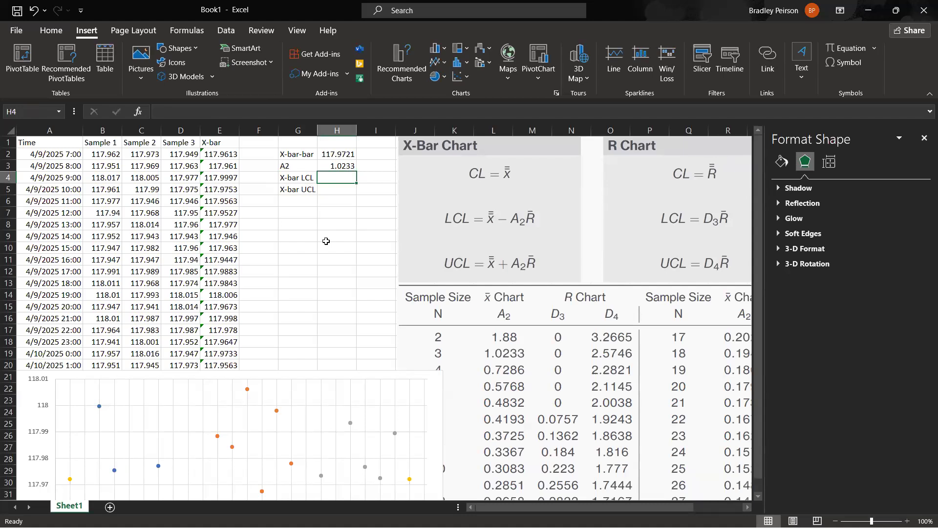
pyautogui.write('=')
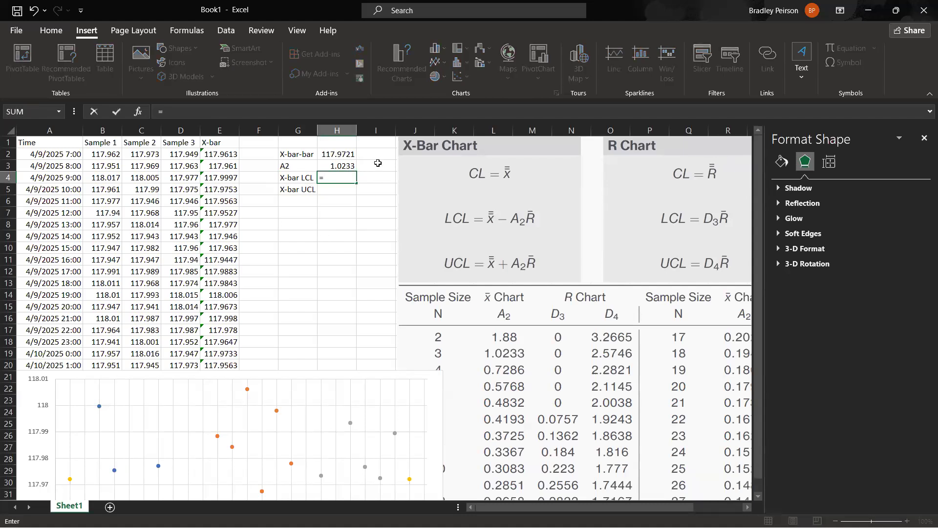
pyautogui.click(340, 156)
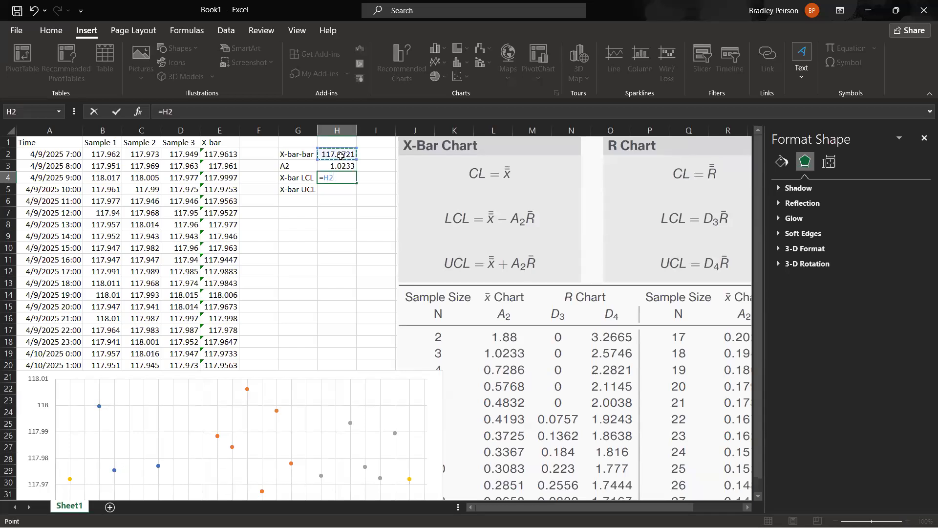
pyautogui.write('-(')
pyautogui.click(348, 166)
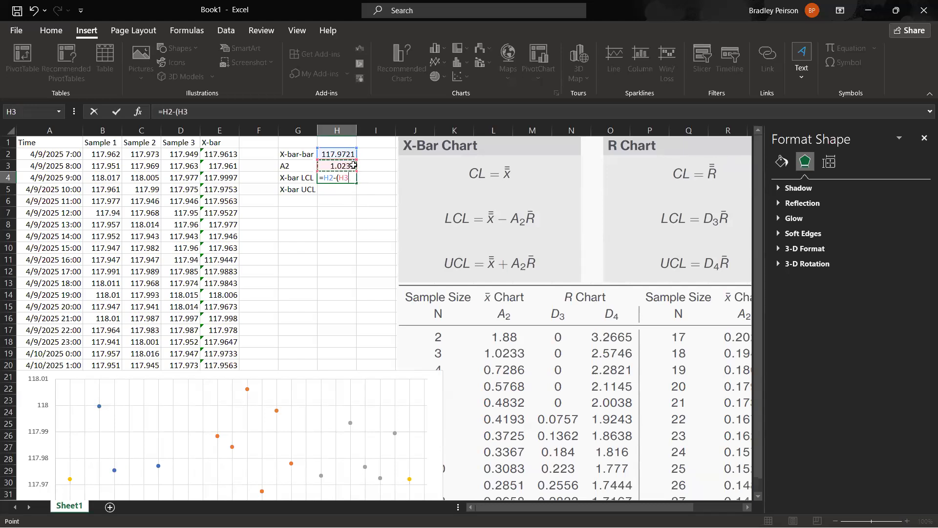
pyautogui.write('*')
pyautogui.press('Escape')
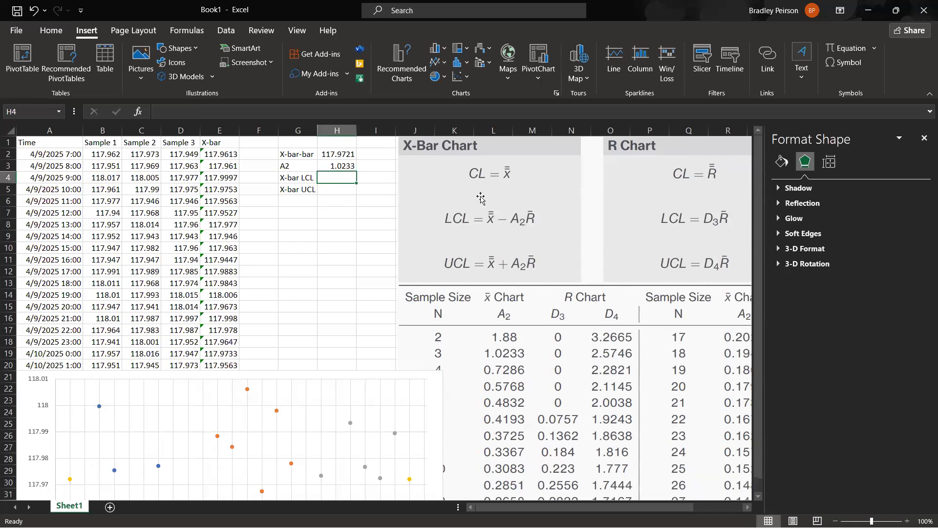
# Add the column header R in F1.
pyautogui.click(255, 141)
pyautogui.write('R')
pyautogui.press('Return')
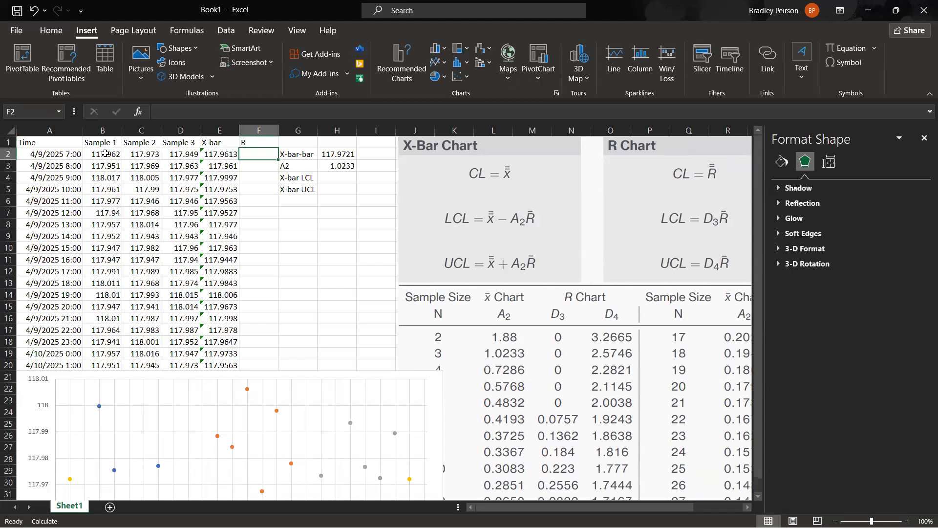
# Calculate the first subgroup's range in F2 with the formula =MAX(B2:D2)-MIN(B2:D2).
pyautogui.moveTo(105, 154); pyautogui.dragTo(173, 154)
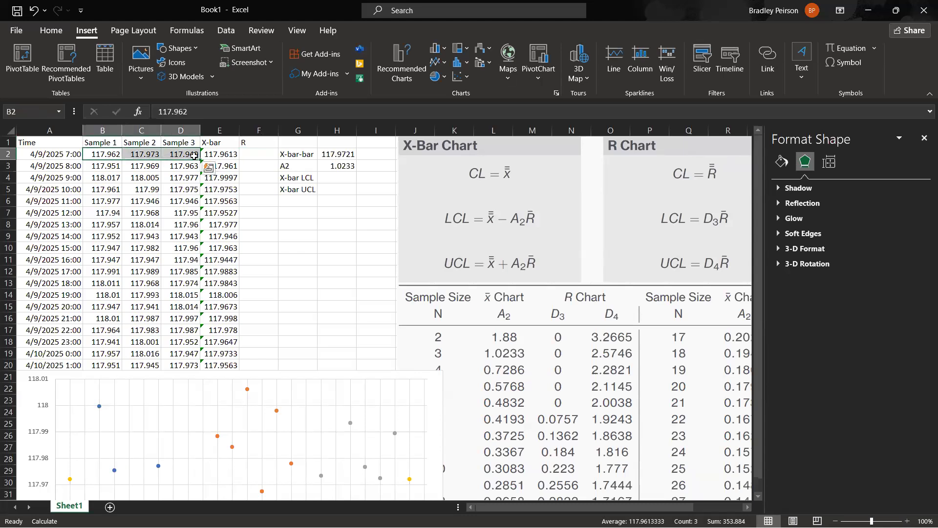
pyautogui.click(265, 155)
pyautogui.write('=m')
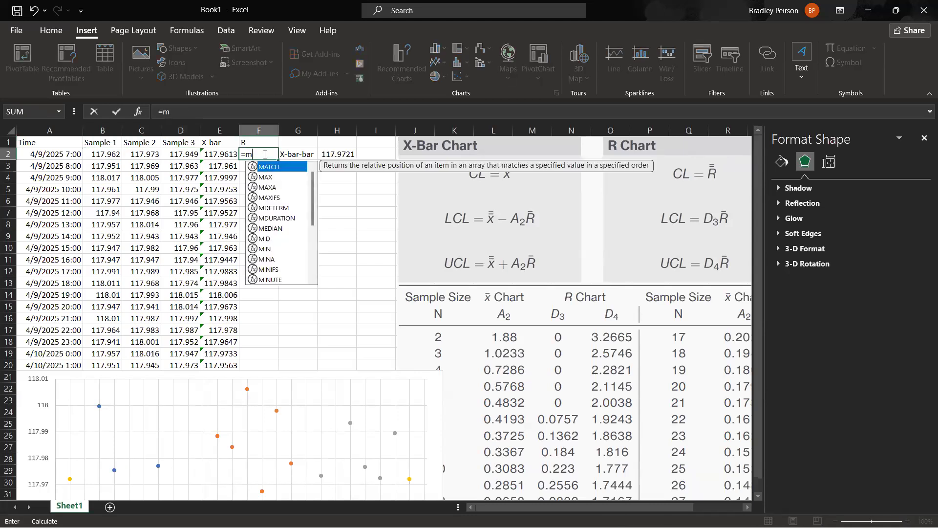
pyautogui.write('ax(')
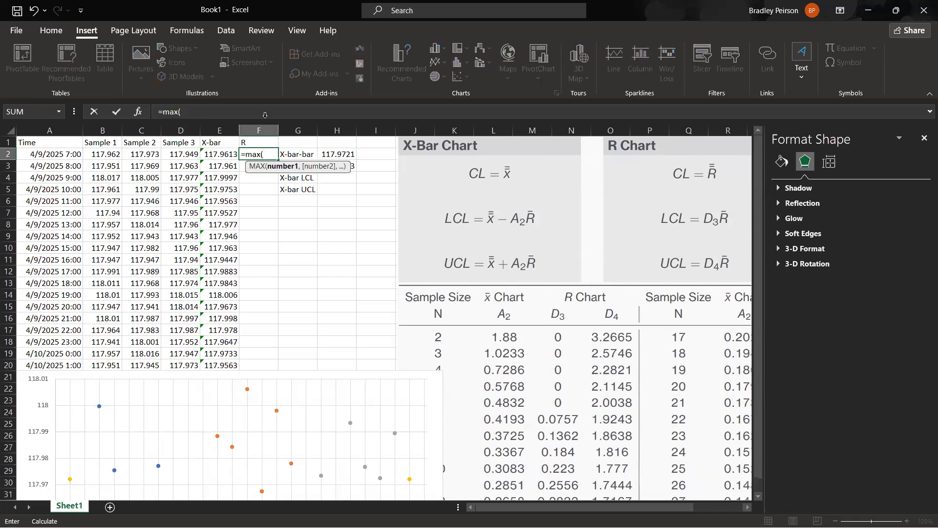
pyautogui.click(107, 154)
pyautogui.moveTo(108, 154); pyautogui.dragTo(182, 154)
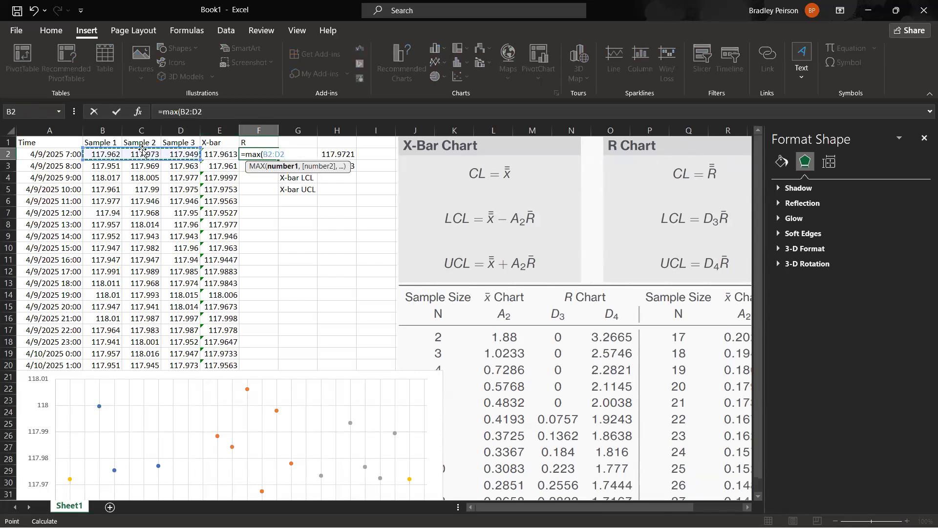
pyautogui.write(')-min')
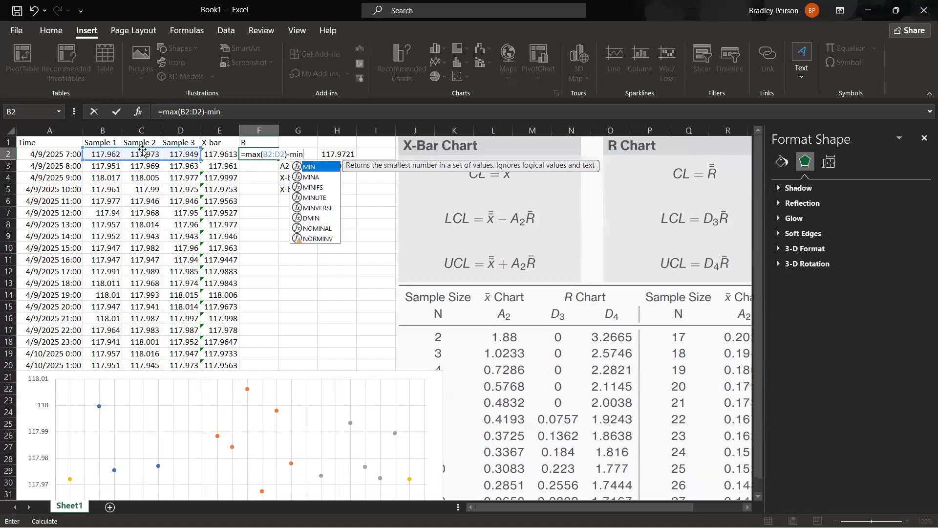
pyautogui.write('(')
pyautogui.moveTo(103, 159); pyautogui.dragTo(182, 156)
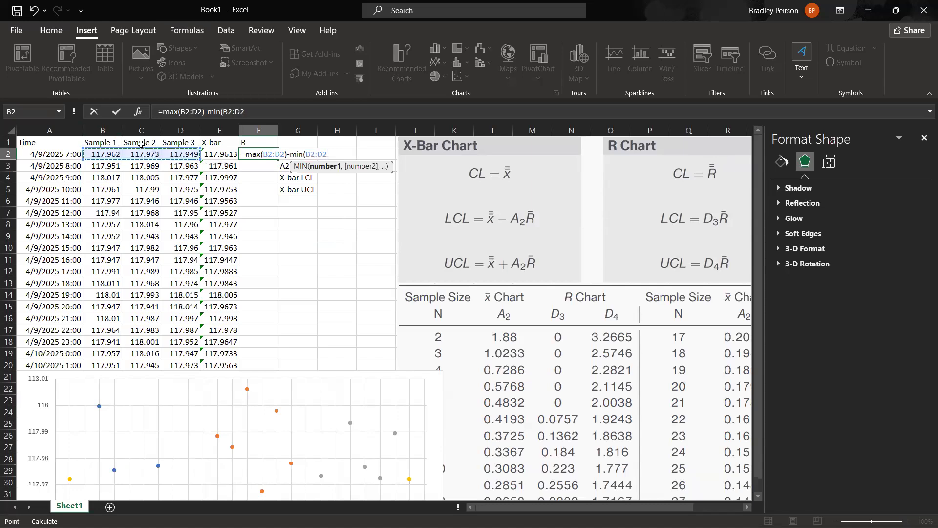
pyautogui.write(')')
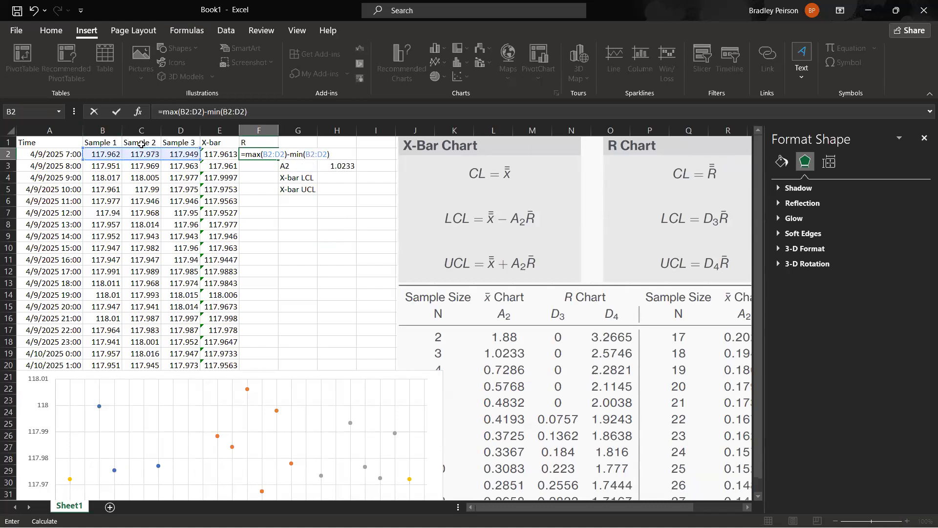
pyautogui.press('Return')
# Move the chart off the sample data onto the control limit reference and fill the range formula from F2 down to F25.
pyautogui.click(257, 155)
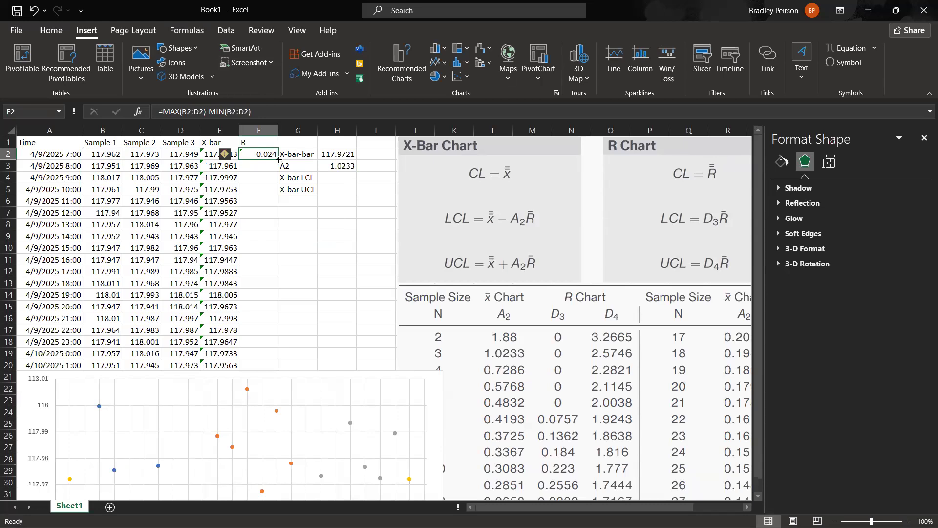
pyautogui.click(27, 394)
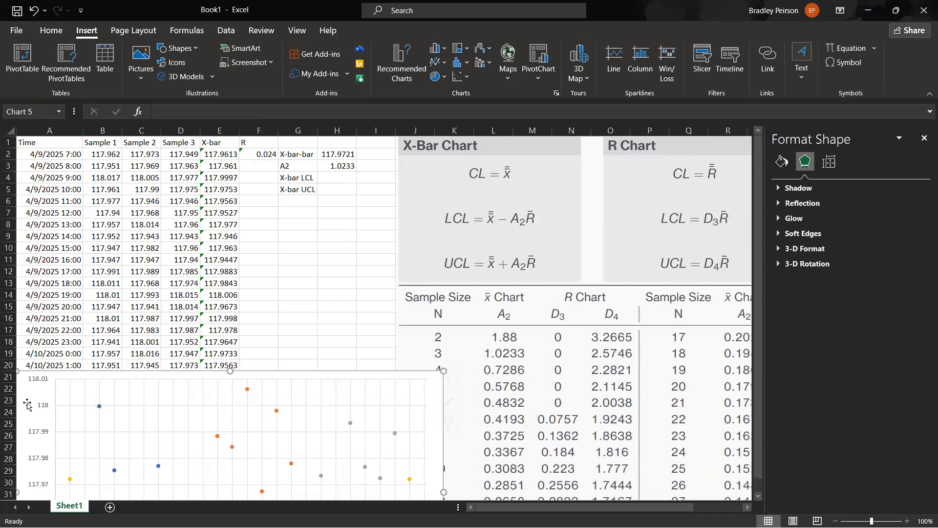
pyautogui.moveTo(27, 394); pyautogui.dragTo(416, 166)
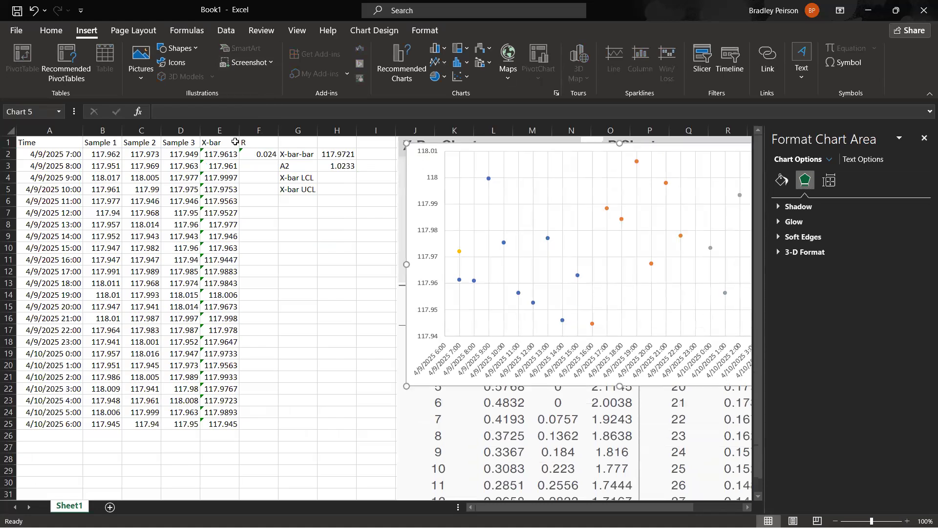
pyautogui.click(258, 153)
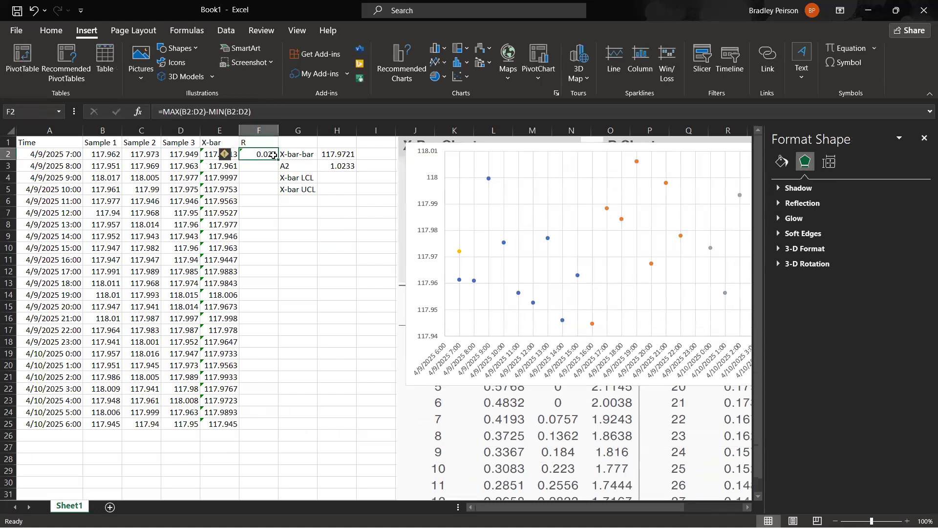
pyautogui.moveTo(278, 160); pyautogui.dragTo(278, 428)
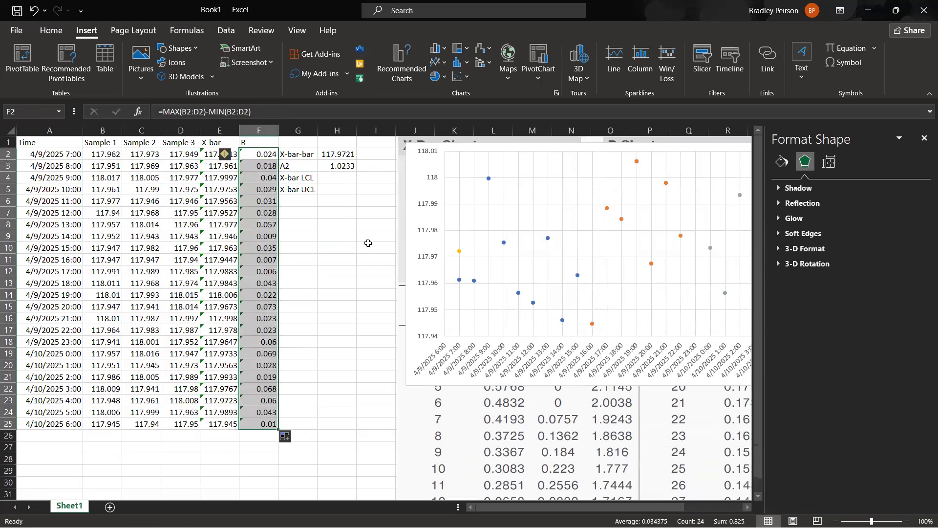
# Label G6 as R-bar and calculate the average range in H6 with the formula =AVERAGE(F2:F25).
pyautogui.click(304, 202)
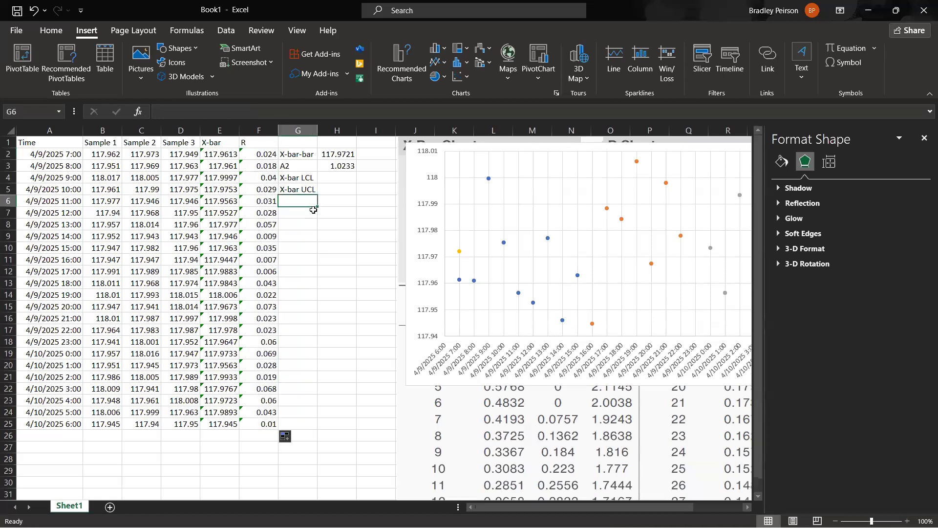
pyautogui.write('R-bar')
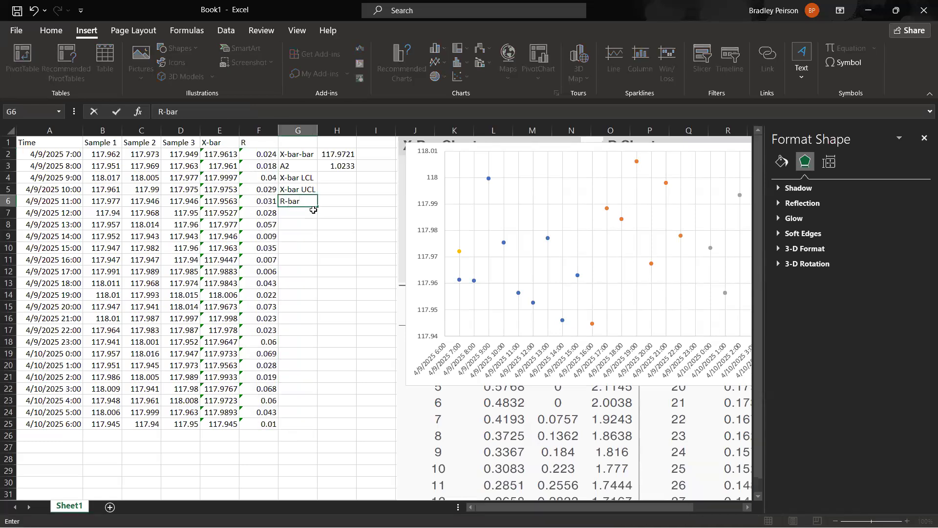
pyautogui.press('Tab')
pyautogui.write('=average(')
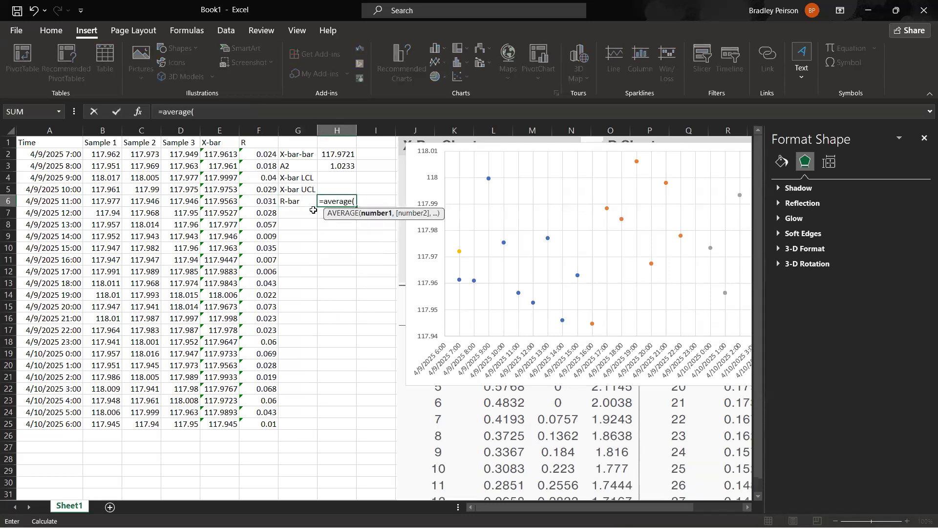
pyautogui.moveTo(252, 154); pyautogui.dragTo(273, 423)
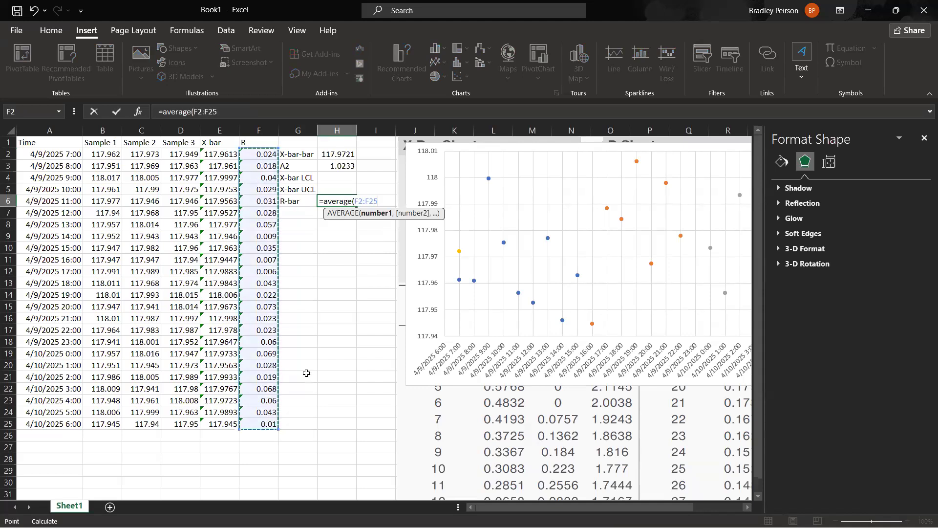
pyautogui.write(')')
pyautogui.press('Return')
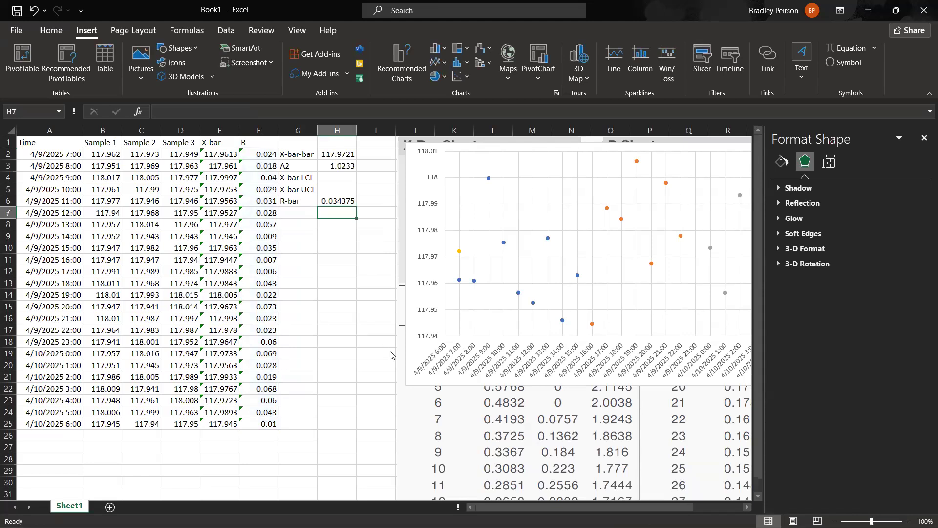
# Calculate the X-bar LCL in H4 with the formula =H2-(H3*H6).
pyautogui.click(330, 178)
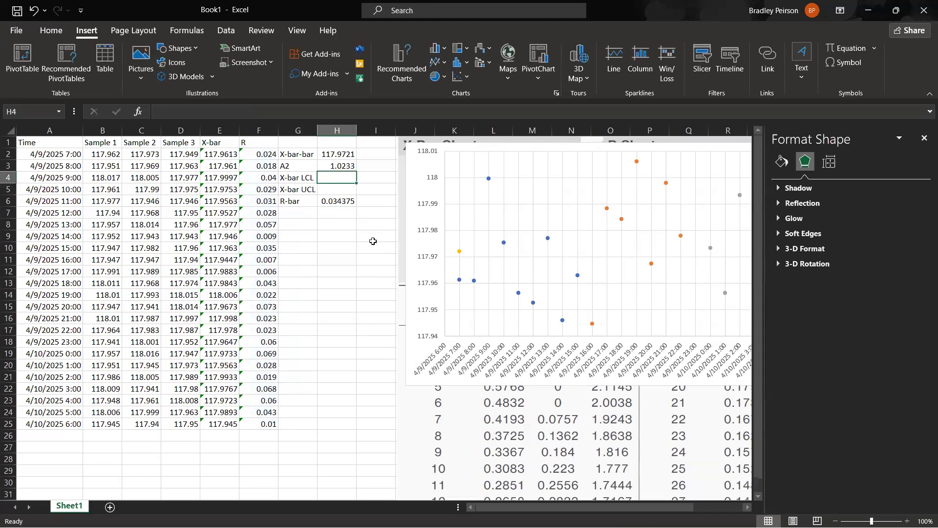
pyautogui.write('=')
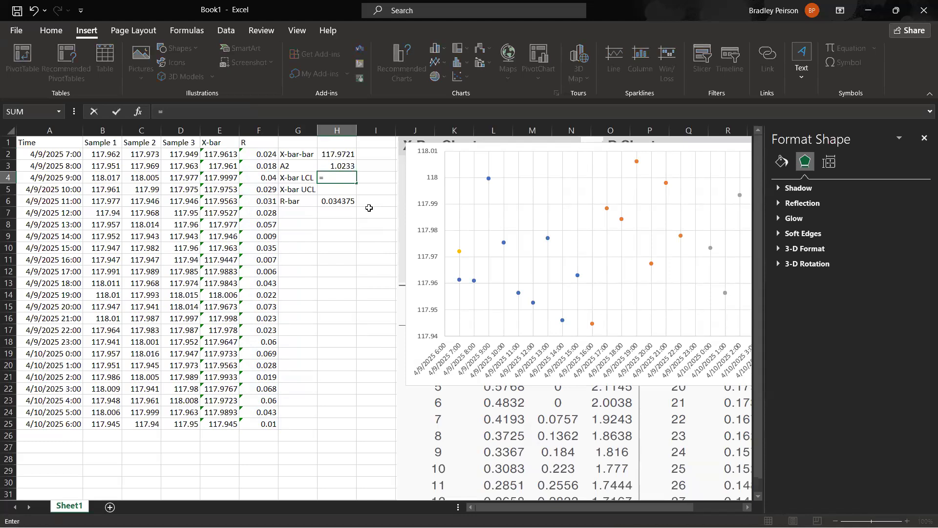
pyautogui.write('-')
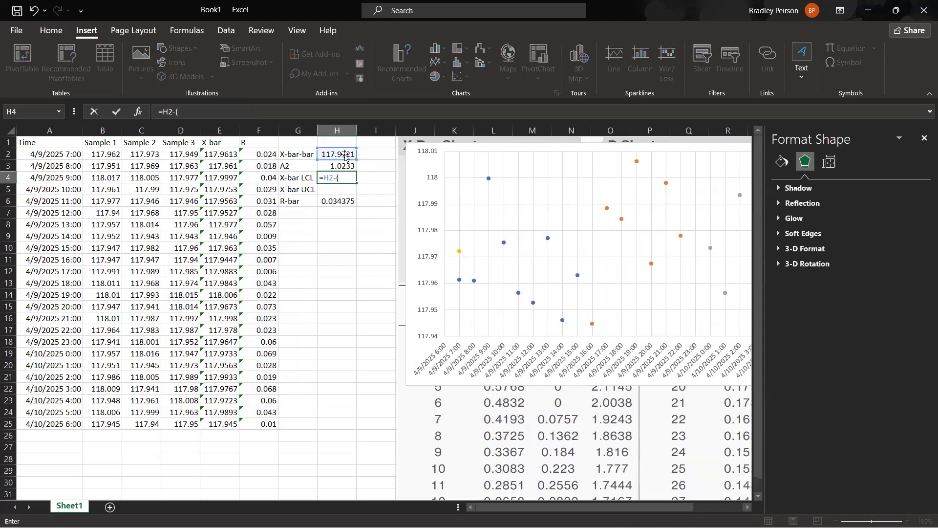
pyautogui.write('(')
pyautogui.click(347, 167)
pyautogui.write('*')
pyautogui.click(345, 200)
pyautogui.write(')')
pyautogui.press('Return')
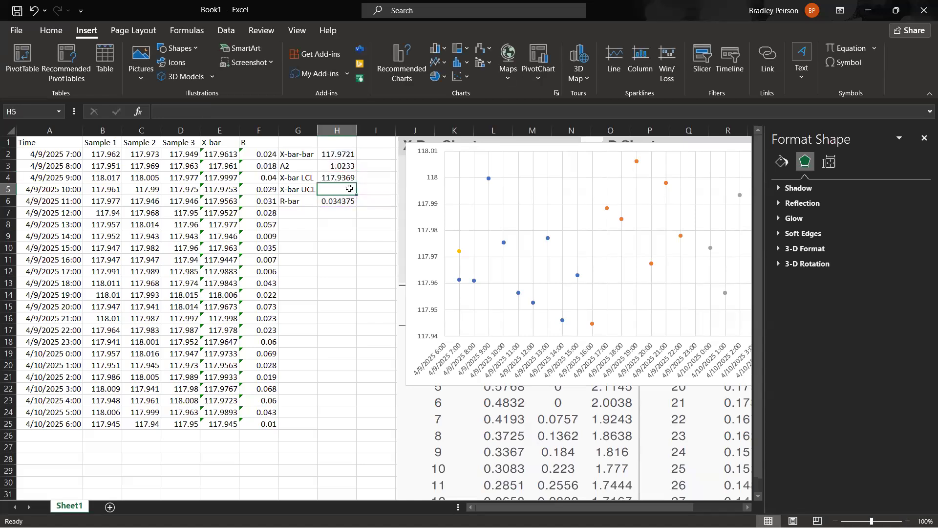
# Try to reuse the X-bar LCL formula for the UCL by filling H4 down into H5.
pyautogui.click(337, 178)
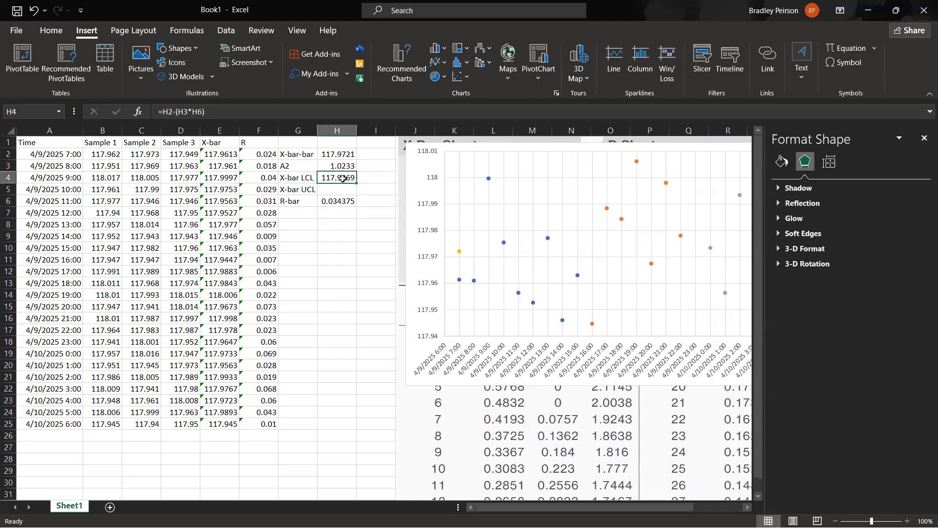
pyautogui.moveTo(357, 183); pyautogui.dragTo(357, 194)
pyautogui.click(336, 188)
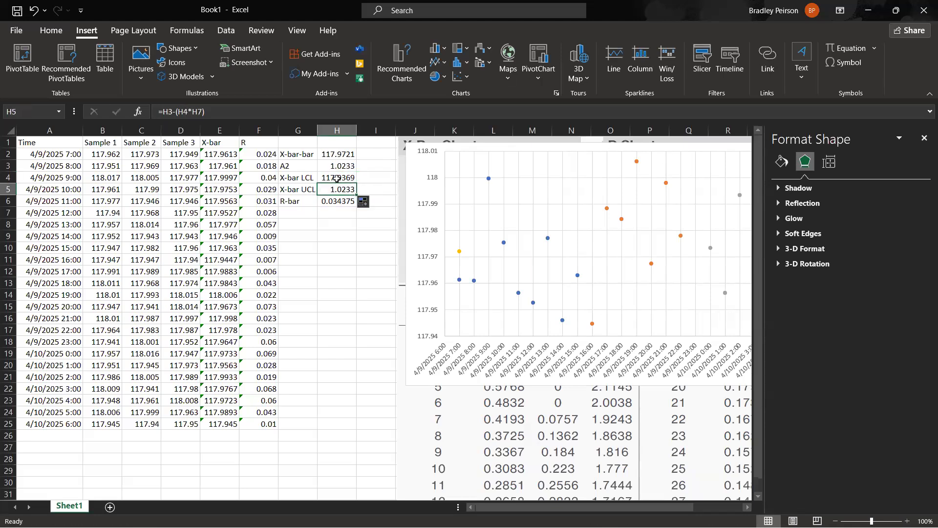
pyautogui.press('Up')
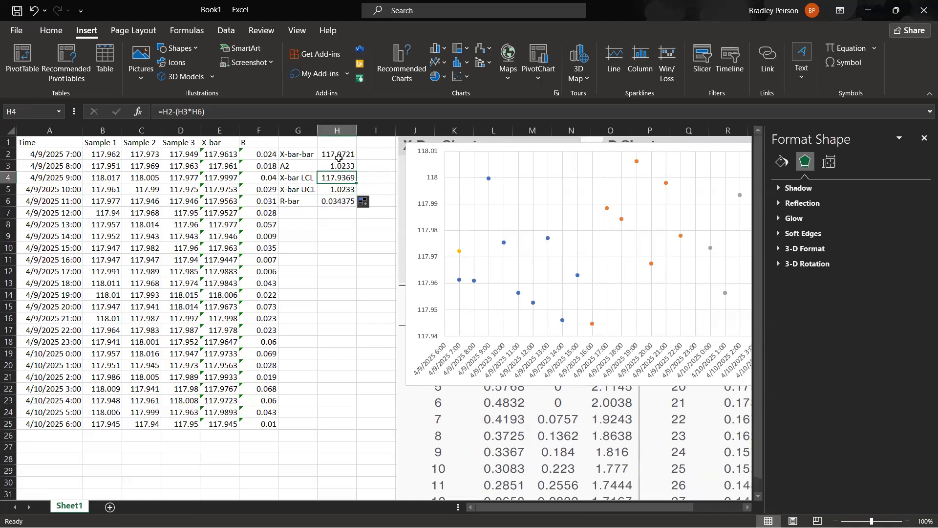
pyautogui.click(336, 190)
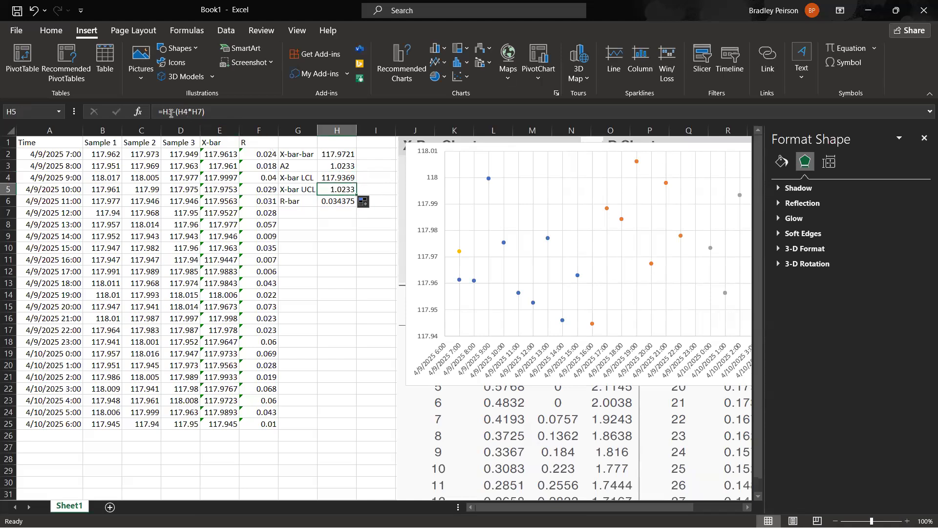
pyautogui.click(169, 113)
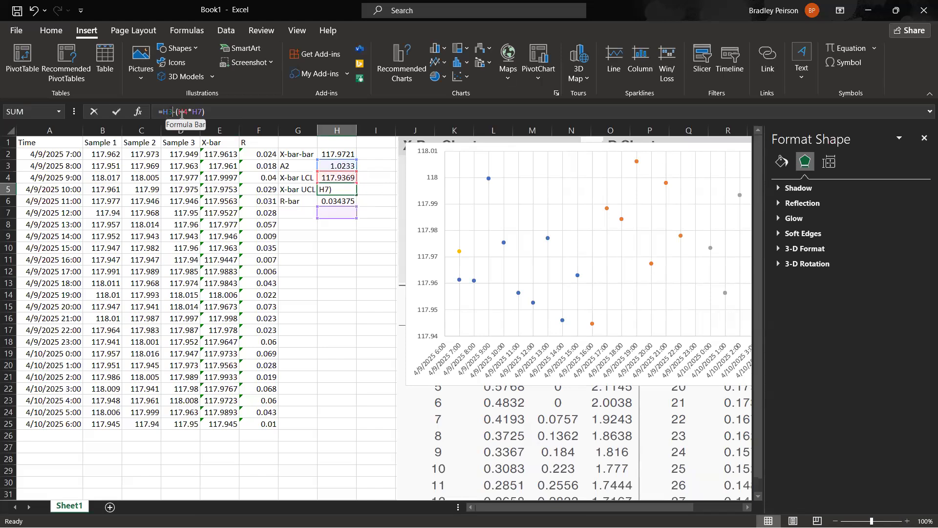
pyautogui.click(336, 193)
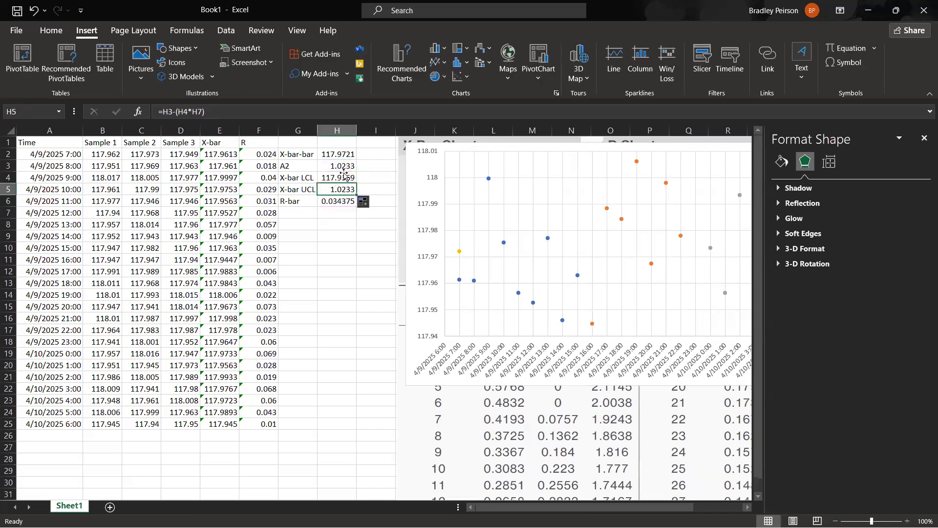
# Copy the formula text =H2-(H3*H6) from H4 and replace the formula in H5 with it.
pyautogui.click(347, 180)
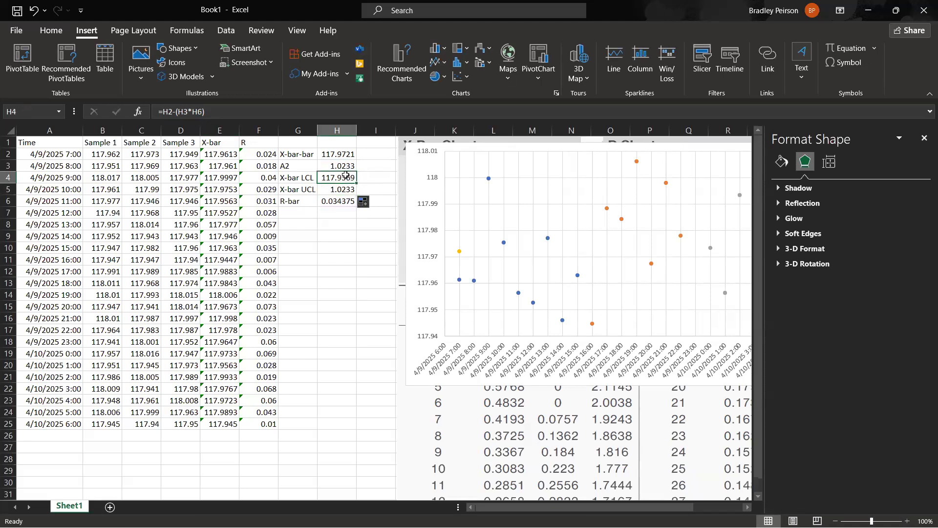
pyautogui.click(223, 113)
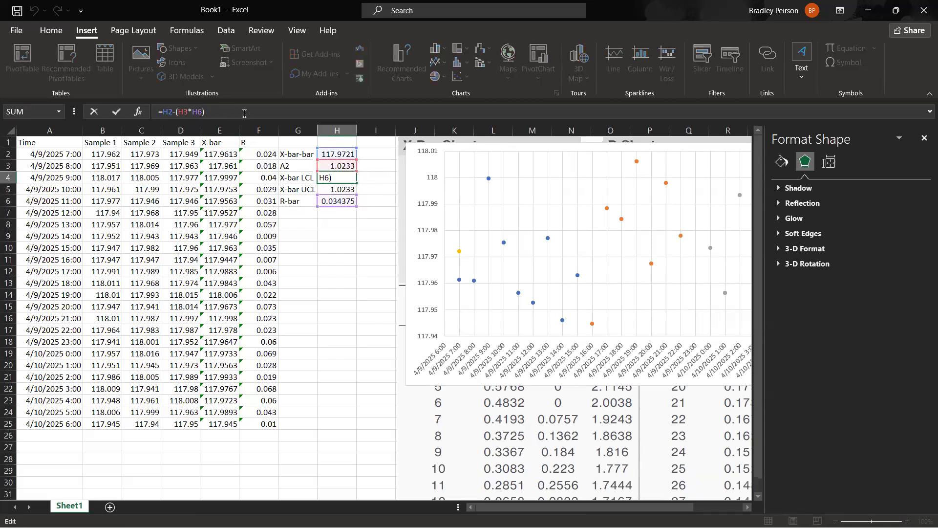
pyautogui.doubleClick(180, 111)
pyautogui.click(173, 112)
pyautogui.click(374, 211)
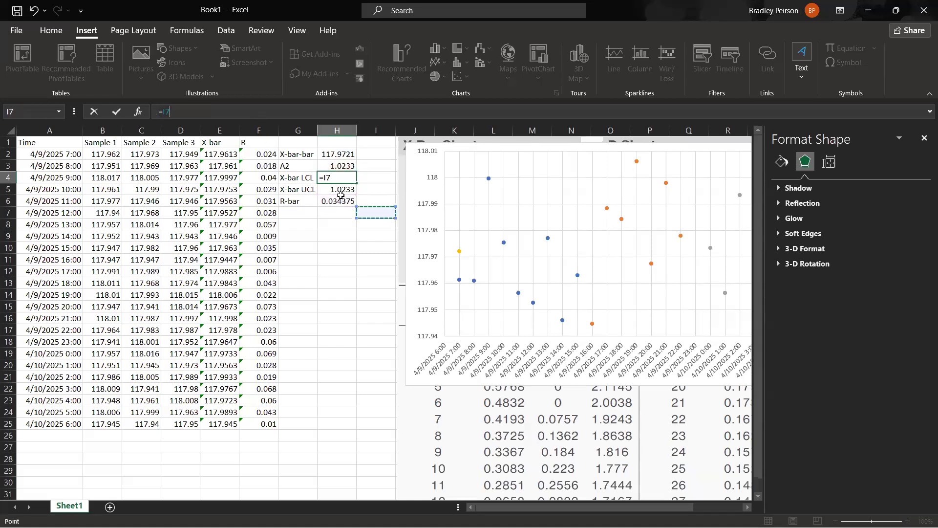
pyautogui.press('Escape')
pyautogui.click(326, 191)
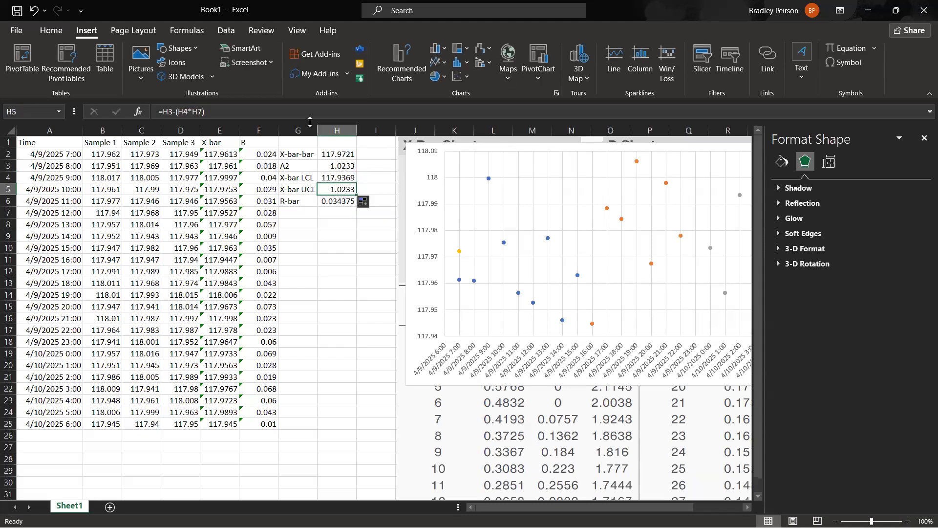
pyautogui.click(201, 112)
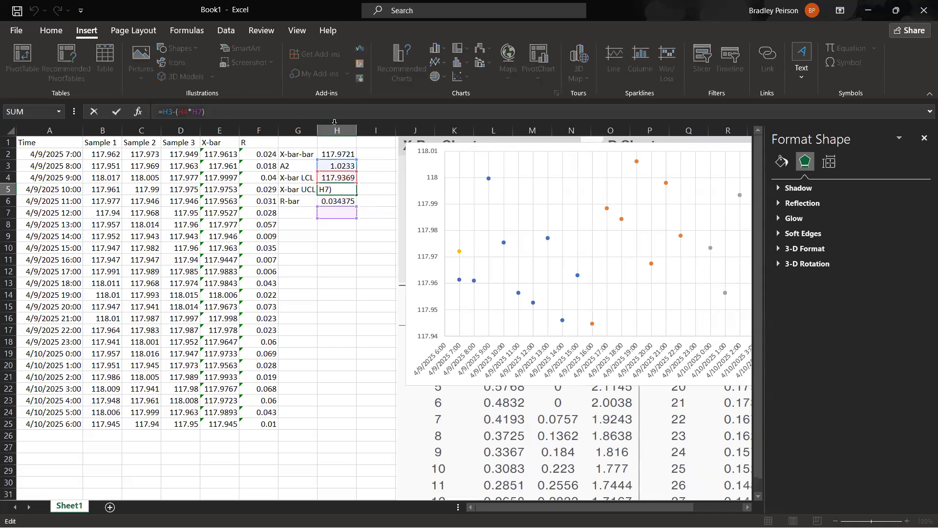
pyautogui.hotkey('ctrl', 'v')
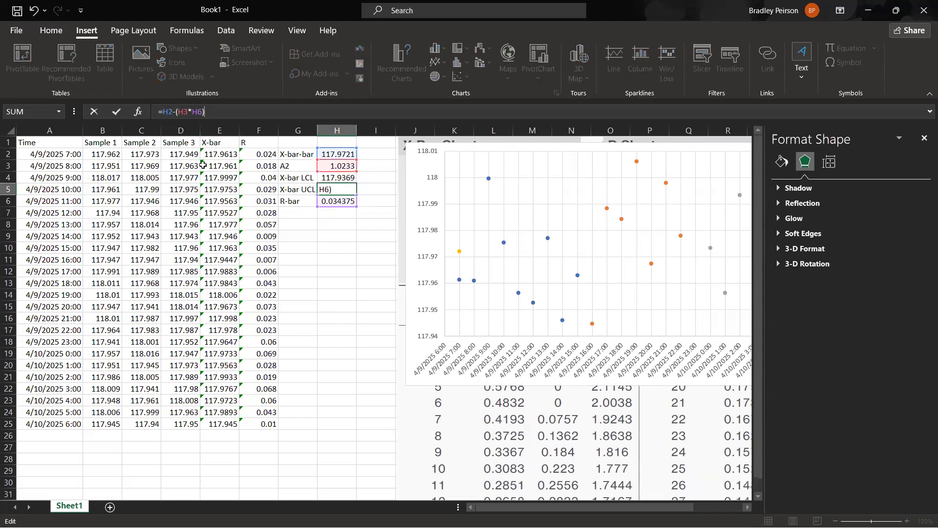
# Change the minus sign in the X-bar UCL formula in H5 to a plus, giving =H2+(H3*H6).
pyautogui.click(178, 113)
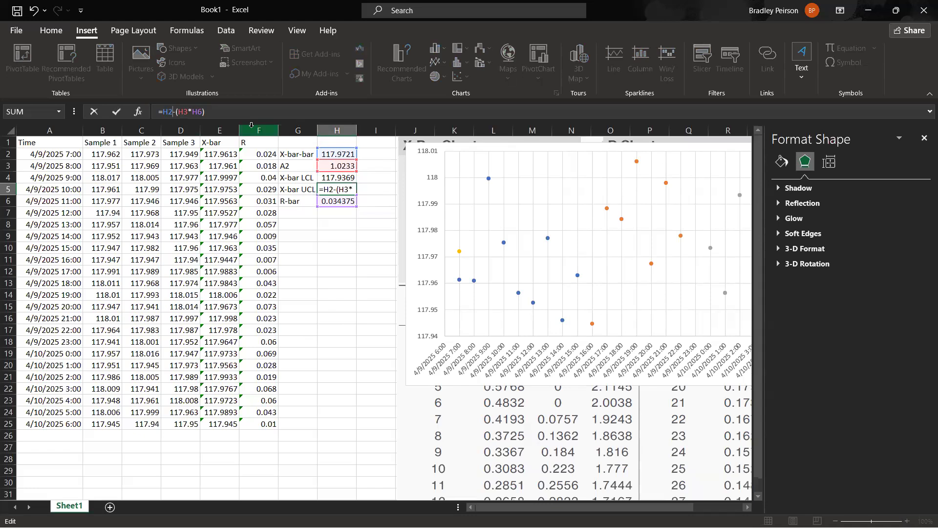
pyautogui.press('BackSpace')
pyautogui.write('+')
pyautogui.press('Return')
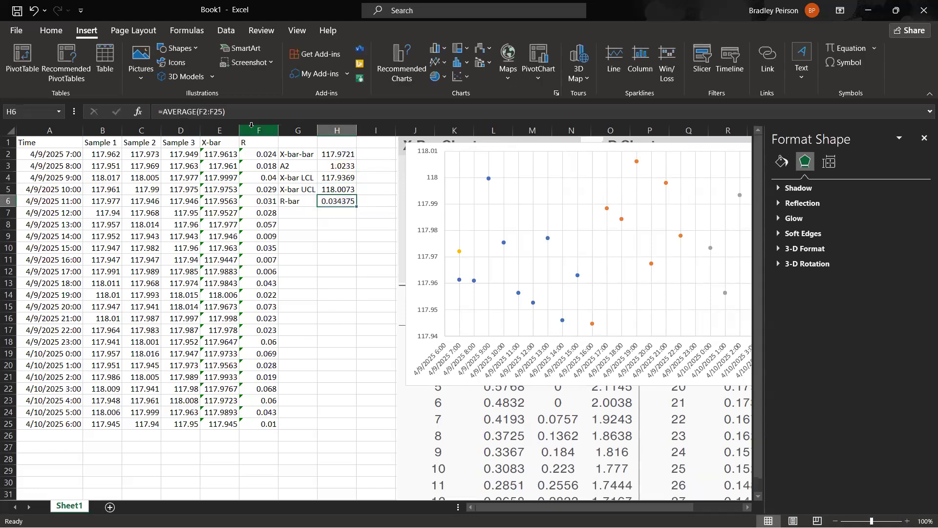
pyautogui.click(335, 189)
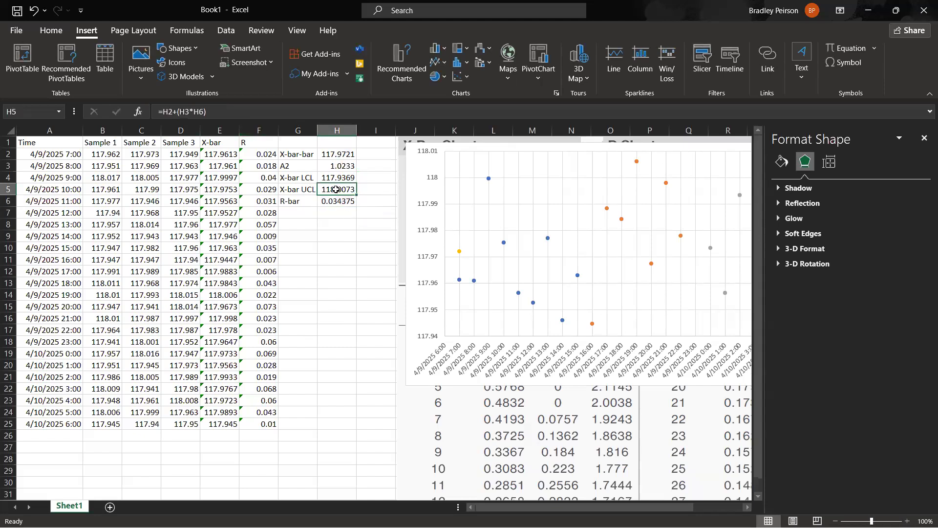
# Move the chart off the control limit formulas and add a data series named UCL with X values A2 and A25.
pyautogui.moveTo(416, 217); pyautogui.dragTo(114, 297)
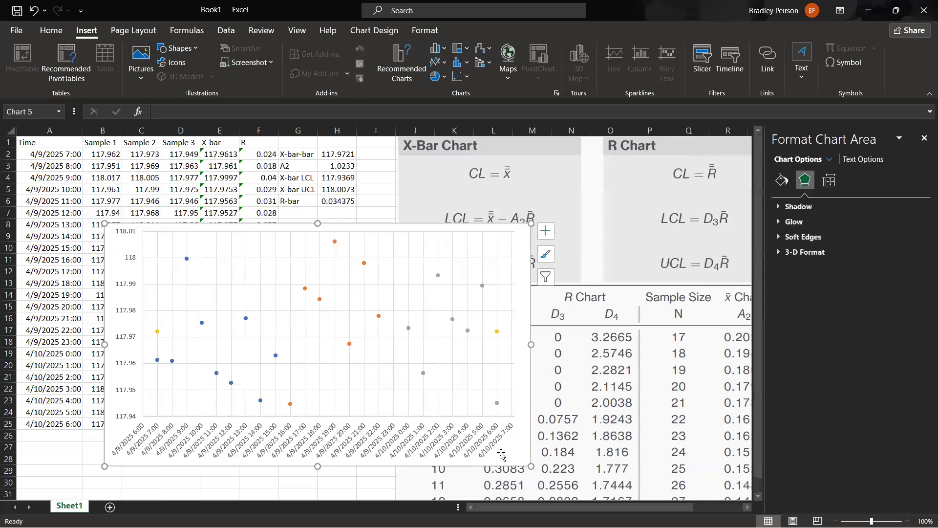
pyautogui.rightClick(520, 450)
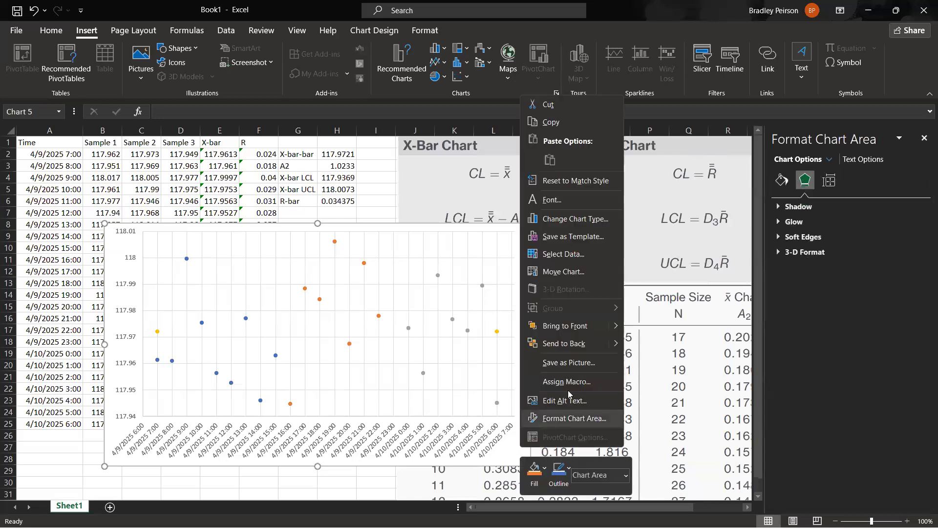
pyautogui.click(567, 255)
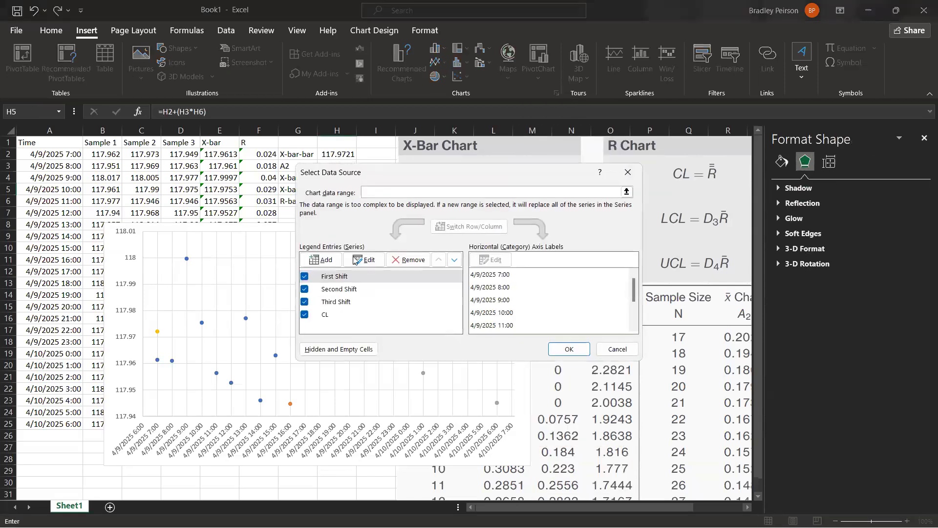
pyautogui.click(322, 260)
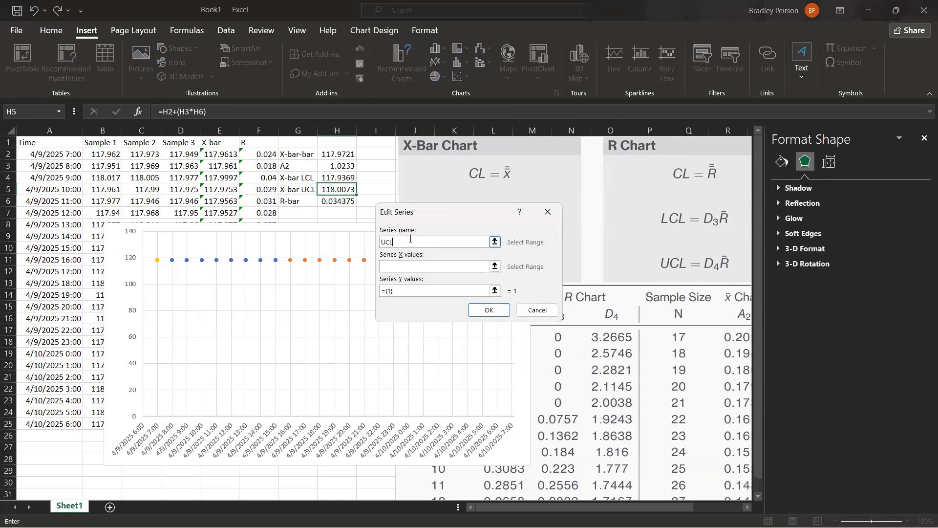
pyautogui.click(414, 268)
pyautogui.click(56, 157)
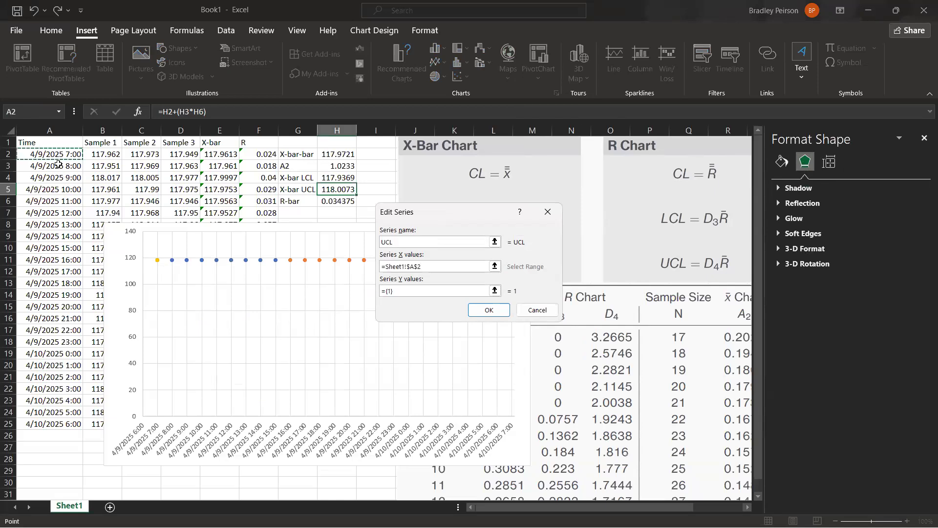
pyautogui.keyDown('ctrl'); pyautogui.click(46, 424); pyautogui.keyUp('ctrl')
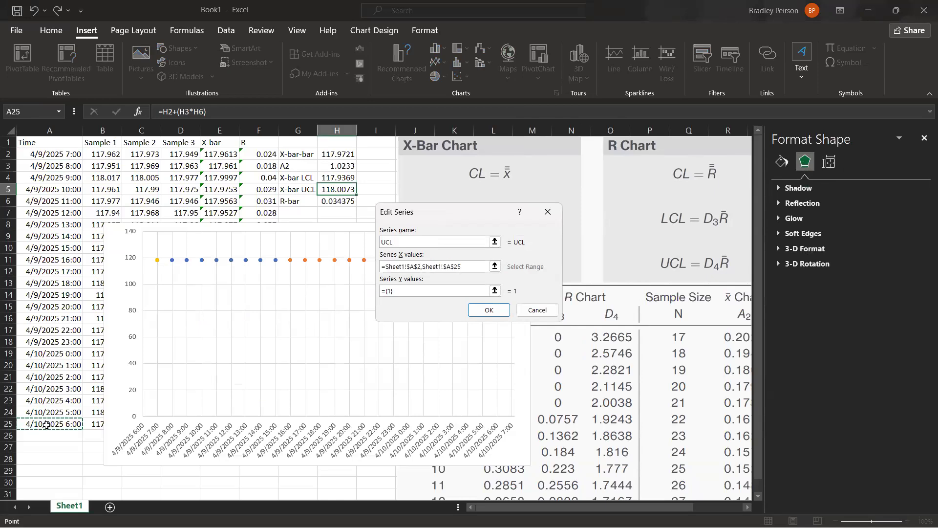
# Set the UCL series' Y values to H5 twice and apply the new series to the chart.
pyautogui.click(414, 289)
pyautogui.hotkey('ctrl', 'a')
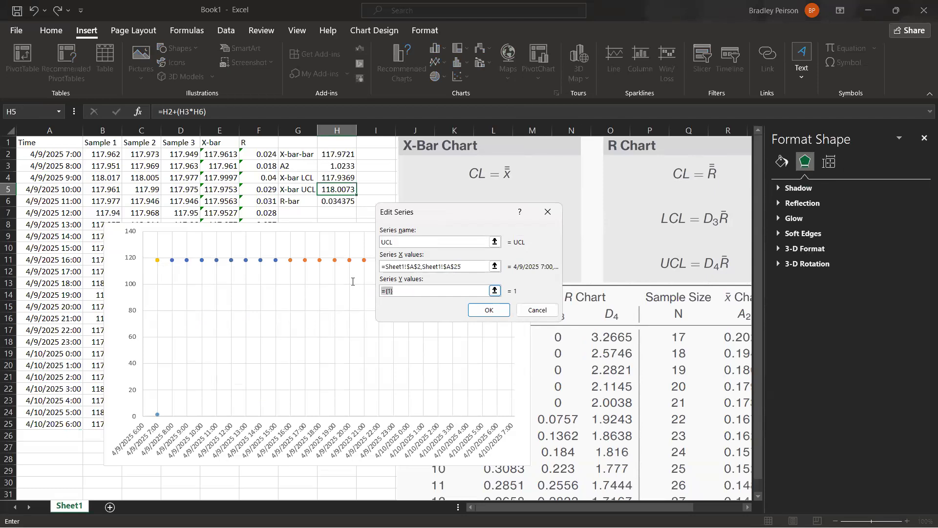
pyautogui.press('BackSpace')
pyautogui.click(342, 190)
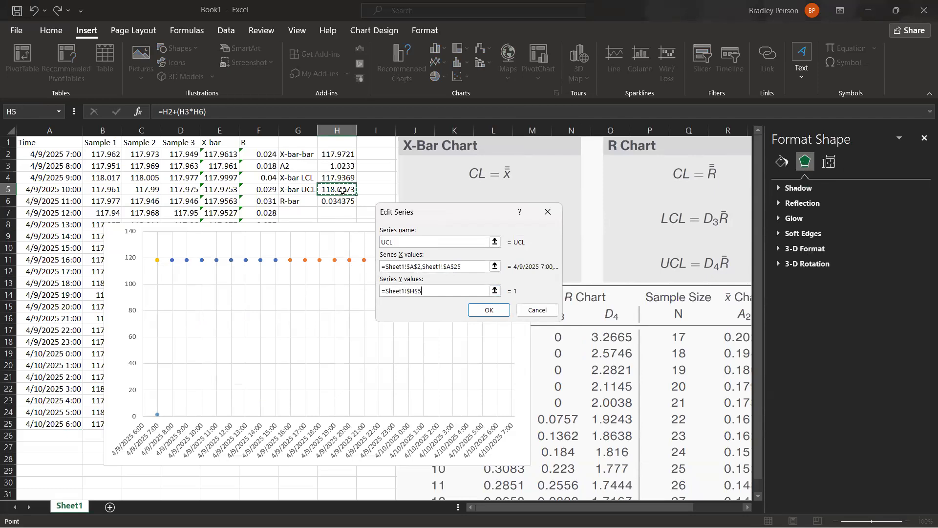
pyautogui.write(',')
pyautogui.click(342, 190)
pyautogui.click(489, 310)
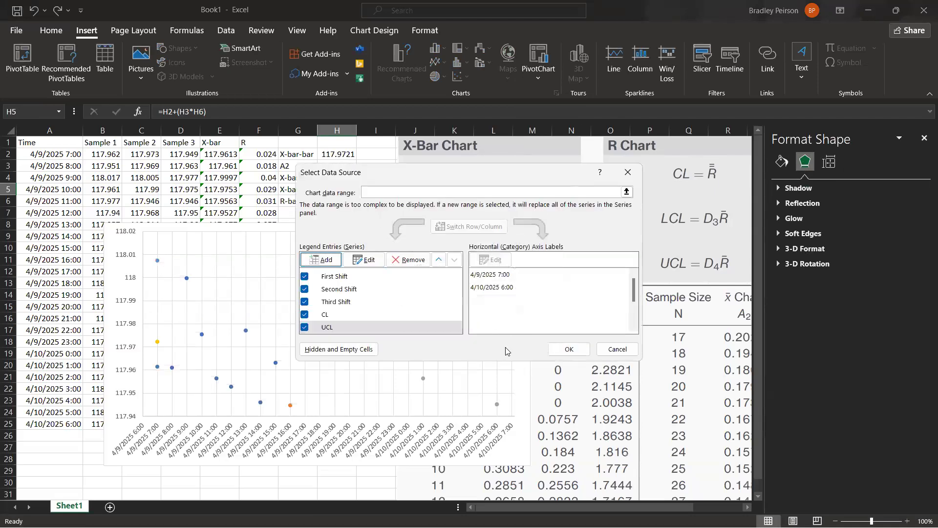
pyautogui.click(567, 349)
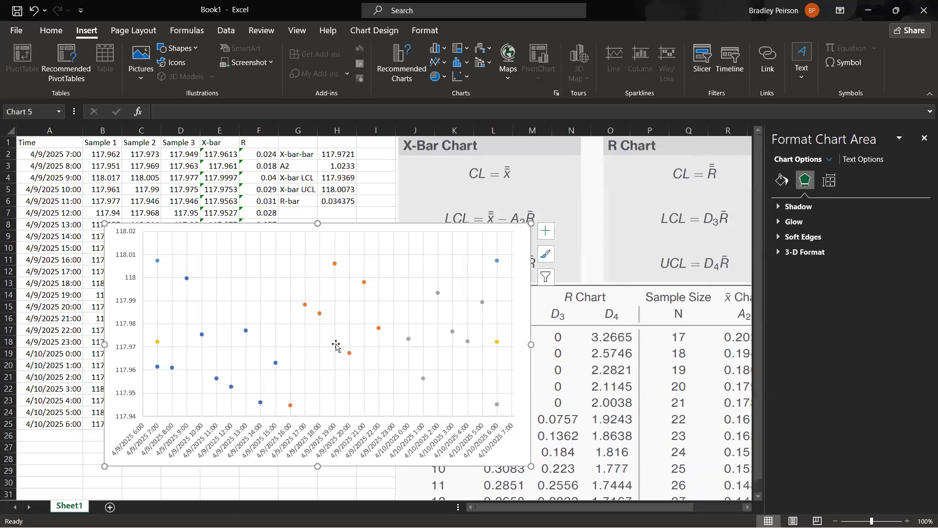
# Add a data series named LCL to the chart with X values A2 and A25.
pyautogui.click(497, 260)
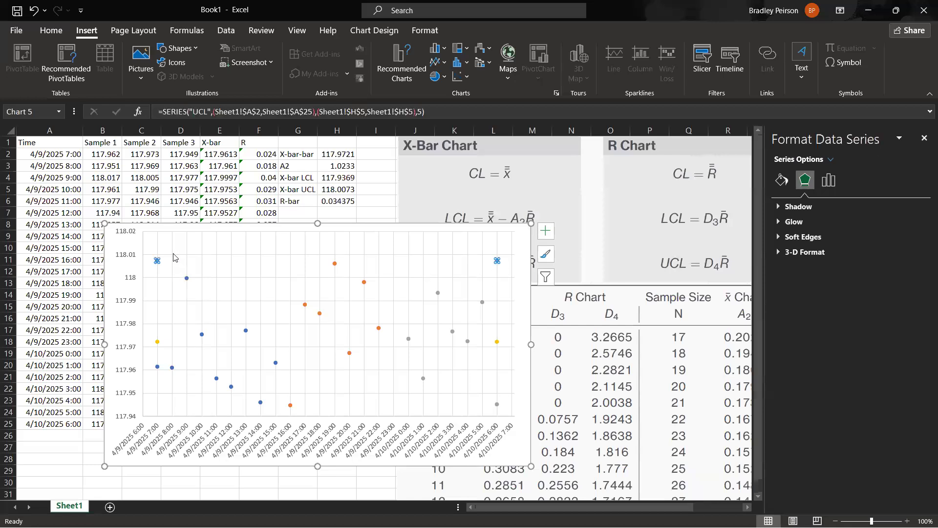
pyautogui.rightClick(520, 311)
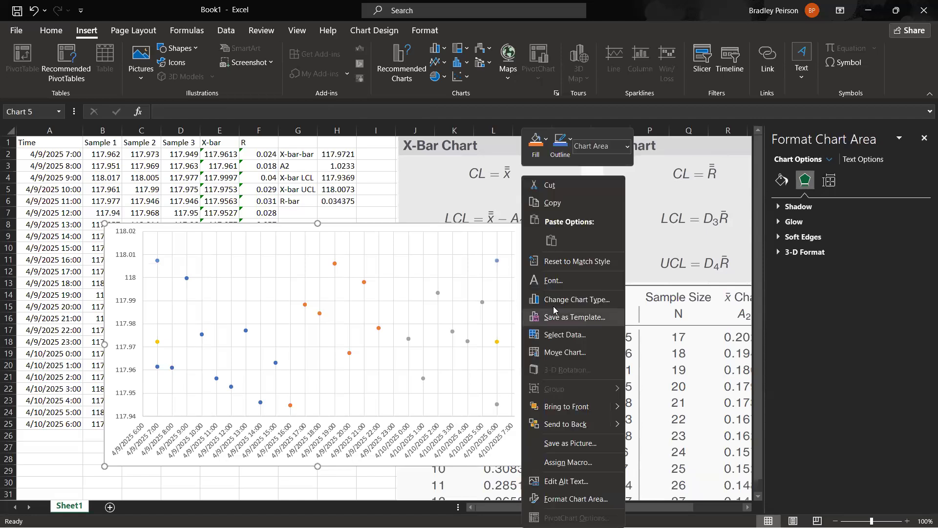
pyautogui.click(563, 335)
pyautogui.click(321, 260)
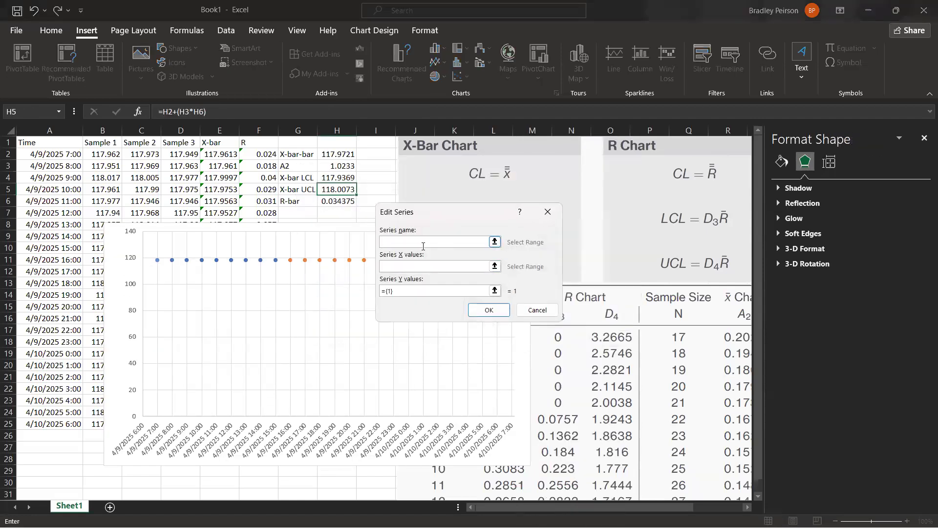
pyautogui.write('LCL')
pyautogui.click(407, 270)
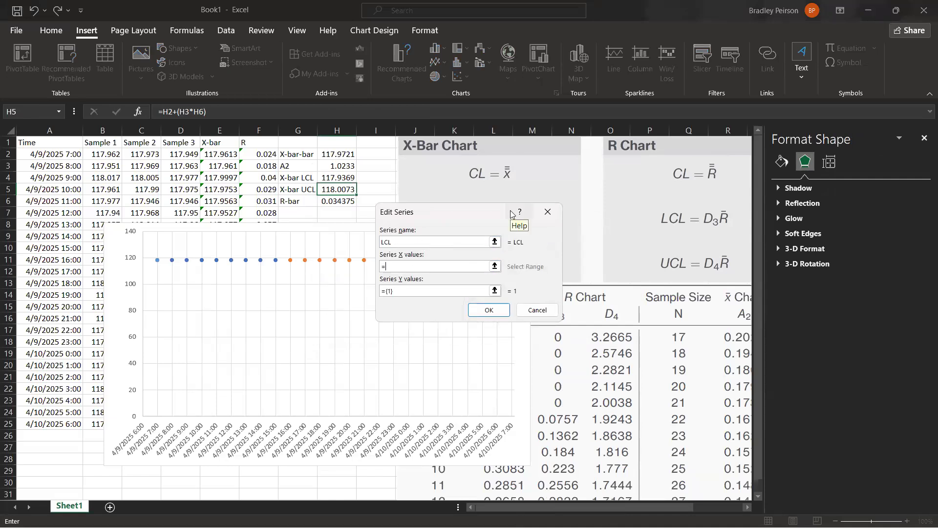
pyautogui.click(54, 156)
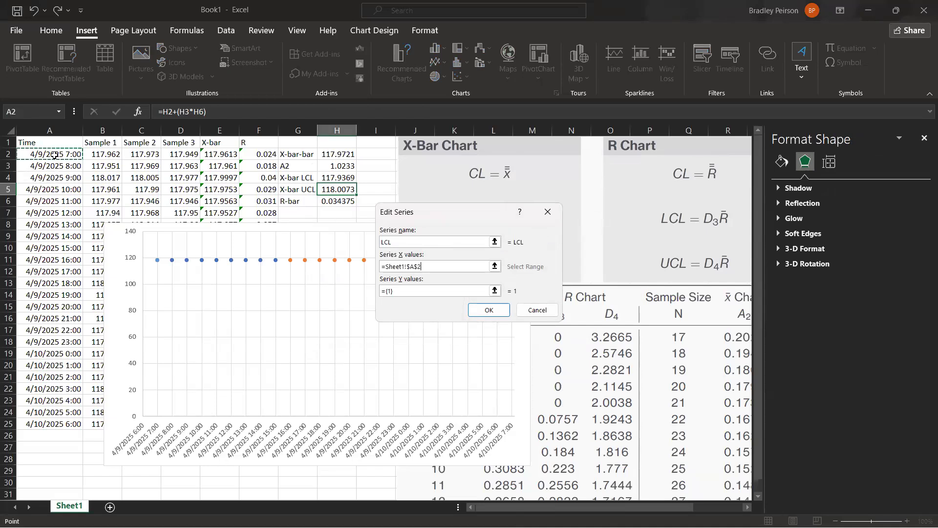
pyautogui.keyDown('ctrl'); pyautogui.click(74, 423); pyautogui.keyUp('ctrl')
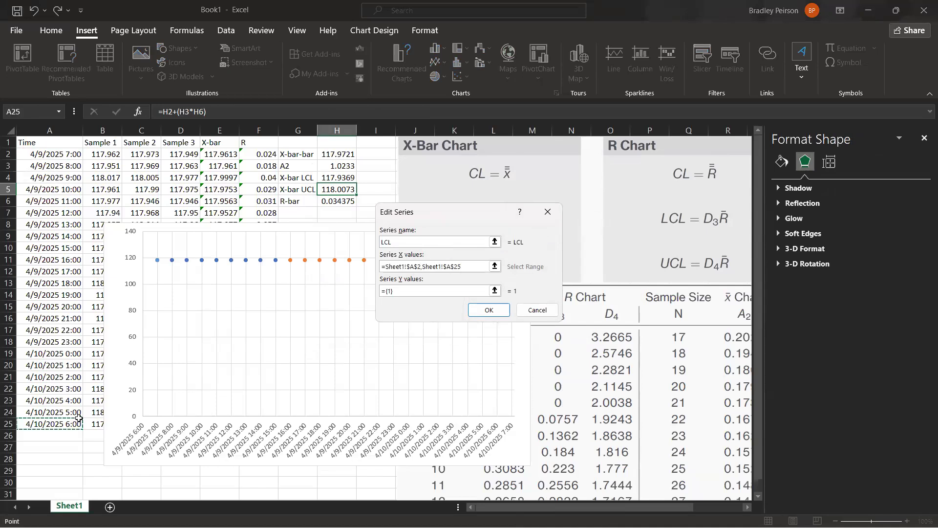
# Set the LCL series' Y values to H4 twice, apply the series, and move the chart up to about row 4.
pyautogui.click(387, 292)
pyautogui.press('BackSpace')
pyautogui.click(345, 177)
pyautogui.keyDown('ctrl'); pyautogui.click(345, 178); pyautogui.keyUp('ctrl')
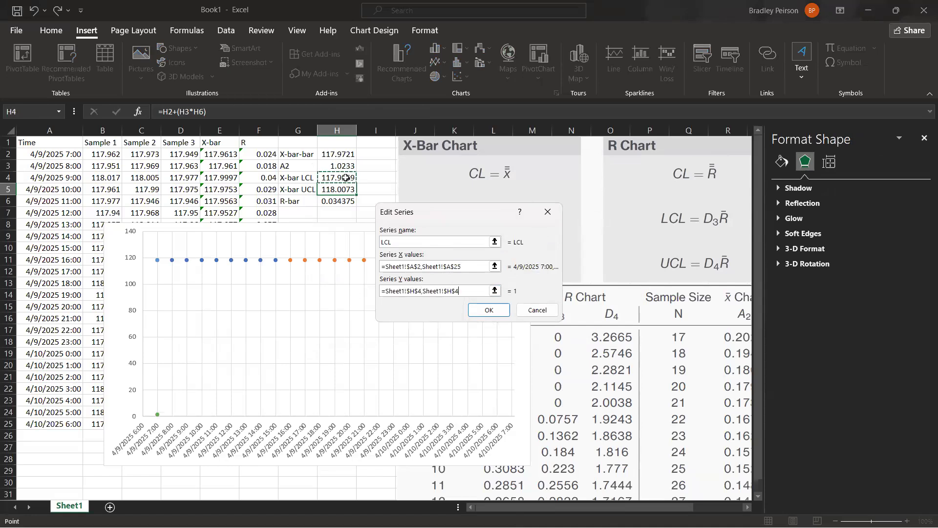
pyautogui.click(495, 308)
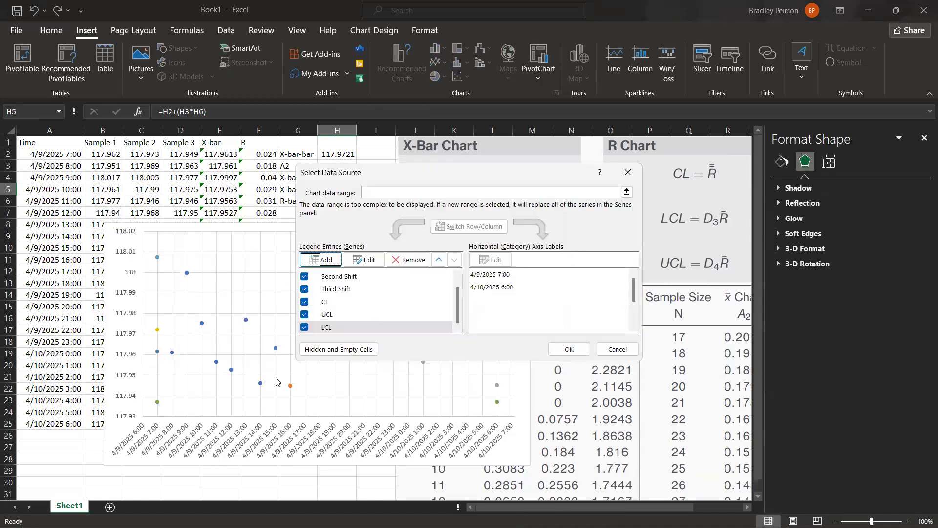
pyautogui.click(567, 350)
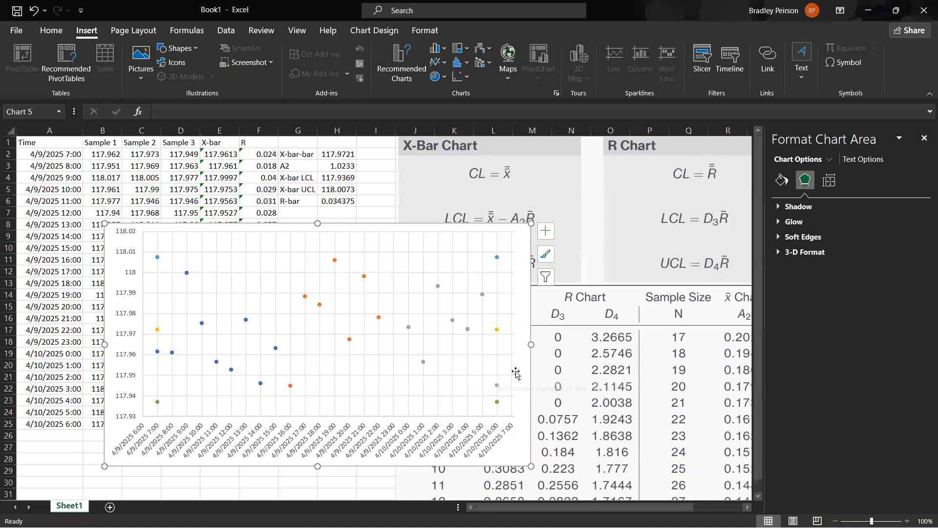
pyautogui.moveTo(538, 398); pyautogui.dragTo(541, 345)
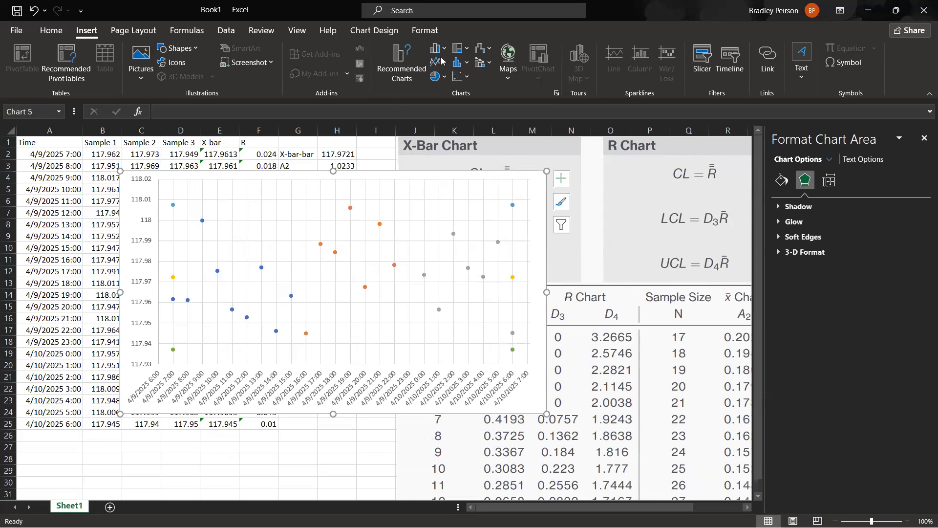
pyautogui.click(425, 31)
pyautogui.click(375, 31)
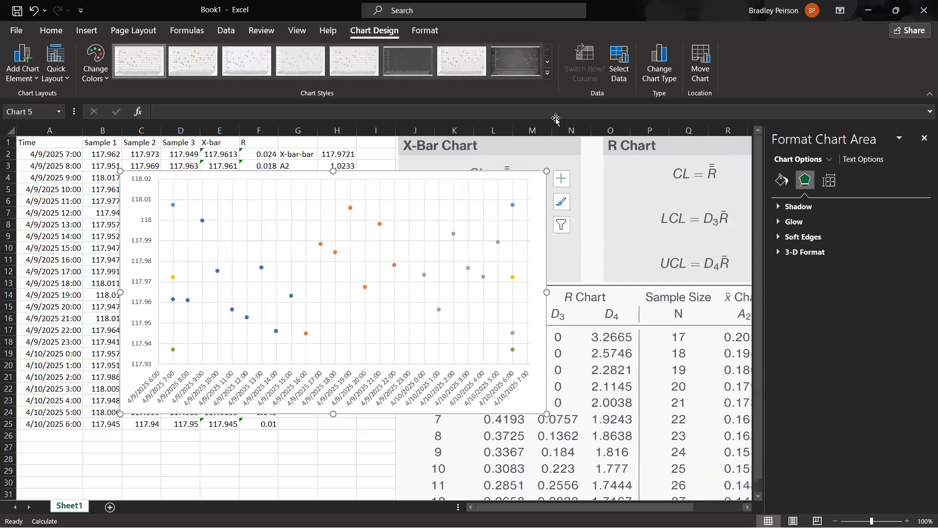
pyautogui.click(370, 445)
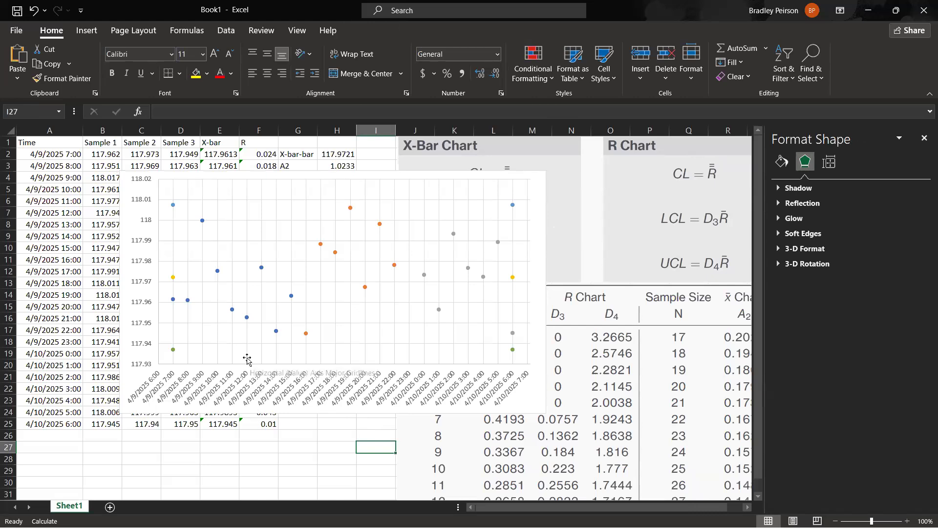
pyautogui.click(276, 331)
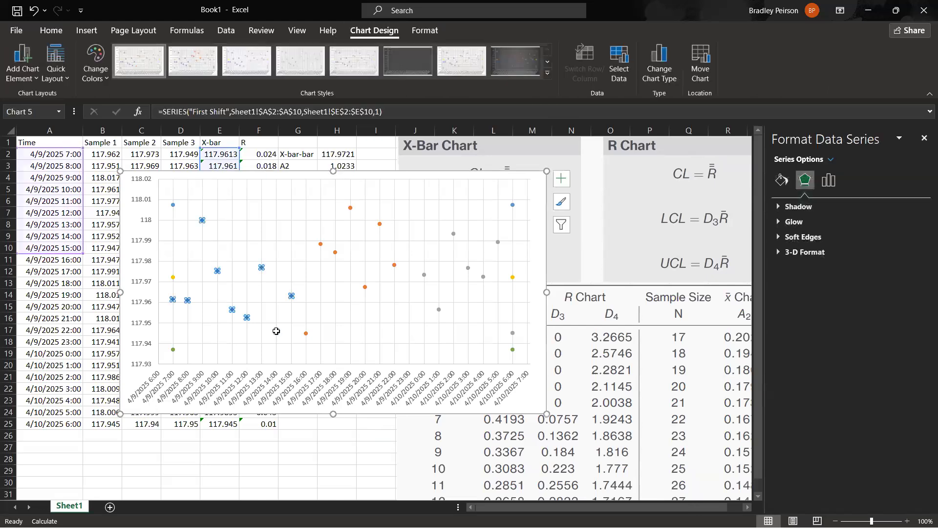
pyautogui.click(300, 435)
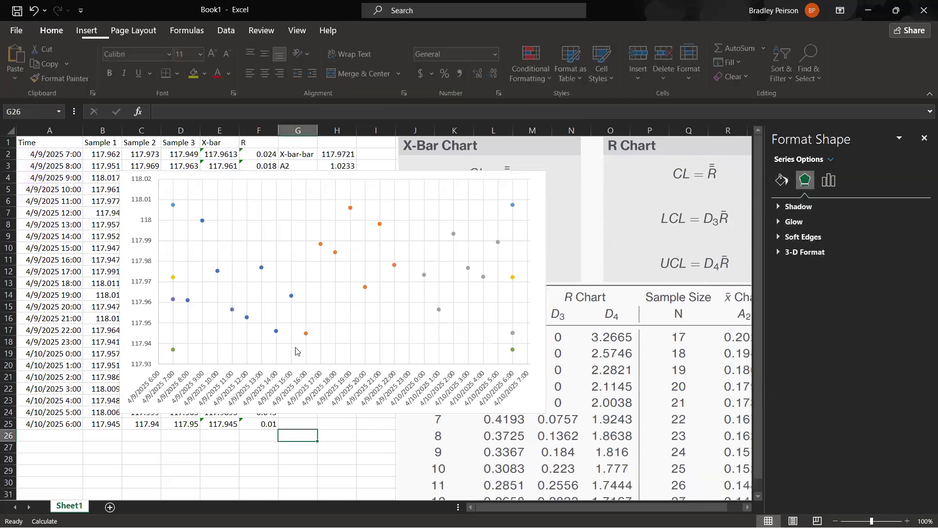
# Connect the First Shift series' points with a solid black line 0.75 pt wide.
pyautogui.click(292, 298)
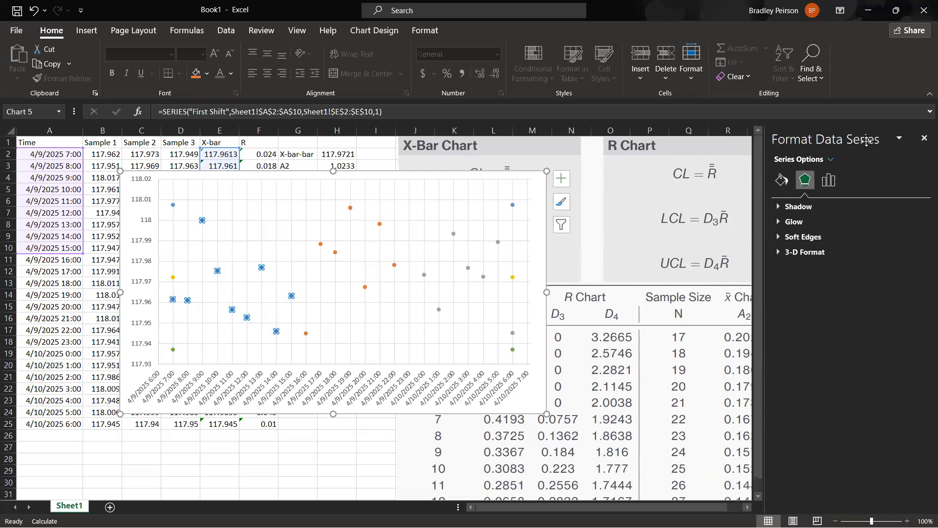
pyautogui.click(830, 180)
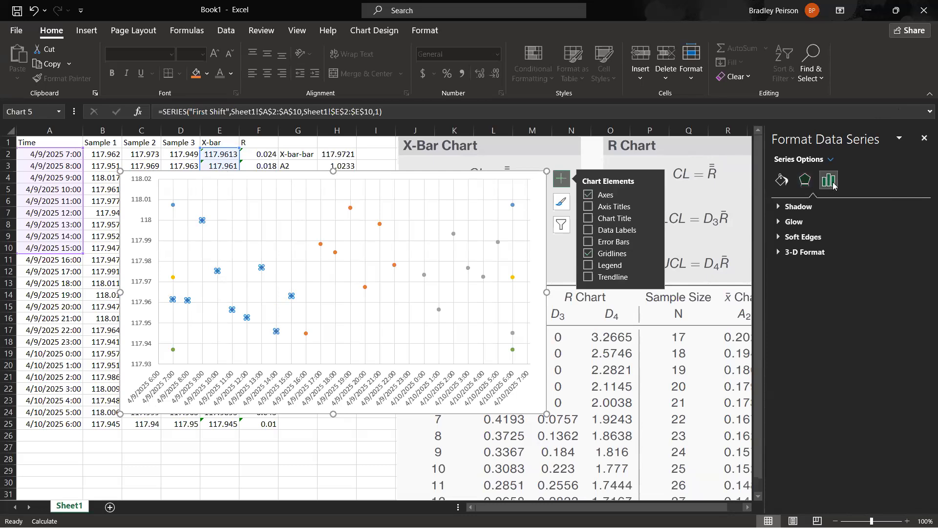
pyautogui.click(782, 180)
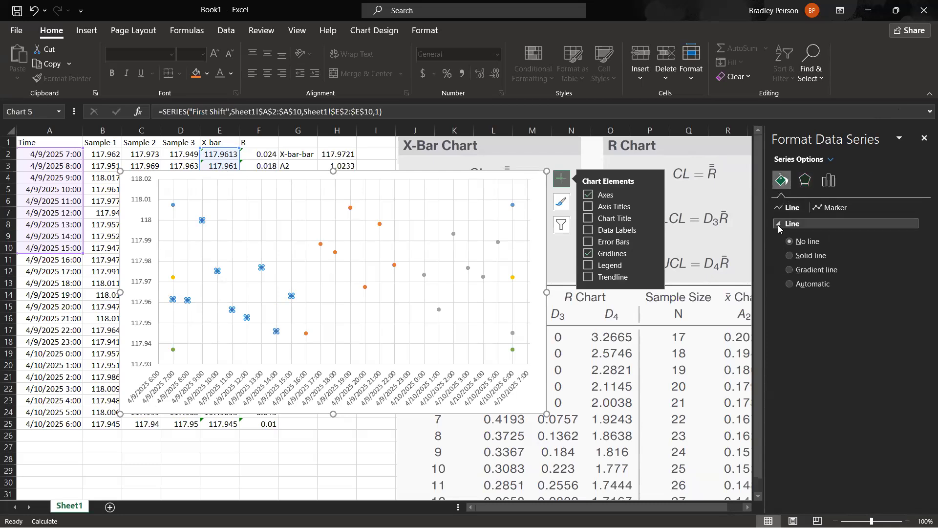
pyautogui.click(817, 257)
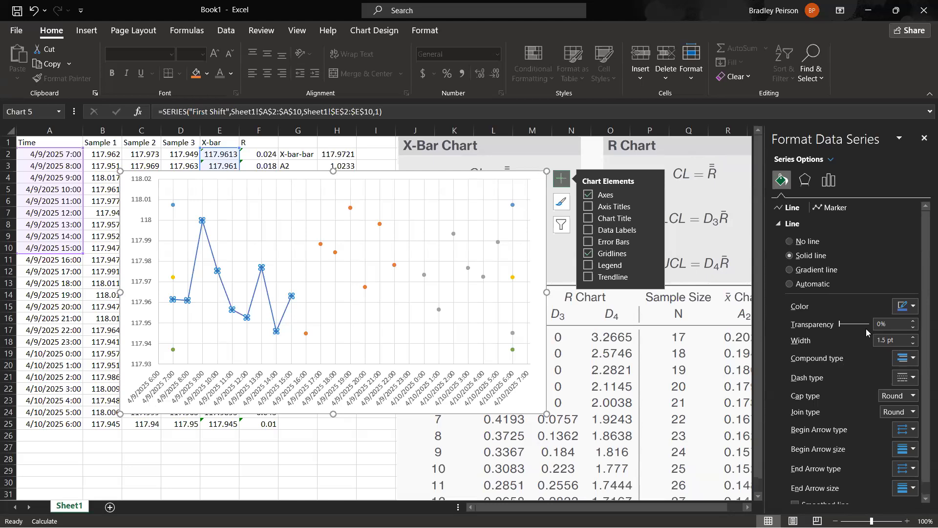
pyautogui.click(911, 310)
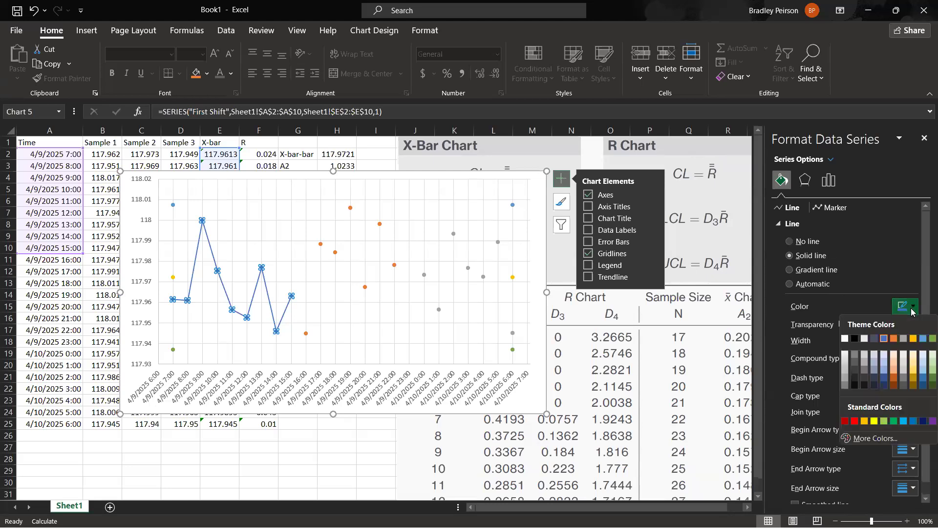
pyautogui.click(855, 338)
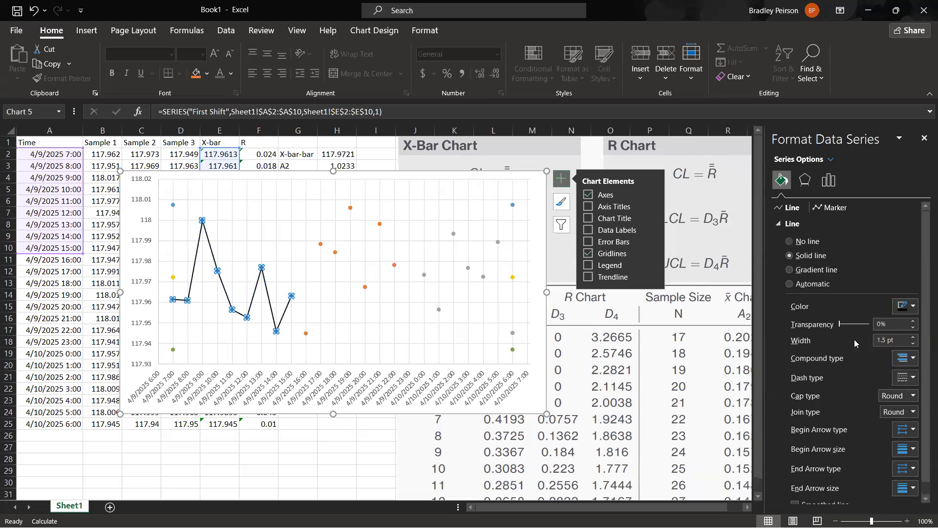
pyautogui.click(912, 344)
pyautogui.click(911, 344)
pyautogui.click(911, 344)
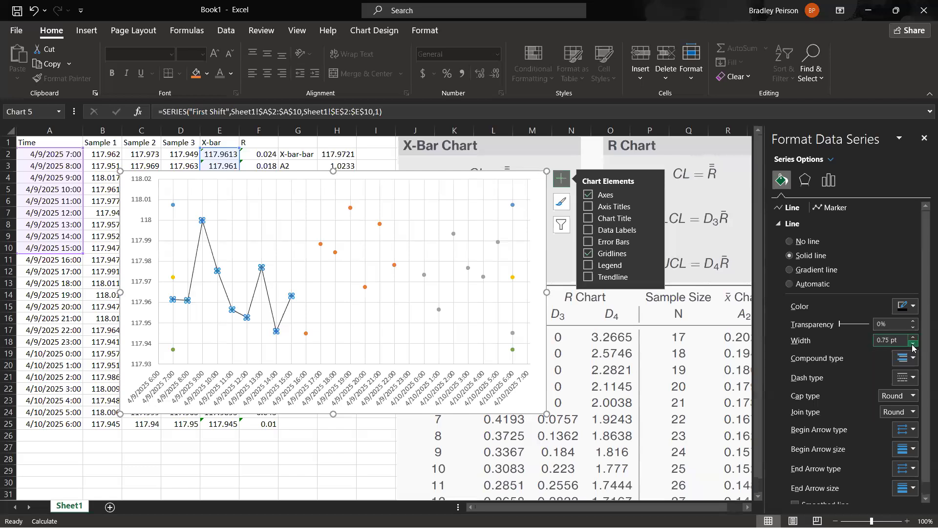
# Set the border and fill of the First Shift series' markers to black.
pyautogui.click(823, 209)
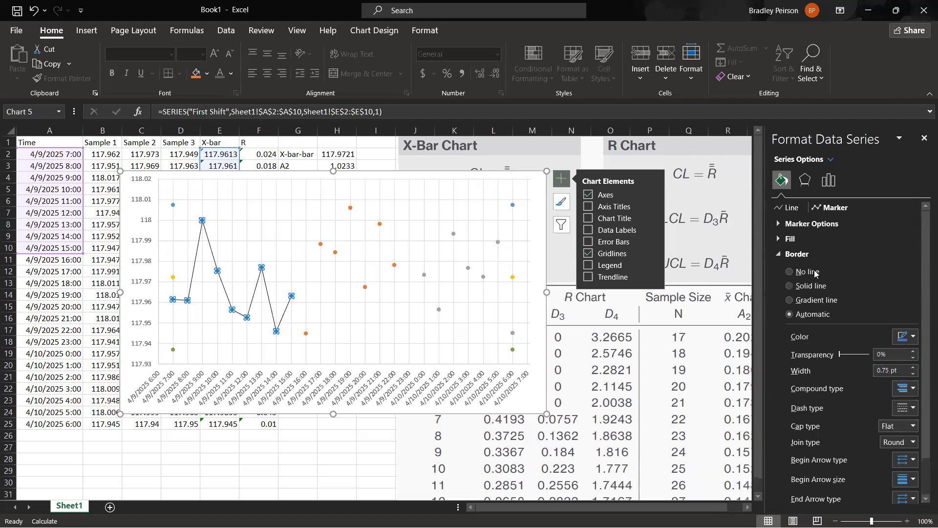
pyautogui.click(913, 336)
pyautogui.click(855, 370)
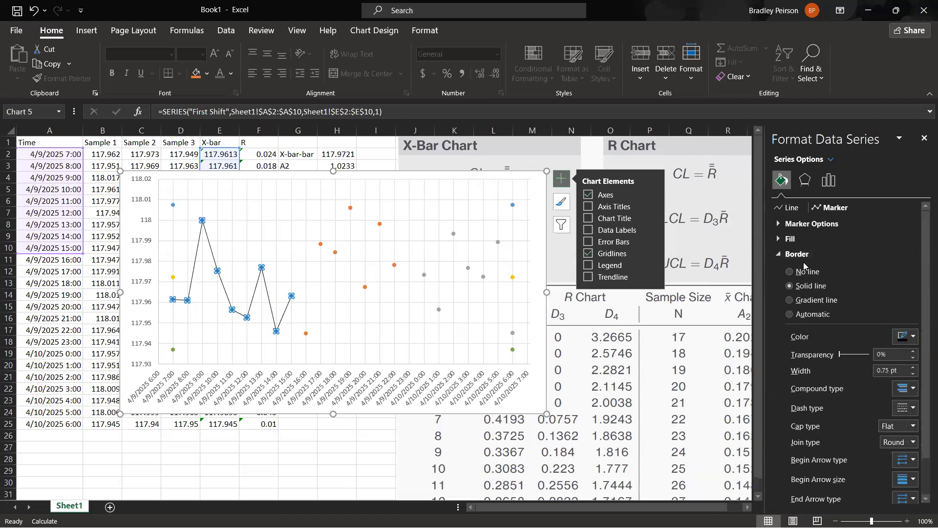
pyautogui.click(784, 240)
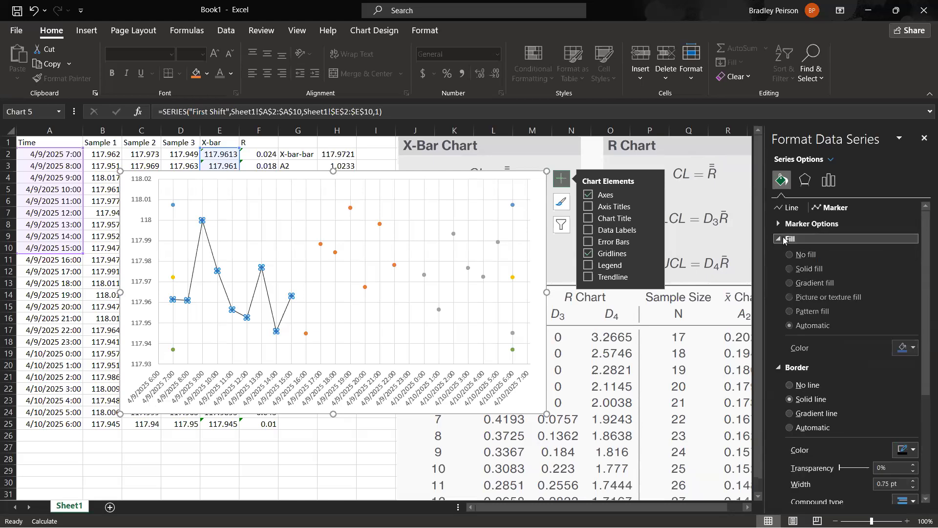
pyautogui.click(913, 348)
pyautogui.click(855, 383)
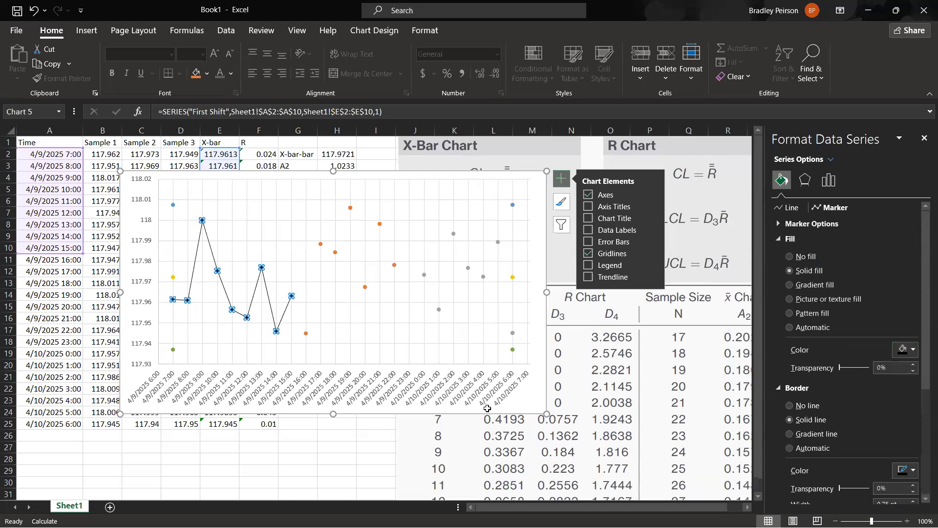
pyautogui.click(337, 436)
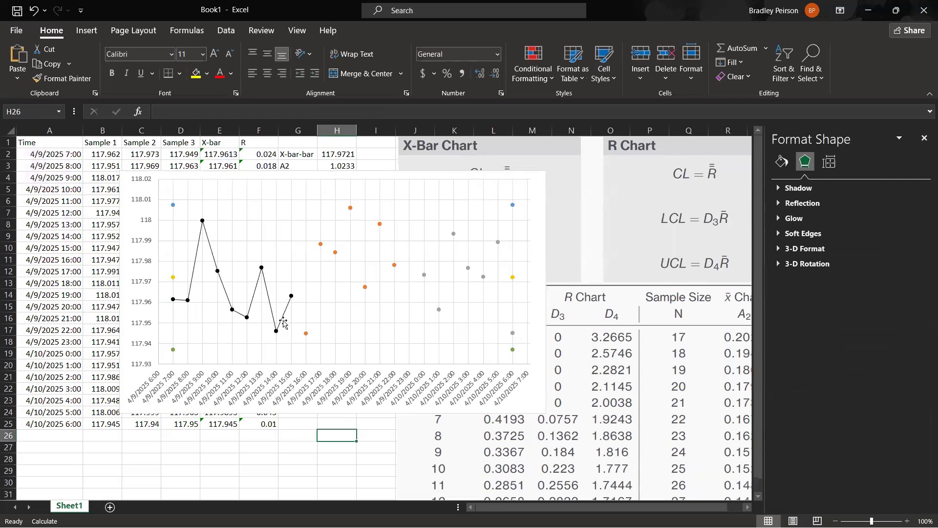
# Connect the Second Shift series' points with a solid black line 0.75 pt wide.
pyautogui.click(304, 334)
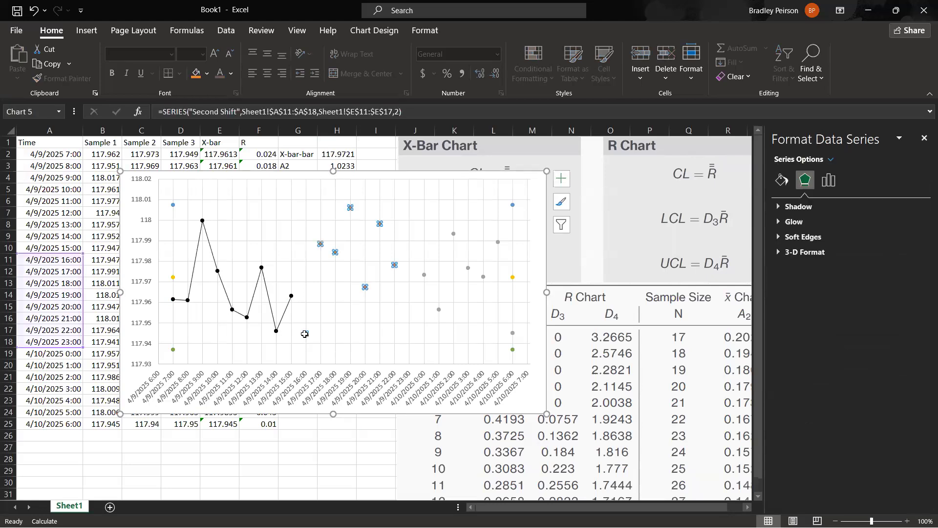
pyautogui.click(781, 181)
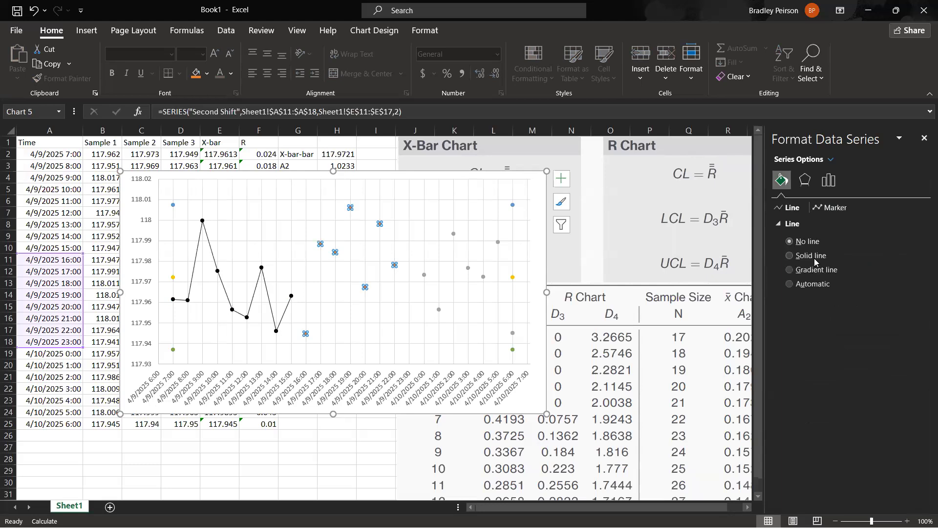
pyautogui.click(813, 256)
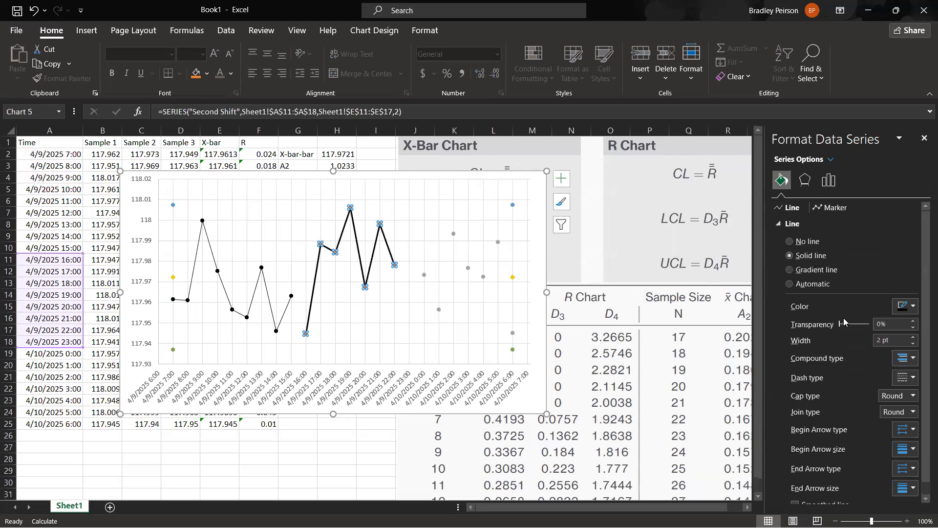
pyautogui.click(913, 347)
pyautogui.click(913, 348)
pyautogui.click(913, 347)
pyautogui.click(912, 347)
pyautogui.click(912, 345)
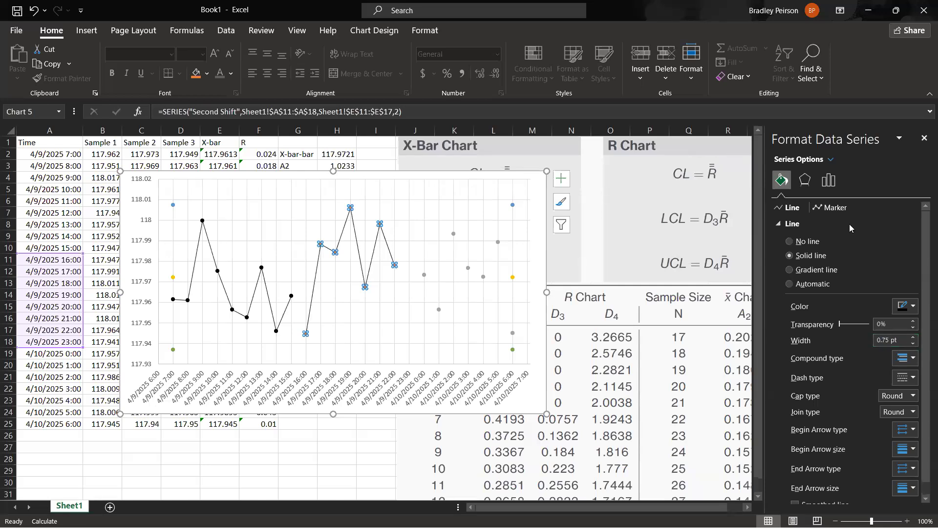
# Set the fill and border of the Second Shift series' markers to black.
pyautogui.click(831, 207)
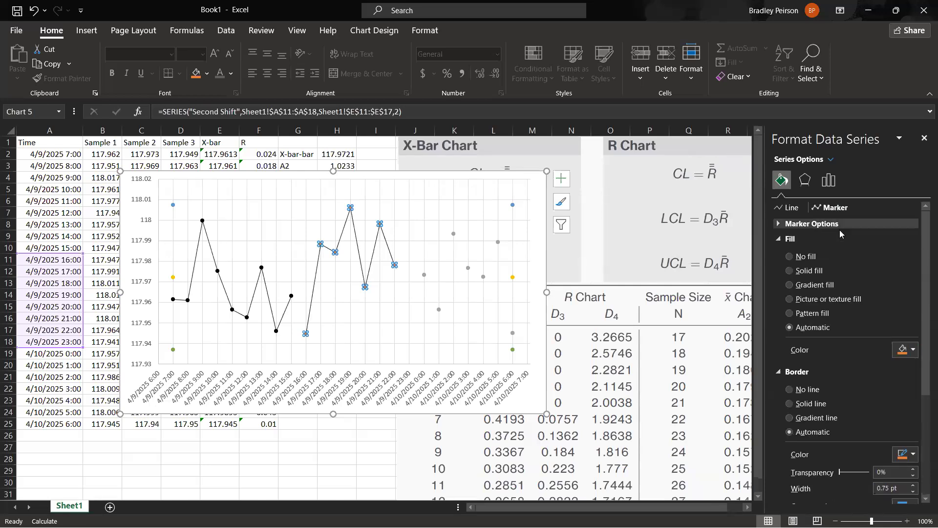
pyautogui.click(911, 350)
pyautogui.click(855, 382)
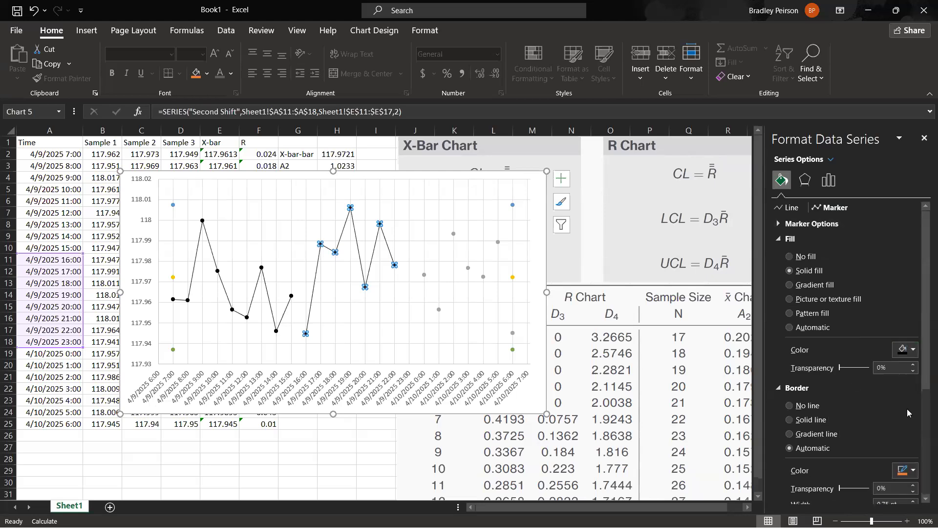
pyautogui.click(914, 470)
pyautogui.click(854, 357)
pyautogui.click(375, 458)
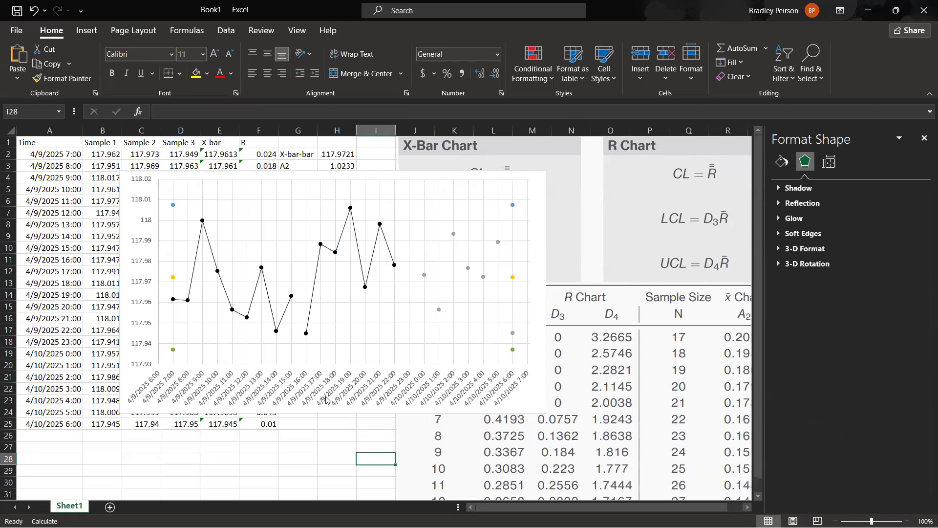
pyautogui.click(305, 335)
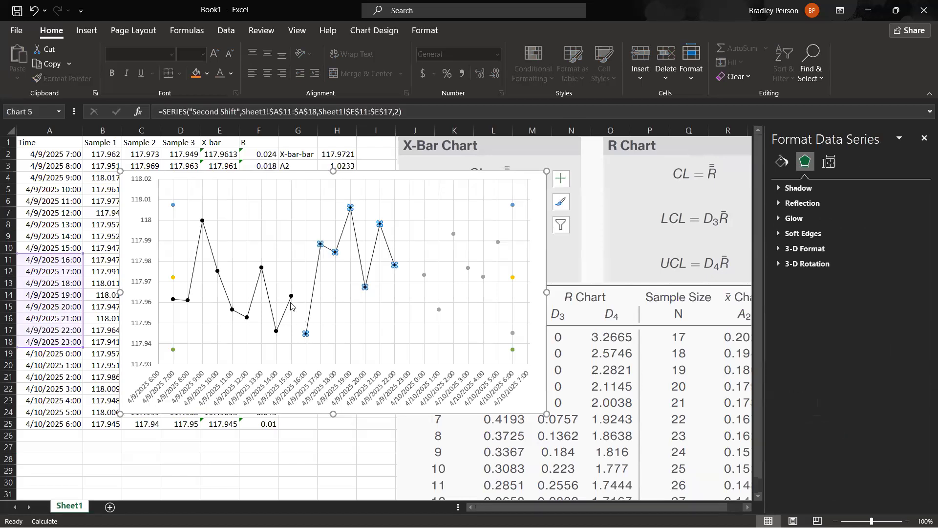
pyautogui.click(307, 457)
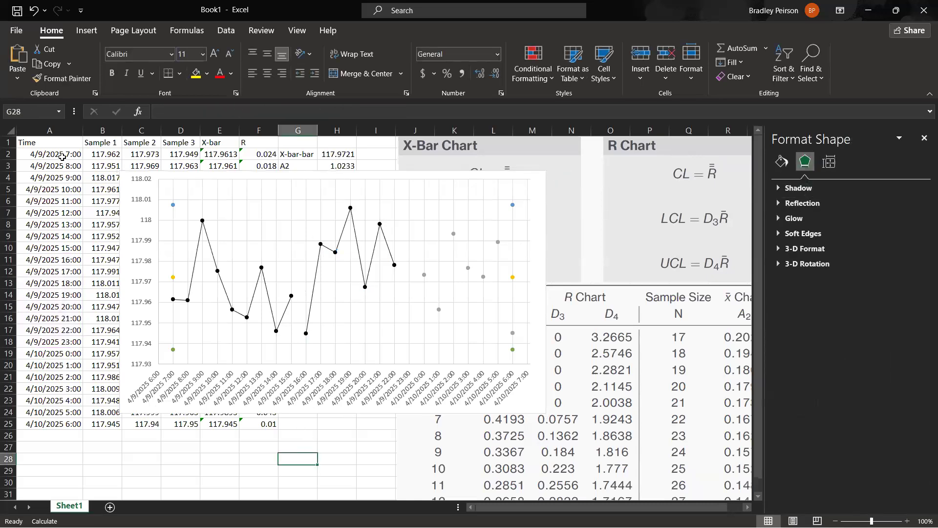
pyautogui.moveTo(62, 156); pyautogui.dragTo(102, 426)
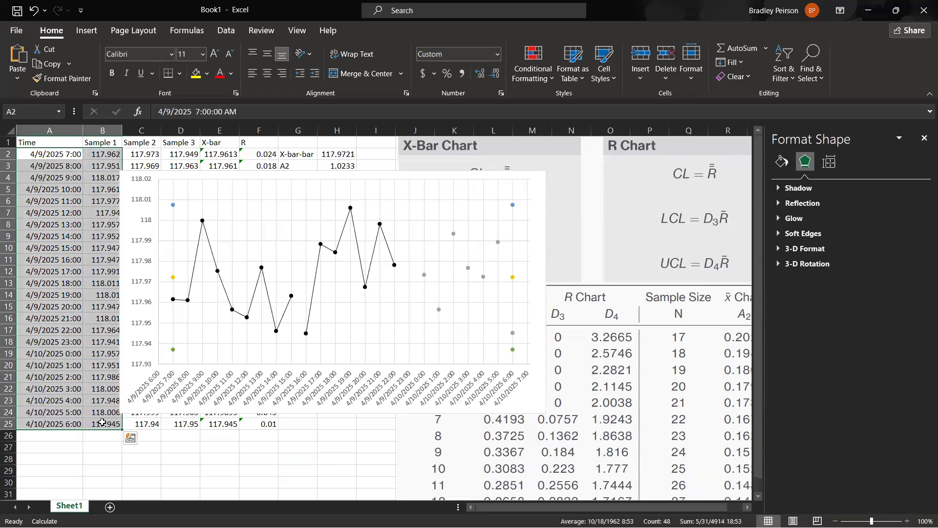
pyautogui.click(362, 450)
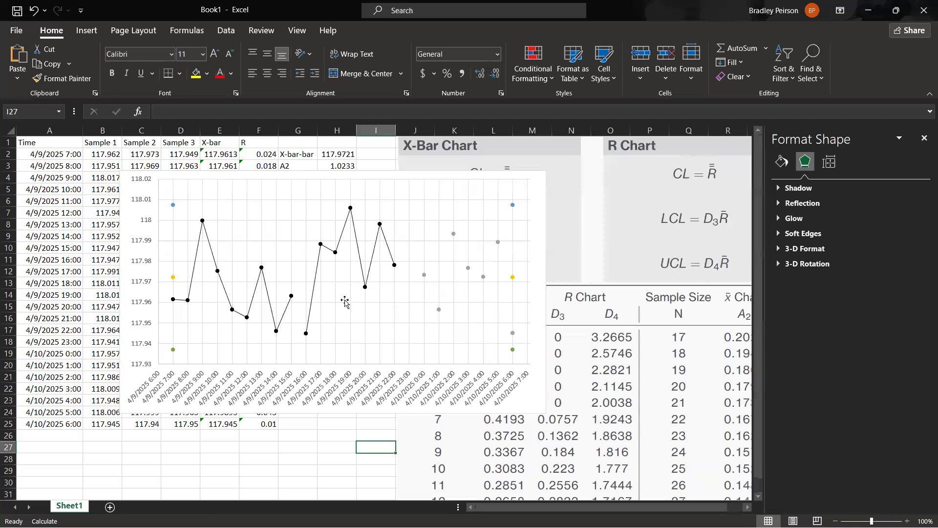
pyautogui.click(306, 334)
pyautogui.click(336, 434)
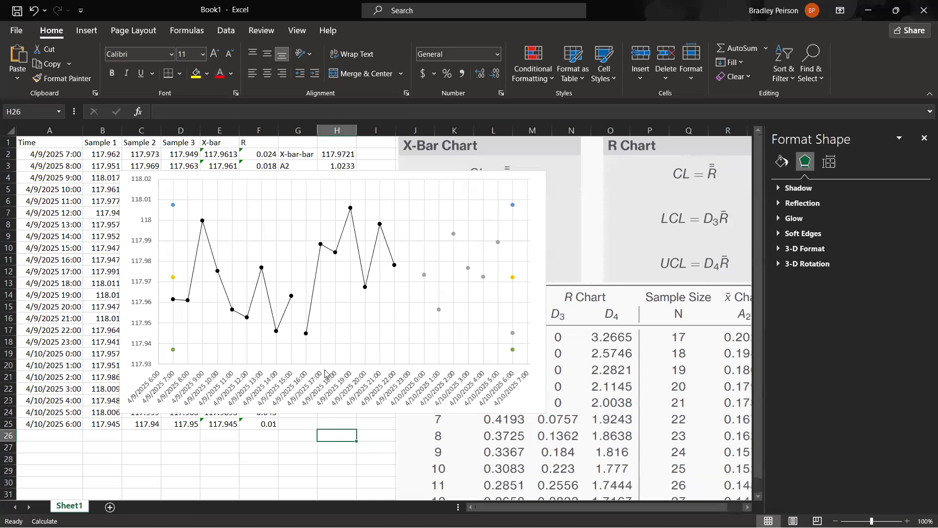
pyautogui.click(305, 333)
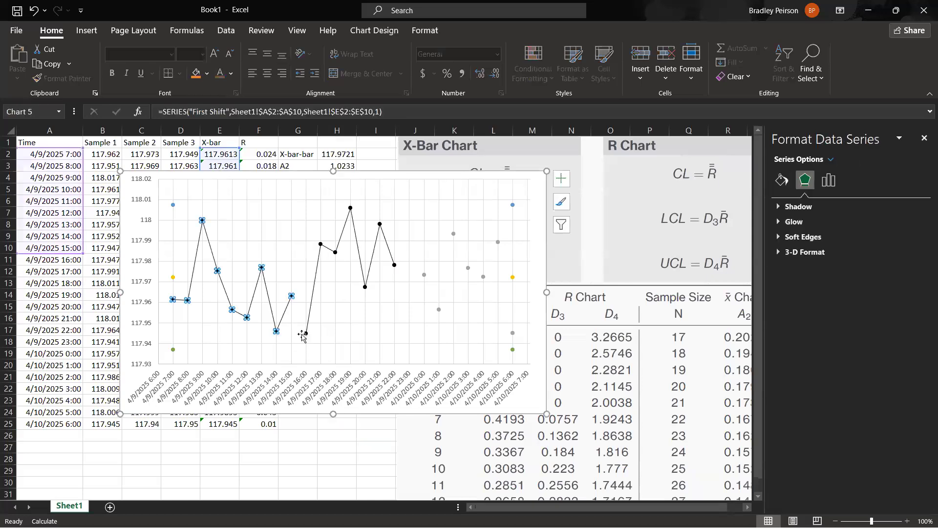
pyautogui.click(325, 436)
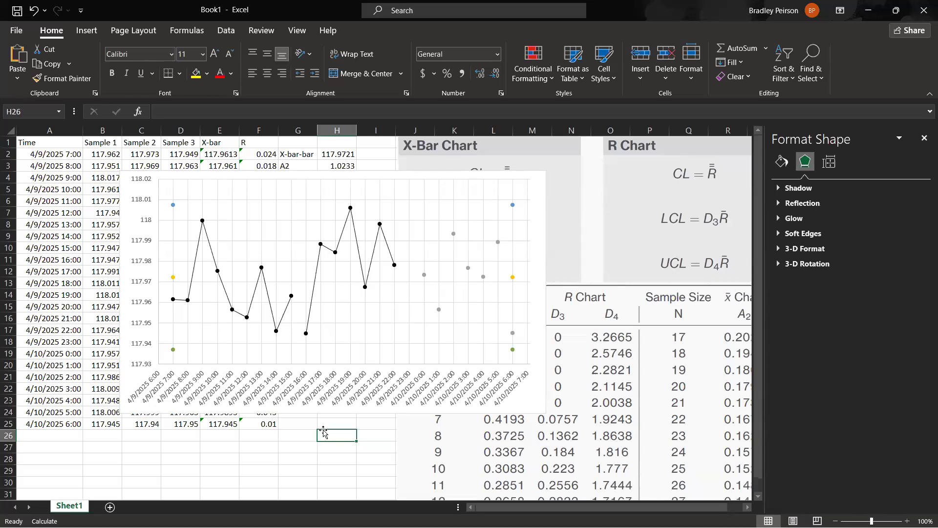
# Change the Second Shift series' markers to the built-in square shape.
pyautogui.click(306, 334)
pyautogui.click(781, 180)
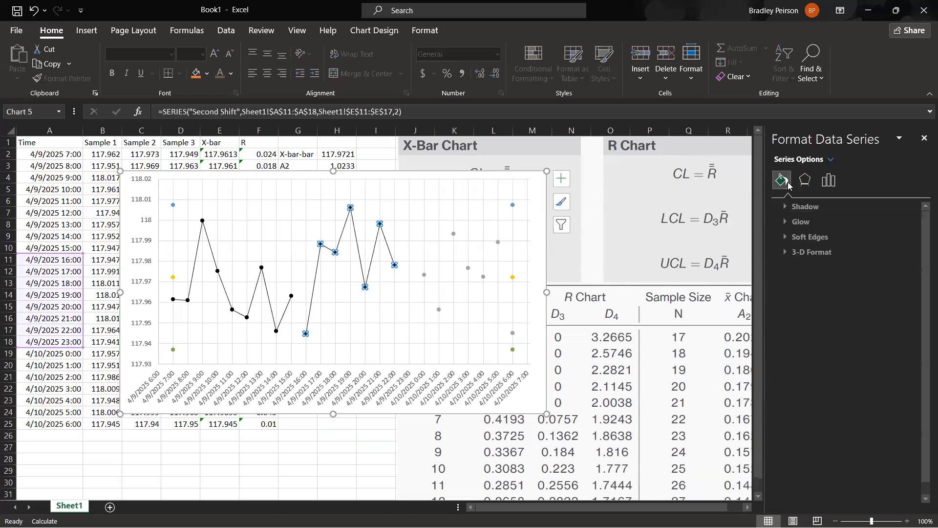
pyautogui.click(832, 208)
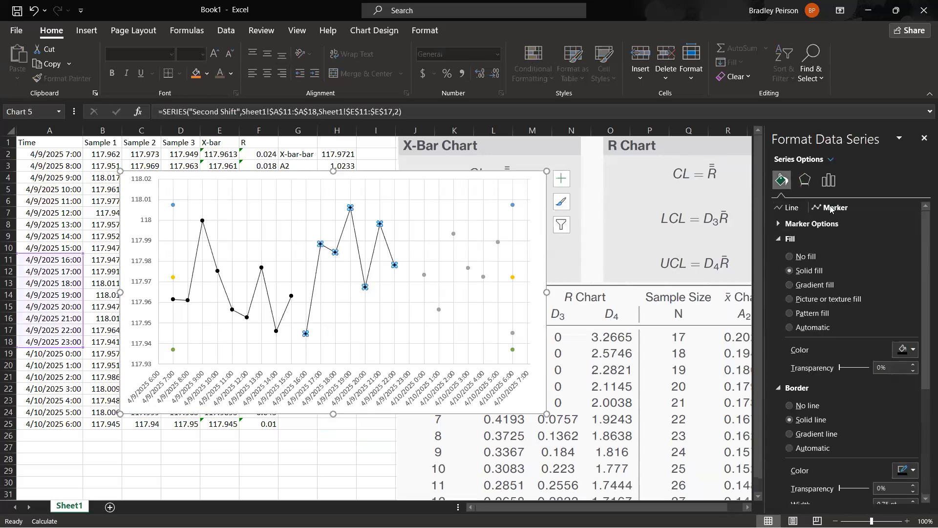
pyautogui.click(780, 225)
pyautogui.click(803, 269)
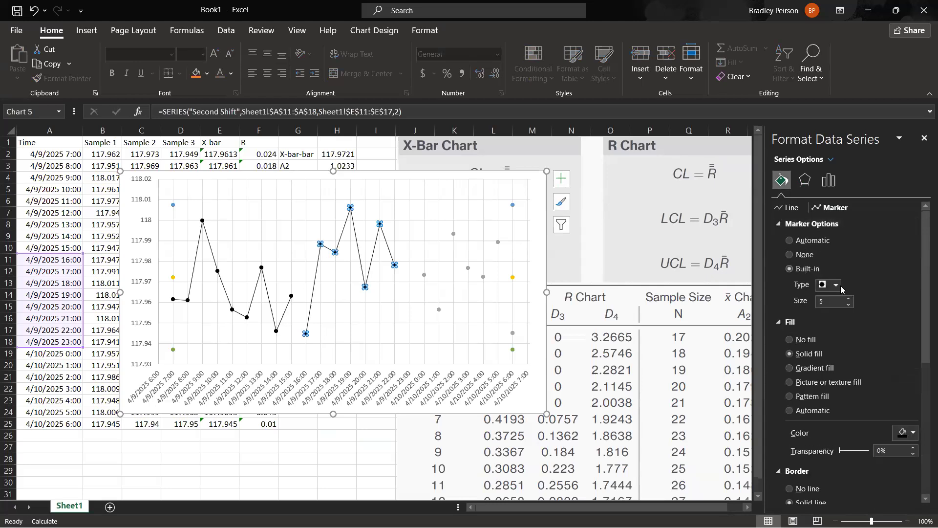
pyautogui.click(836, 285)
pyautogui.click(832, 297)
pyautogui.click(368, 433)
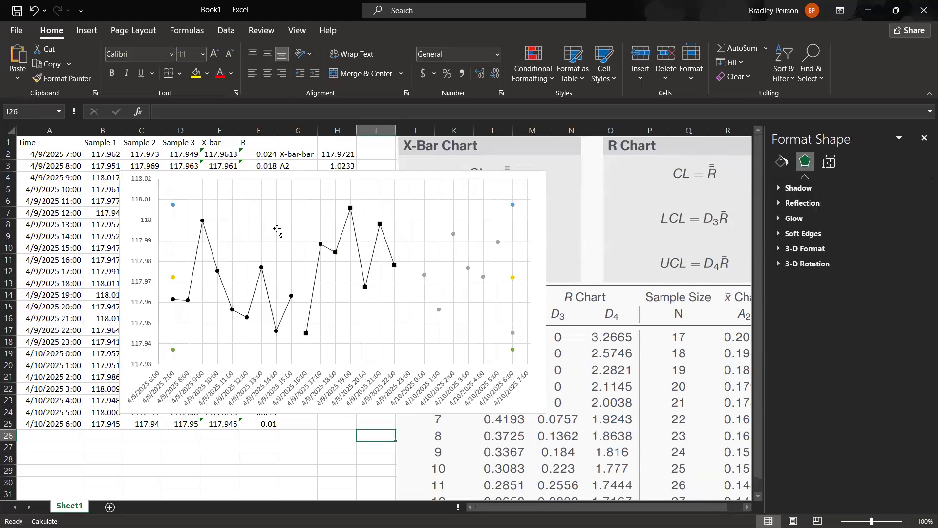
# Restore the built-in circle shape for the Second Shift series' markers.
pyautogui.click(307, 334)
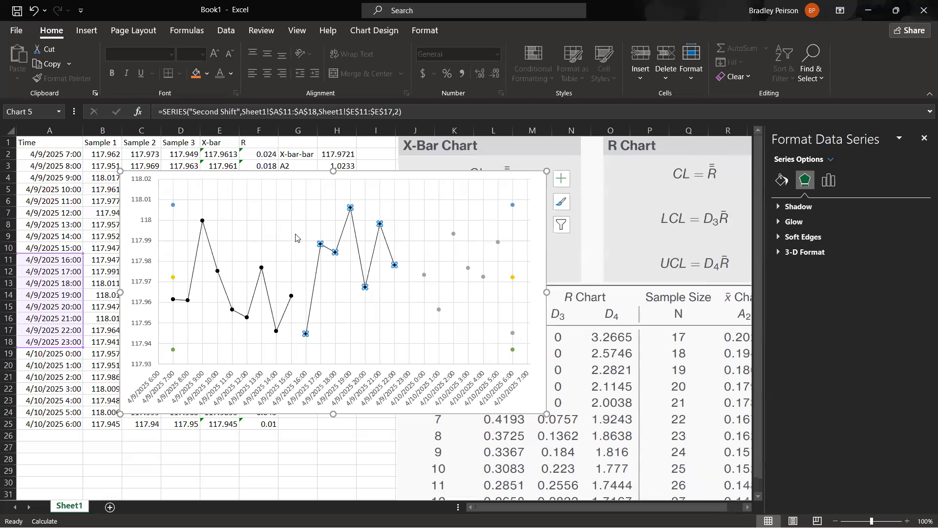
pyautogui.click(781, 180)
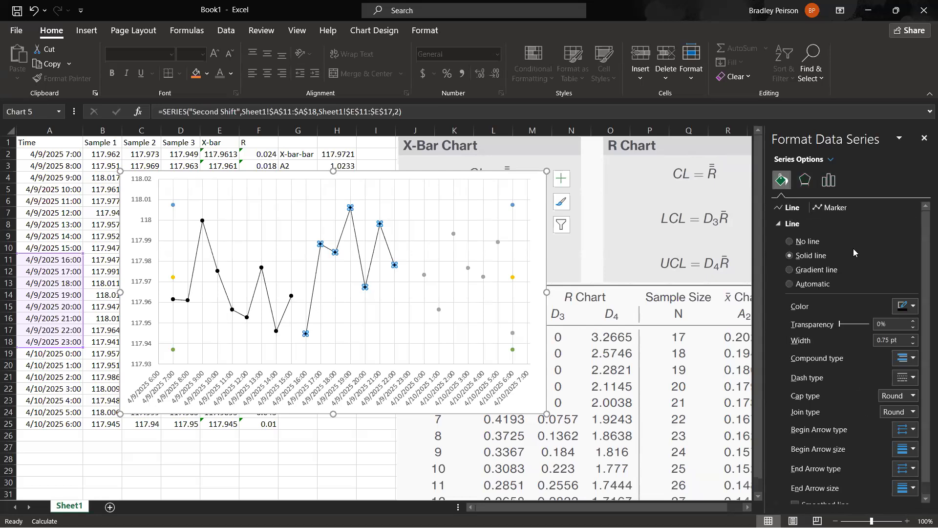
pyautogui.click(836, 210)
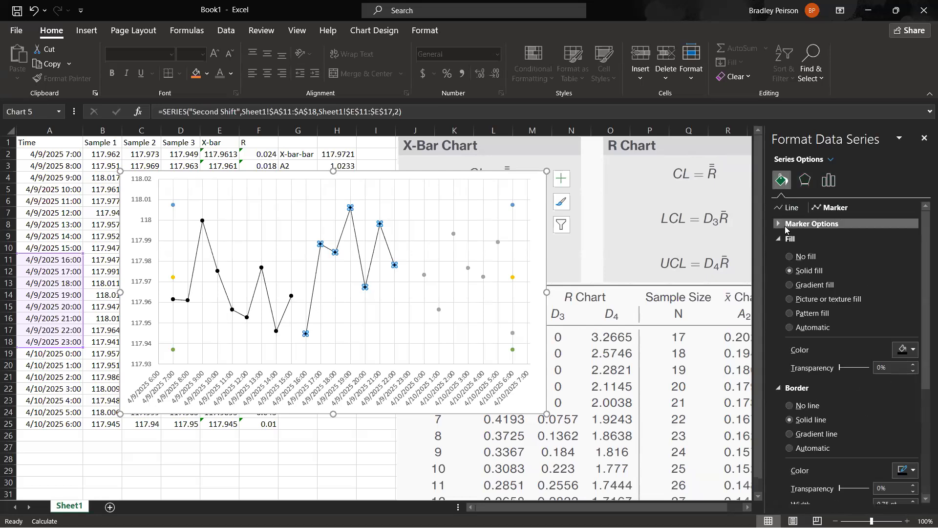
pyautogui.click(801, 223)
pyautogui.click(835, 285)
pyautogui.click(827, 382)
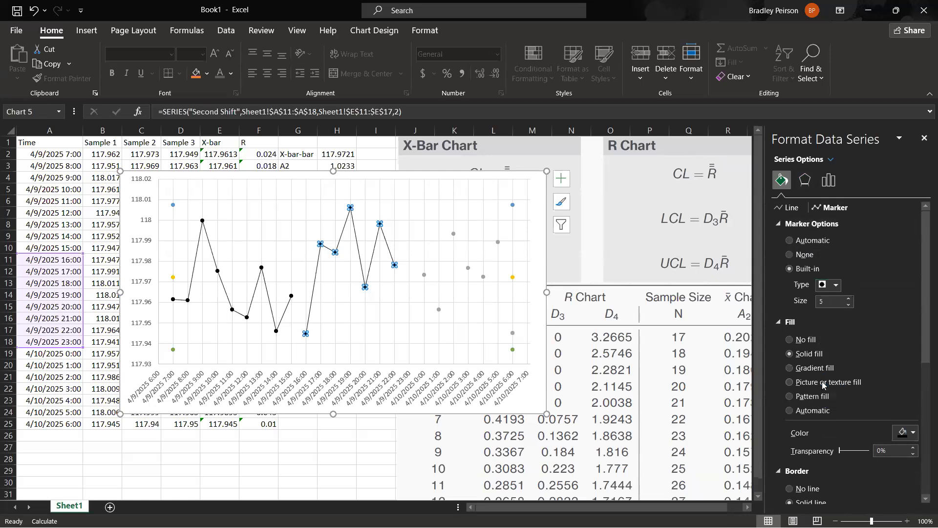
pyautogui.click(334, 439)
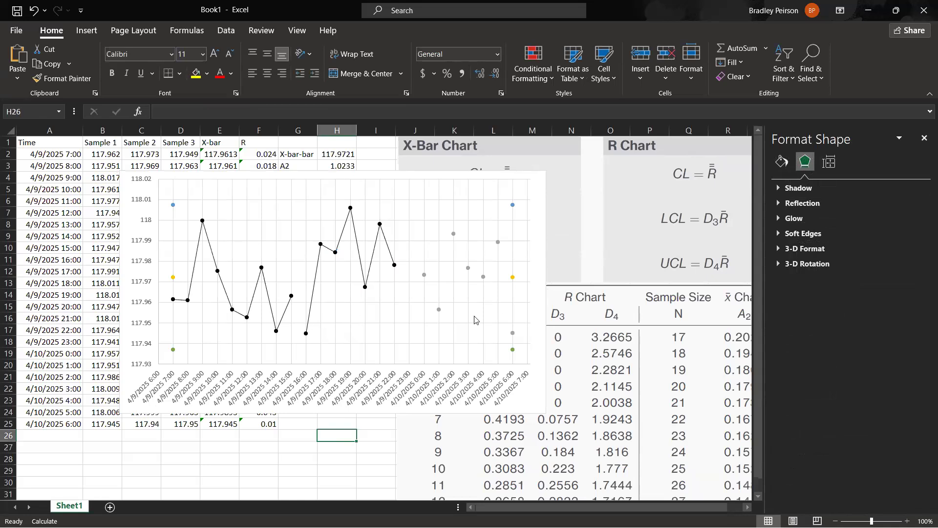
# Connect the Third Shift series' points with a solid black line 0.75 pt wide.
pyautogui.moveTo(440, 313)
pyautogui.click(439, 311)
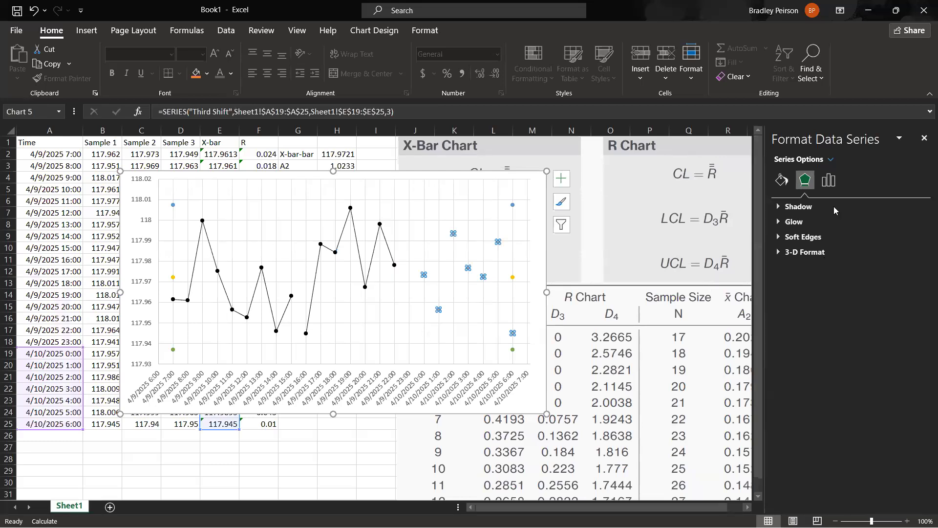
pyautogui.click(781, 180)
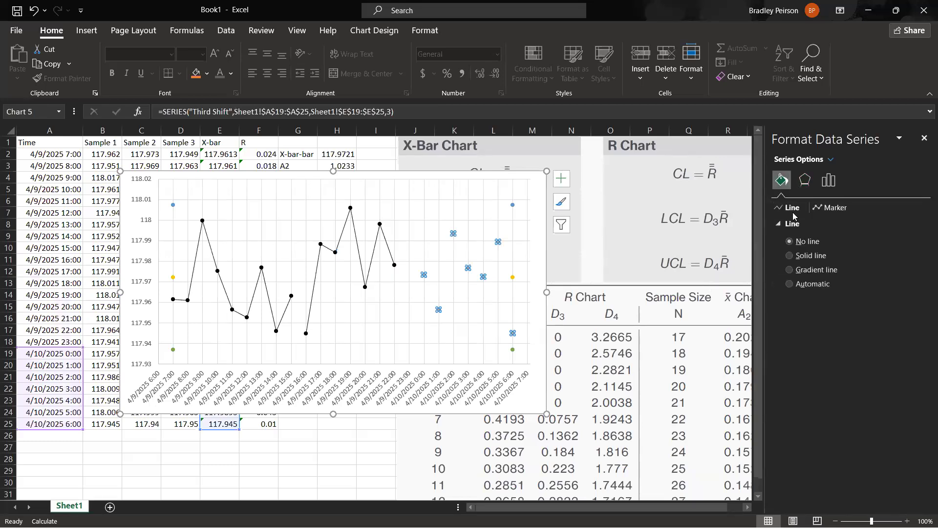
pyautogui.click(812, 256)
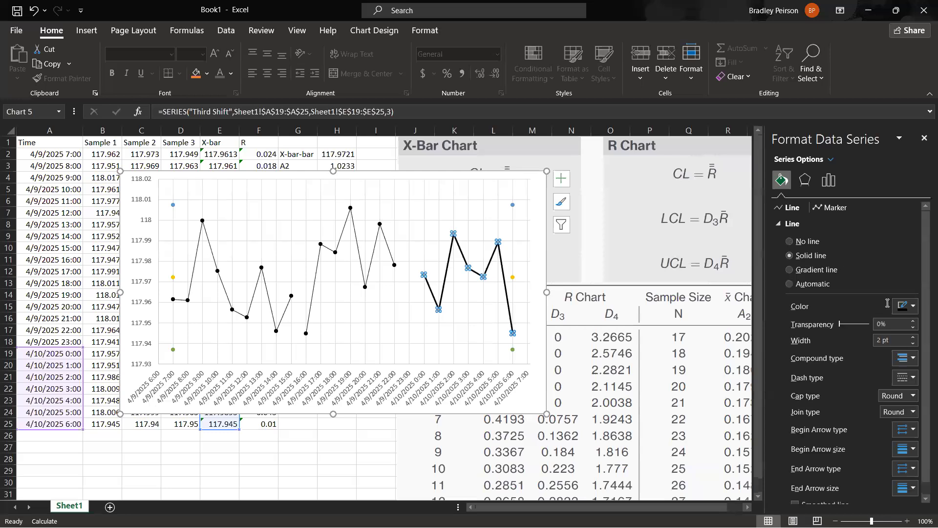
pyautogui.click(914, 344)
pyautogui.click(913, 344)
pyautogui.click(914, 344)
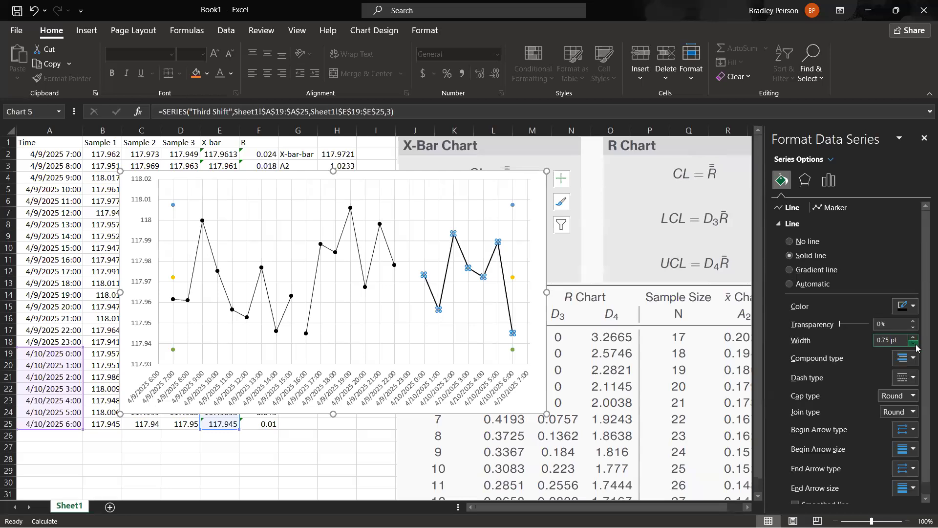
# Set the fill and border of the Third Shift series' markers to black.
pyautogui.click(830, 207)
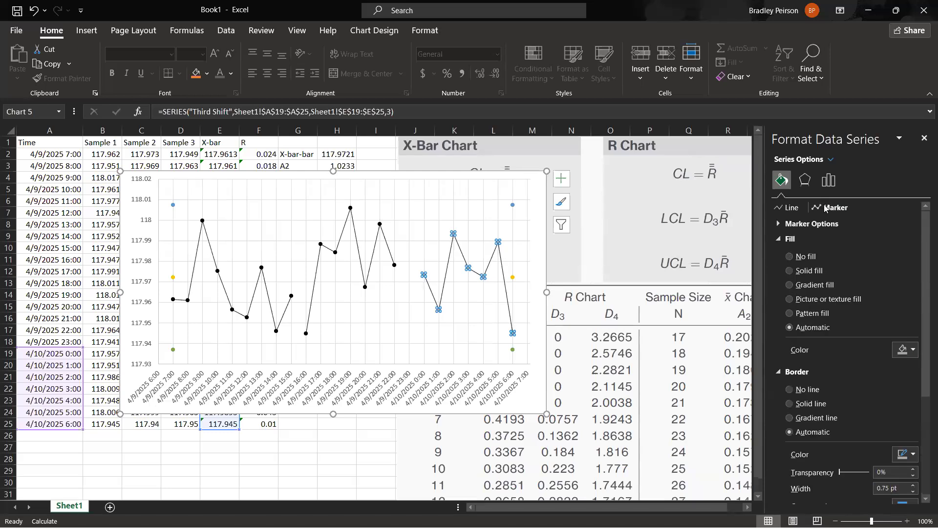
pyautogui.click(914, 354)
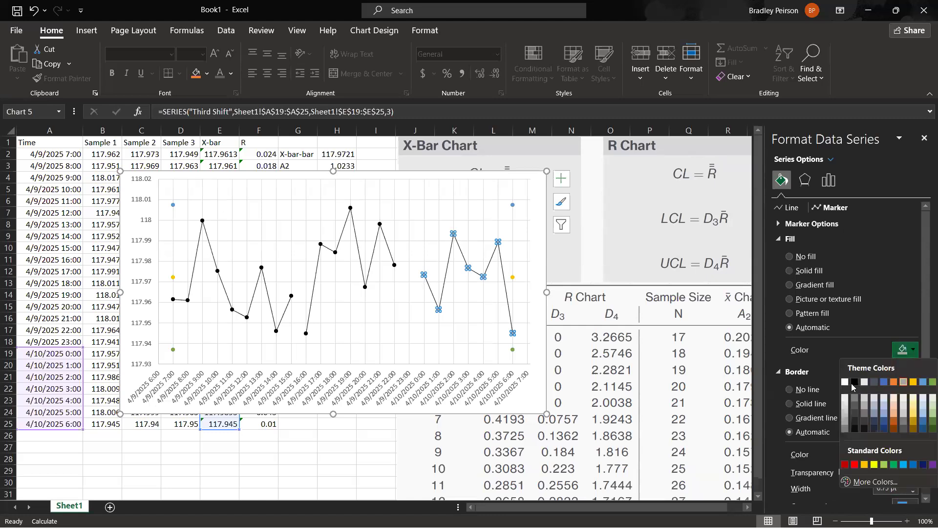
pyautogui.click(855, 381)
pyautogui.click(914, 472)
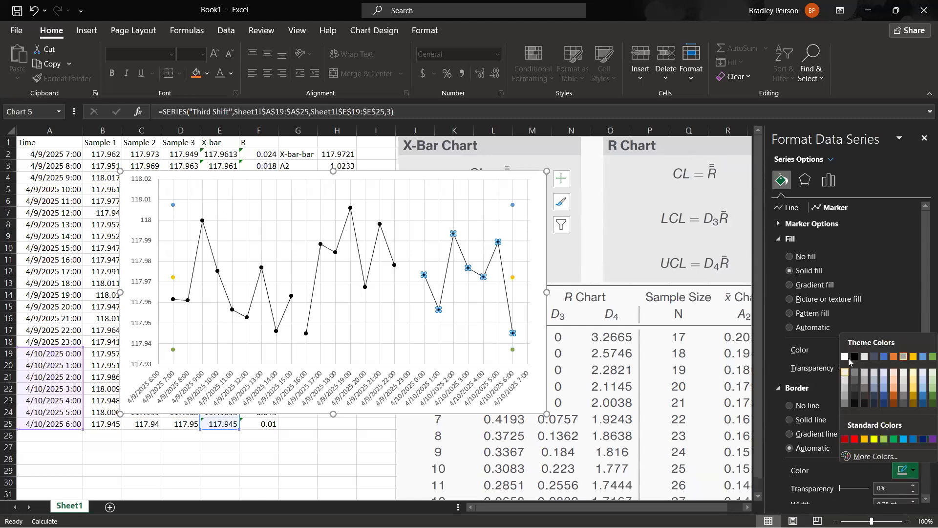
pyautogui.click(852, 359)
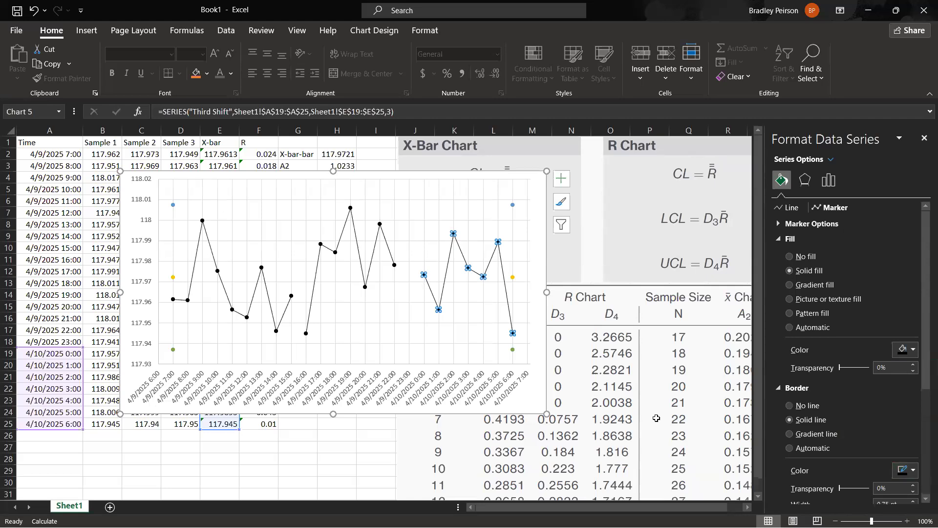
pyautogui.click(376, 447)
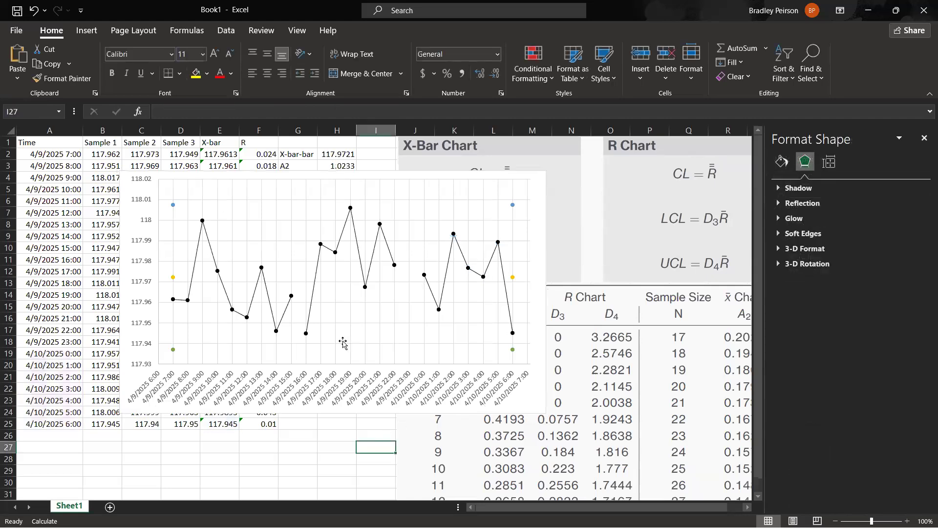
# Move the X-bar chart off the data in columns A to F so the X-bar and R values are uncovered.
pyautogui.click(394, 265)
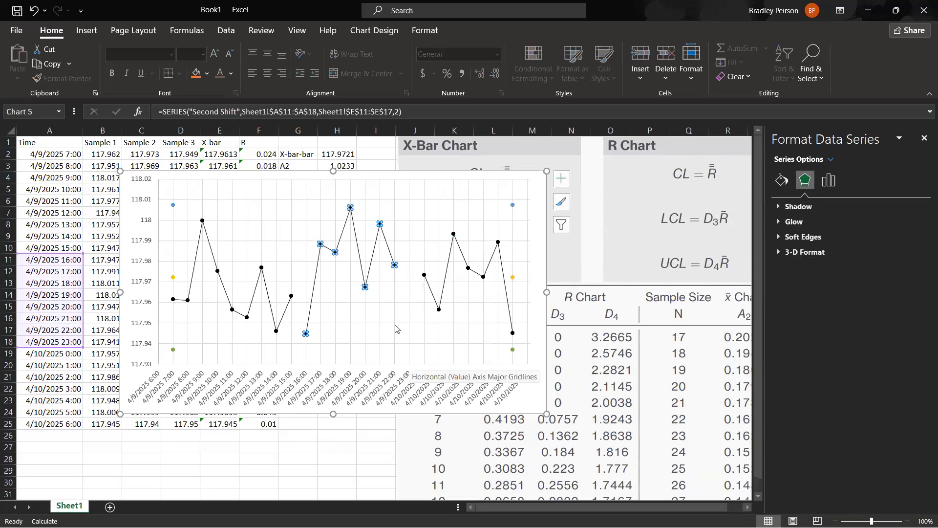
pyautogui.moveTo(165, 194); pyautogui.dragTo(332, 213)
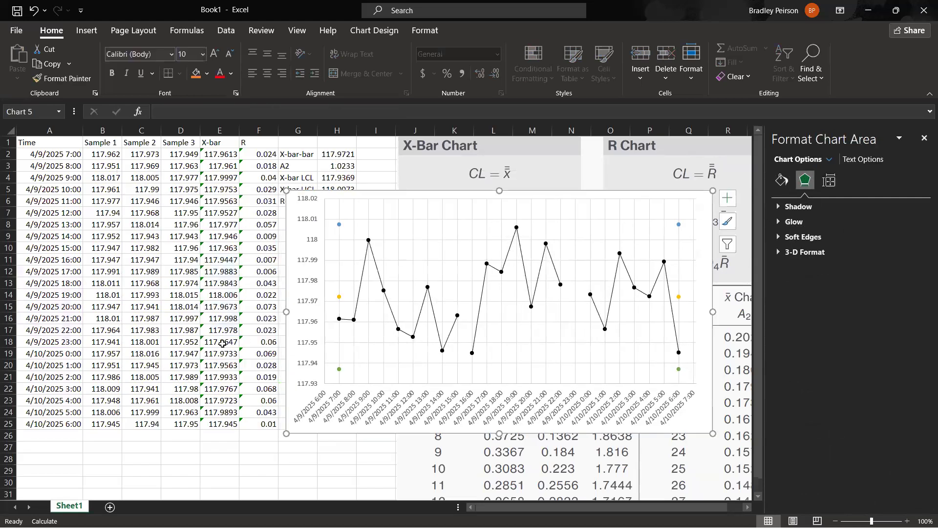
pyautogui.click(501, 271)
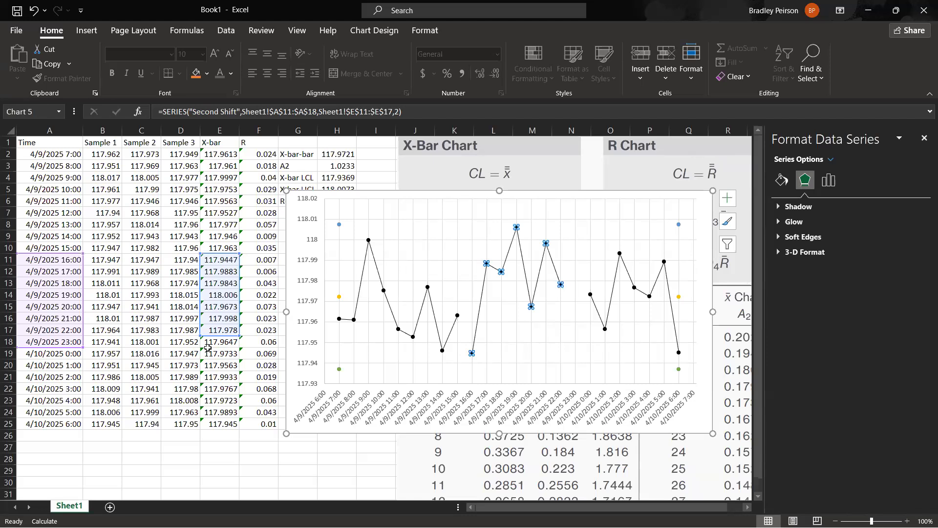
pyautogui.rightClick(501, 271)
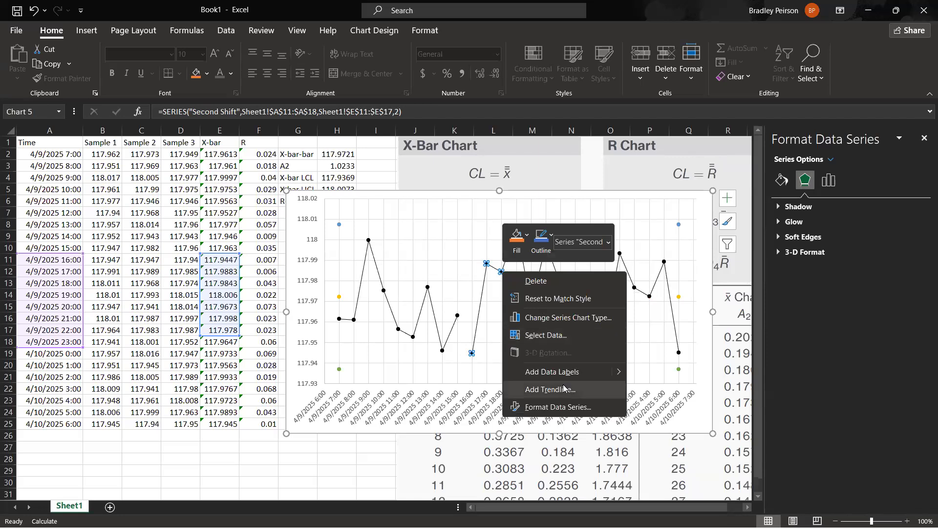
pyautogui.press('Escape')
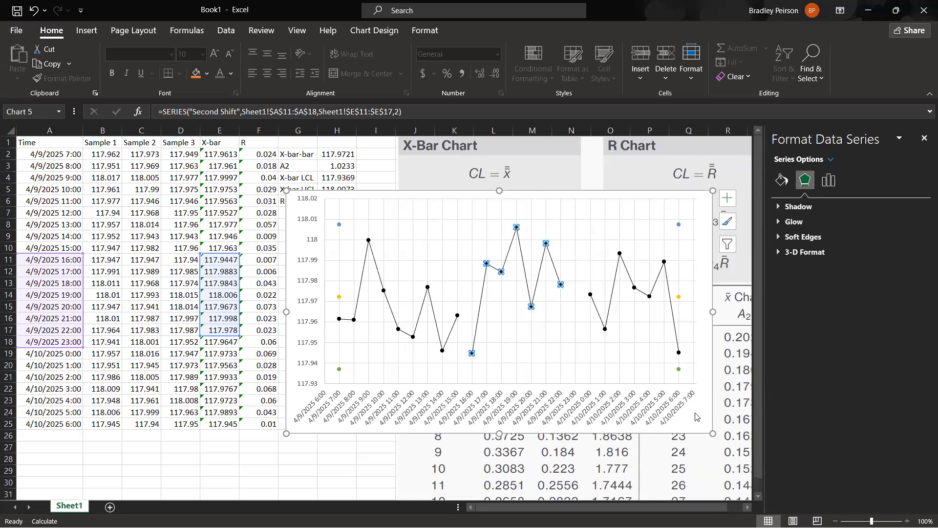
# Edit the chart's Second Shift series so its Y values cover Sheet1!$E$11:$E$18, and apply the change.
pyautogui.rightClick(705, 416)
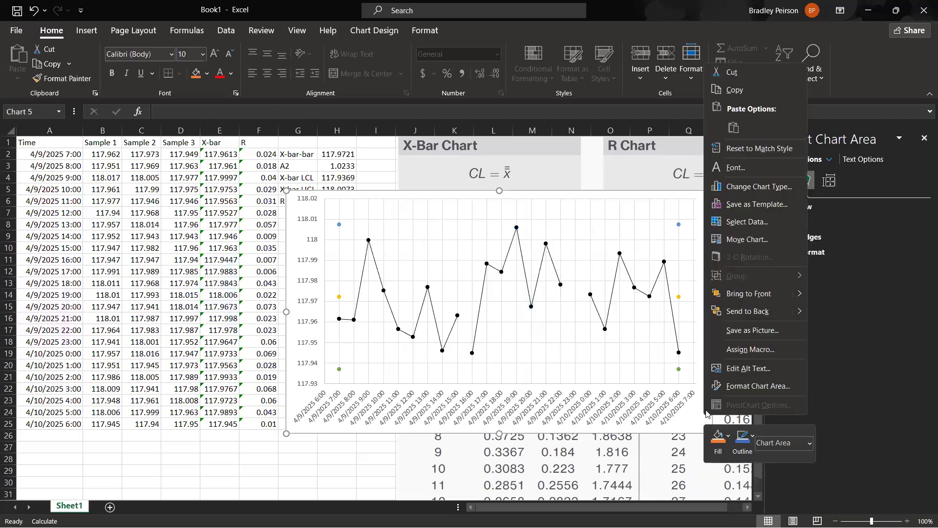
pyautogui.click(753, 221)
pyautogui.click(348, 289)
pyautogui.click(365, 259)
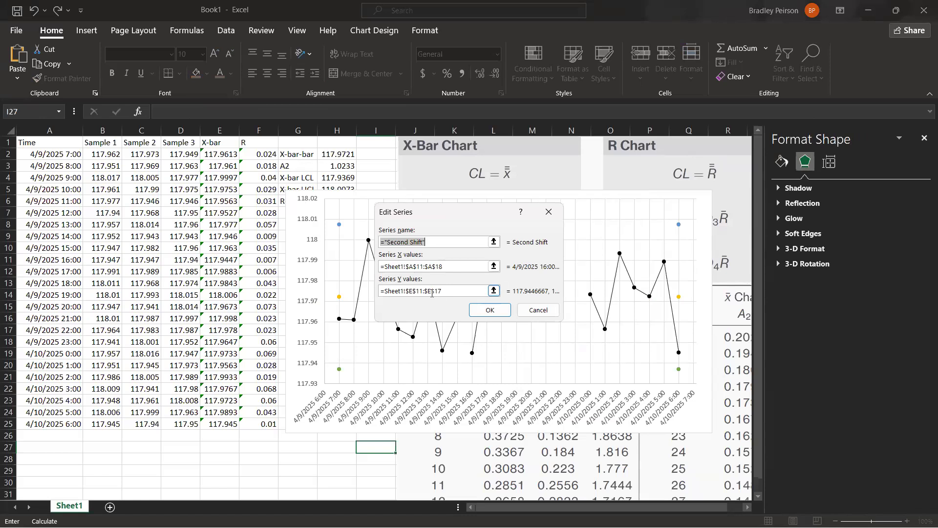
pyautogui.click(437, 290)
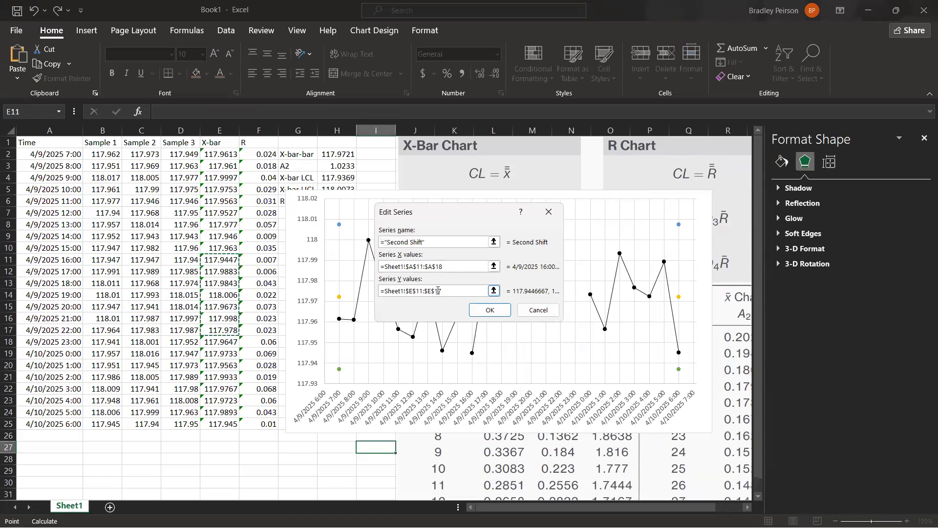
pyautogui.click(438, 267)
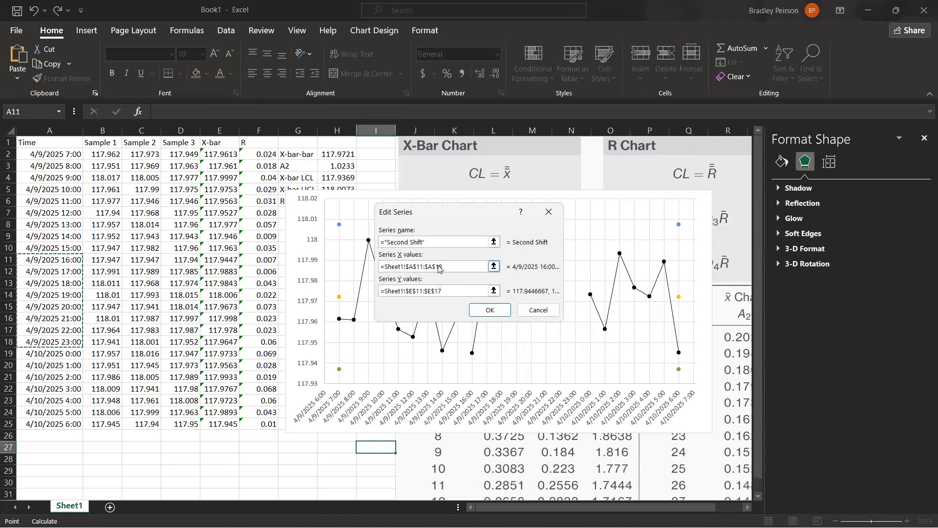
pyautogui.click(438, 290)
pyautogui.moveTo(439, 290); pyautogui.dragTo(458, 291)
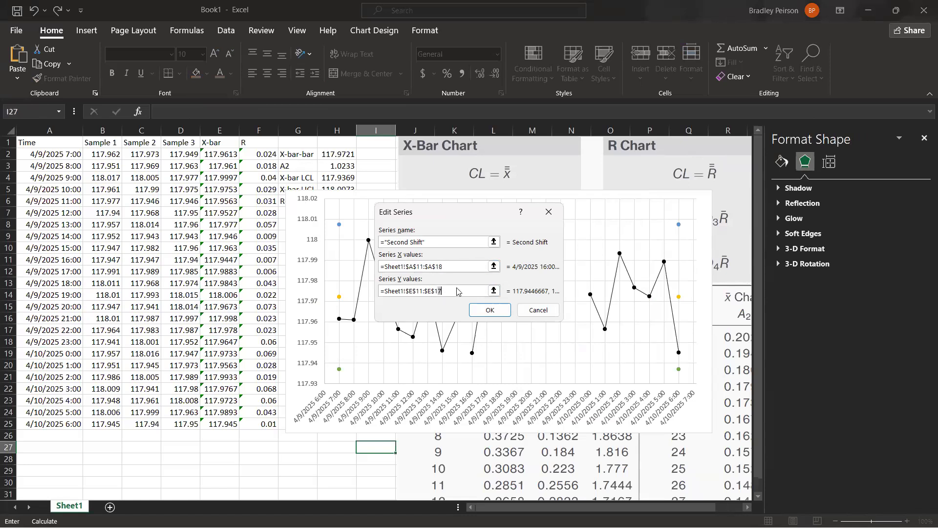
pyautogui.write('8')
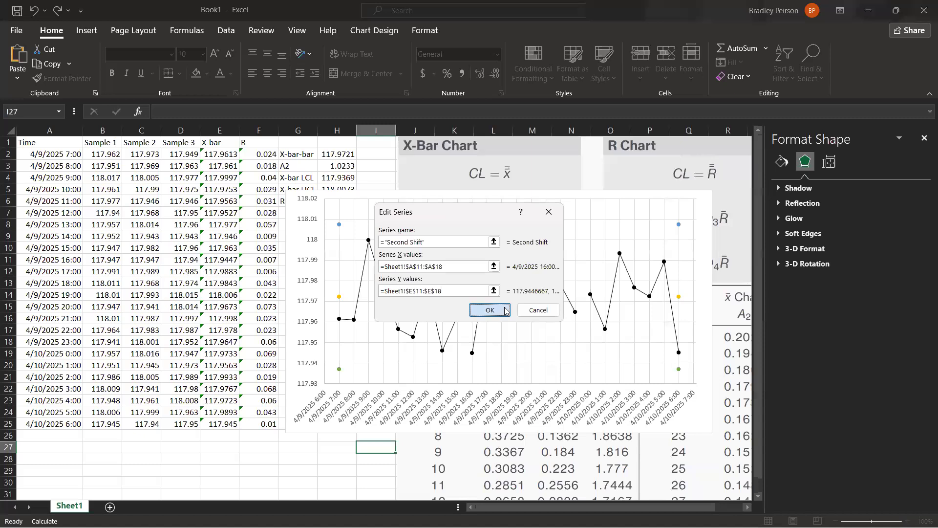
pyautogui.click(490, 310)
pyautogui.click(567, 349)
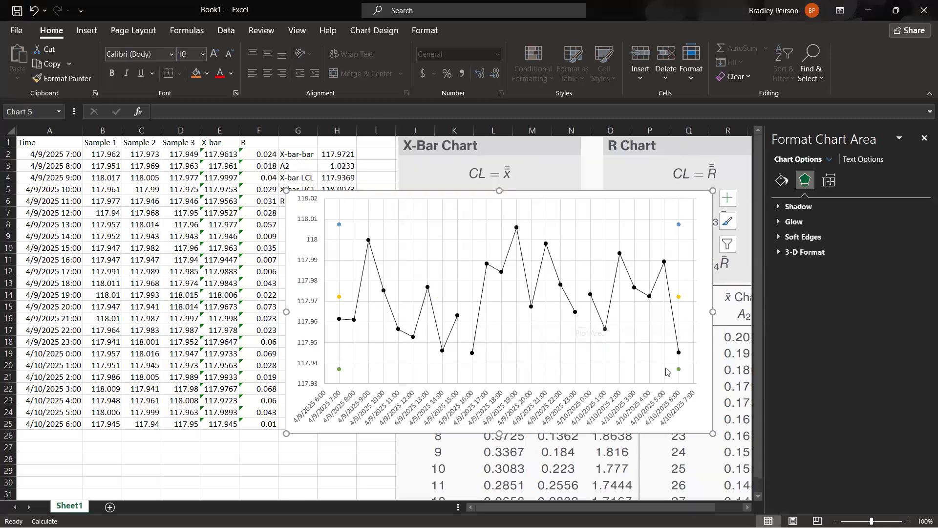
# Move the X-bar chart over the data columns to uncover the R Chart formulas, and set the UCL series' markers to None.
pyautogui.moveTo(697, 418); pyautogui.dragTo(569, 407)
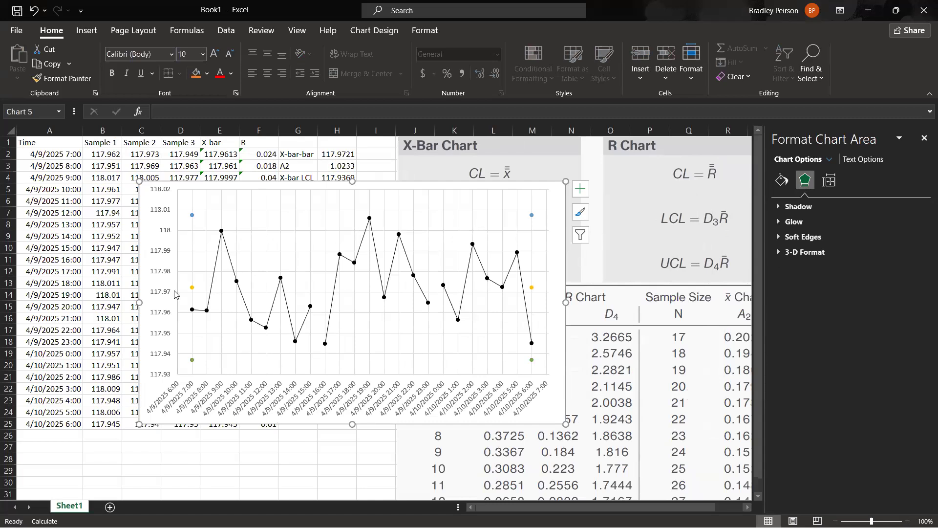
pyautogui.click(192, 215)
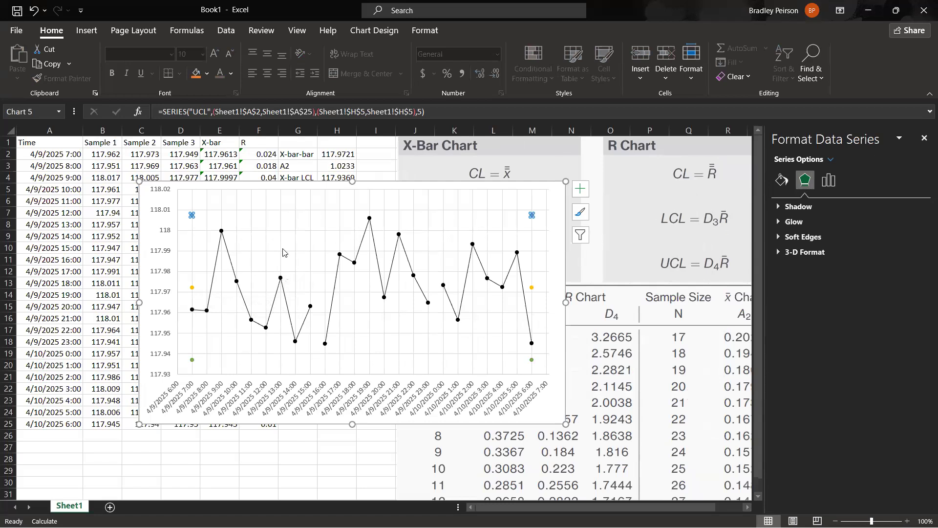
pyautogui.click(783, 187)
pyautogui.click(833, 205)
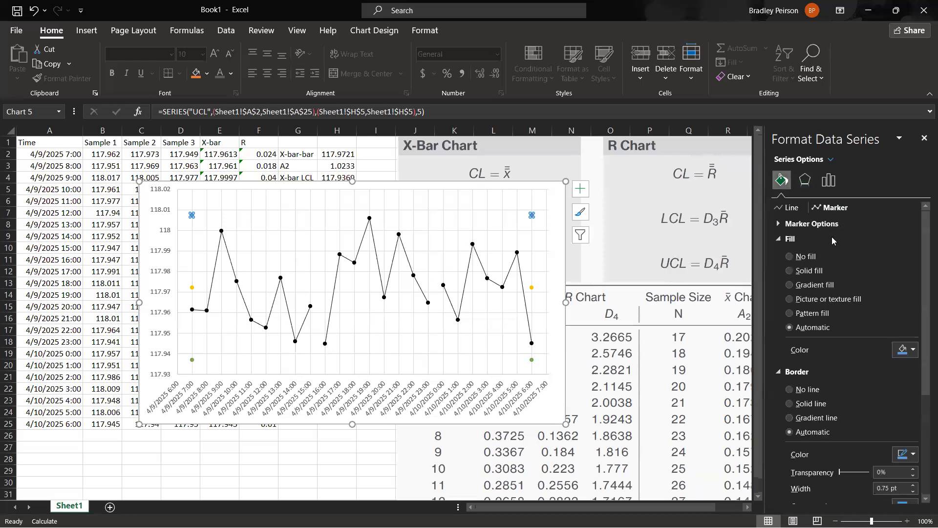
pyautogui.click(830, 223)
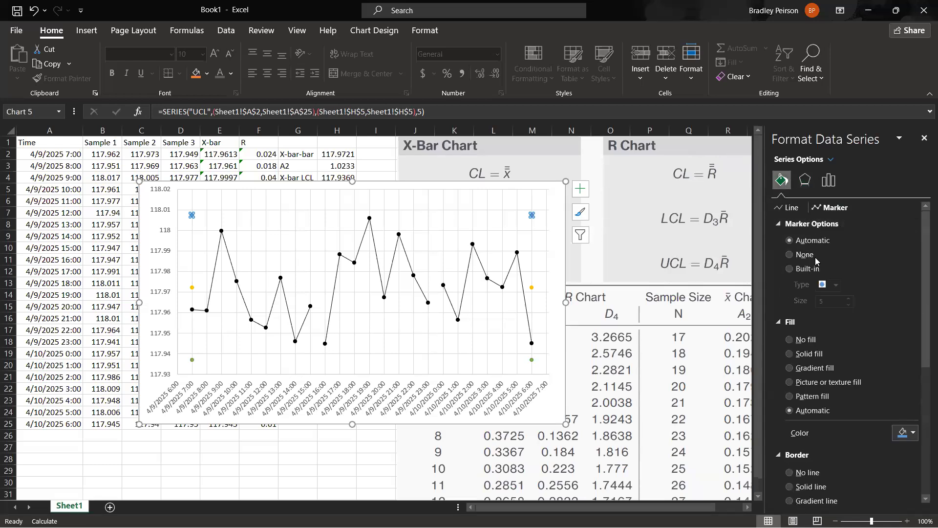
pyautogui.click(806, 257)
# Connect the UCL series' points with a solid black line 0.75 pt wide, using the Dash dash type.
pyautogui.click(788, 207)
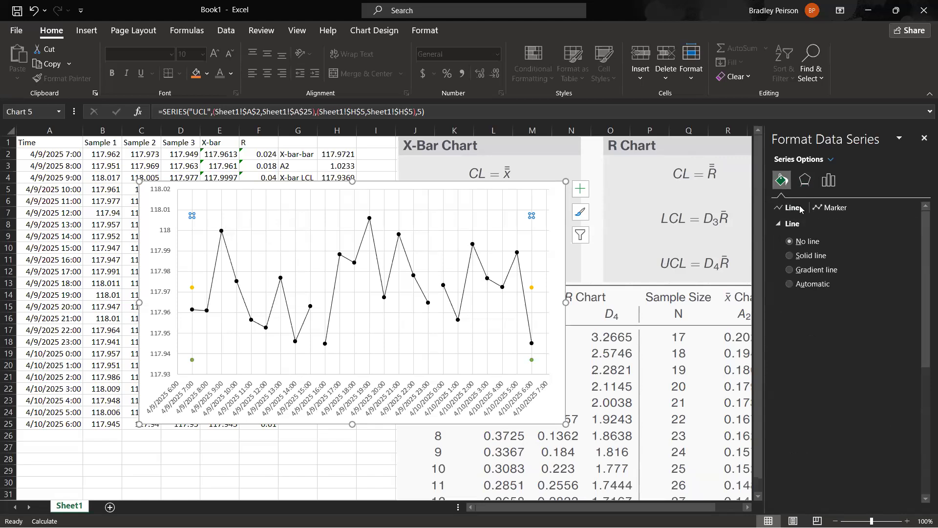
pyautogui.click(810, 257)
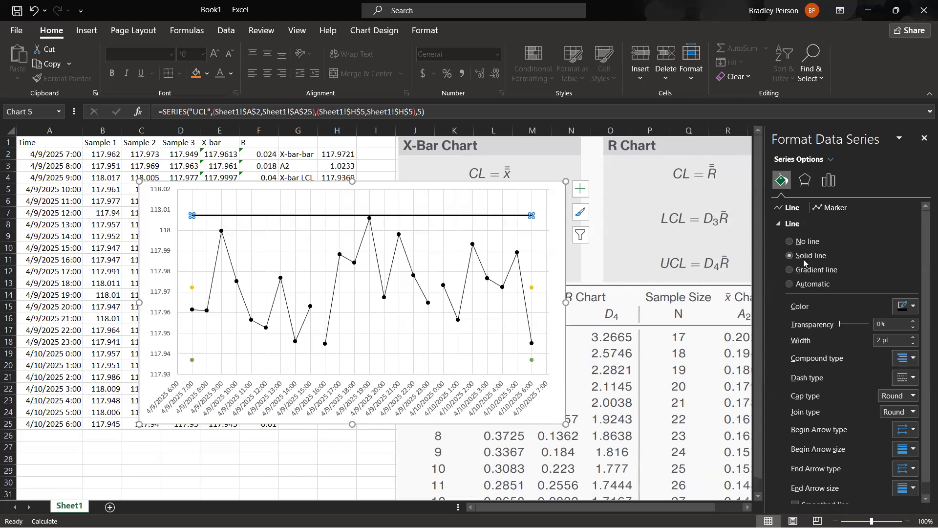
pyautogui.click(914, 344)
pyautogui.click(914, 345)
pyautogui.click(914, 345)
pyautogui.click(914, 344)
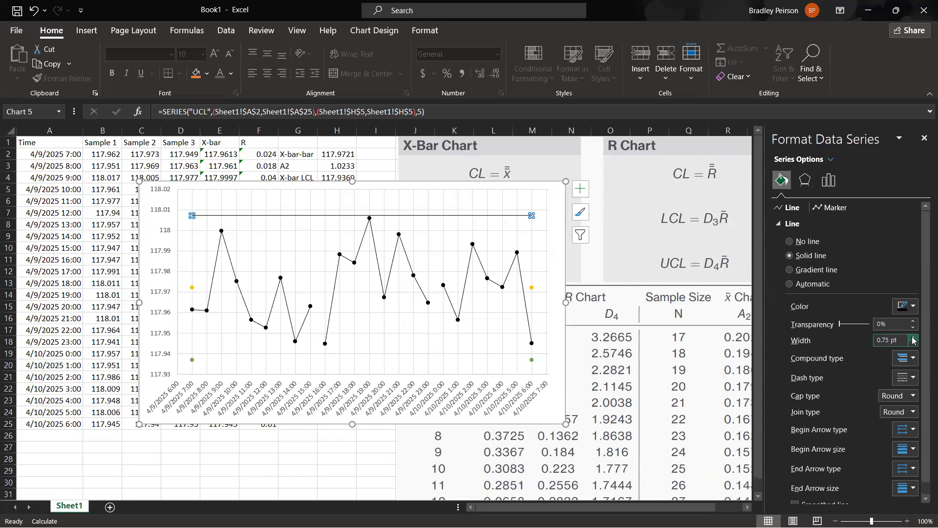
pyautogui.click(909, 377)
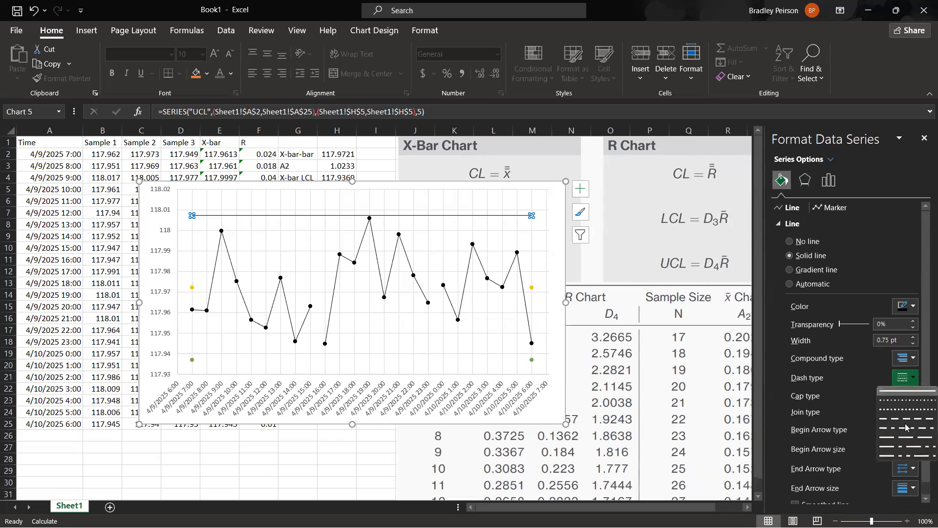
pyautogui.click(908, 427)
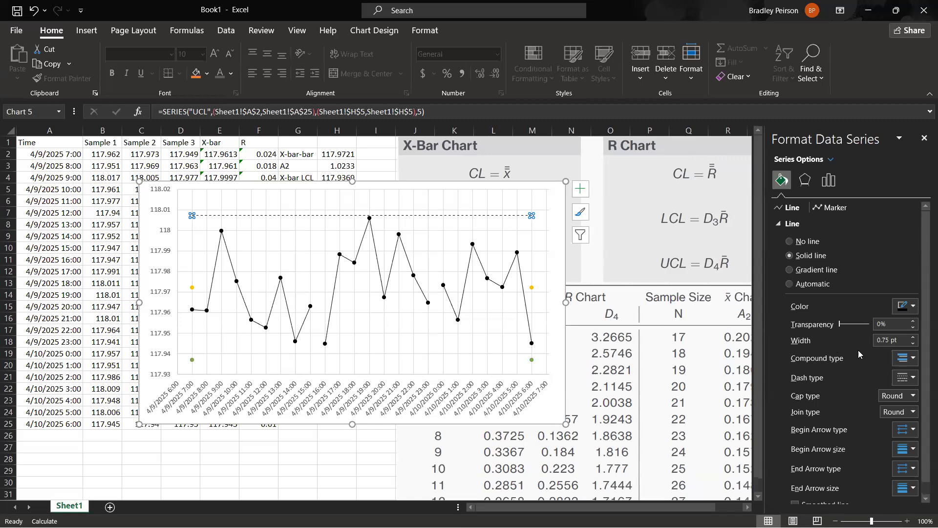
pyautogui.click(914, 382)
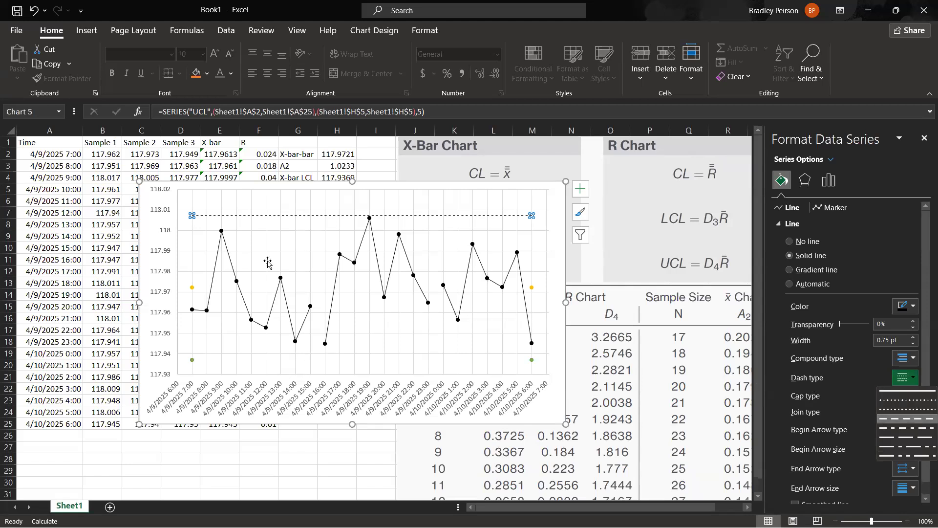
# Select the chart's CL series and set its markers to None.
pyautogui.click(537, 292)
pyautogui.click(532, 288)
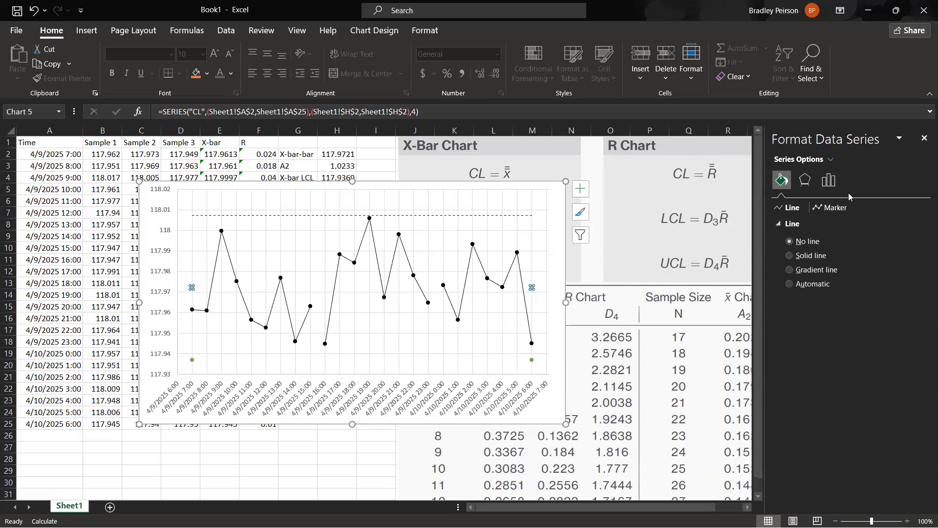
pyautogui.click(840, 210)
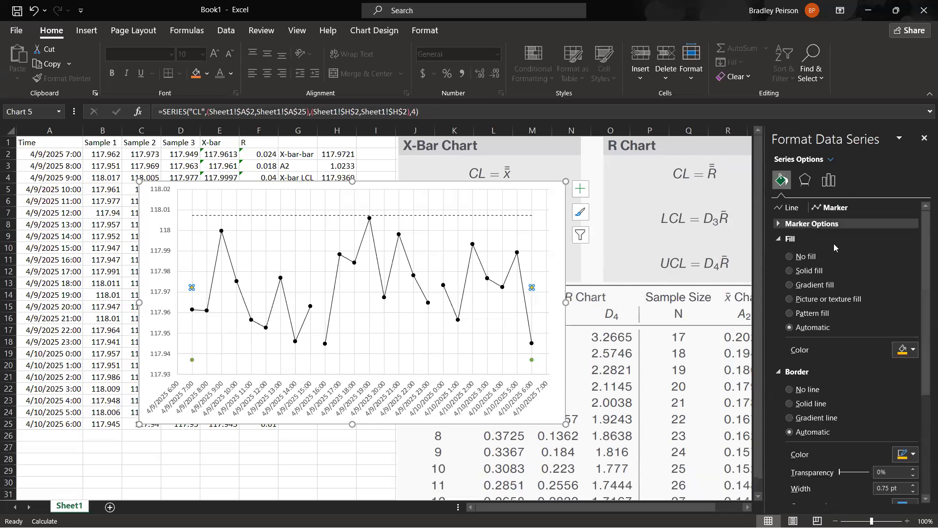
# Connect the CL series' points with a black line 0.75 pt wide, using the Dash dash type.
pyautogui.click(788, 207)
pyautogui.click(811, 255)
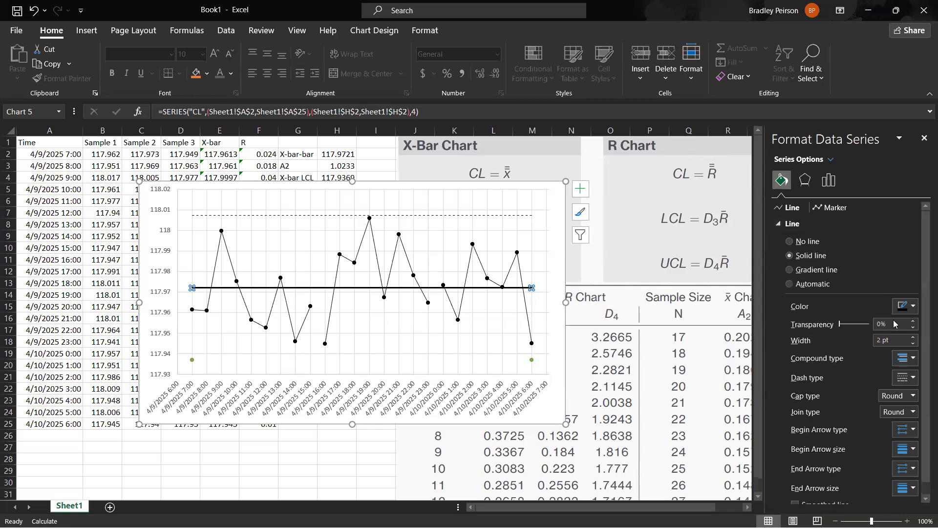
pyautogui.click(913, 344)
pyautogui.click(913, 345)
pyautogui.click(907, 377)
pyautogui.click(909, 418)
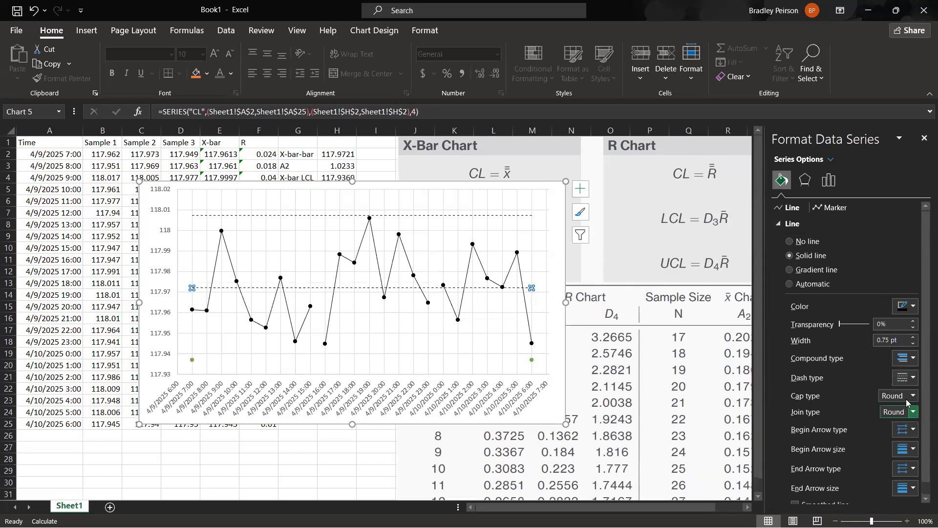
pyautogui.click(907, 377)
pyautogui.click(903, 422)
# Connect the LCL series' points with a solid black line 0.75 pt wide.
pyautogui.click(191, 360)
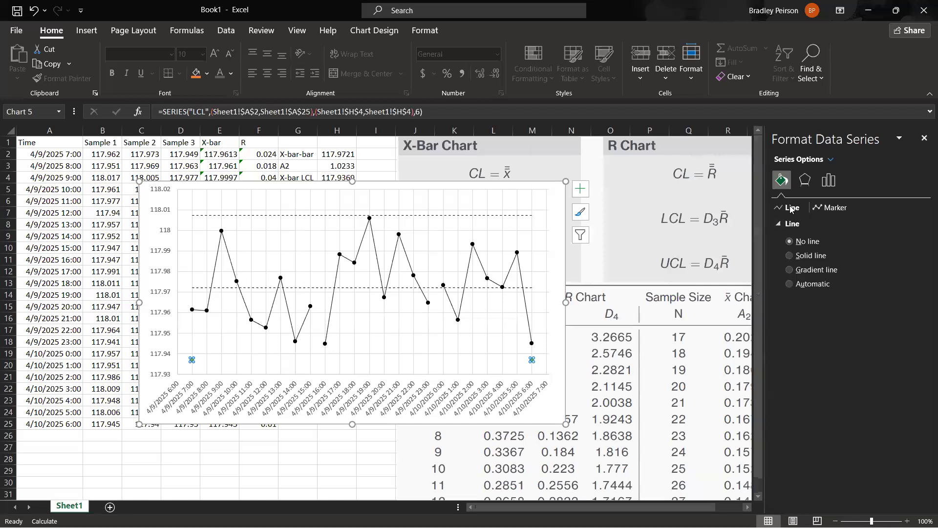
pyautogui.click(808, 256)
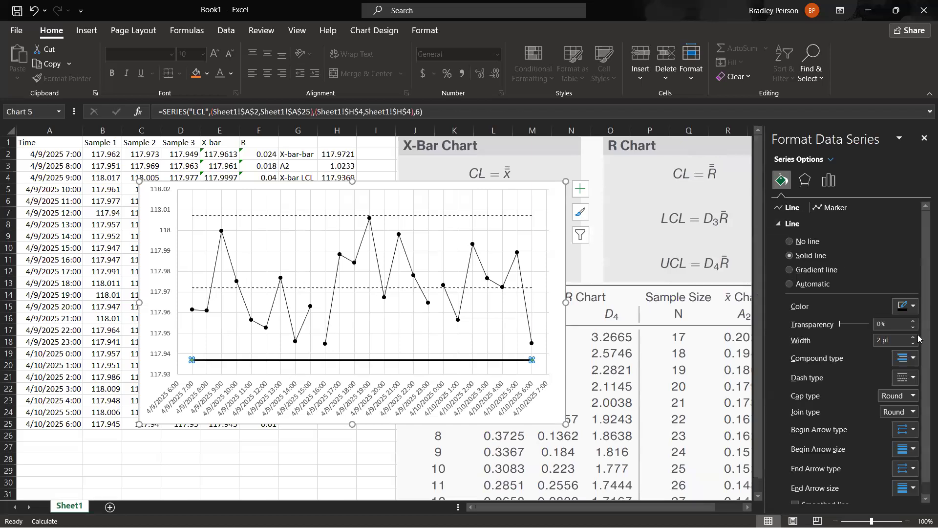
pyautogui.click(913, 343)
pyautogui.click(913, 344)
pyautogui.click(912, 344)
pyautogui.click(913, 344)
pyautogui.click(912, 344)
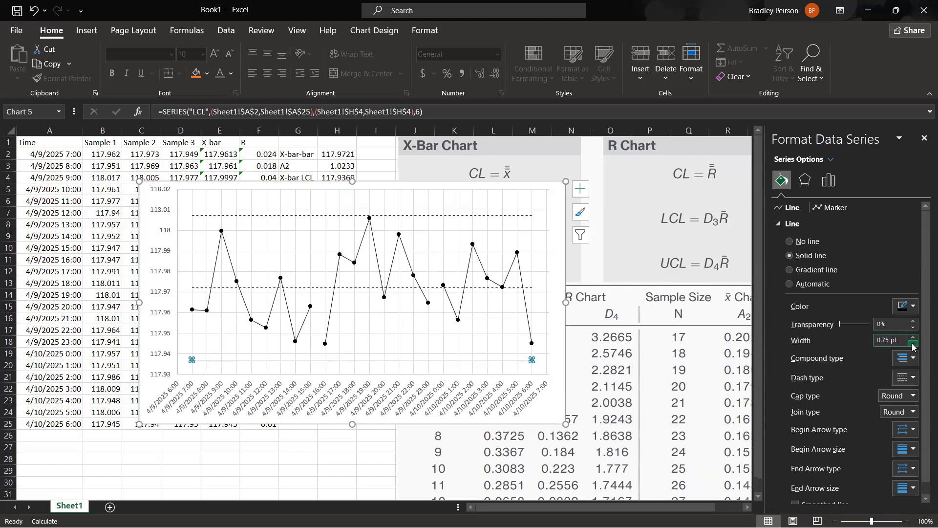
# Set the LCL series' markers to None and its line's dash type to Dash.
pyautogui.click(831, 207)
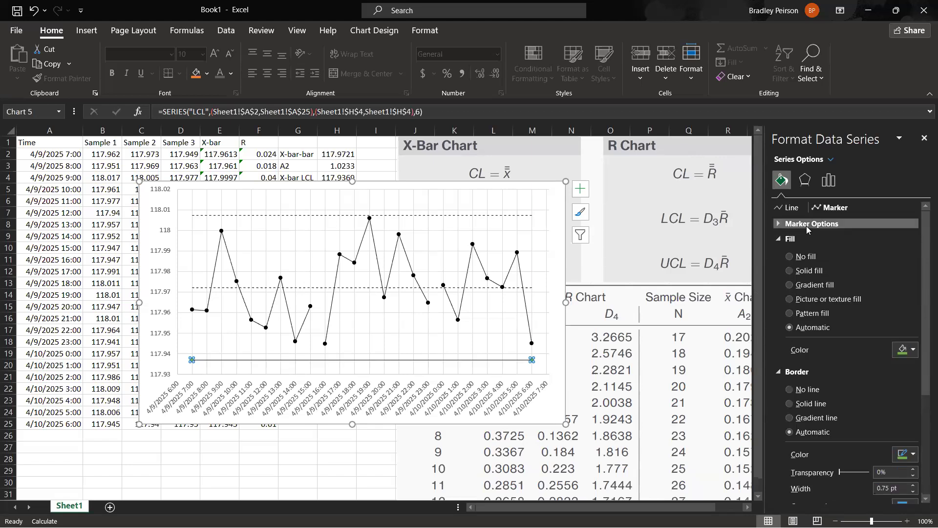
pyautogui.click(807, 224)
pyautogui.click(802, 258)
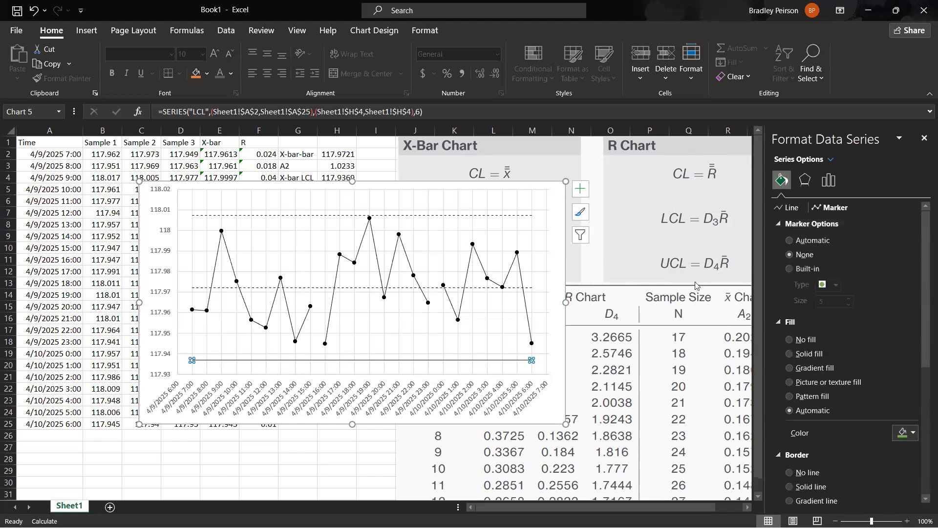
pyautogui.click(789, 208)
pyautogui.click(911, 378)
pyautogui.click(902, 419)
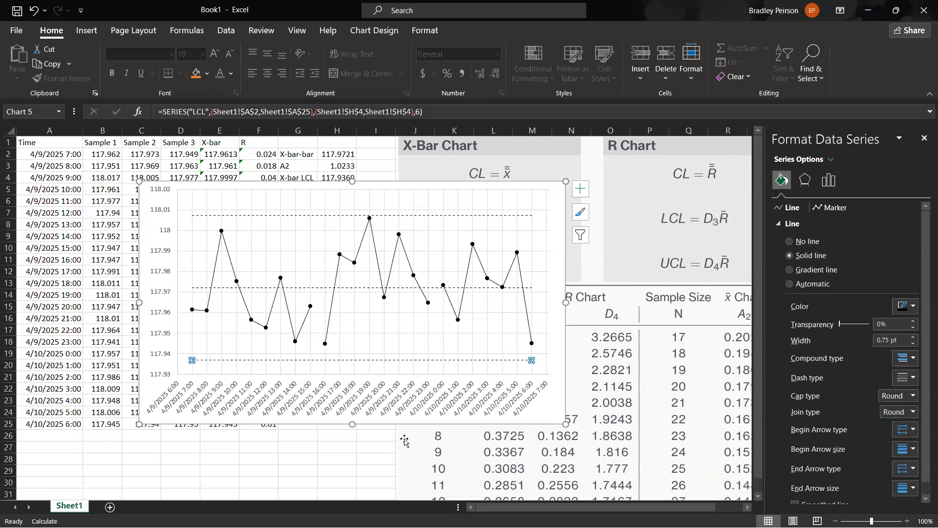
pyautogui.click(343, 445)
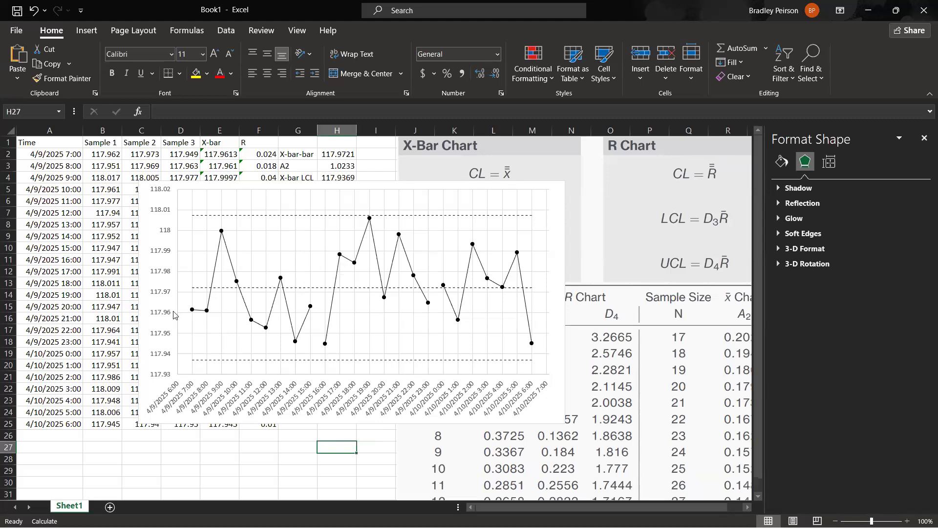
# Delete the vertical and horizontal major gridlines from the X-bar chart.
pyautogui.click(439, 325)
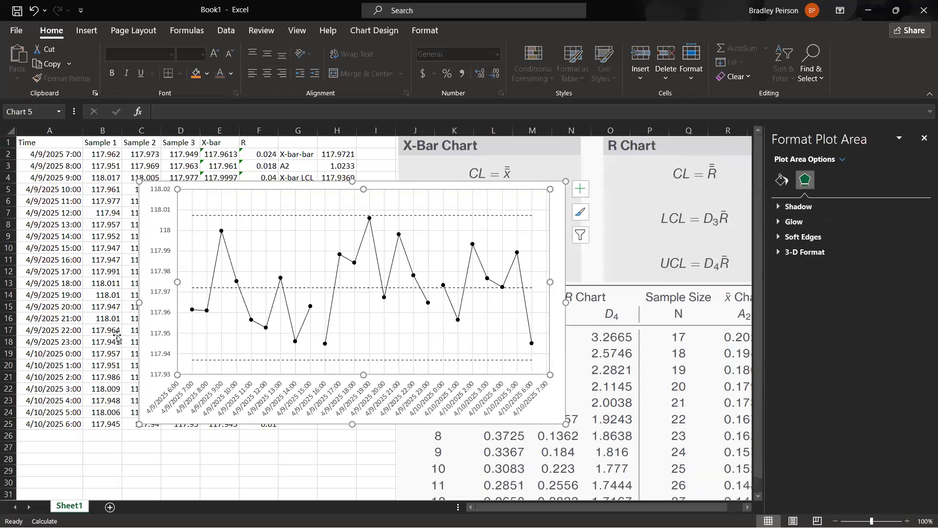
pyautogui.click(429, 348)
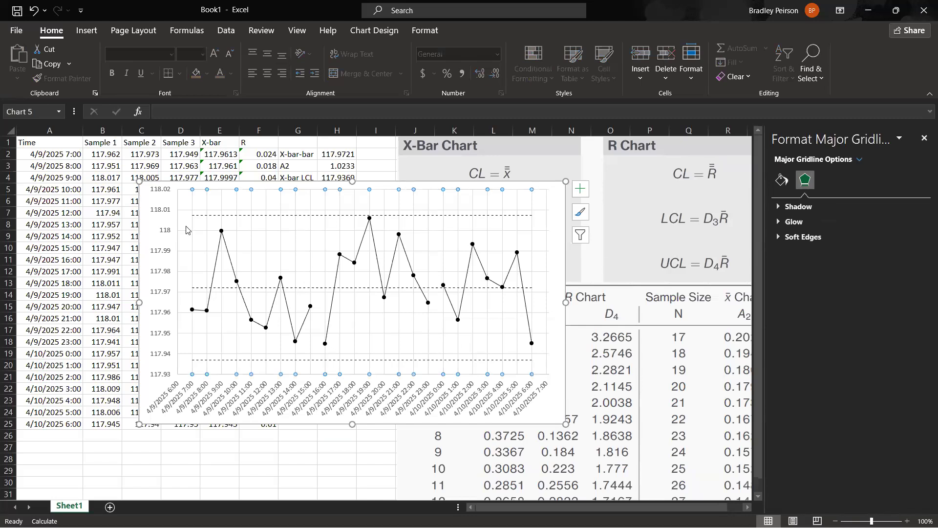
pyautogui.click(384, 213)
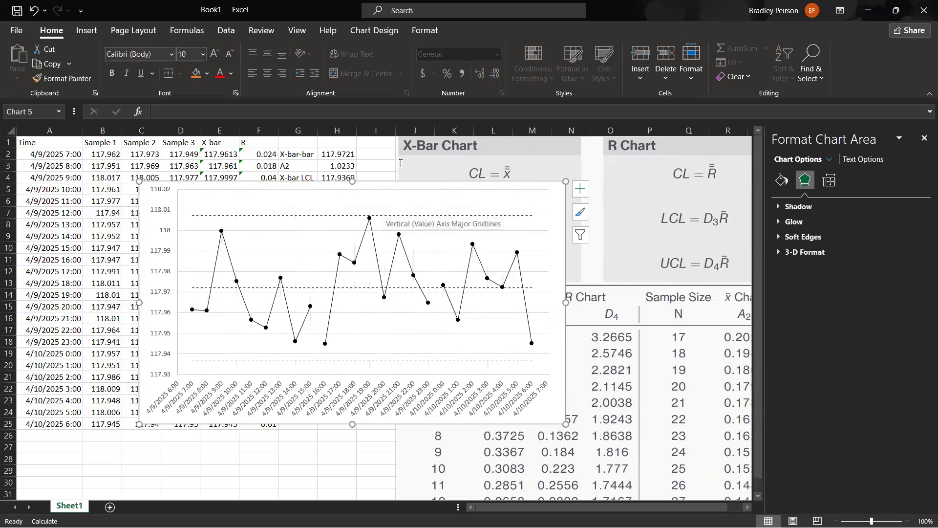
pyautogui.click(543, 254)
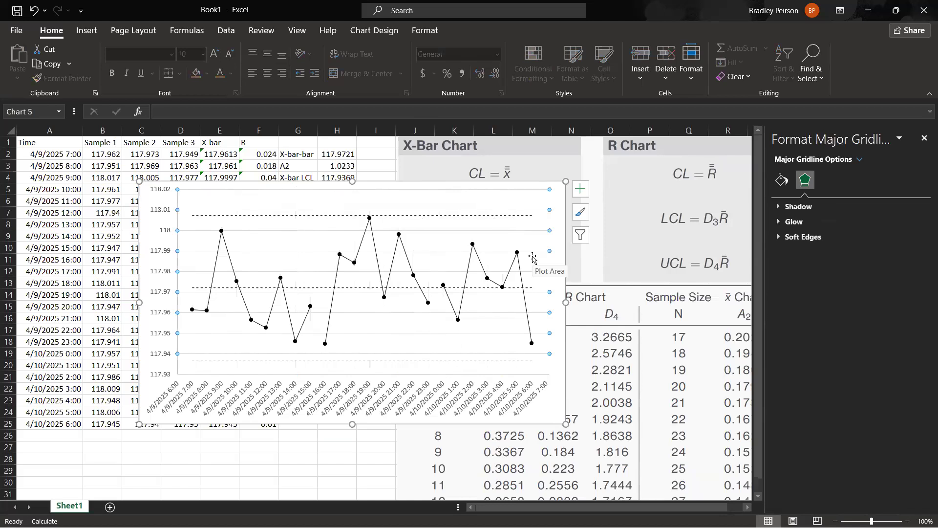
pyautogui.press('Escape')
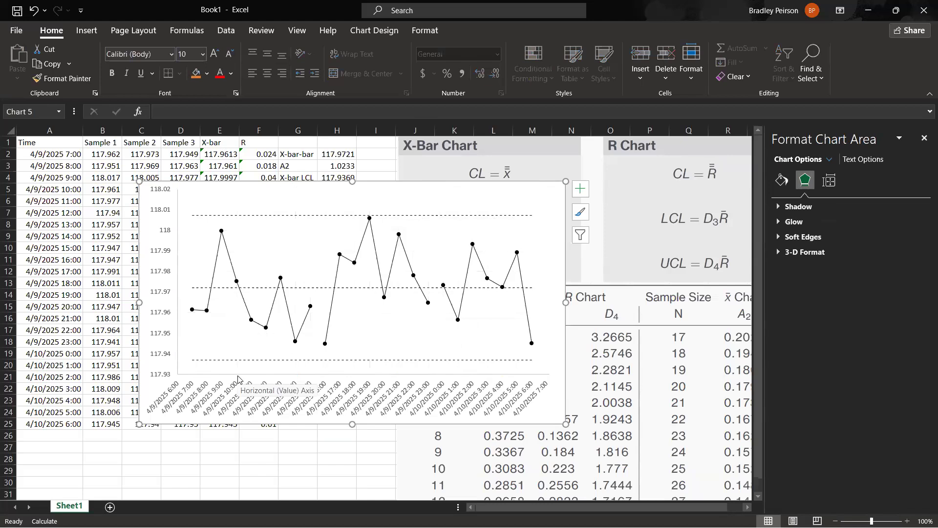
# Set the line color of the X-bar chart's horizontal date axis to black.
pyautogui.click(315, 376)
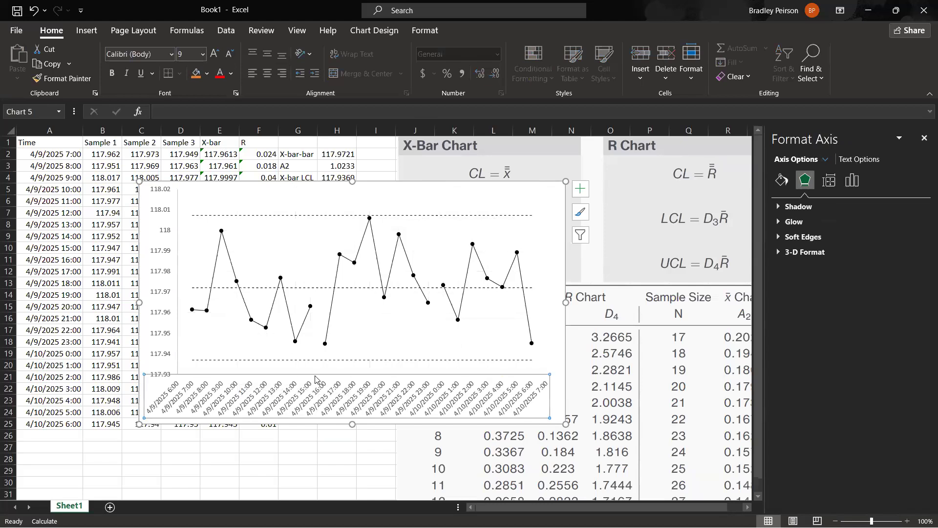
pyautogui.click(325, 447)
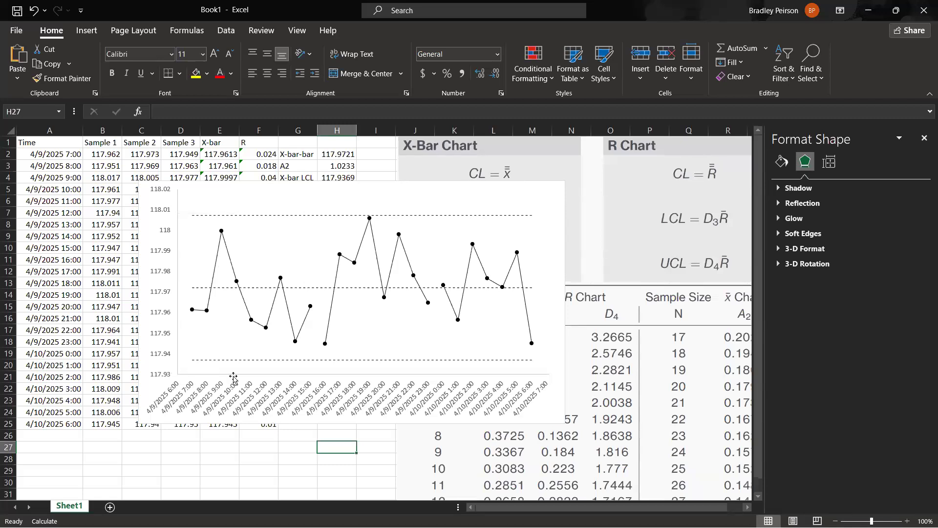
pyautogui.click(443, 376)
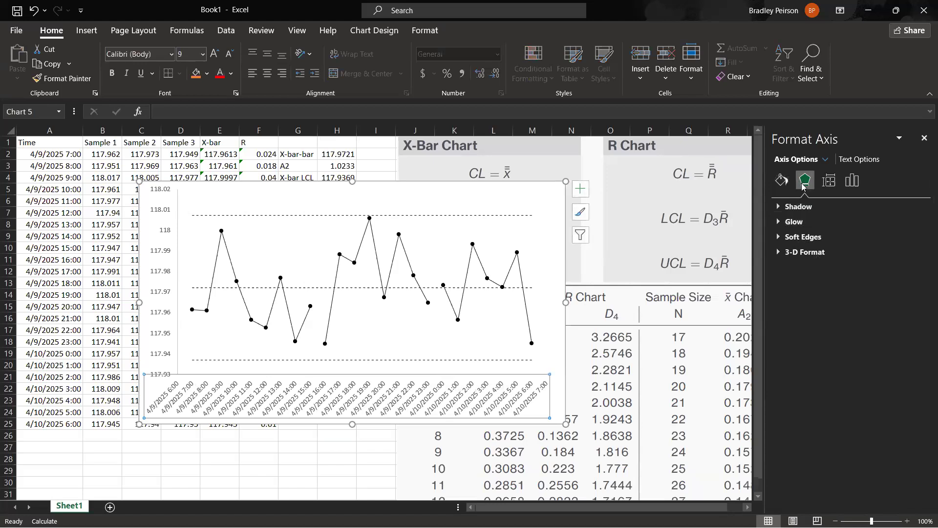
pyautogui.click(782, 181)
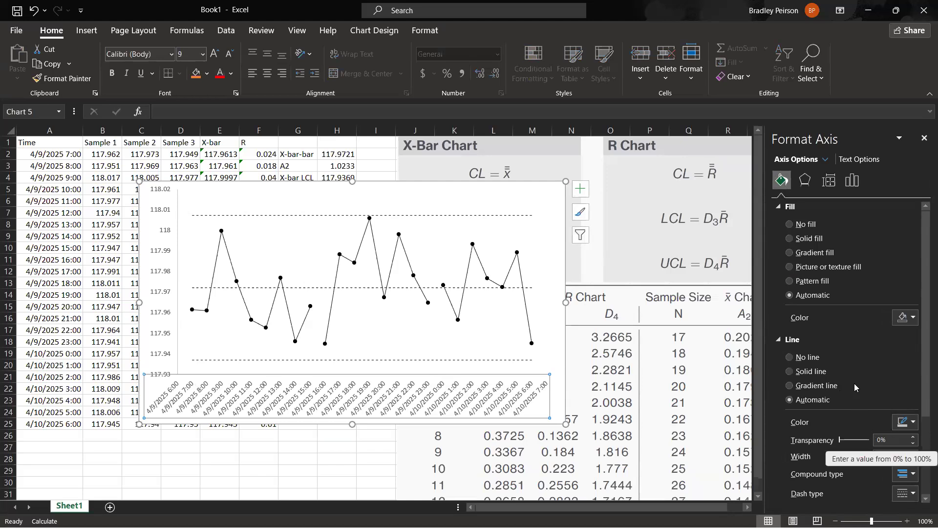
pyautogui.scroll(-1, 854, 383)
pyautogui.click(909, 393)
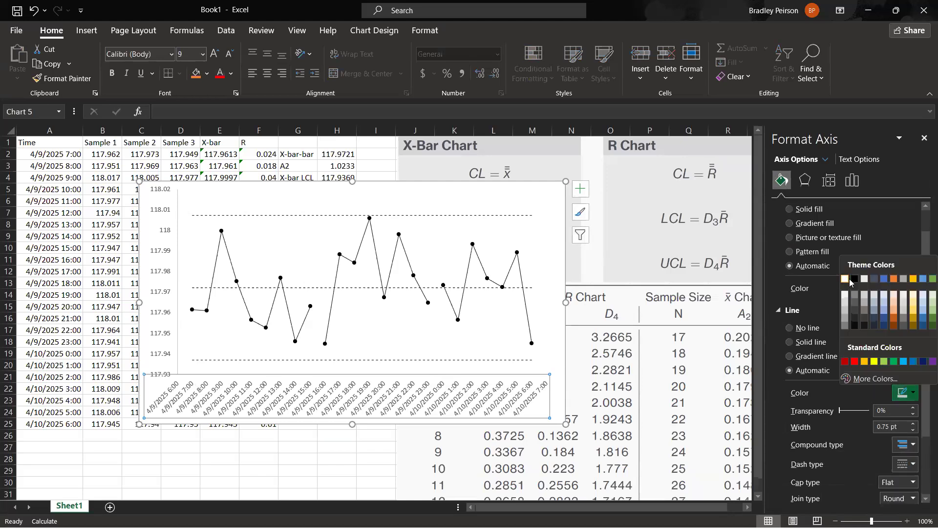
pyautogui.click(854, 279)
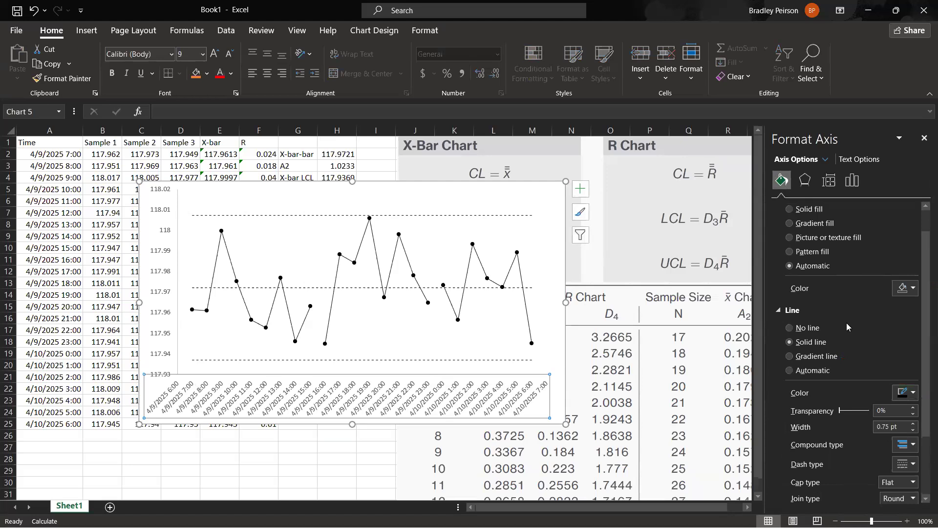
pyautogui.click(376, 447)
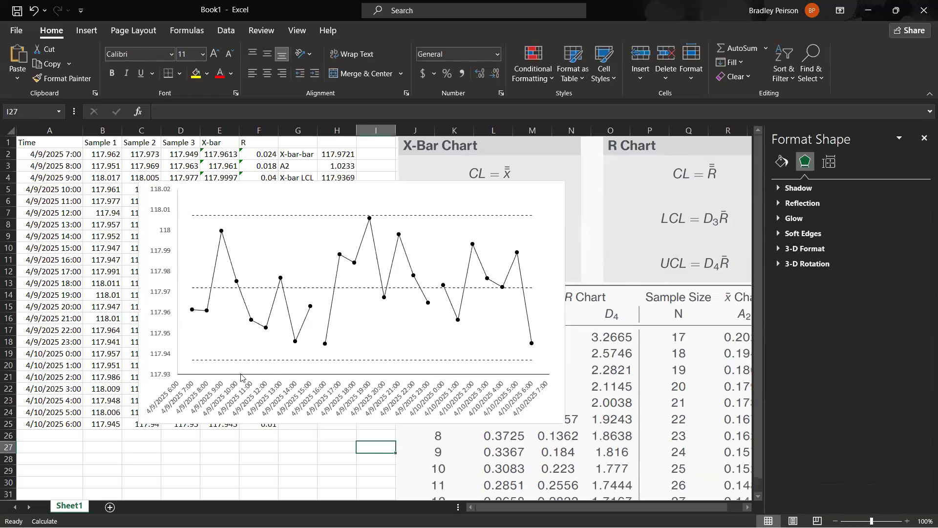
# Set the major tick marks of the X-bar chart's horizontal date axis to Outside.
pyautogui.click(179, 374)
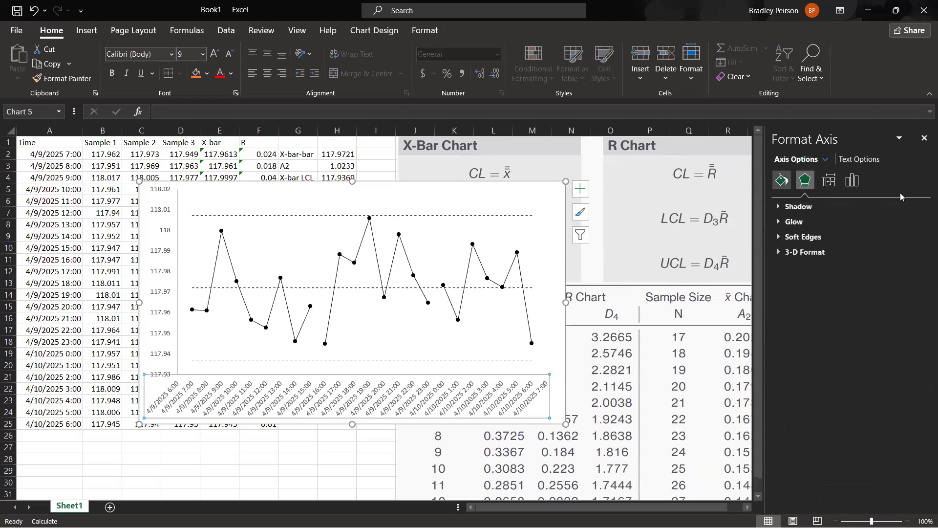
pyautogui.click(853, 185)
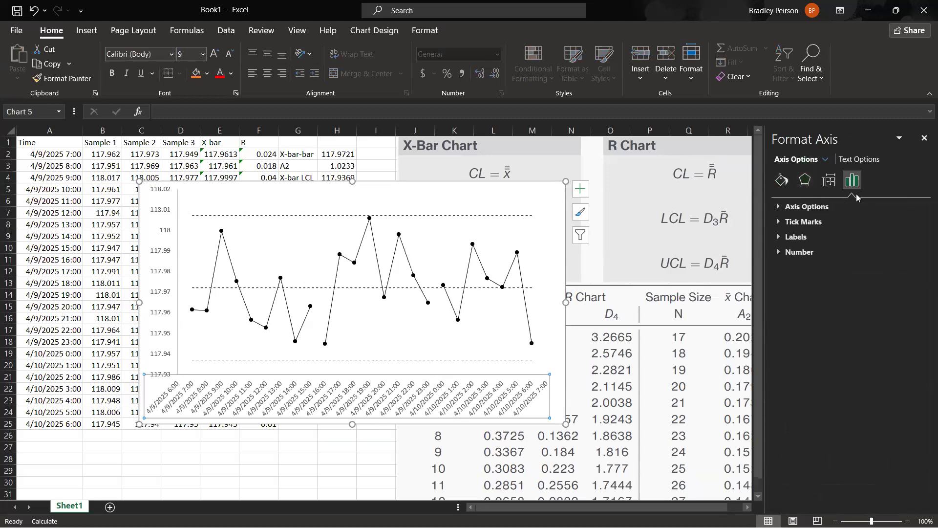
pyautogui.click(802, 222)
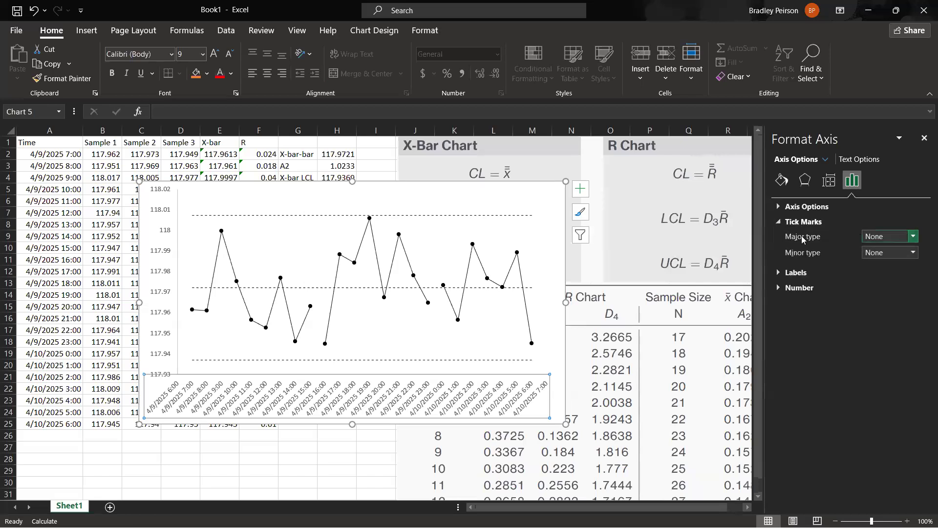
pyautogui.click(914, 237)
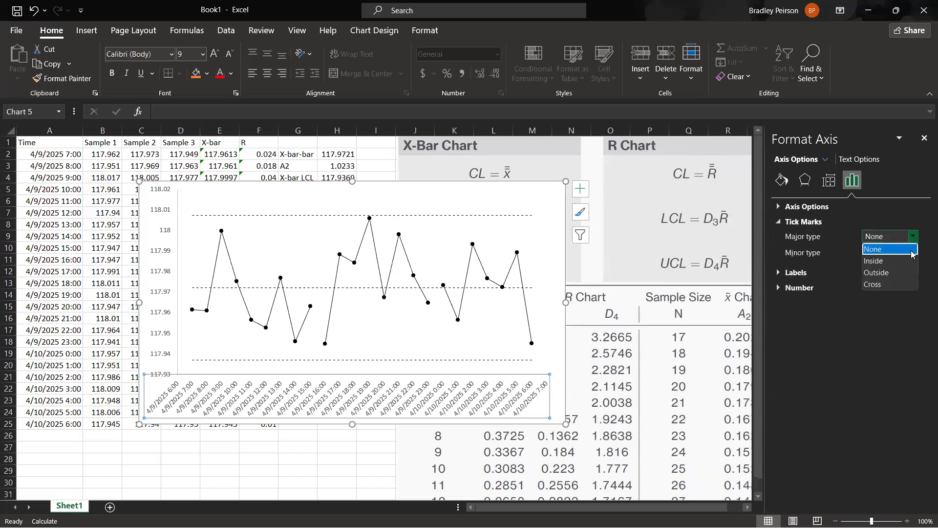
pyautogui.click(890, 272)
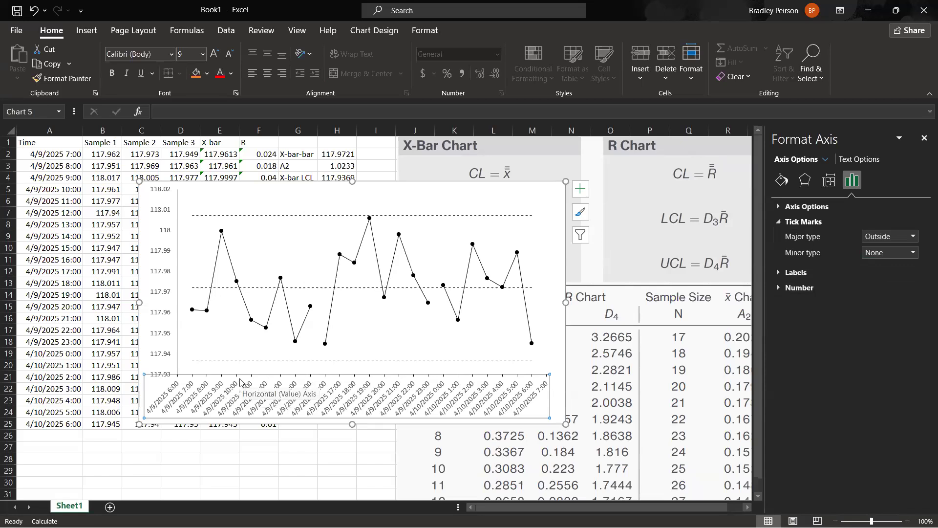
# Set the X-bar chart's vertical axis major tick marks to Outside and its axis line color to black.
pyautogui.click(167, 357)
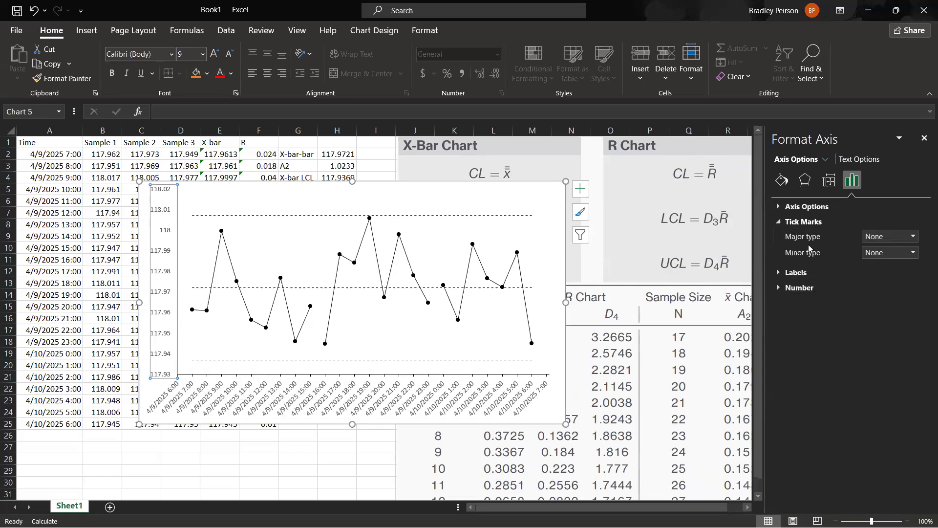
pyautogui.click(912, 236)
pyautogui.click(894, 272)
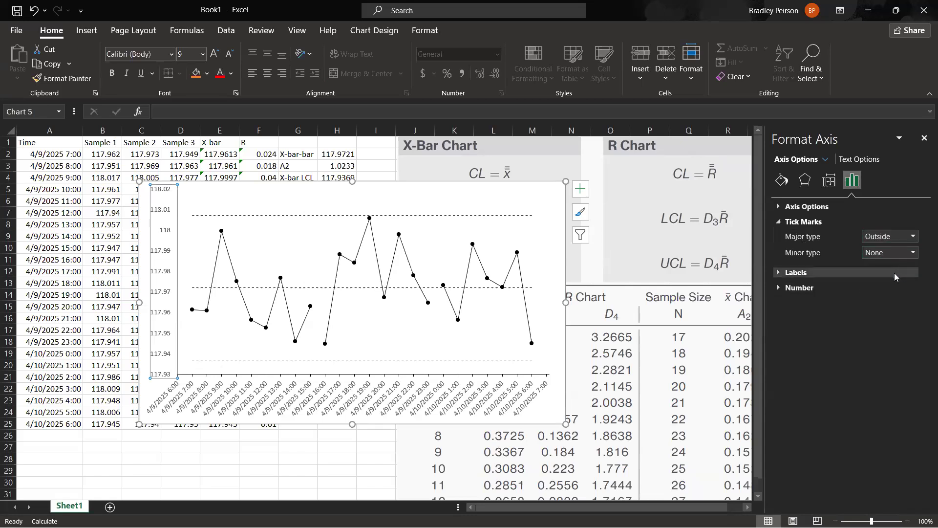
pyautogui.click(782, 180)
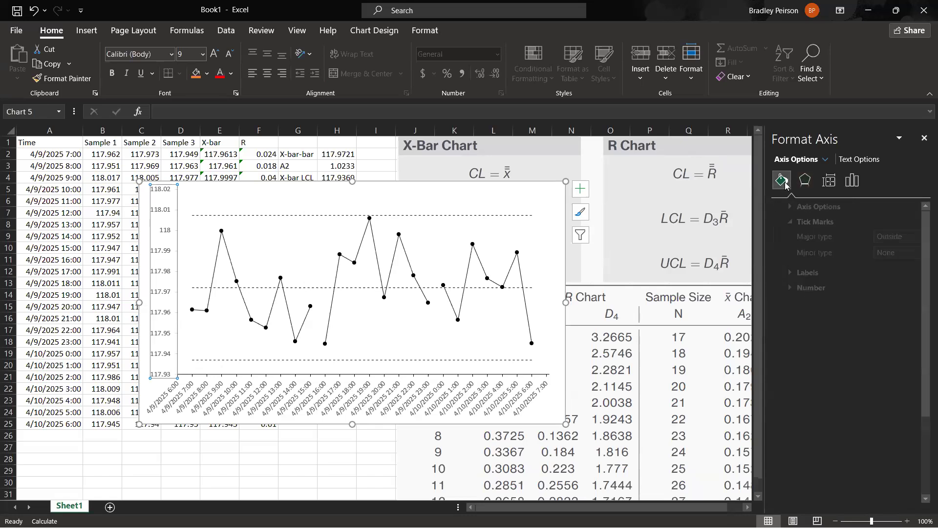
pyautogui.click(908, 422)
pyautogui.click(853, 312)
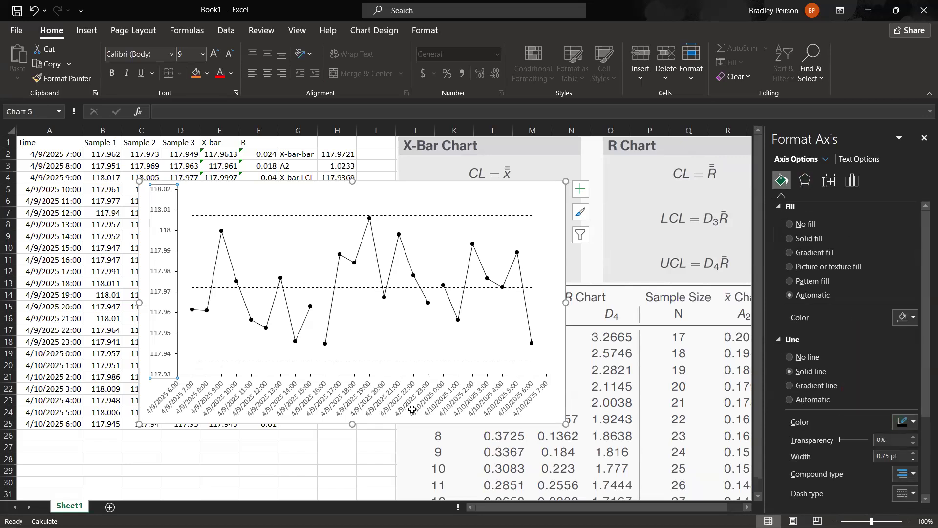
pyautogui.click(283, 468)
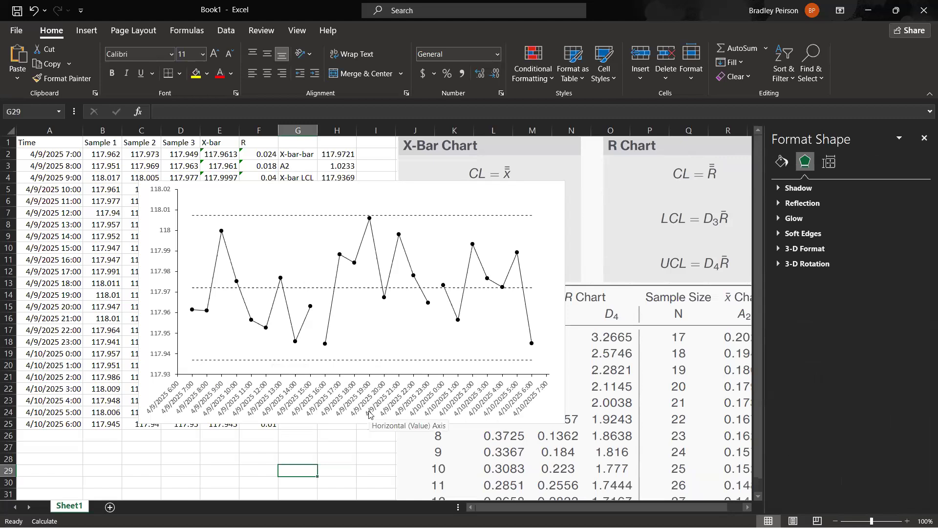
# Add a primary horizontal axis title reading "Date and Time" to the X-bar chart.
pyautogui.click(557, 415)
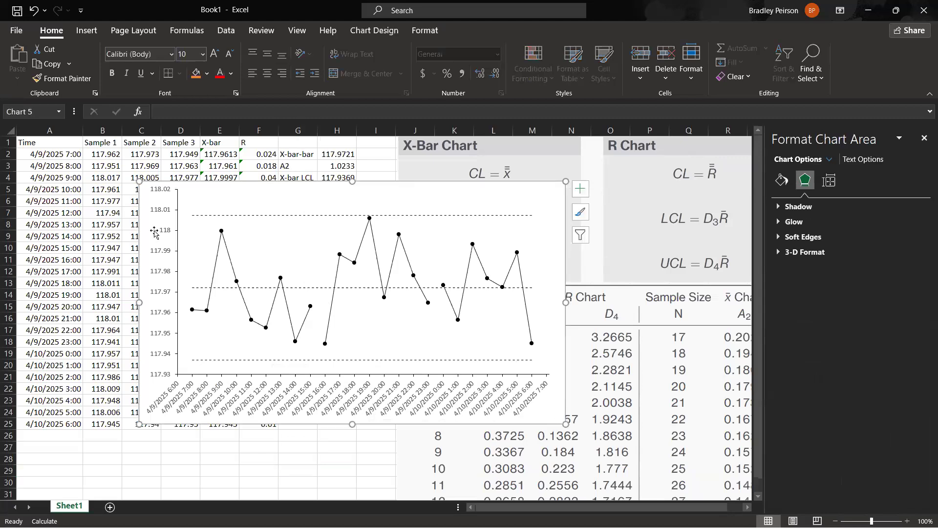
pyautogui.click(370, 31)
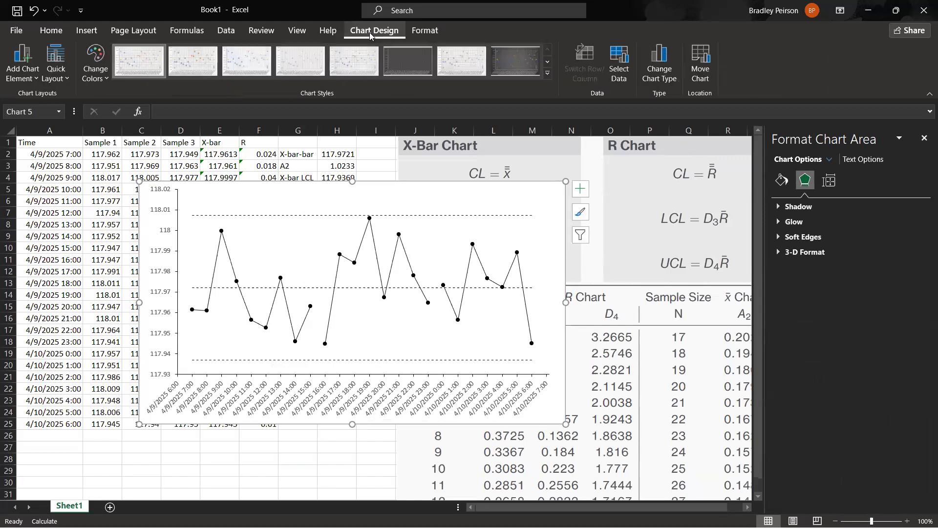
pyautogui.click(30, 83)
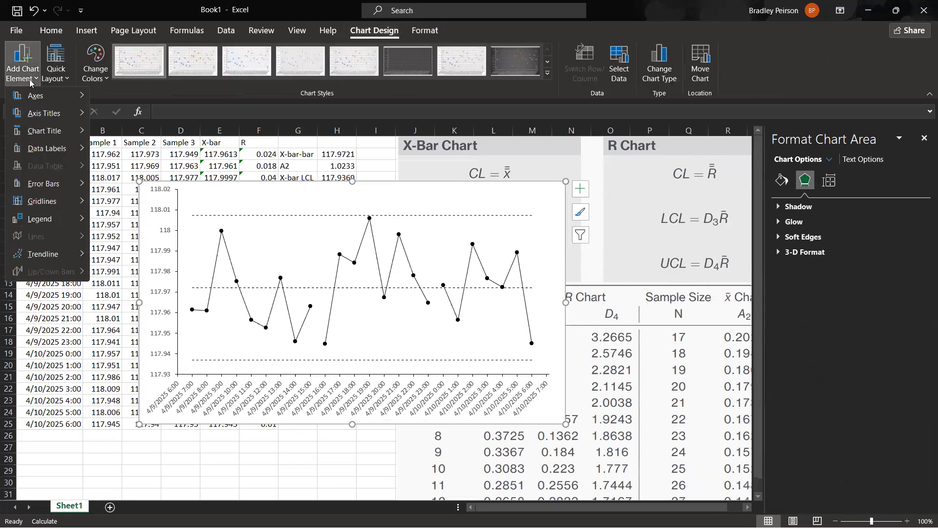
pyautogui.moveTo(49, 113)
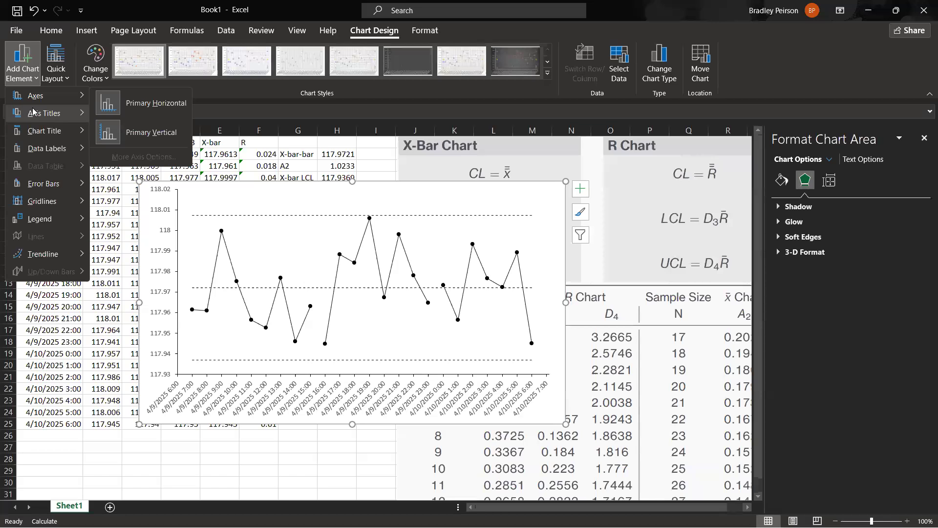
pyautogui.click(130, 122)
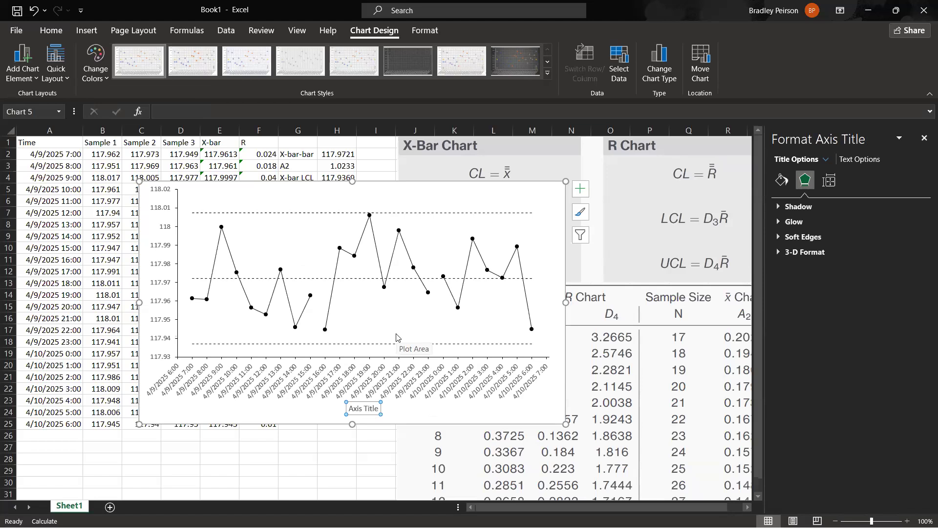
pyautogui.write('Date and Time')
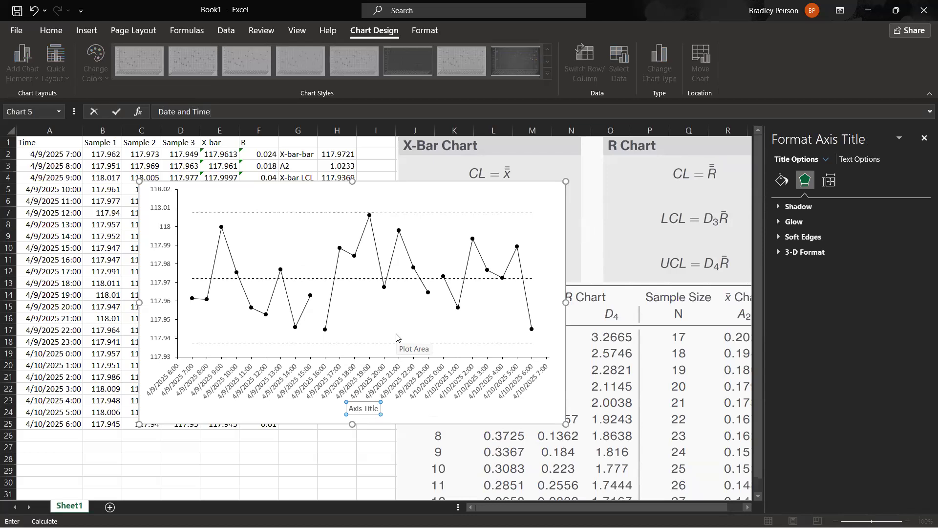
pyautogui.press('Return')
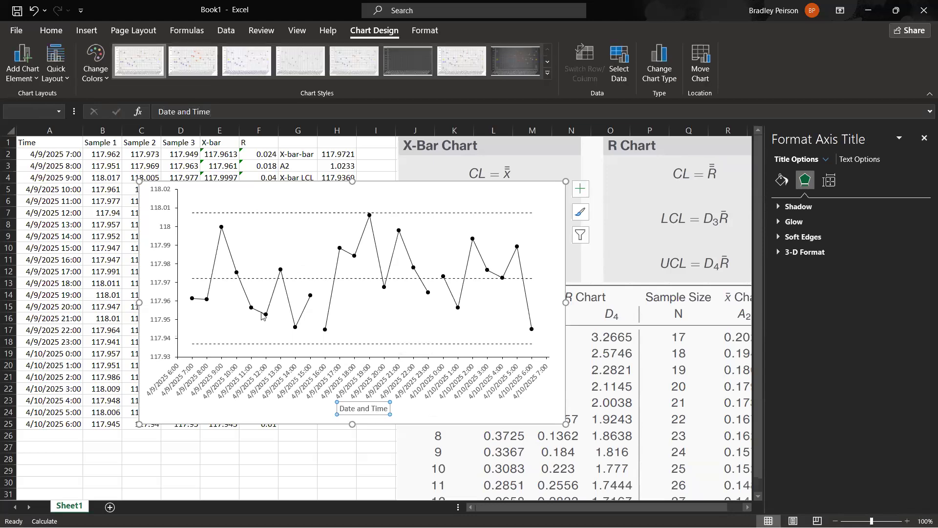
# Add a primary vertical axis title reading "Average Measurement (in)" to the X-bar chart.
pyautogui.click(34, 81)
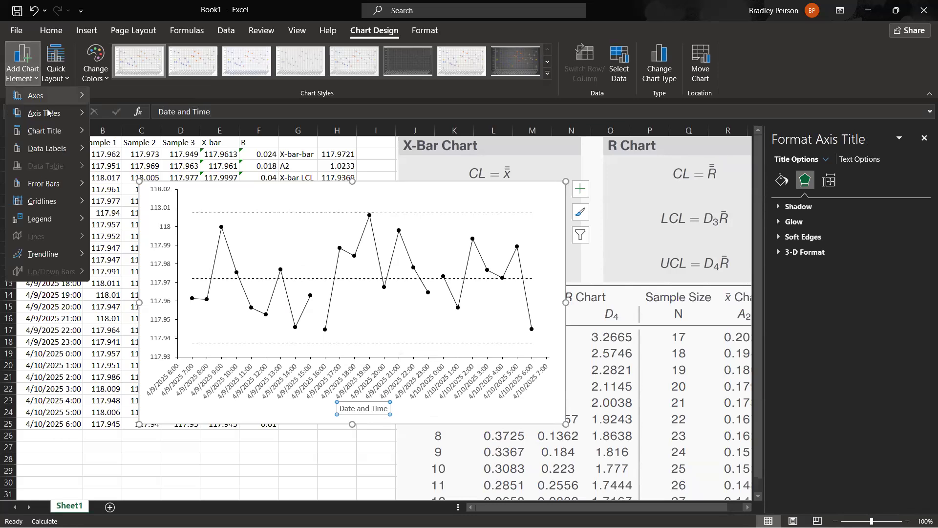
pyautogui.moveTo(47, 113)
pyautogui.click(150, 150)
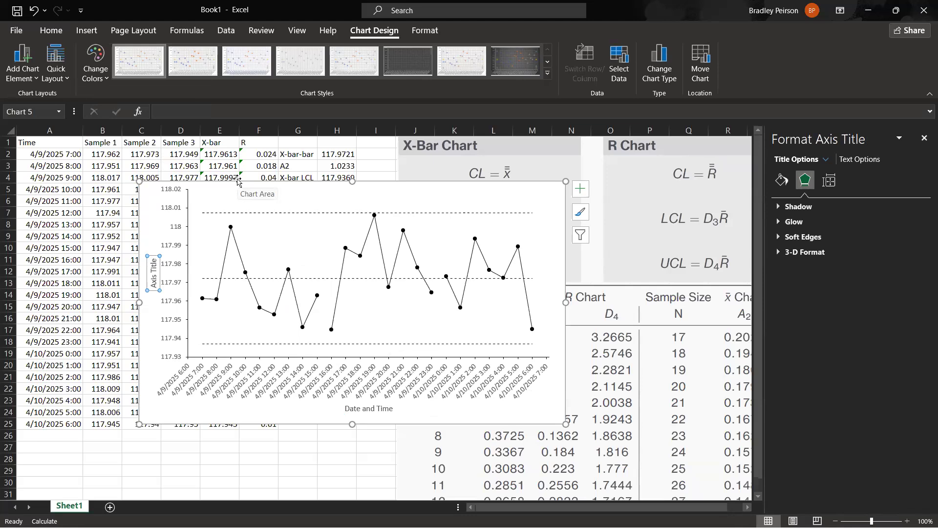
pyautogui.write('Av')
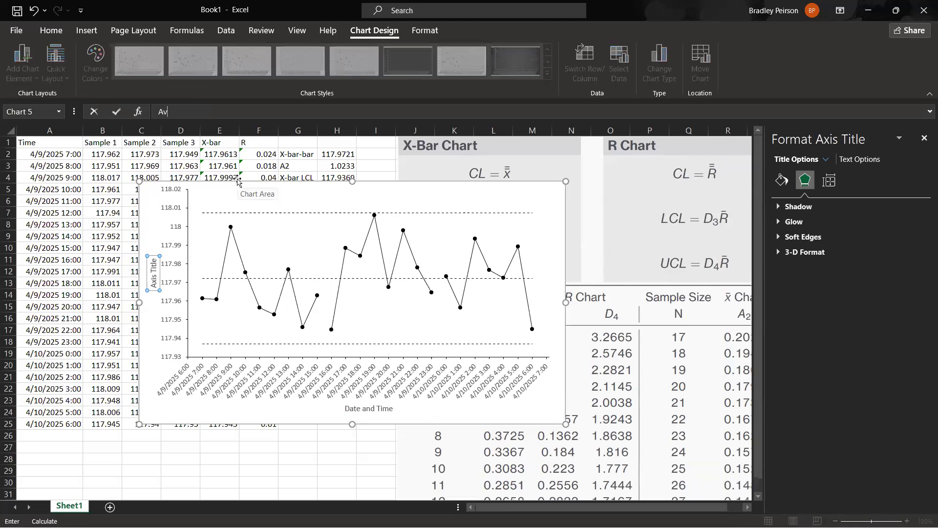
pyautogui.write('erage Measurement (in')
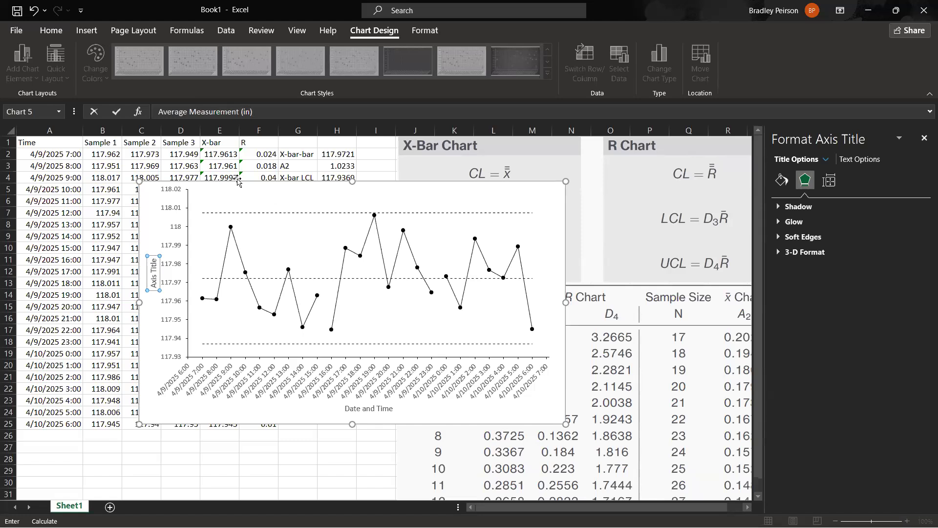
pyautogui.press('Return')
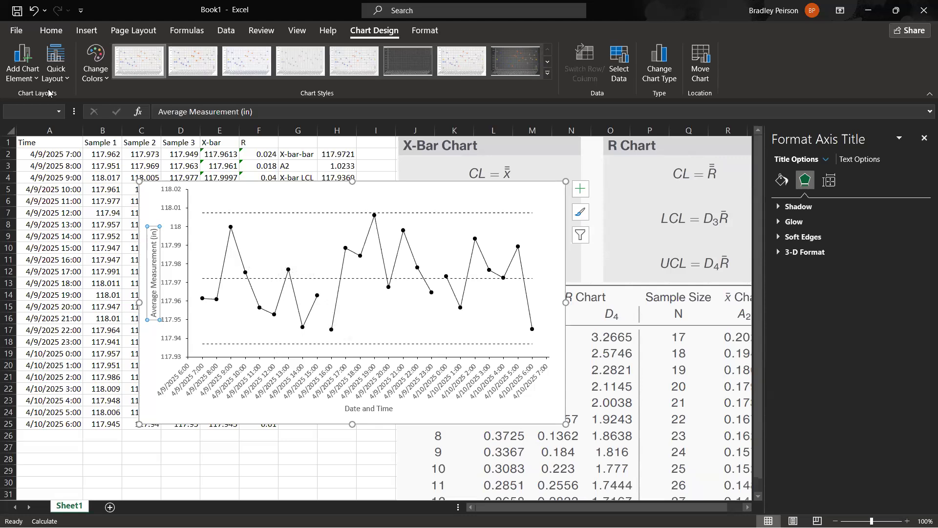
# Add a title above the chart reading "X-Bar Chart - Attribute 1".
pyautogui.click(36, 82)
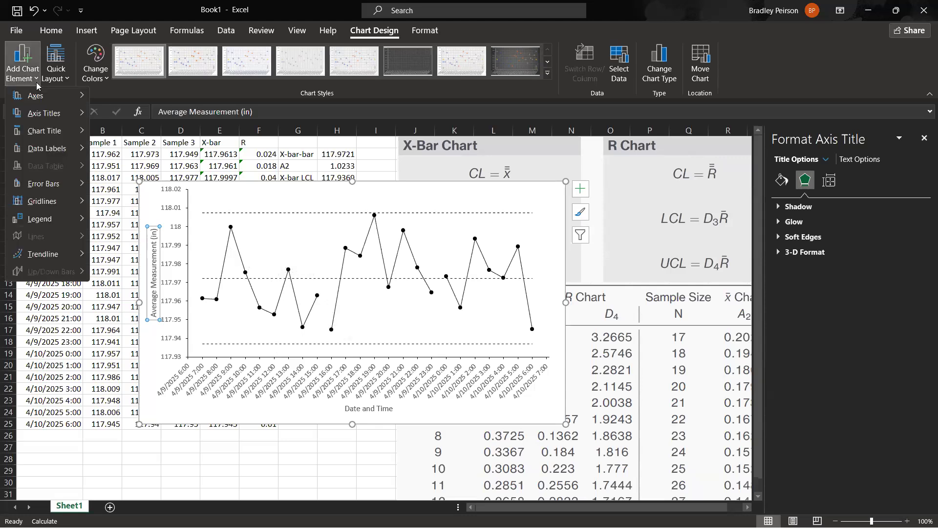
pyautogui.moveTo(56, 131)
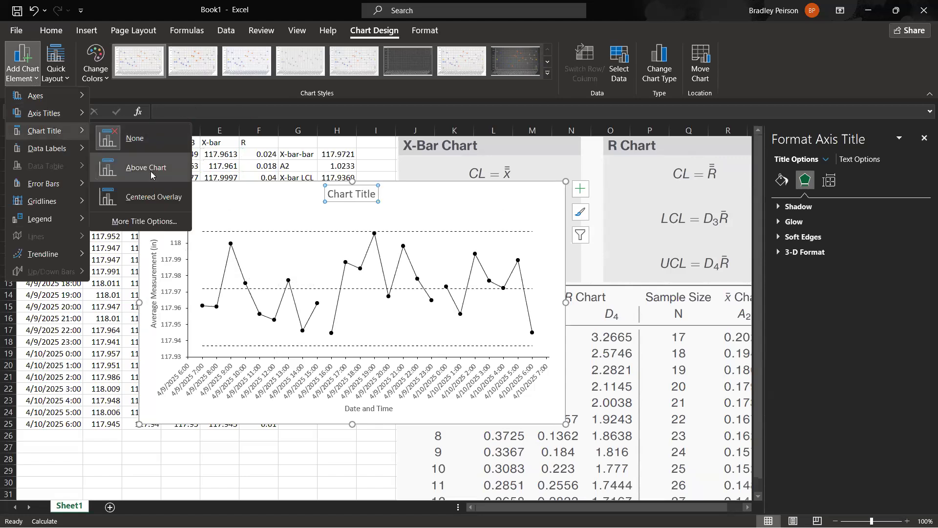
pyautogui.click(151, 172)
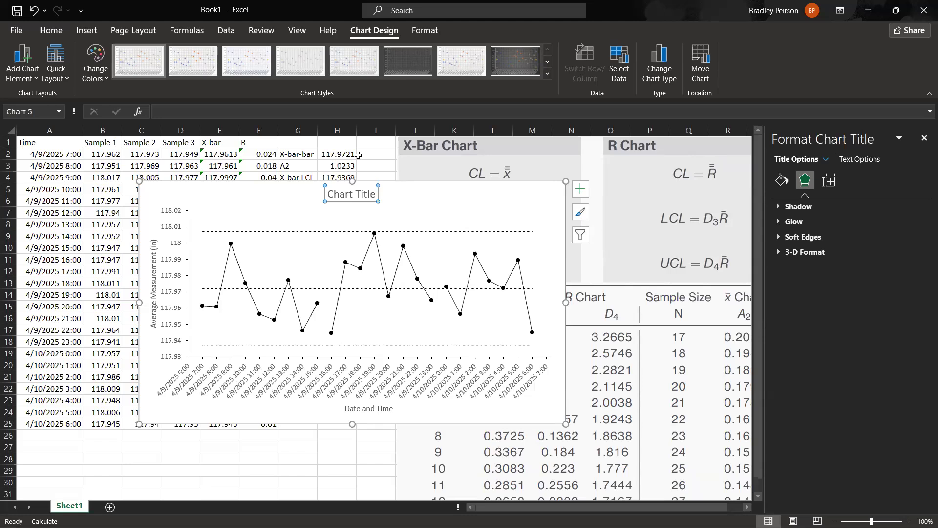
pyautogui.write('X-Bar Chart')
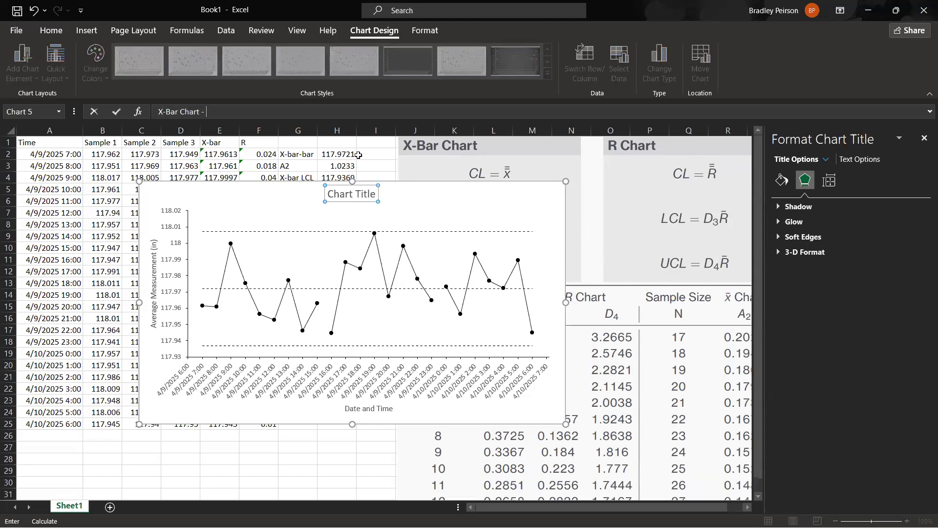
pyautogui.write(' - Attribute 1')
pyautogui.press('Return')
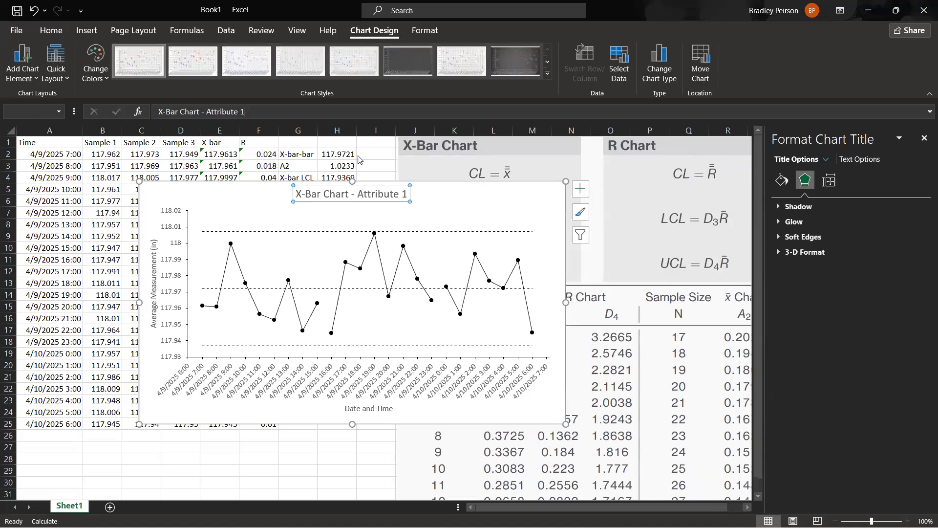
pyautogui.click(303, 457)
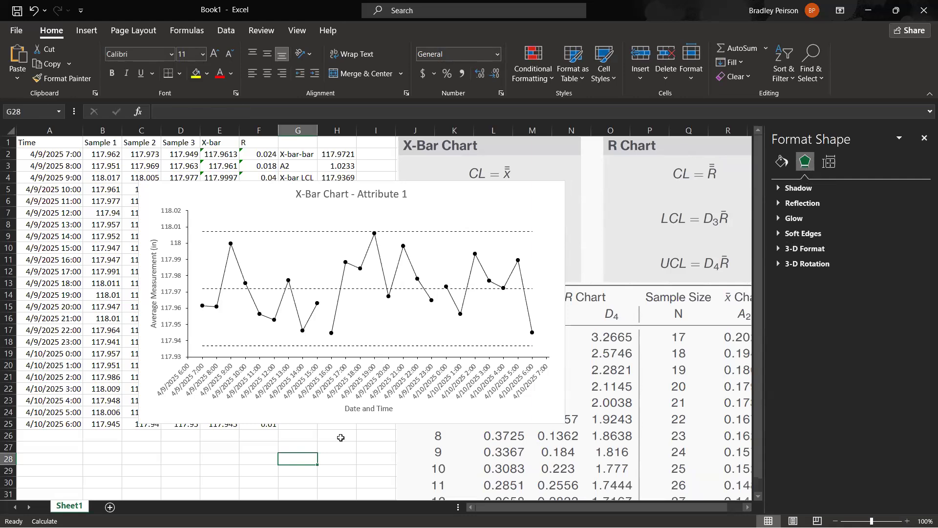
# Move the X-bar chart up and to the left over the data table and enlarge it from its lower-right corner.
pyautogui.scroll(-1, 437, 367)
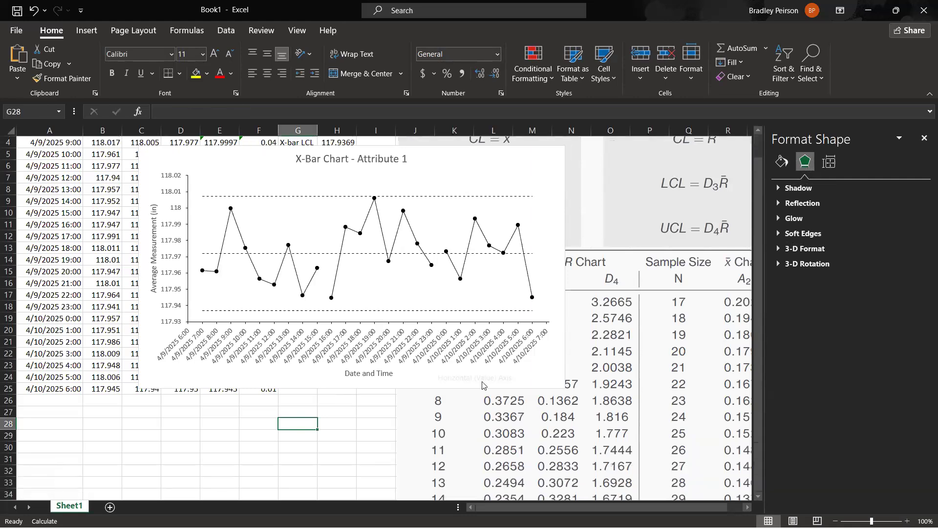
pyautogui.click(486, 383)
pyautogui.scroll(1, 396, 231)
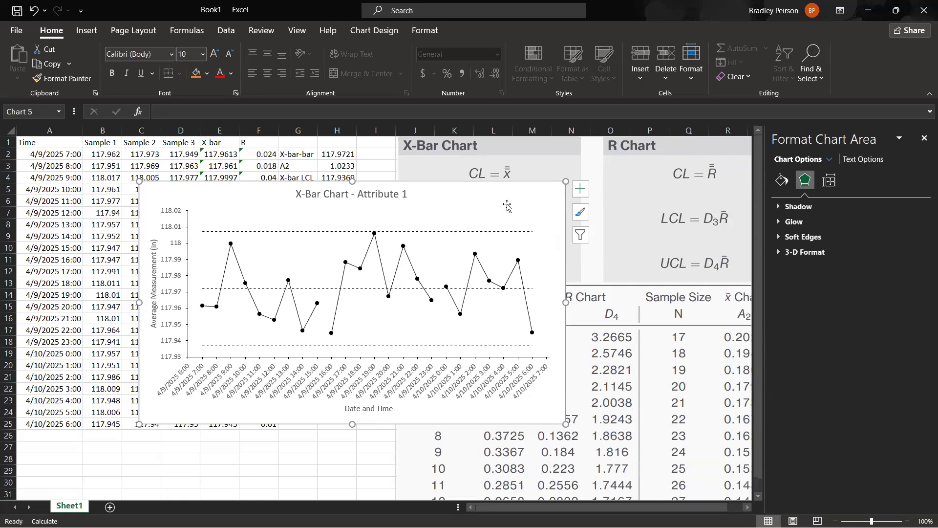
pyautogui.moveTo(508, 207); pyautogui.dragTo(422, 184)
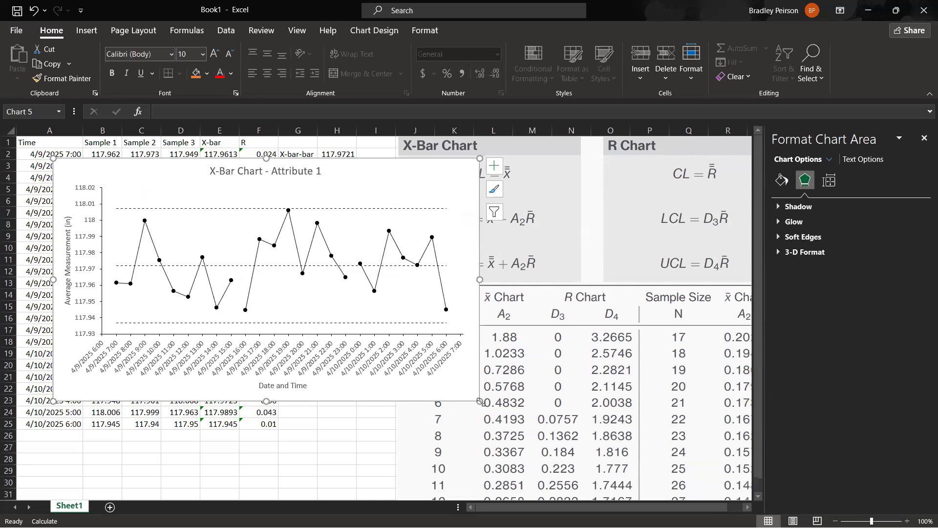
pyautogui.moveTo(480, 401); pyautogui.dragTo(508, 456)
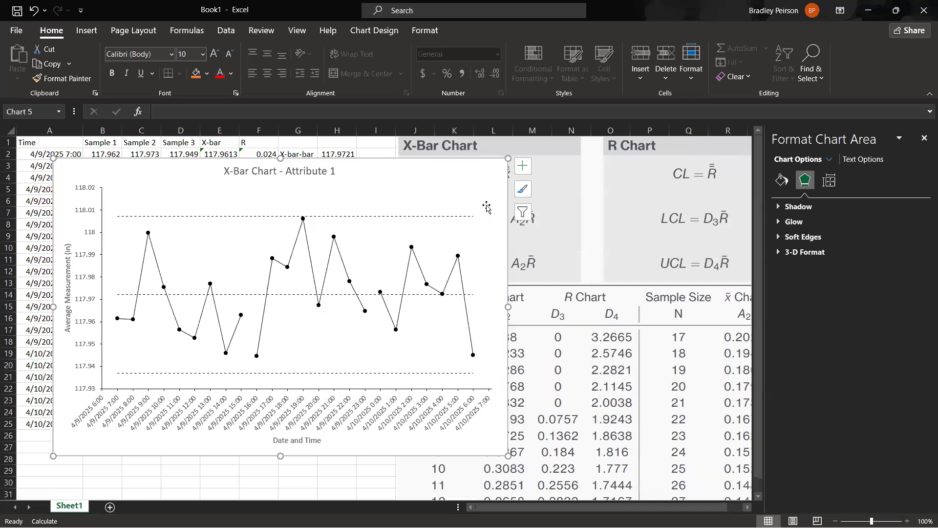
# Move the X-bar chart to a new sheet named Xbar, then look at Sheet1 and return to the chart sheet.
pyautogui.rightClick(477, 176)
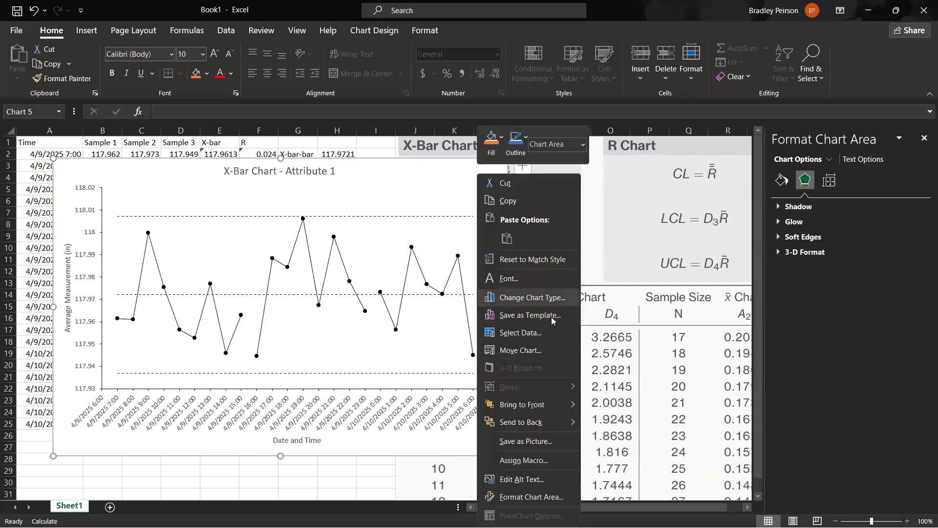
pyautogui.click(530, 351)
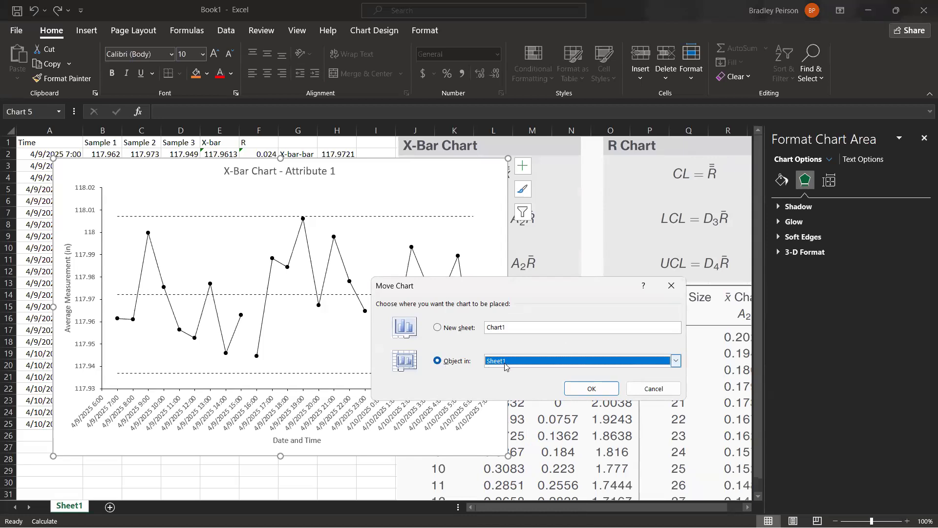
pyautogui.click(438, 328)
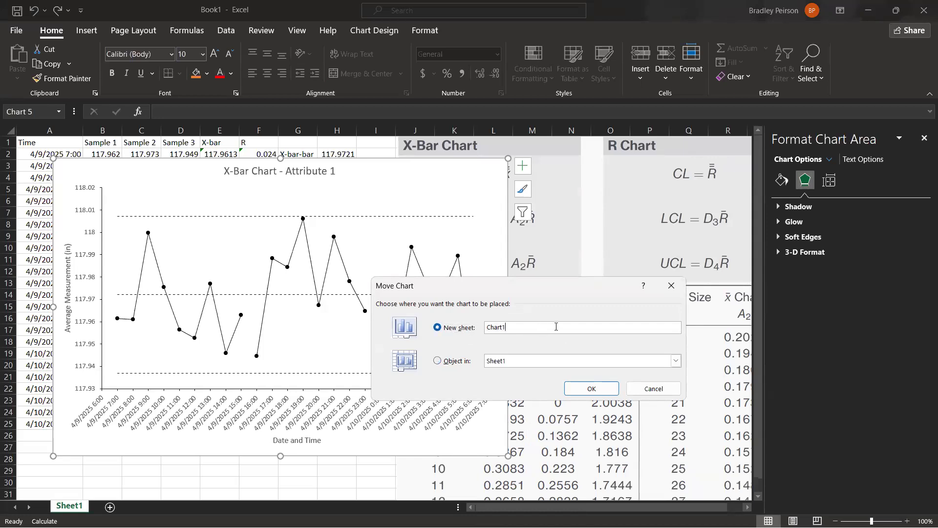
pyautogui.write('Xbar')
pyautogui.press('Return')
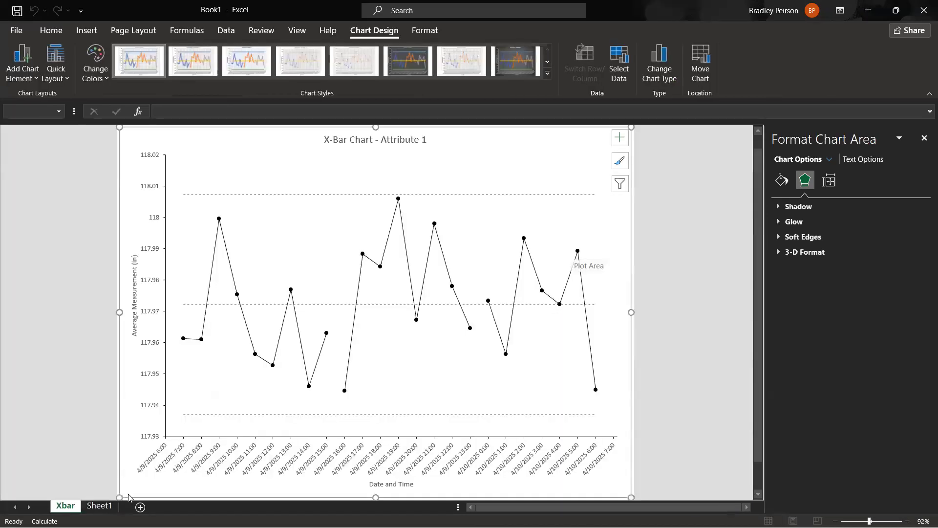
pyautogui.click(100, 505)
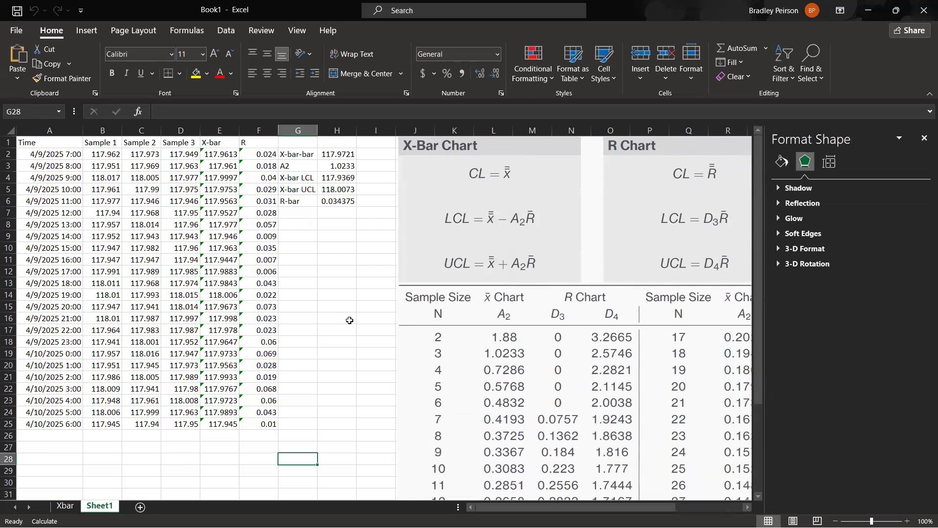
pyautogui.click(67, 506)
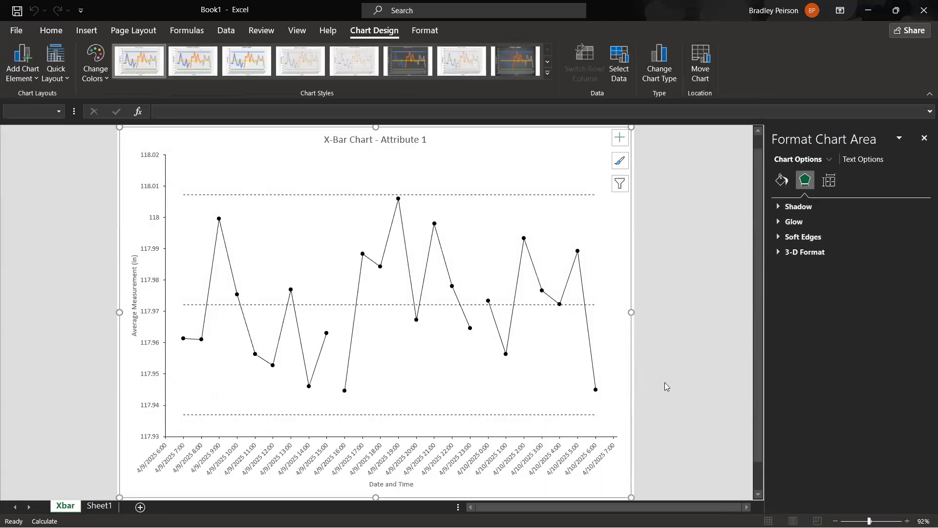
pyautogui.click(653, 403)
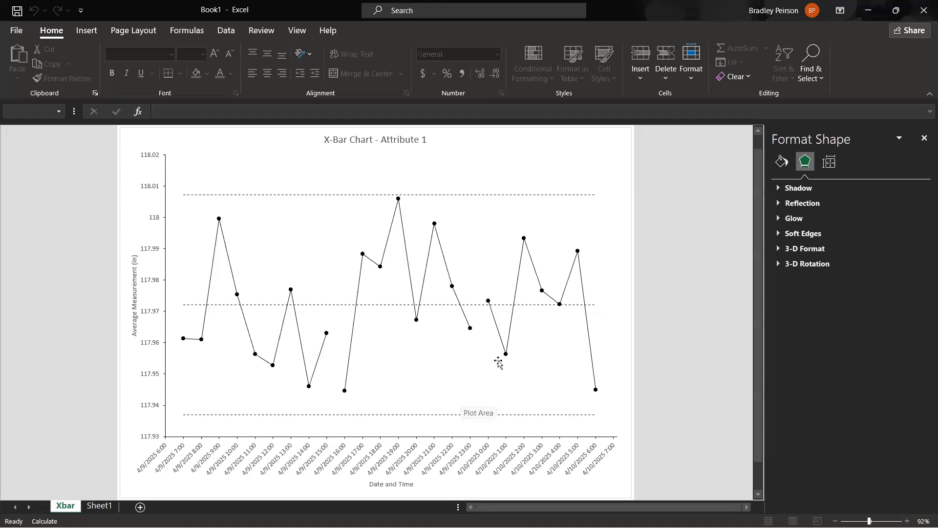
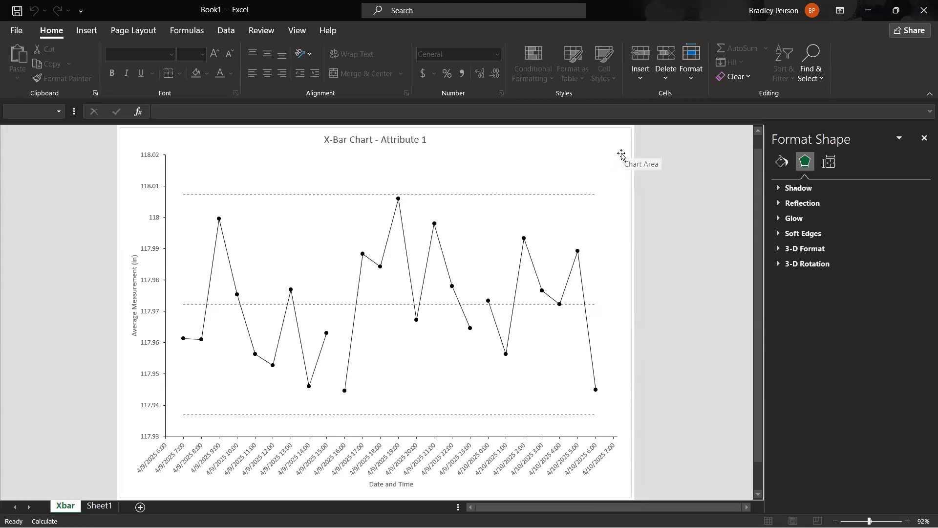
# Remove the border line around the X-bar chart area.
pyautogui.click(603, 155)
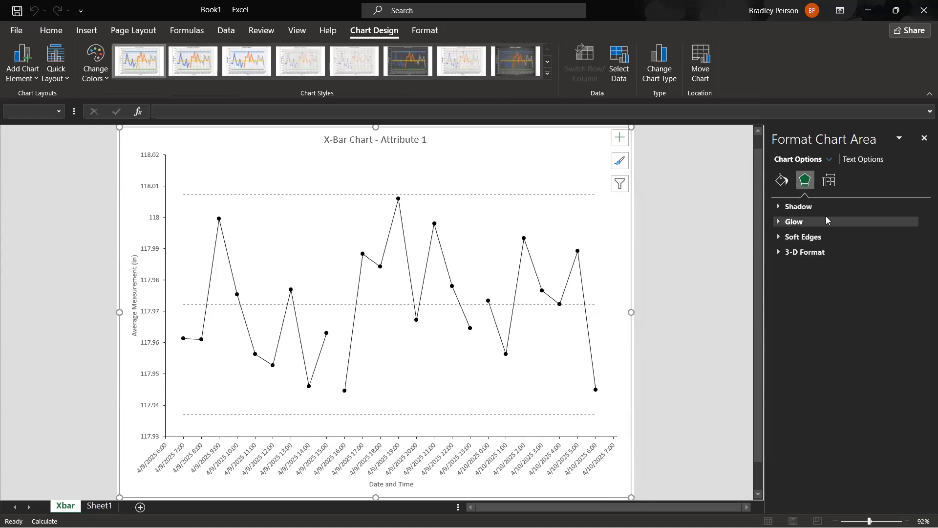
pyautogui.click(783, 187)
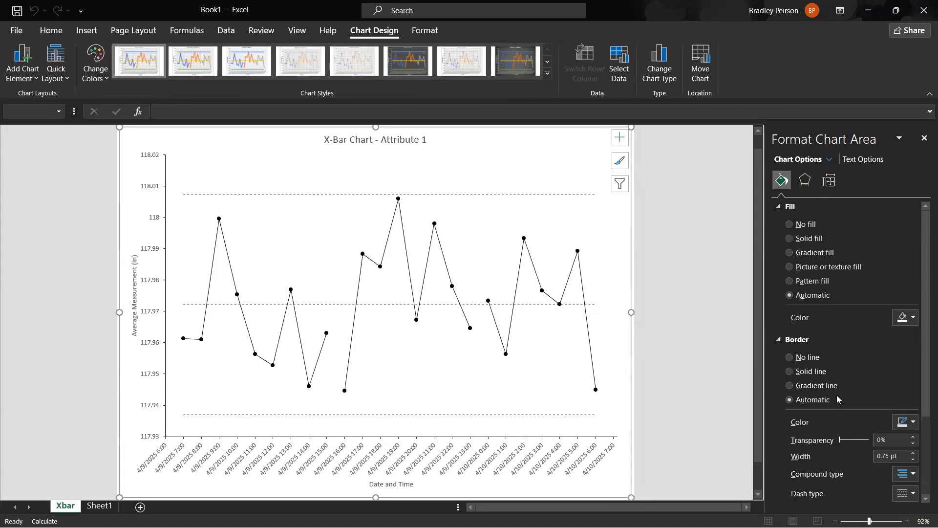
pyautogui.click(808, 357)
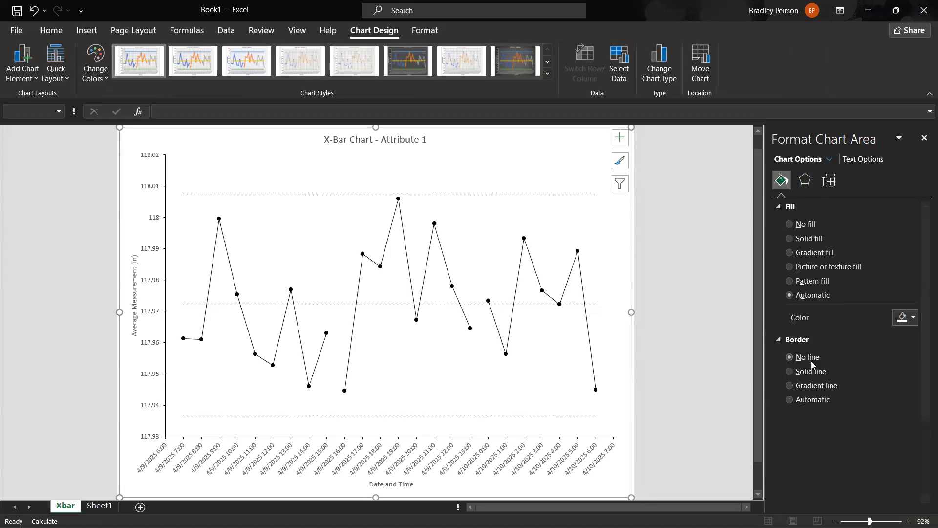
pyautogui.click(656, 298)
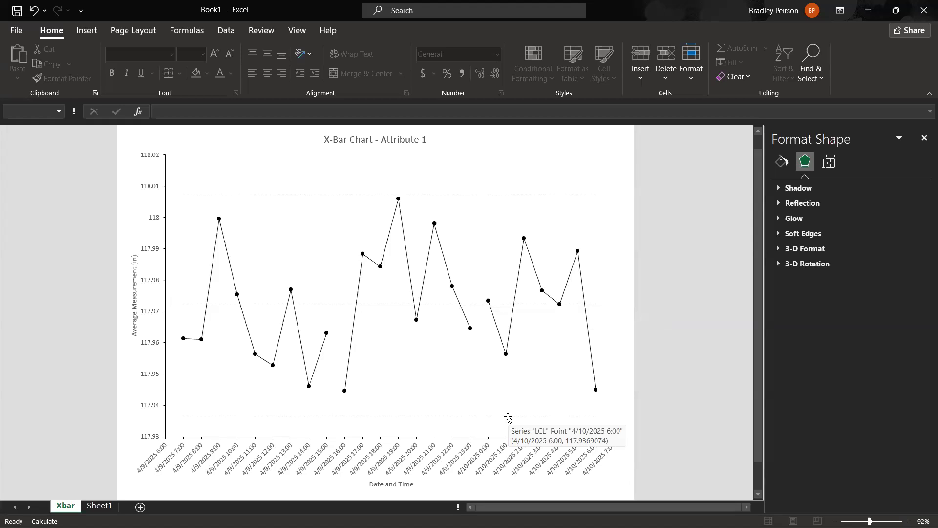
# Change the font of all text in the X-bar chart to CMU Serif.
pyautogui.click(595, 146)
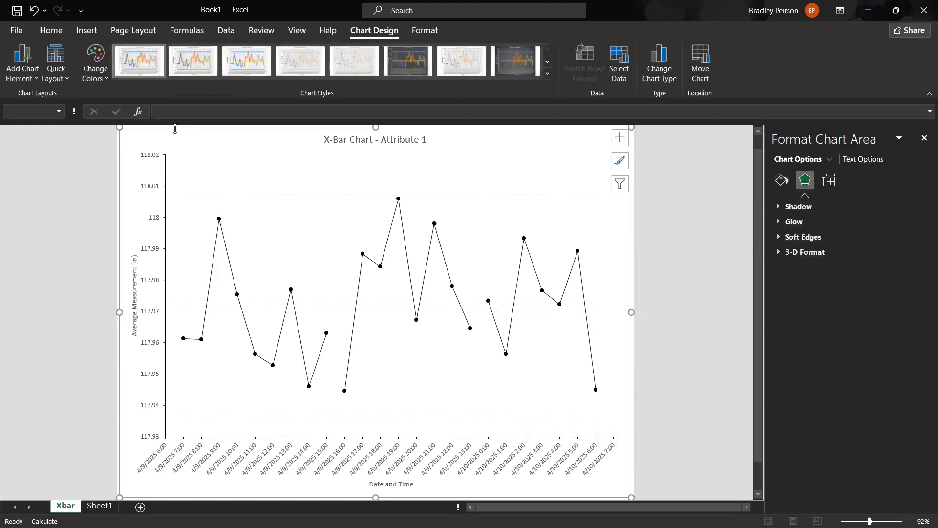
pyautogui.click(51, 30)
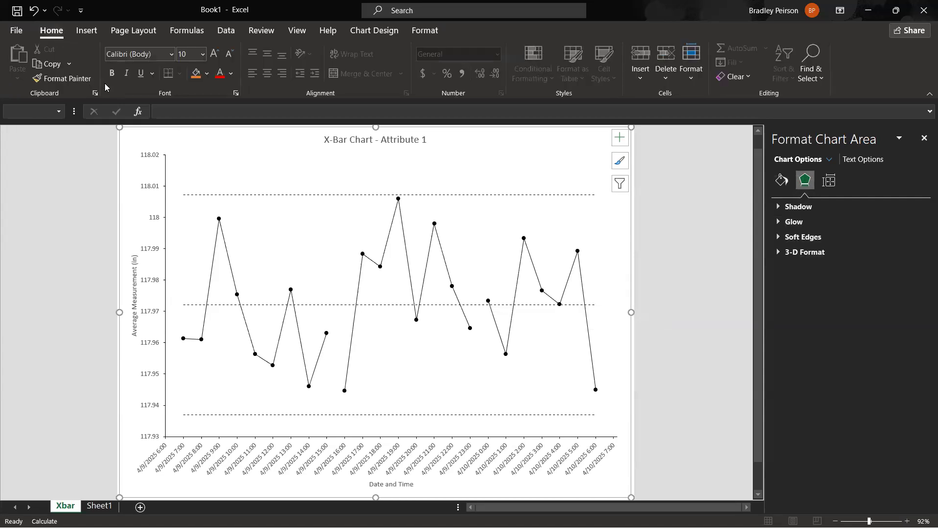
pyautogui.click(172, 58)
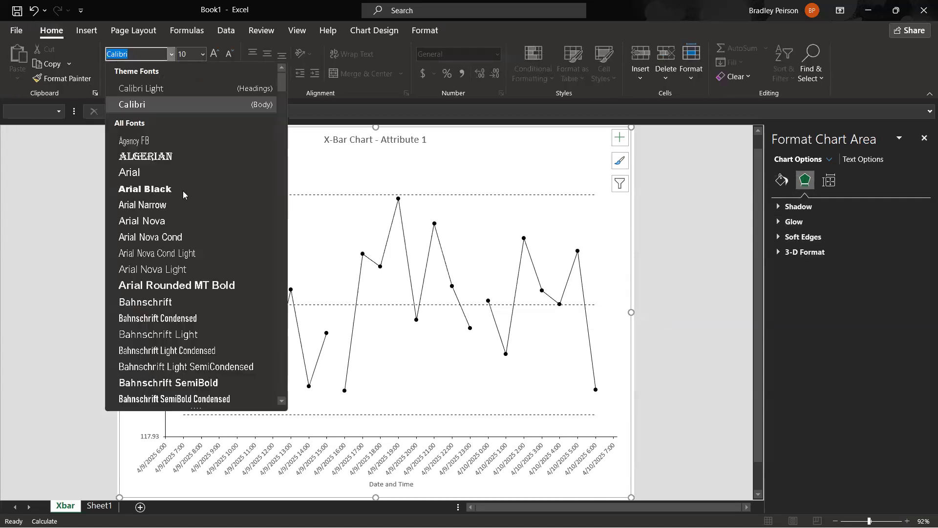
pyautogui.scroll(-10, 184, 190)
pyautogui.scroll(-10, 182, 182)
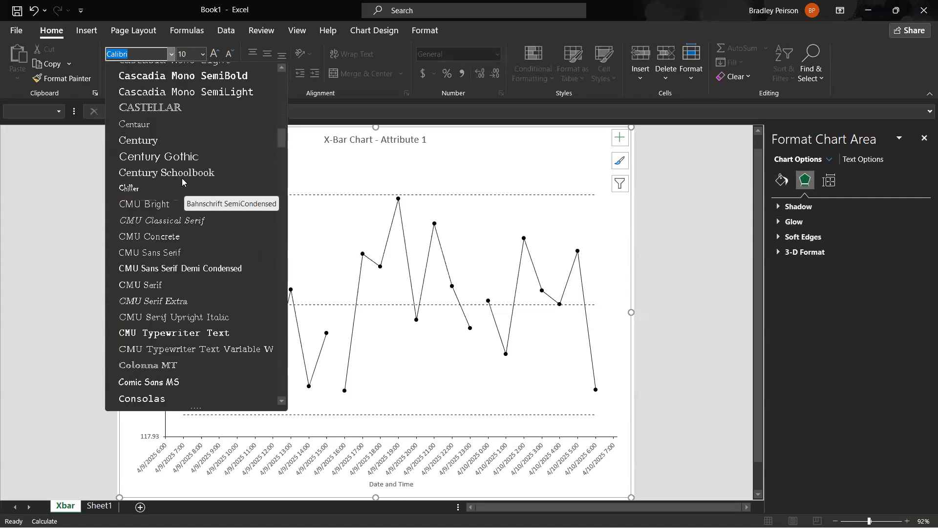
pyautogui.scroll(-1, 182, 180)
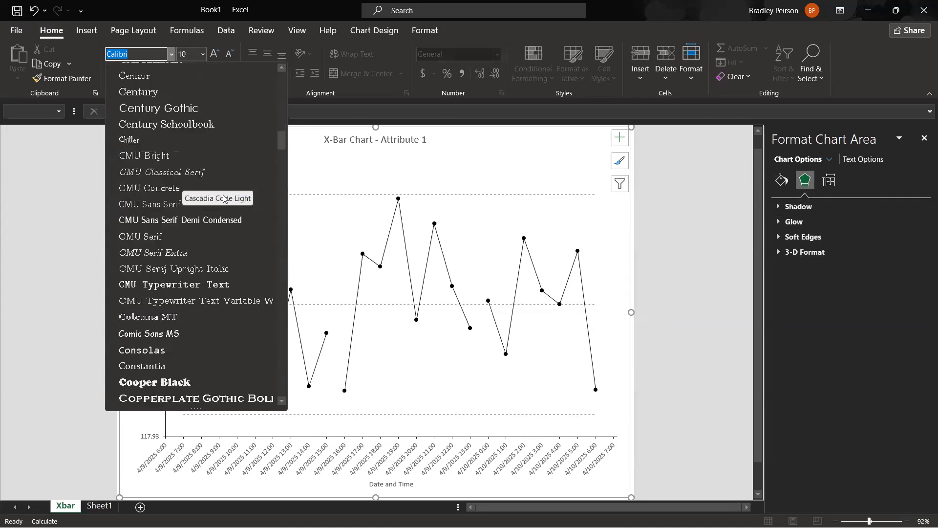
pyautogui.click(190, 240)
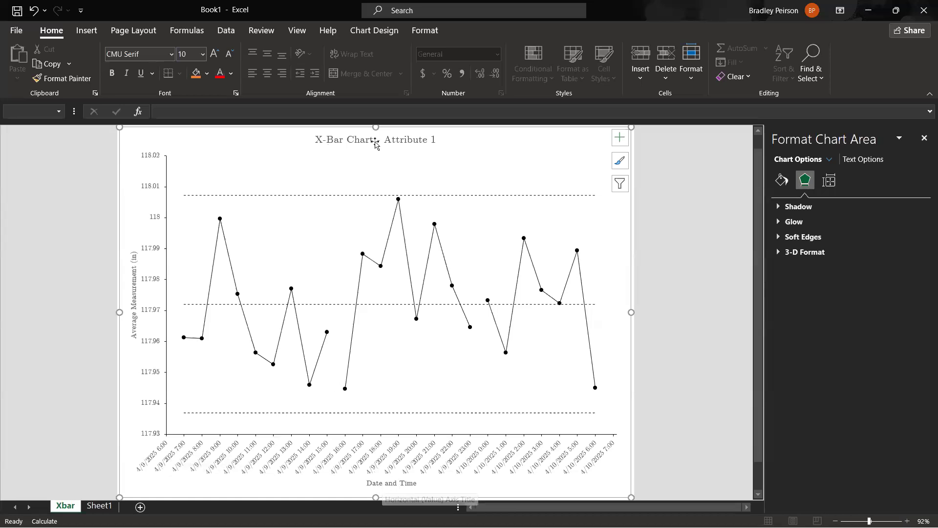
pyautogui.click(684, 293)
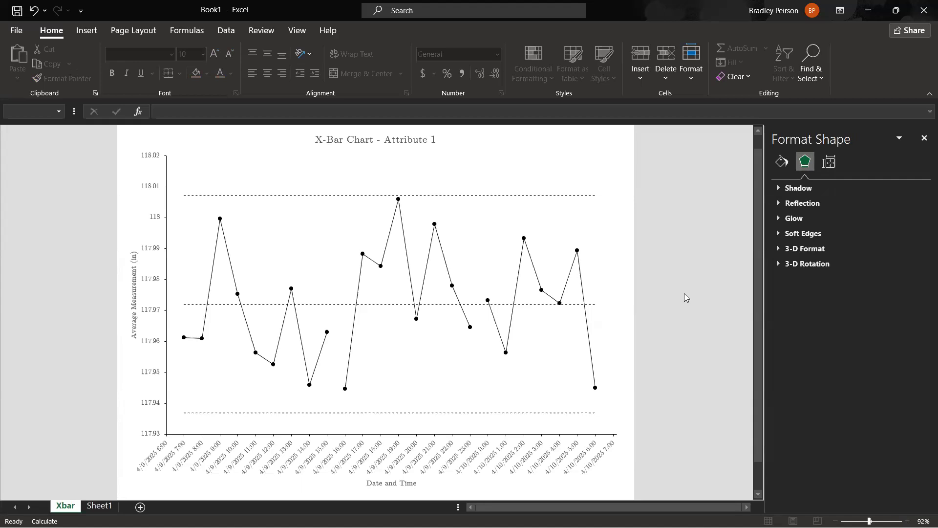
# Set the maximum bound of the X-bar chart's vertical axis to 118.015.
pyautogui.click(151, 190)
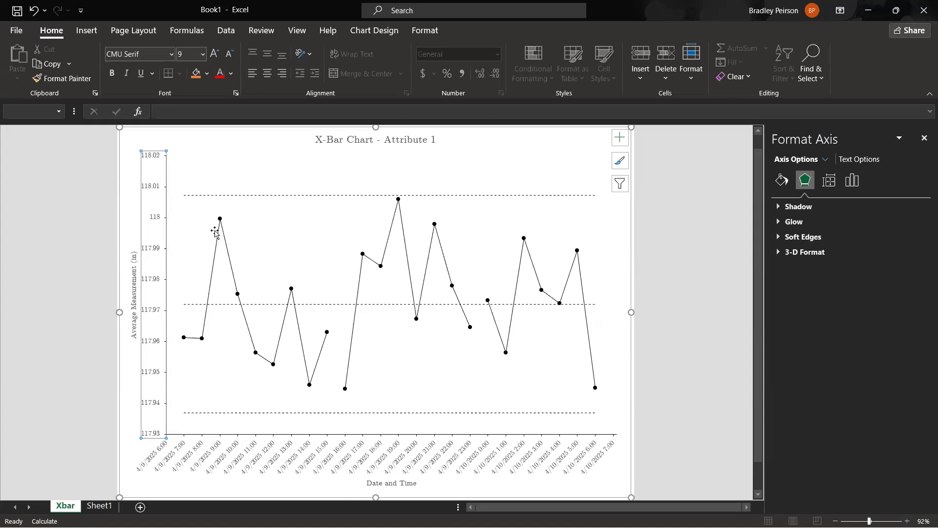
pyautogui.click(656, 423)
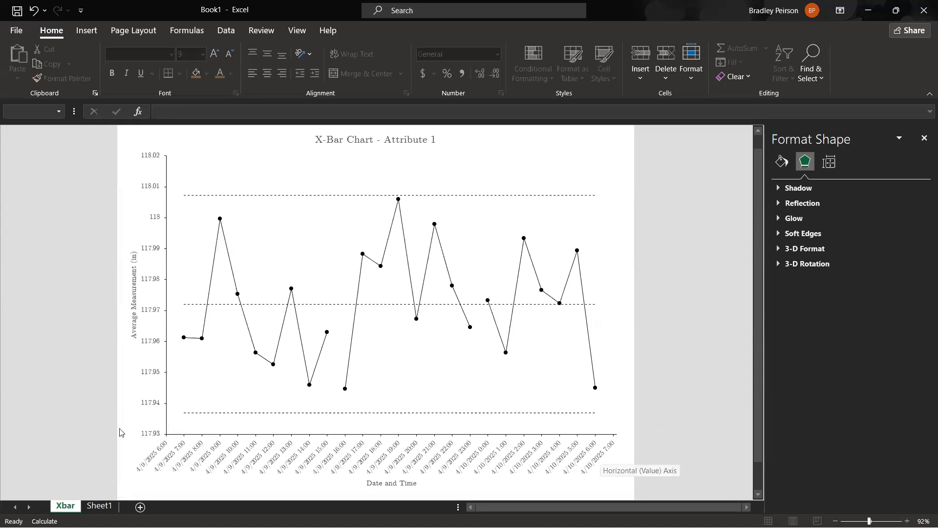
pyautogui.click(150, 435)
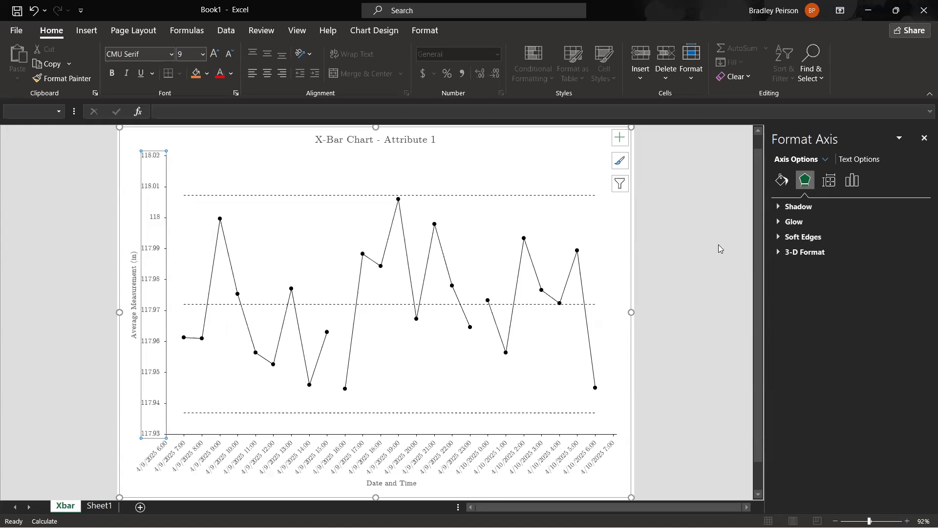
pyautogui.click(854, 187)
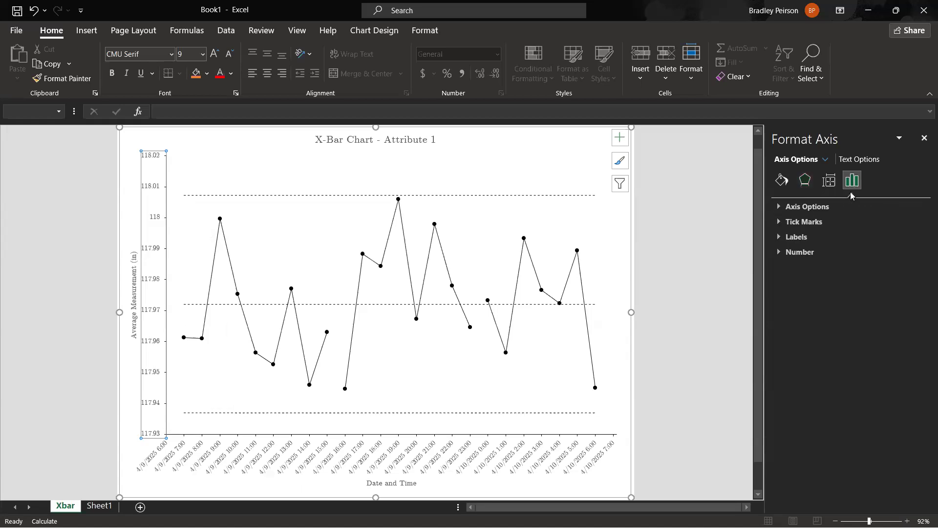
pyautogui.click(808, 208)
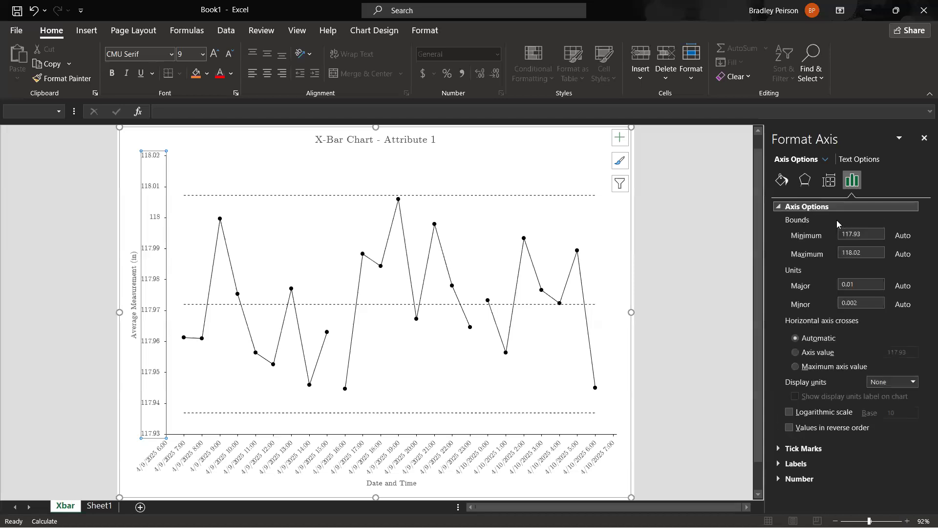
pyautogui.click(866, 233)
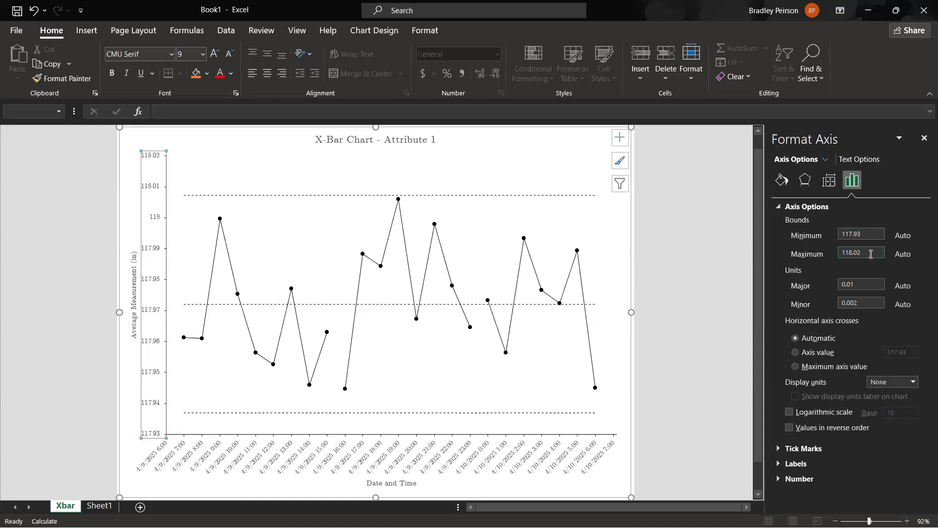
pyautogui.moveTo(871, 254); pyautogui.dragTo(824, 254)
pyautogui.write('118.015')
pyautogui.press('Return')
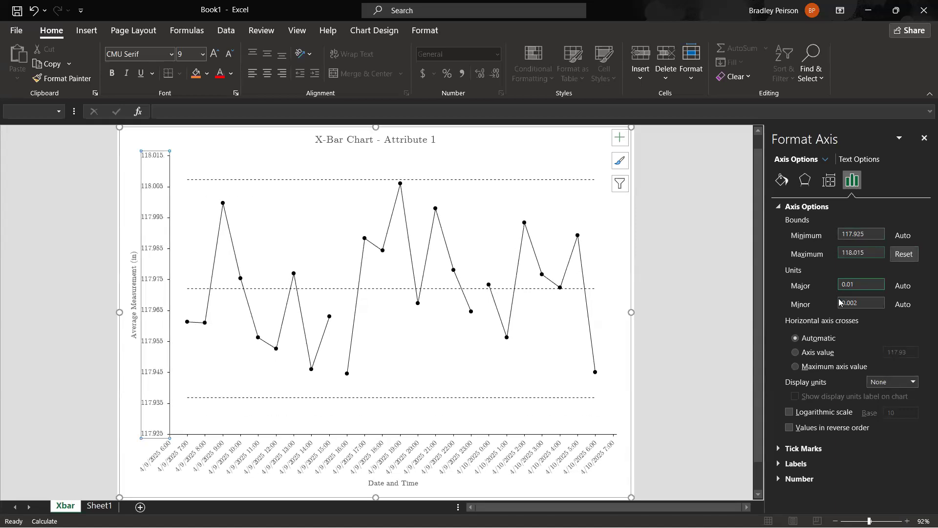
# Set the minimum bound of the vertical axis to 117.93.
pyautogui.click(873, 236)
pyautogui.moveTo(857, 235); pyautogui.dragTo(888, 232)
pyautogui.write('3')
pyautogui.press('Return')
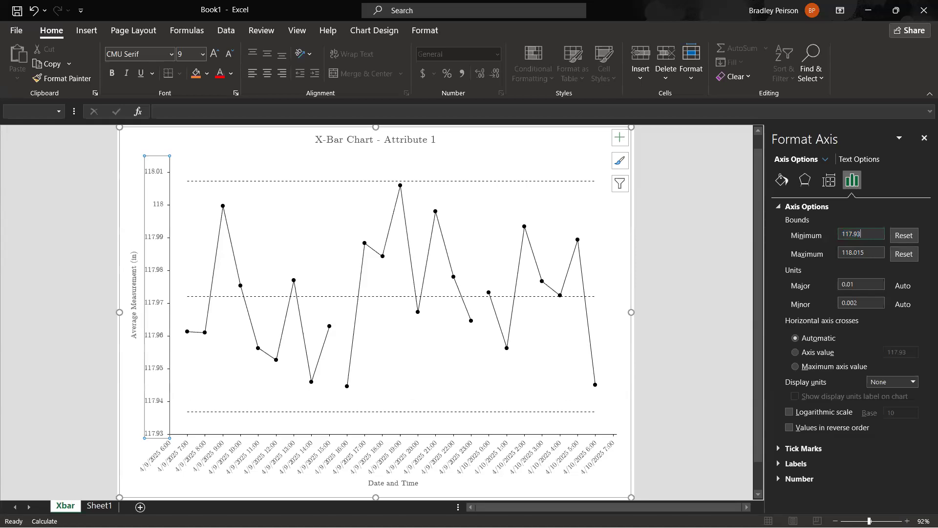
# Review the vertical axis's bounds and major unit settings without changing them, and deselect the chart.
pyautogui.click(855, 252)
pyautogui.click(128, 198)
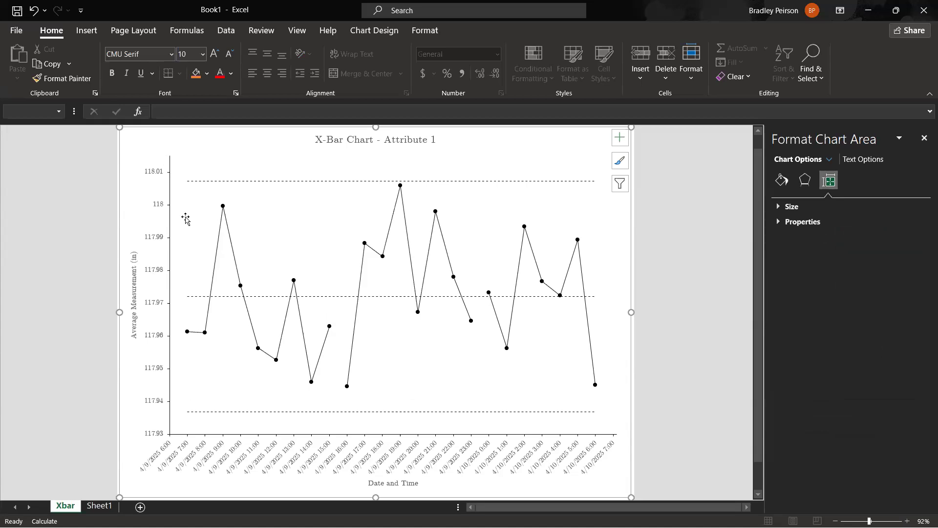
pyautogui.click(153, 310)
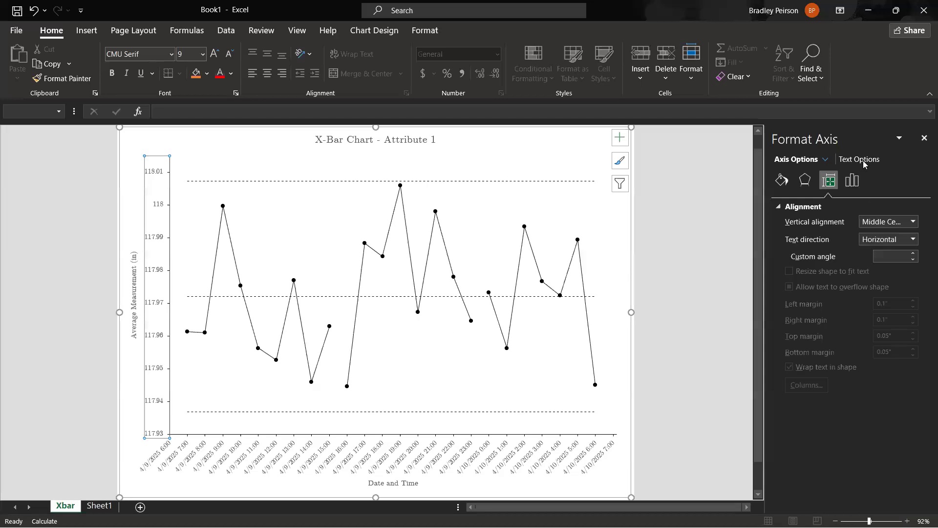
pyautogui.click(853, 180)
pyautogui.click(793, 208)
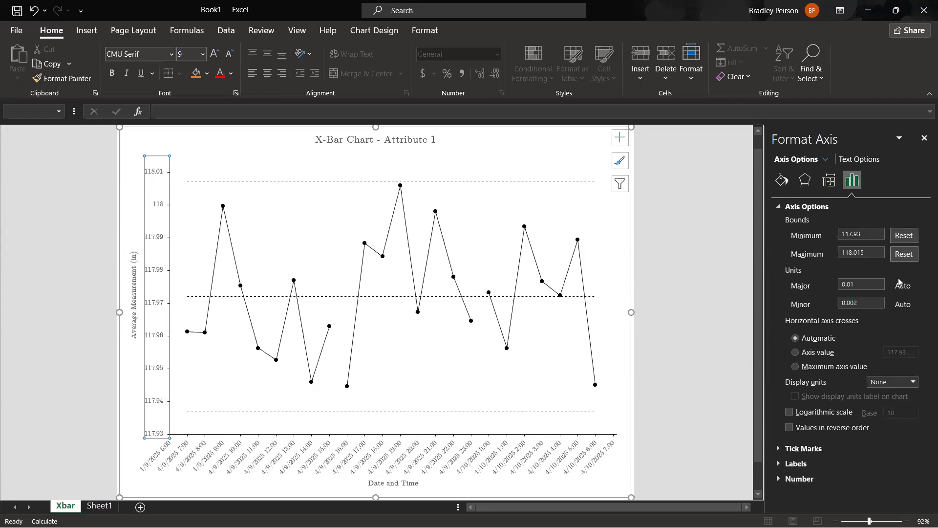
pyautogui.click(864, 286)
pyautogui.click(860, 235)
pyautogui.click(856, 287)
pyautogui.click(683, 262)
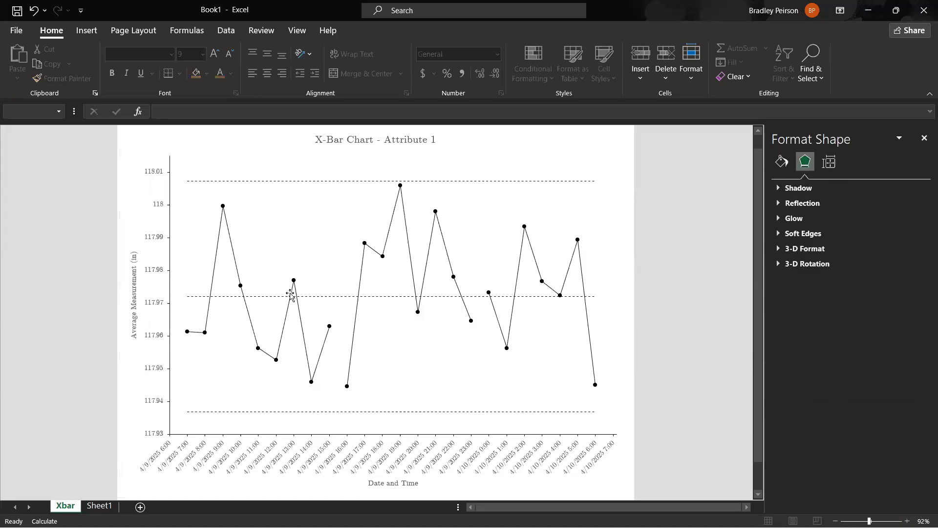